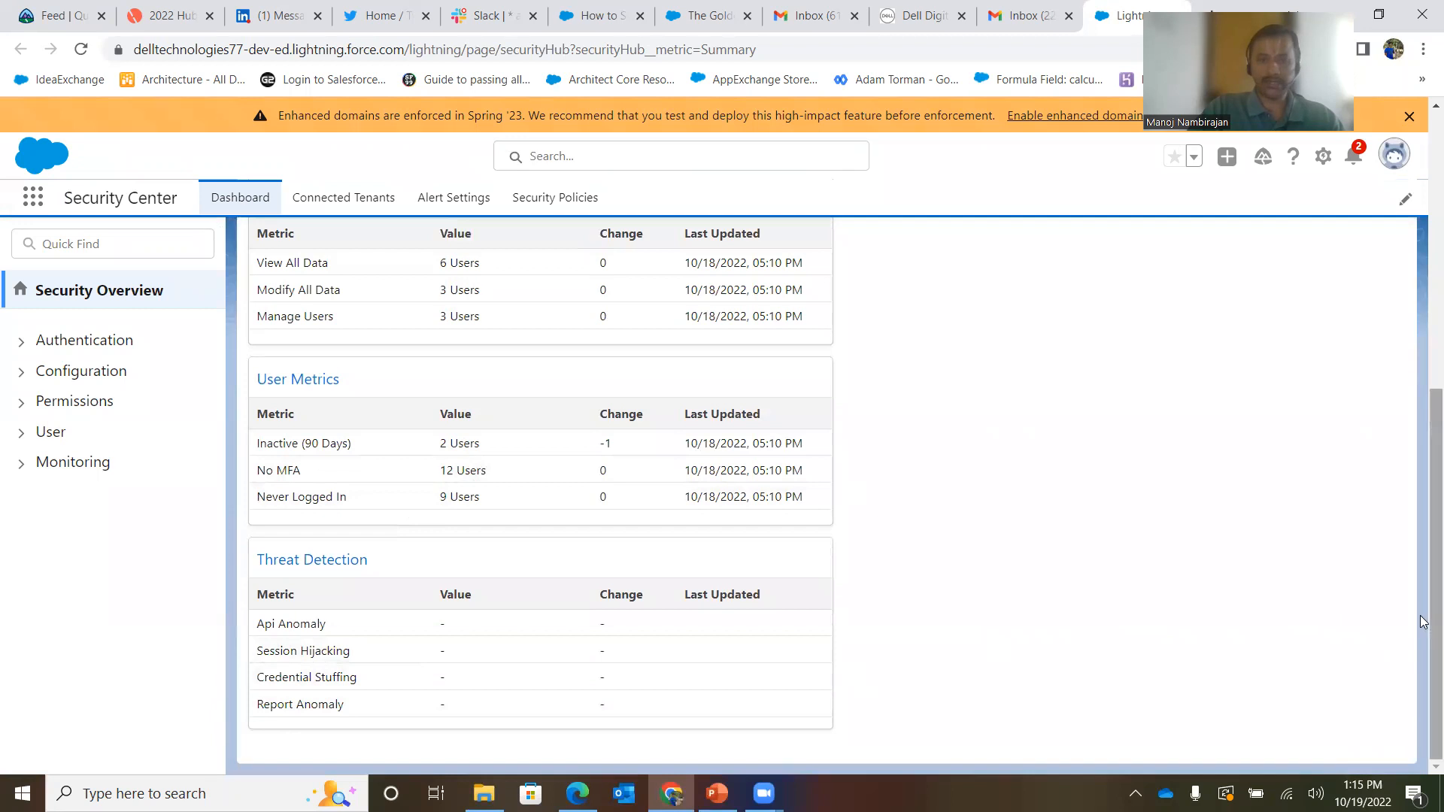
Review the Security Overview summary and look through the metrics listed under Authentication.
{"action": "left_click_drag", "start_coordinate": [1437, 628], "coordinate": [1399, 295]}
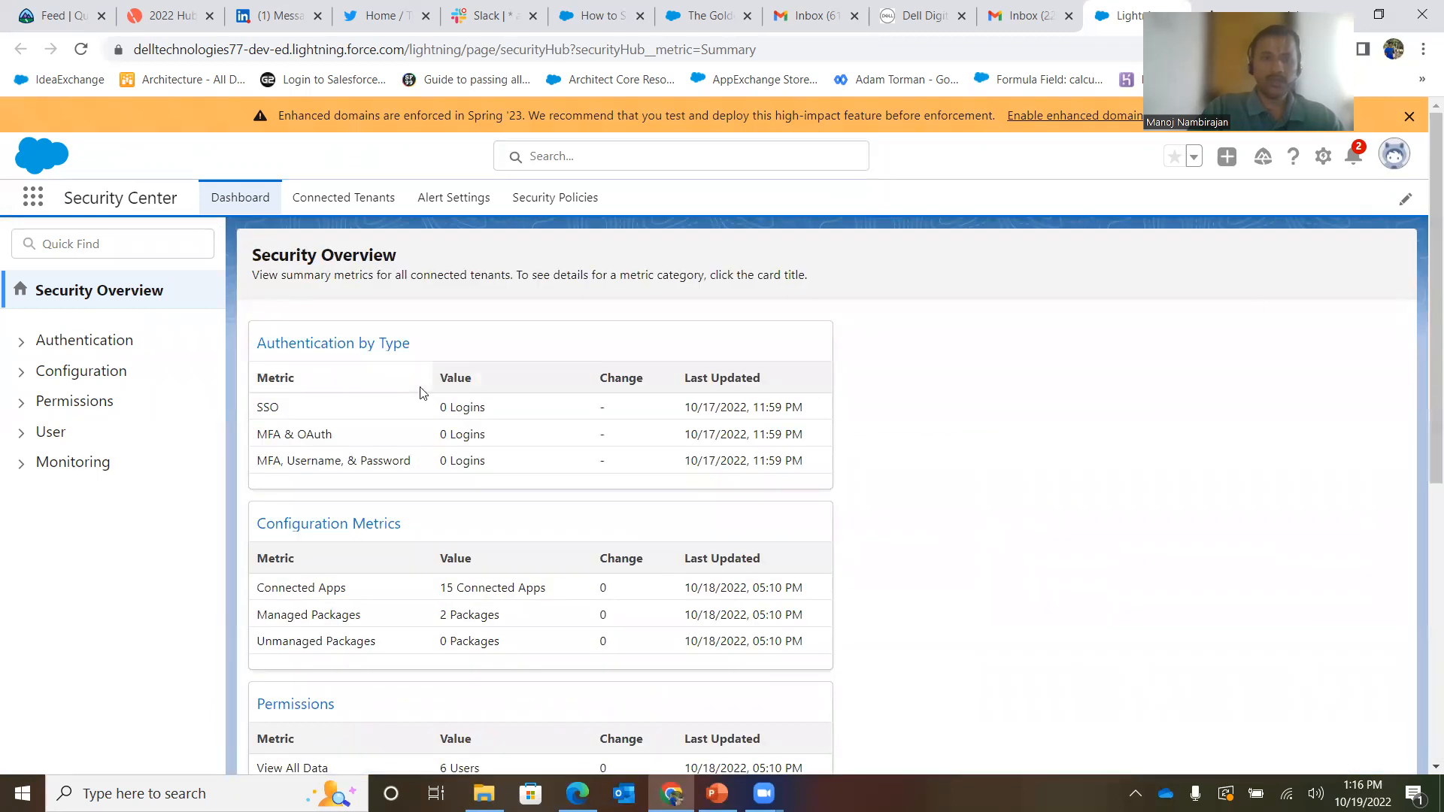
{"action": "left_click", "coordinate": [21, 346]}
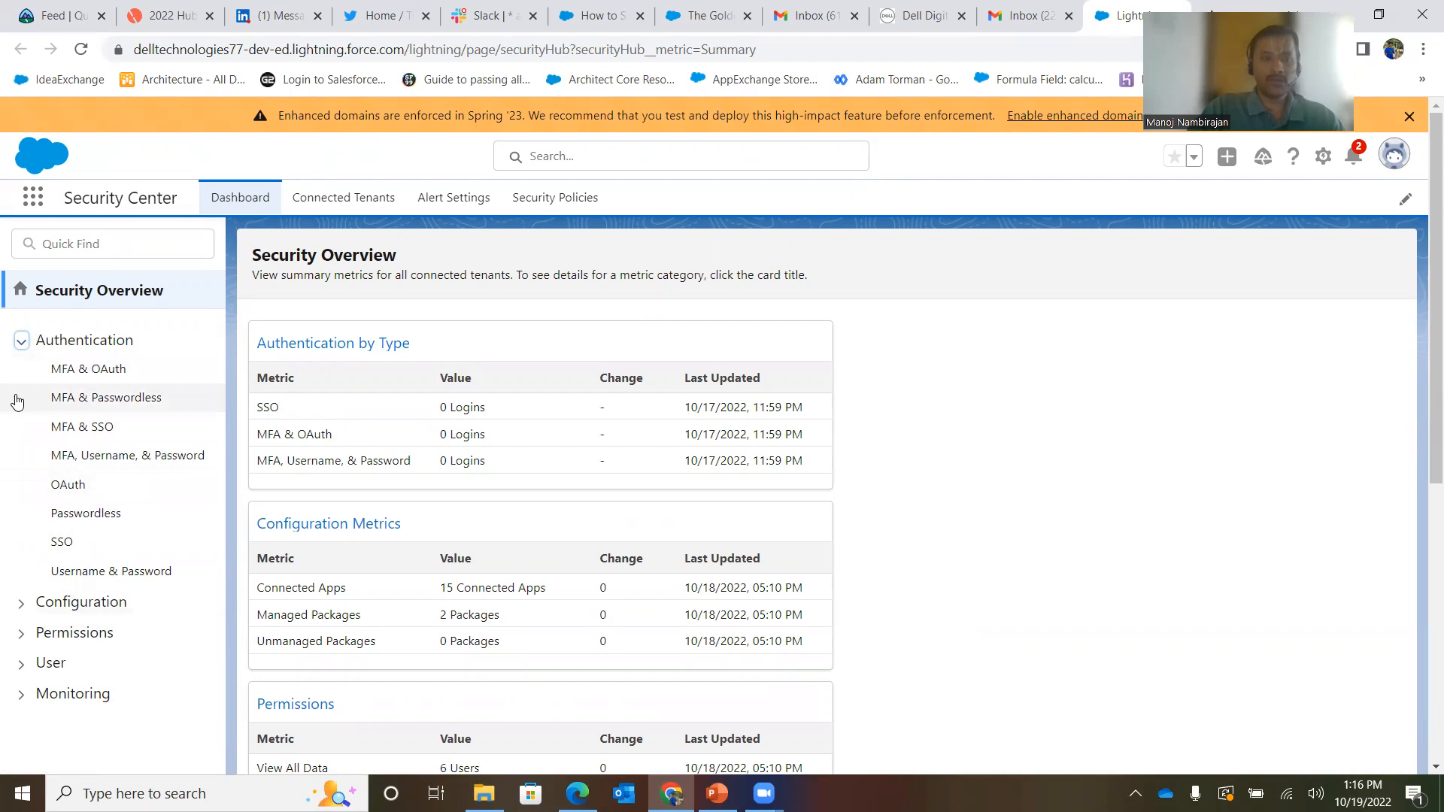
{"action": "left_click", "coordinate": [21, 343]}
Open the Trusted IP Ranges metric under Configuration and examine its 30-day trend and changes by date.
{"action": "left_click", "coordinate": [21, 371]}
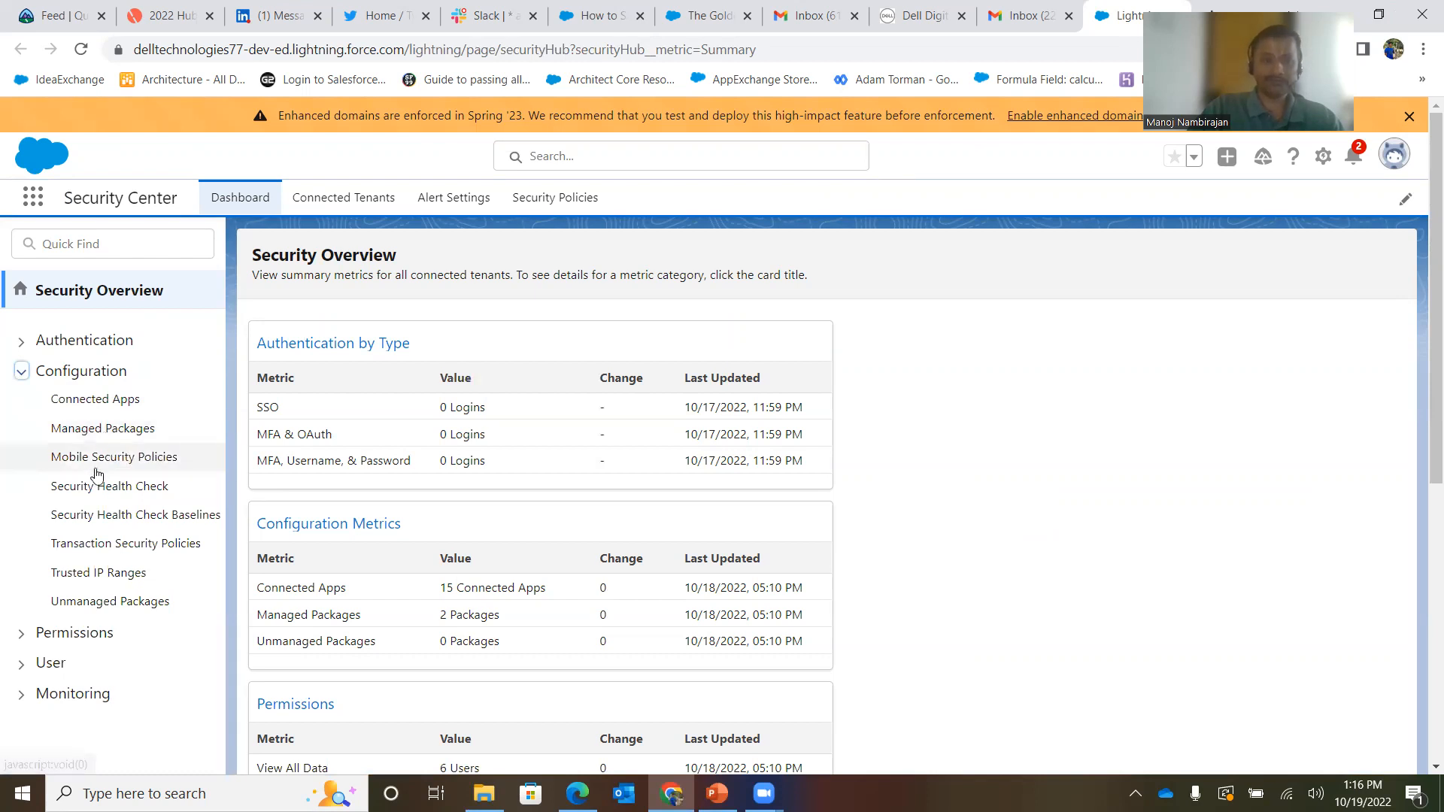
{"action": "left_click", "coordinate": [100, 574]}
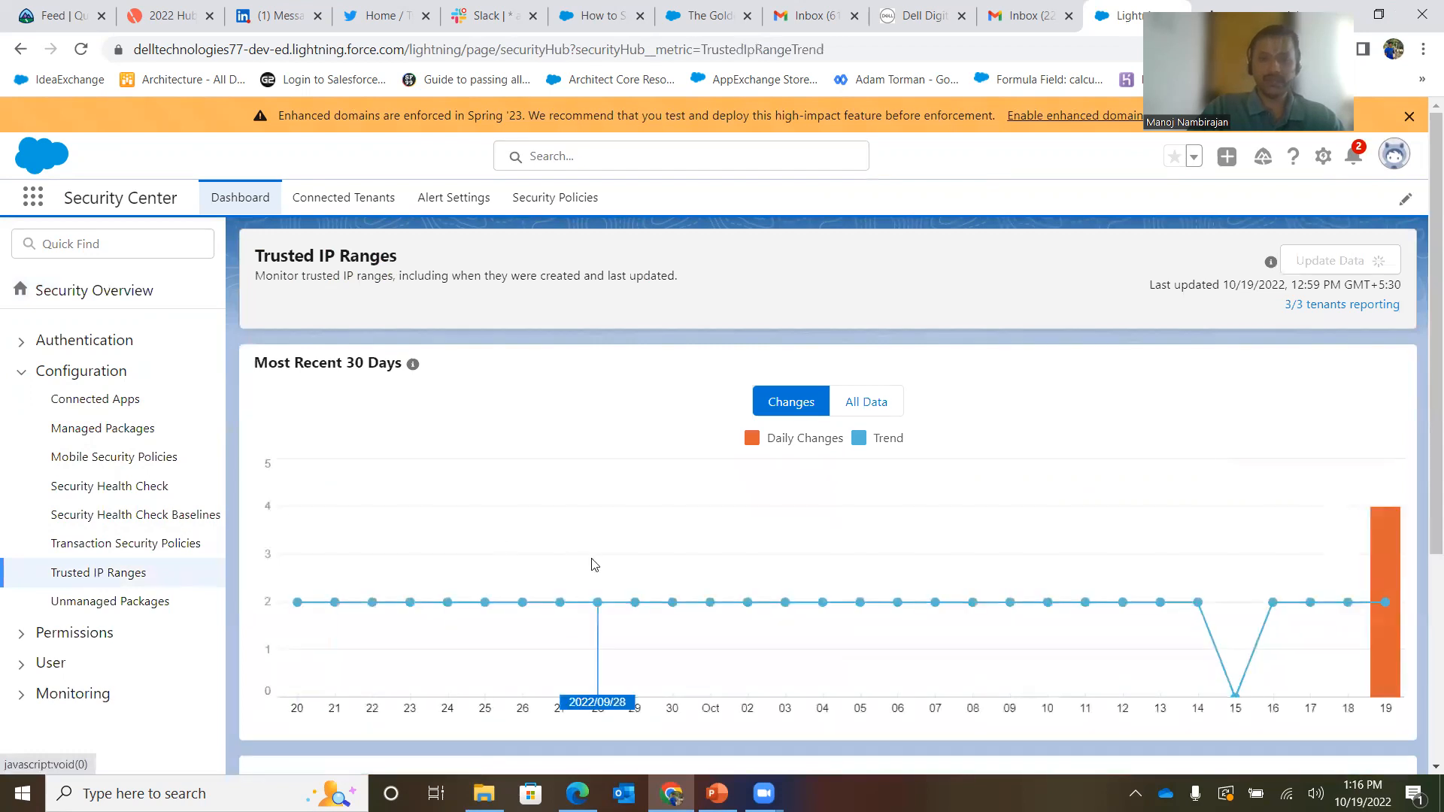
{"action": "scroll", "coordinate": [1241, 556], "scroll_direction": "down", "scroll_amount": 2}
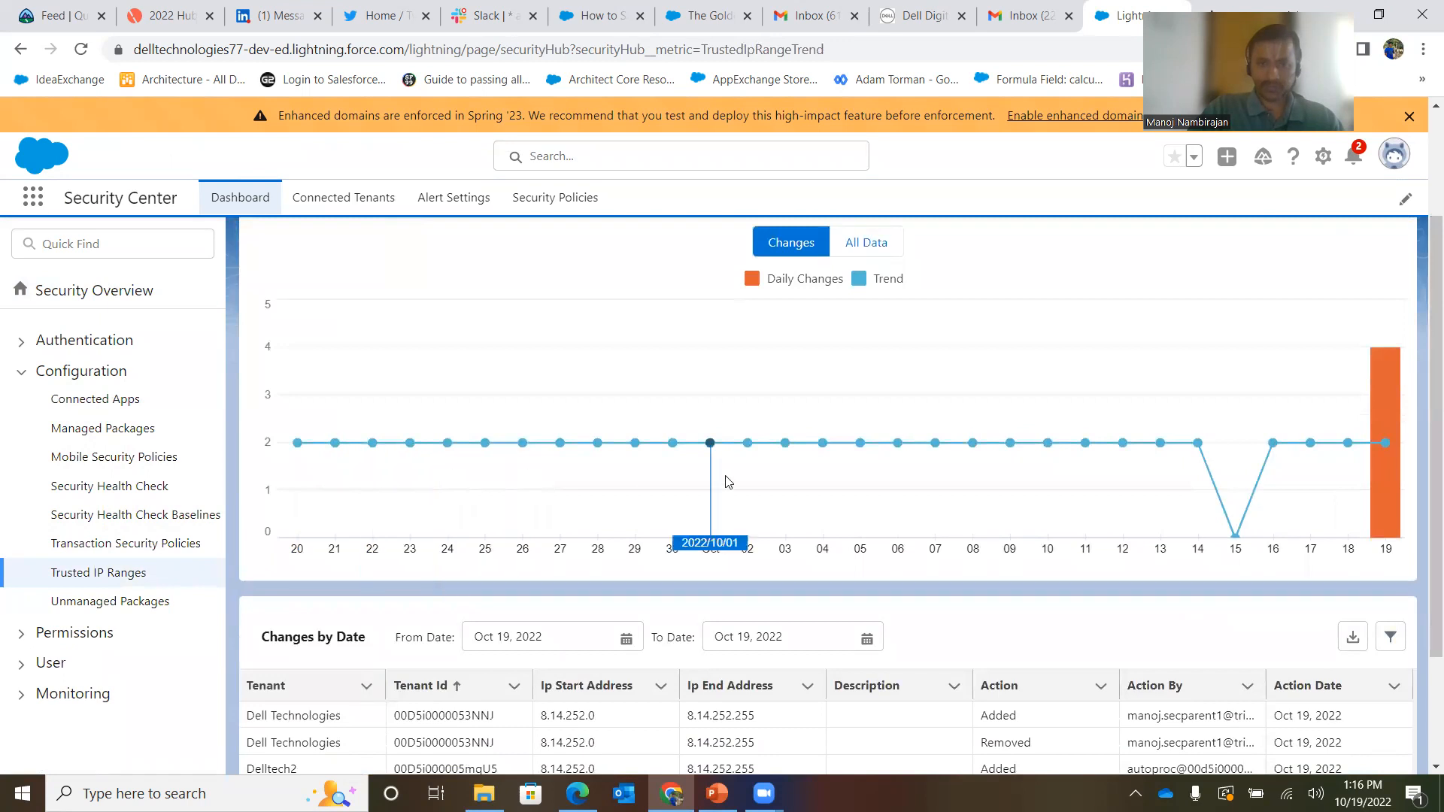
{"action": "mouse_move", "coordinate": [1392, 441]}
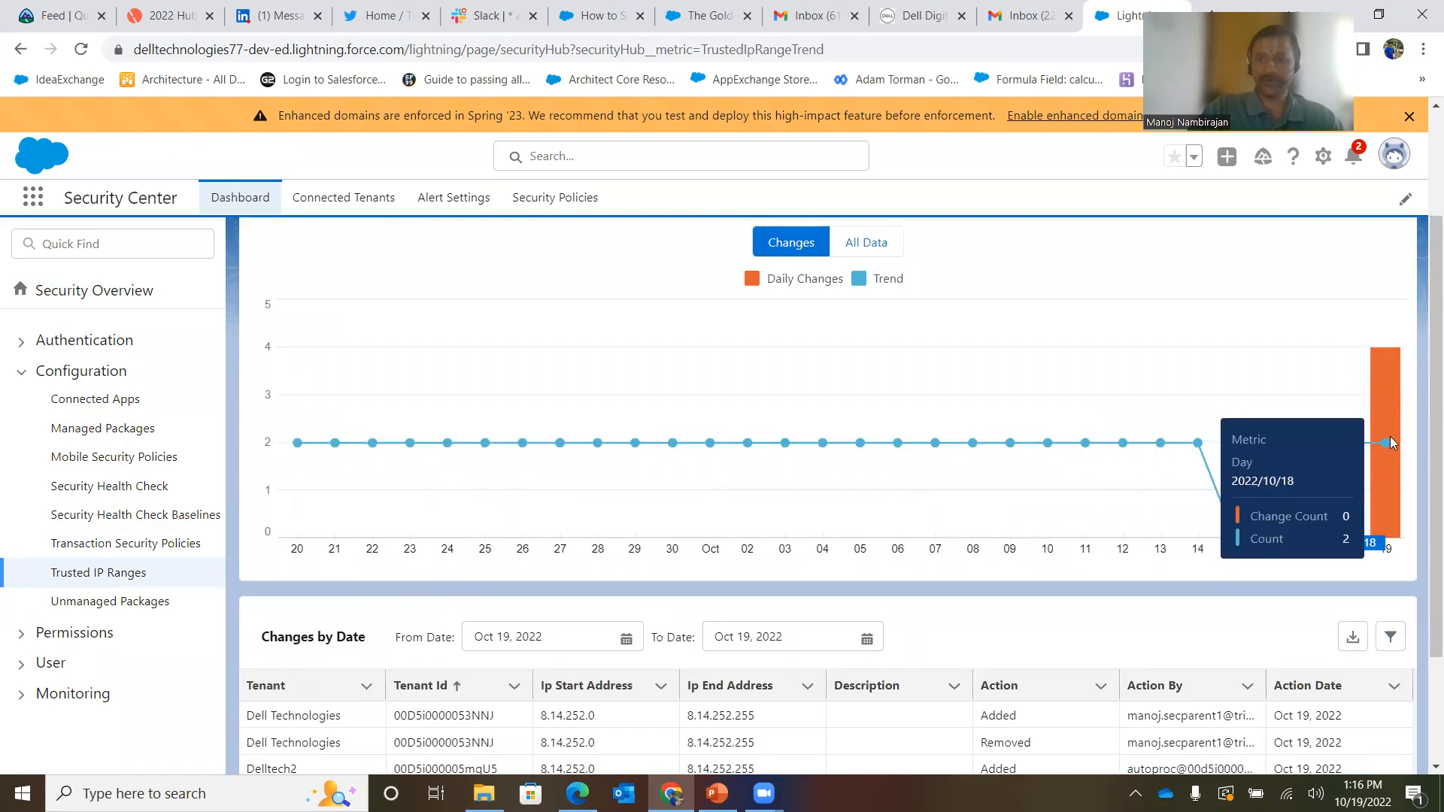
{"action": "scroll", "coordinate": [1422, 532], "scroll_direction": "down", "scroll_amount": 2}
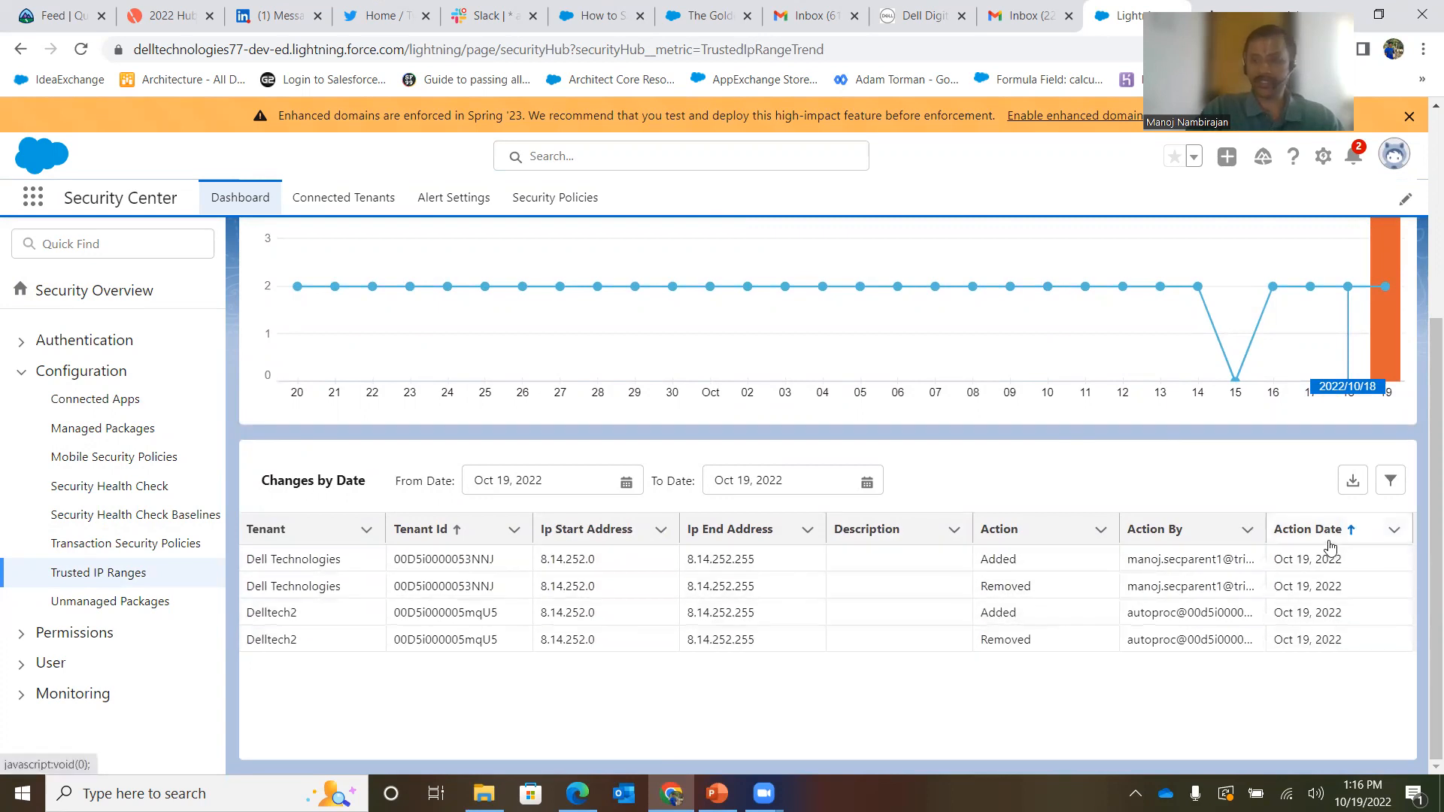
Examine the field names offered for a new filter on the Trusted IP Ranges changes, without applying a filter.
{"action": "left_click", "coordinate": [1391, 483]}
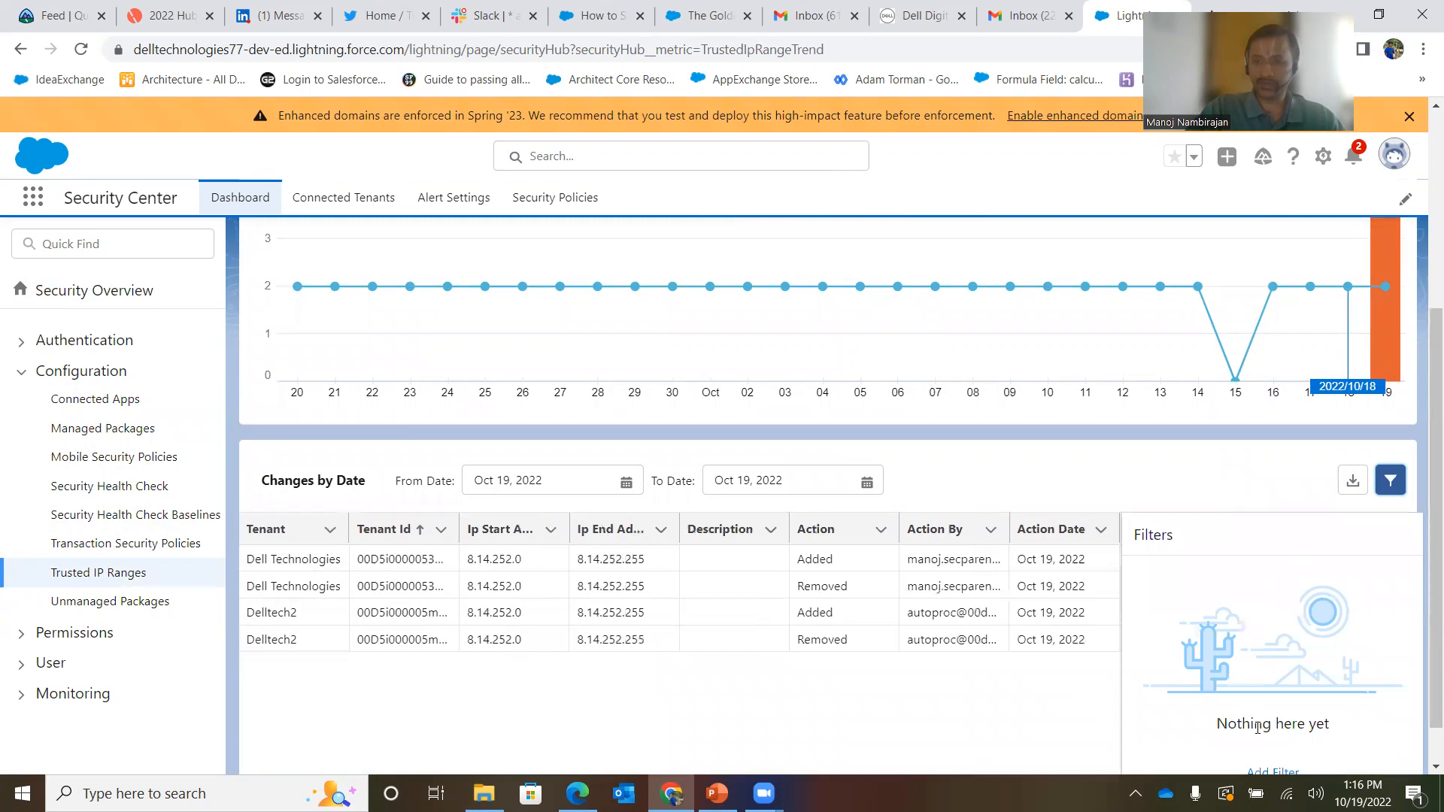
{"action": "left_click", "coordinate": [1270, 772]}
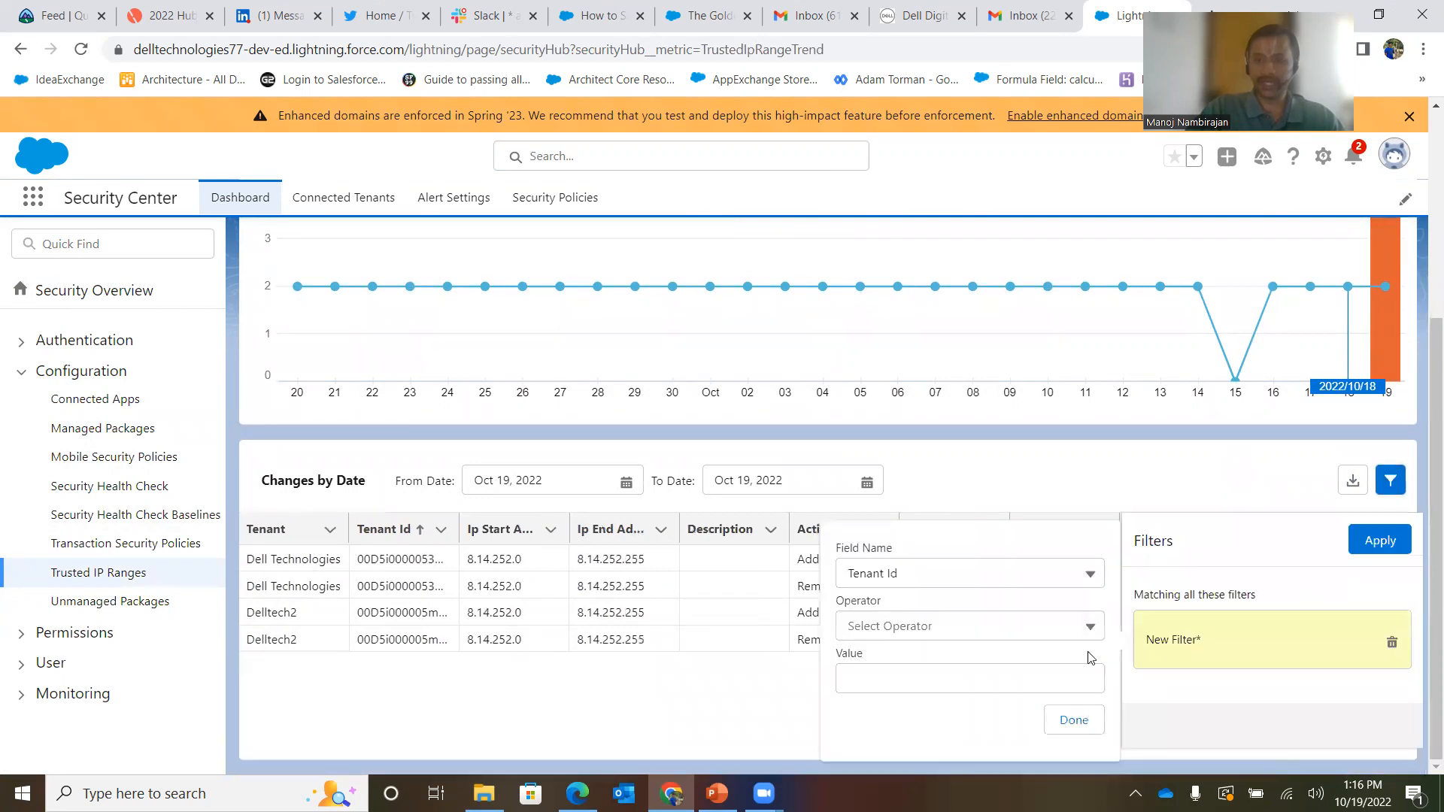
{"action": "left_click", "coordinate": [971, 583]}
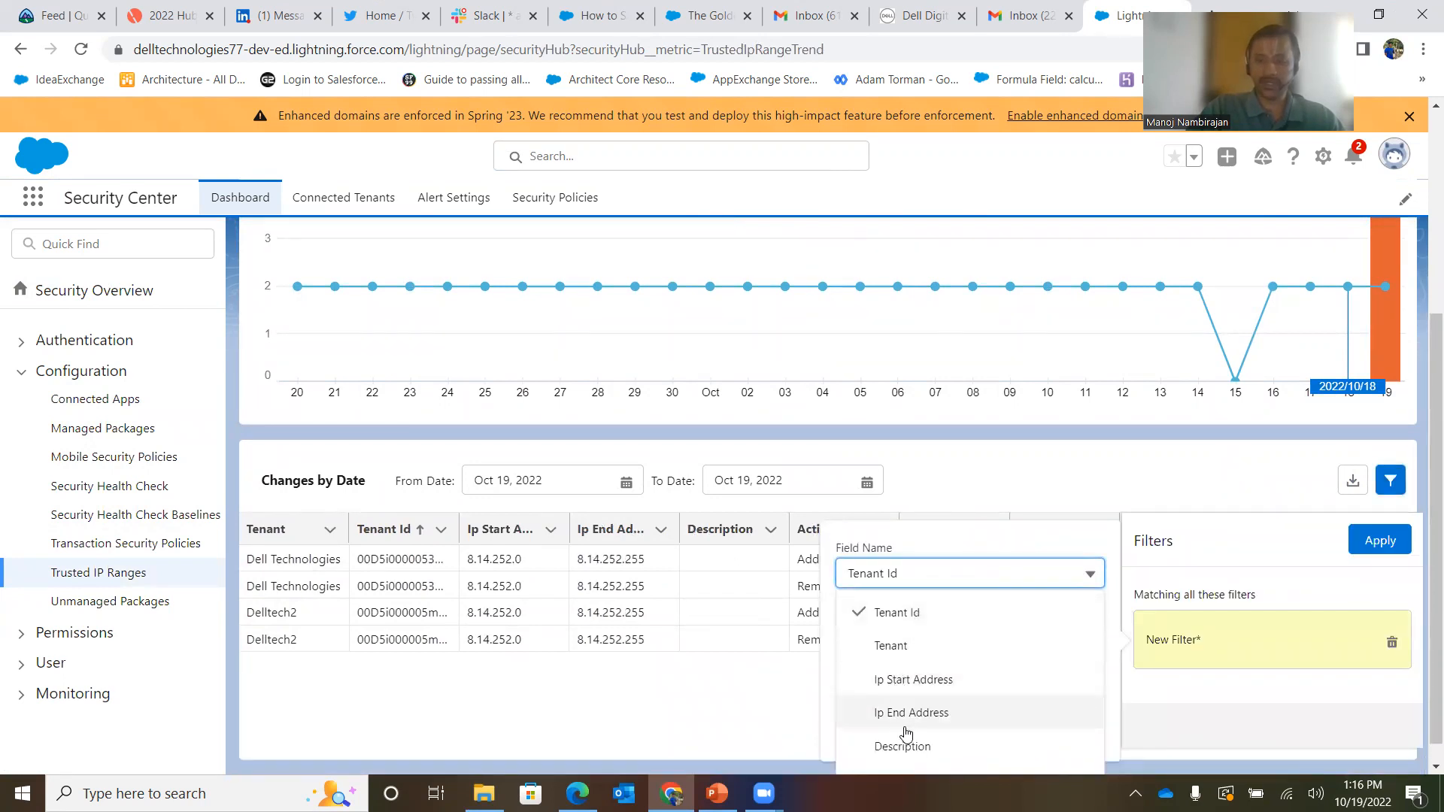
{"action": "left_click", "coordinate": [786, 690]}
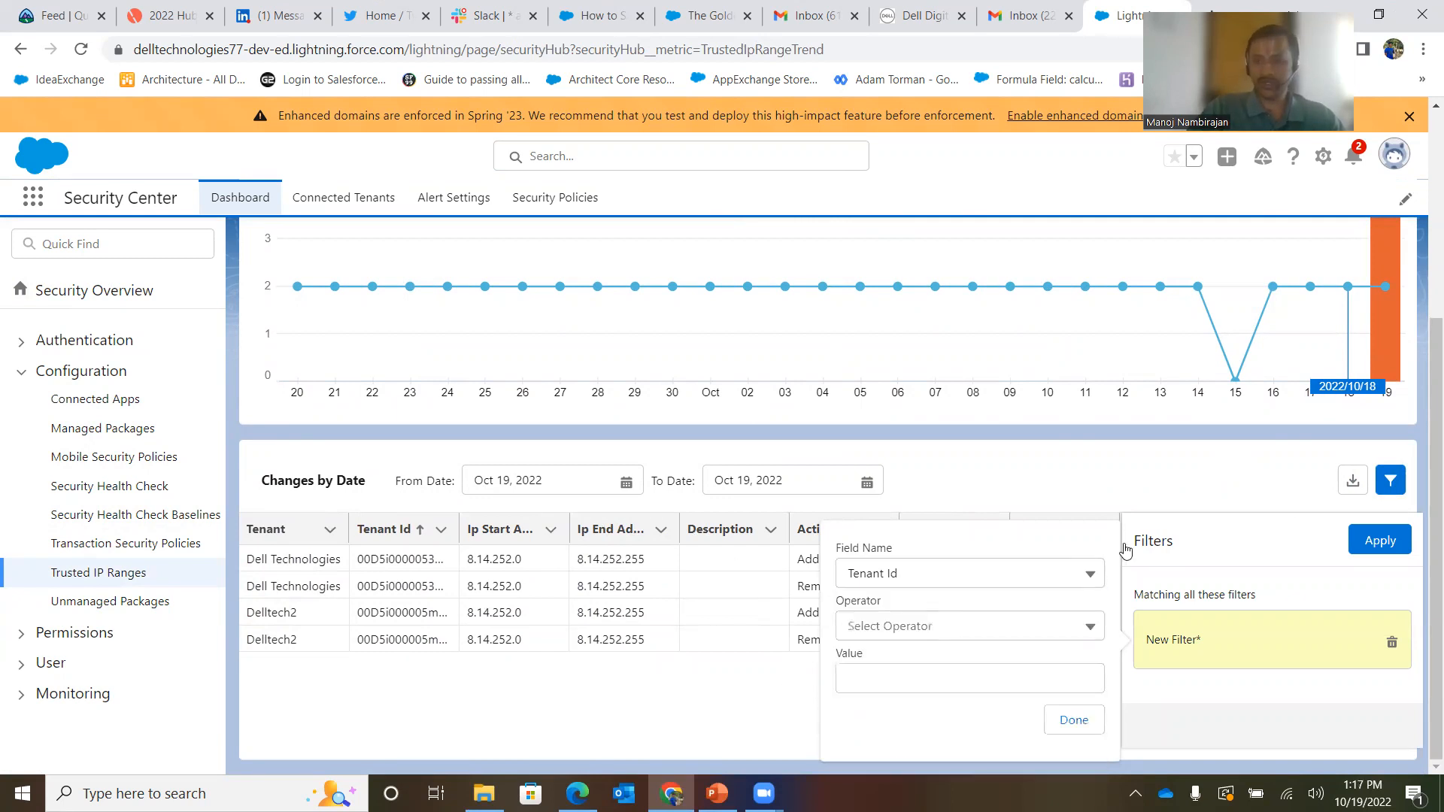
{"action": "left_click", "coordinate": [1398, 489]}
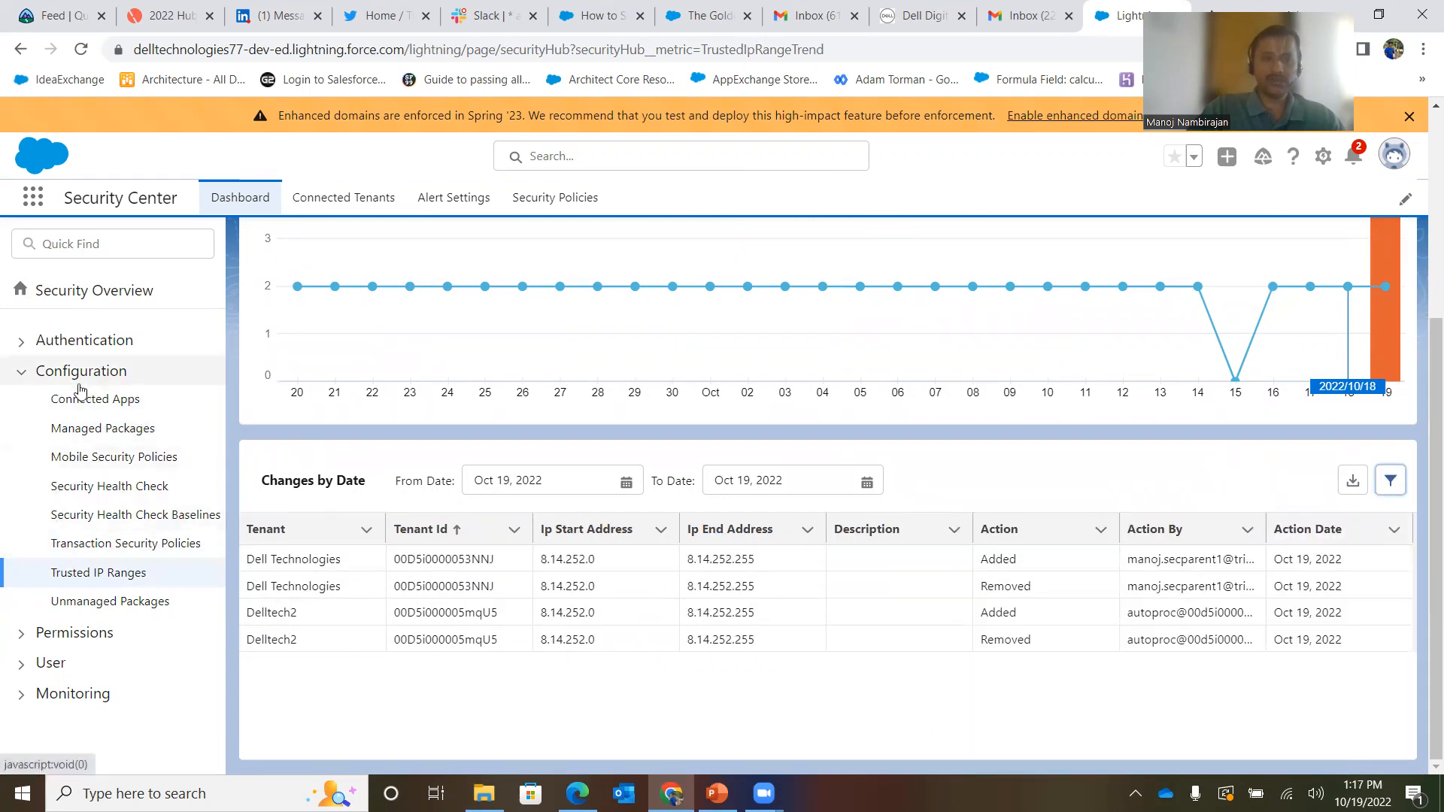
Open the Security Health Check metric and examine each tenant's health check score and critical settings count.
{"action": "left_click", "coordinate": [122, 487]}
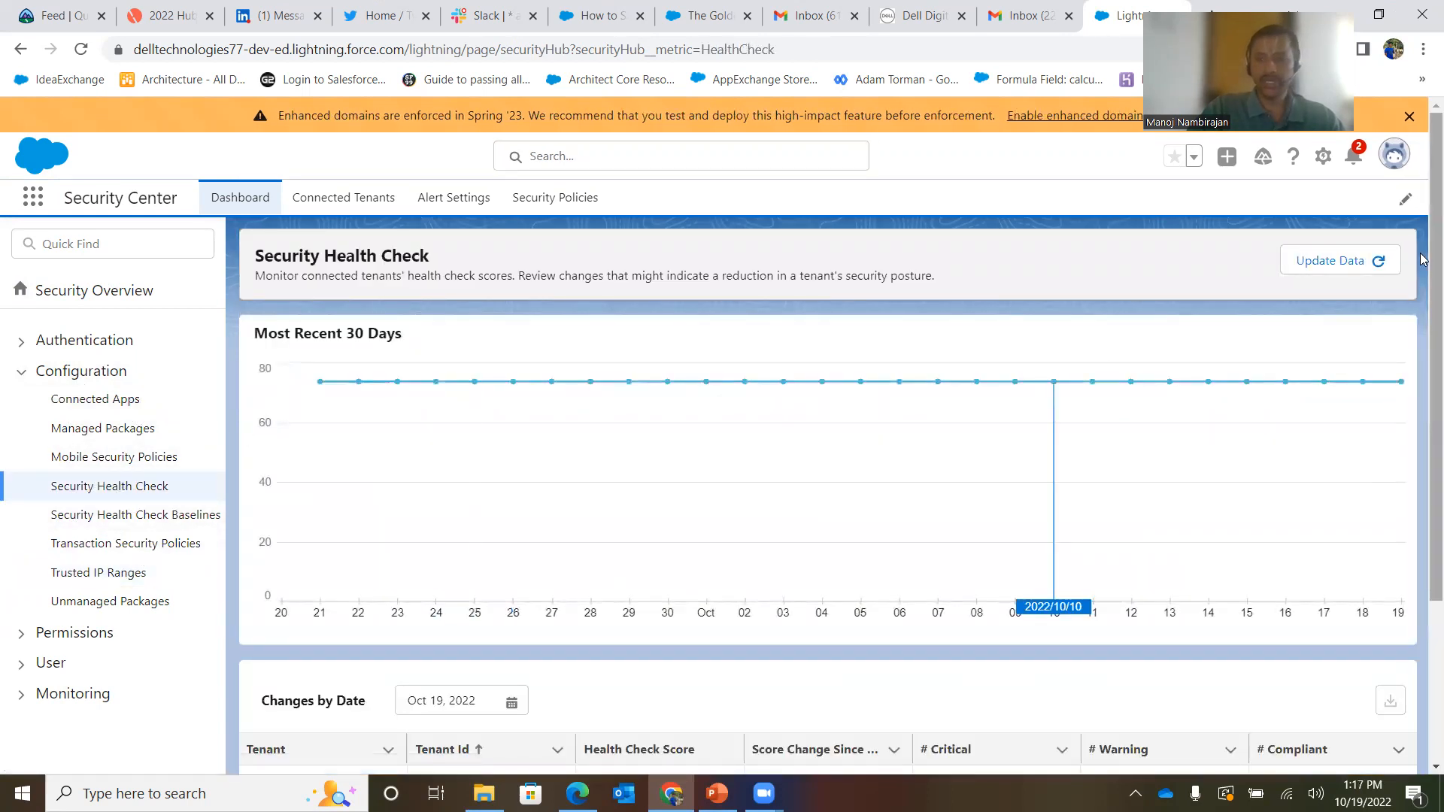
{"action": "scroll", "coordinate": [1422, 300], "scroll_direction": "down", "scroll_amount": 1}
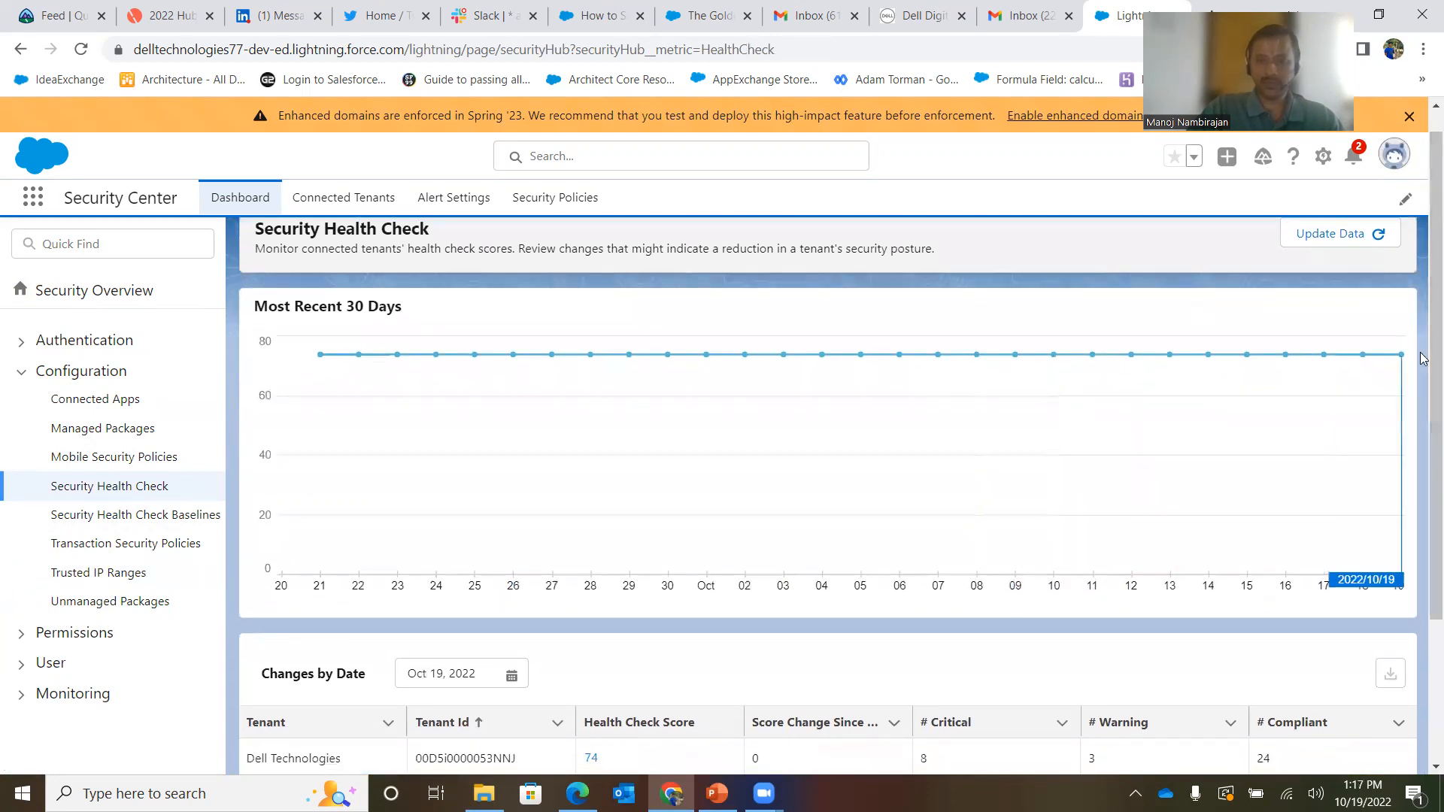
{"action": "scroll", "coordinate": [1422, 356], "scroll_direction": "down", "scroll_amount": 3}
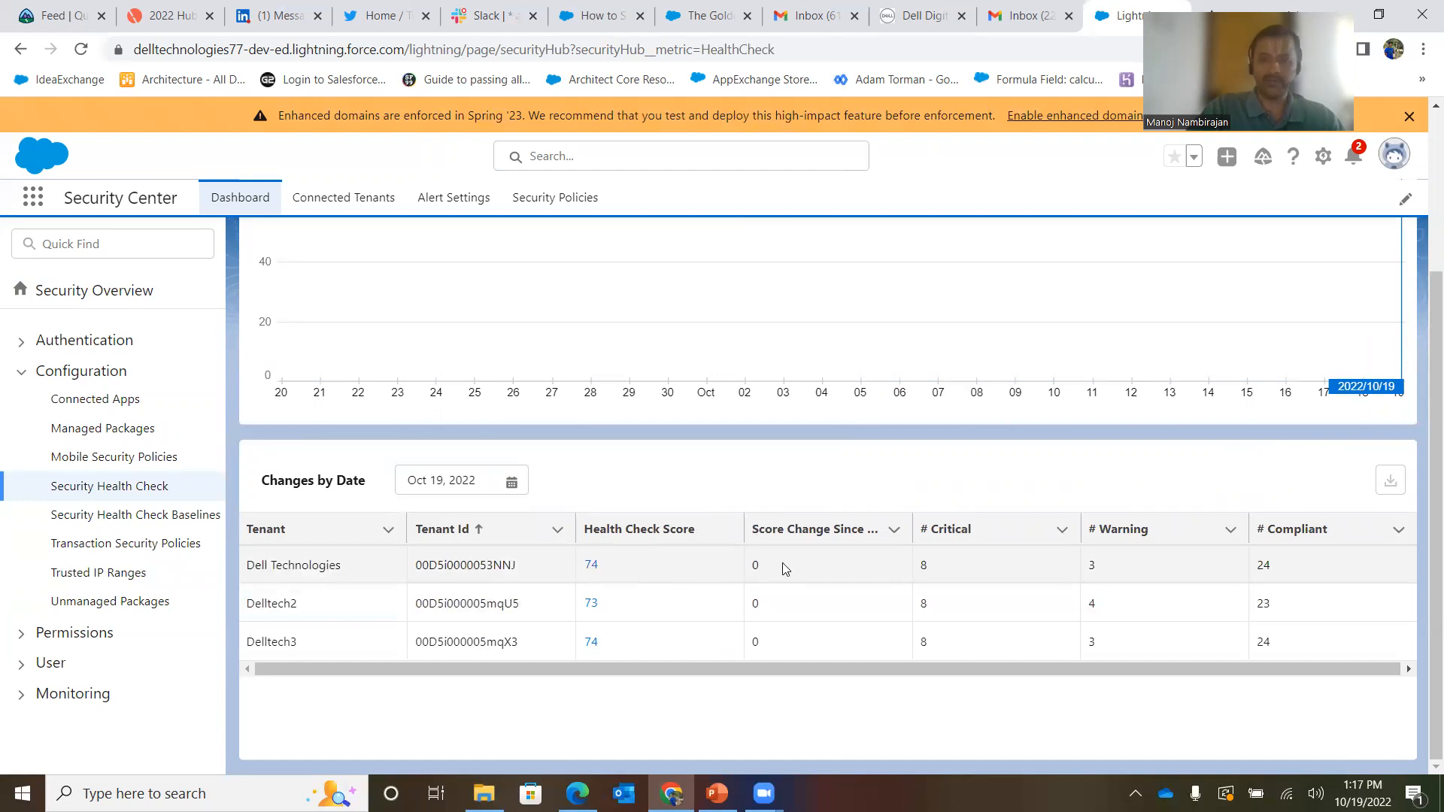
{"action": "left_click", "coordinate": [951, 538]}
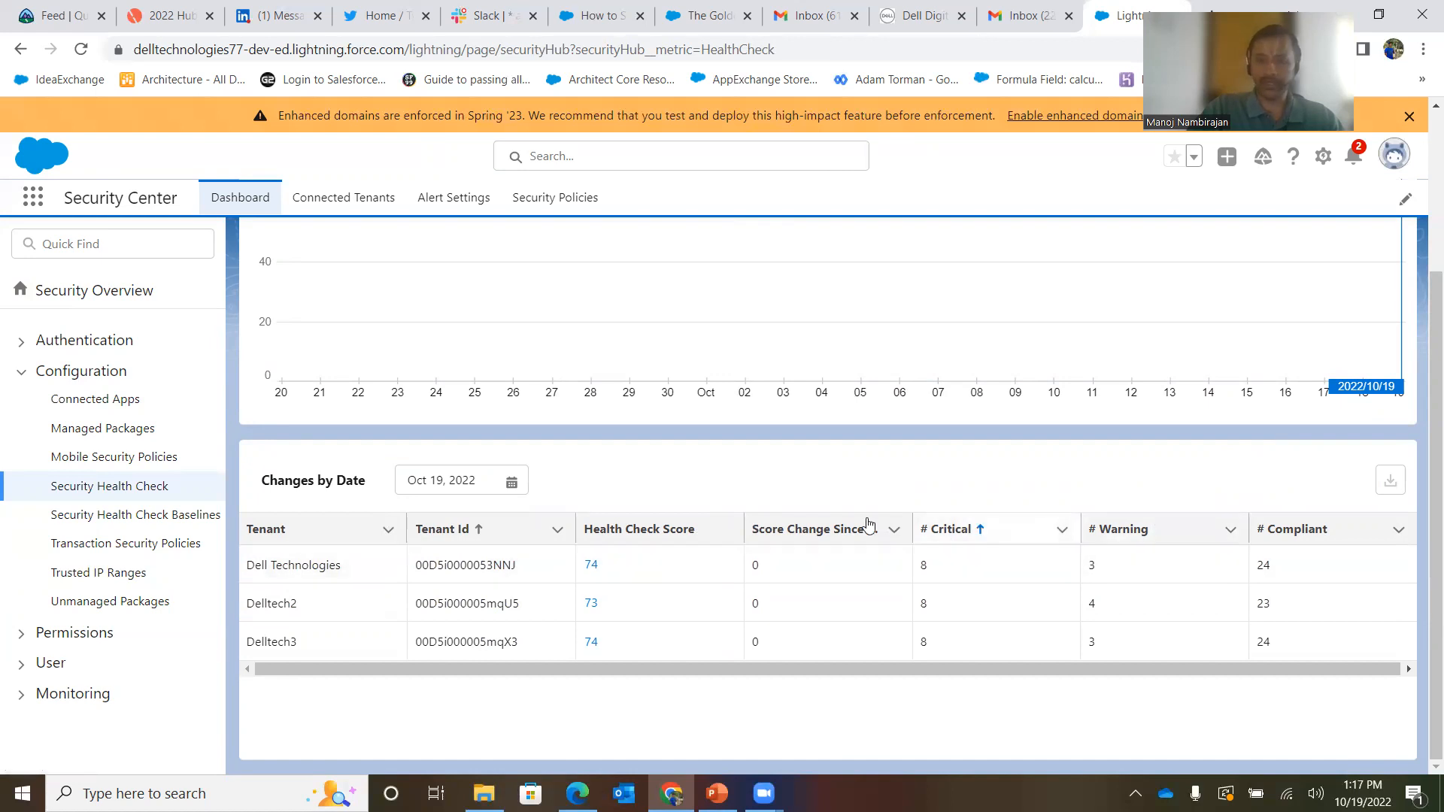
View the health check score details for the Dell Technologies tenant, including its high-risk security settings, and close them.
{"action": "left_click", "coordinate": [592, 566]}
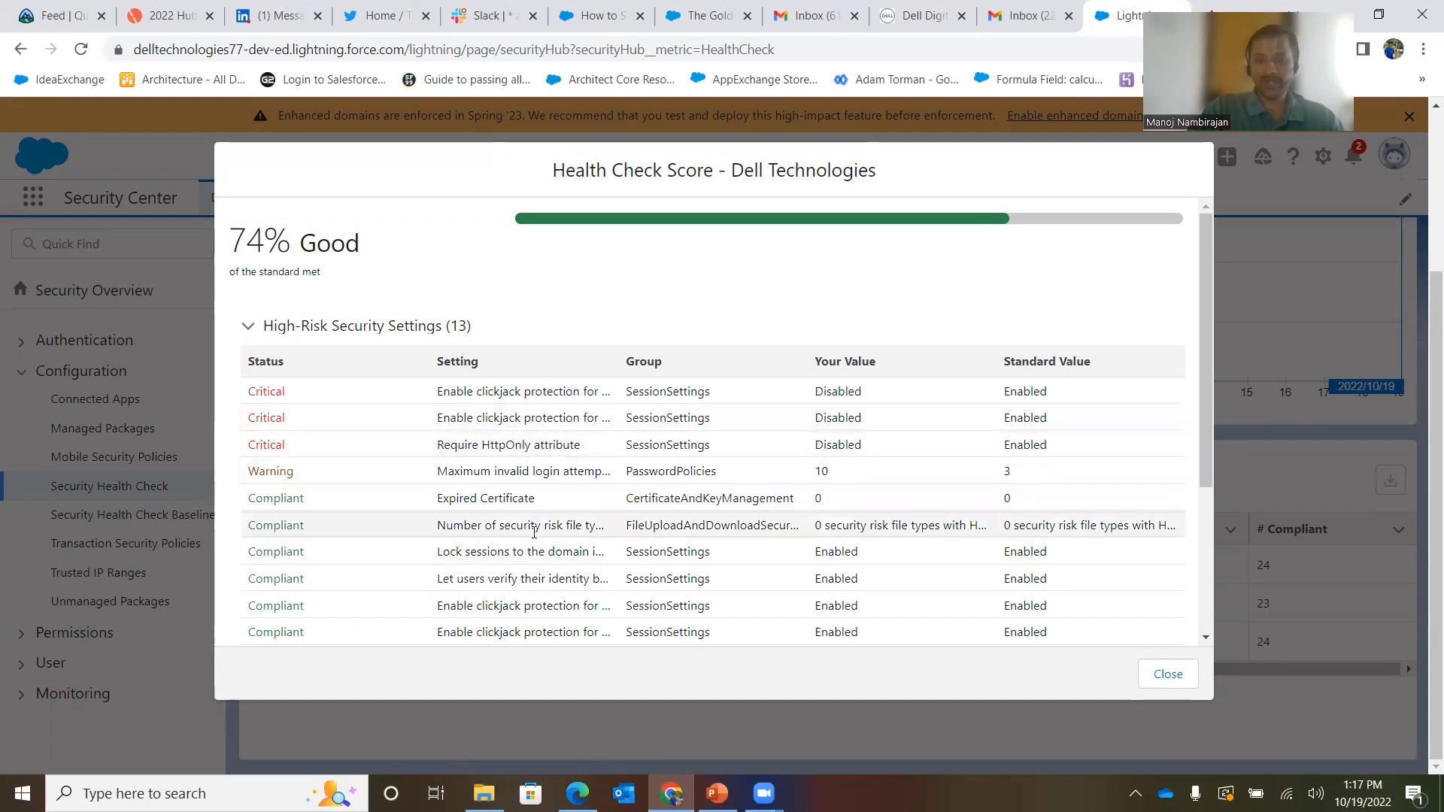
{"action": "mouse_move", "coordinate": [1206, 431]}
{"action": "left_mouse_down"}
{"action": "mouse_move", "coordinate": [1203, 559]}
{"action": "mouse_move", "coordinate": [1198, 407]}
{"action": "left_mouse_up"}
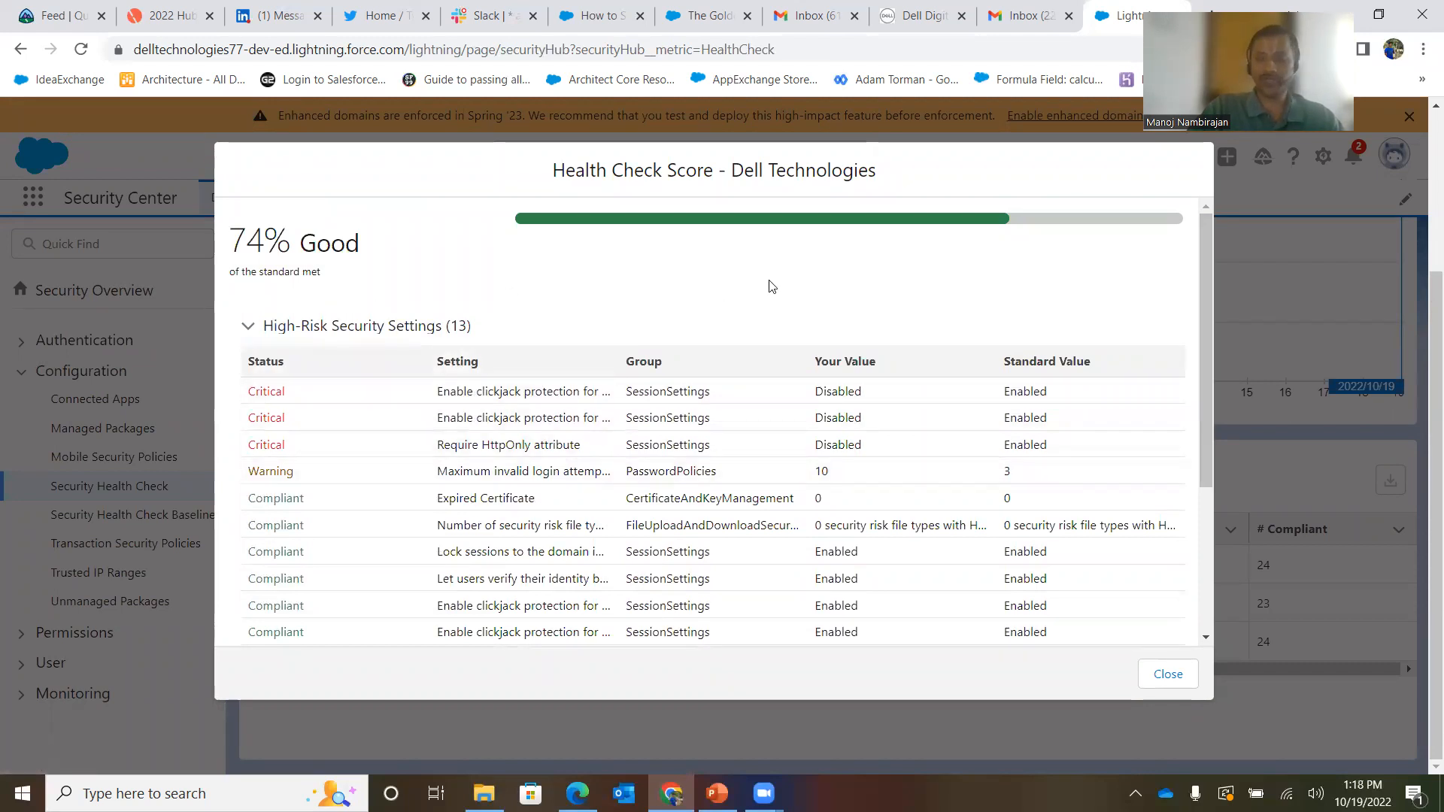
{"action": "left_click", "coordinate": [1168, 675]}
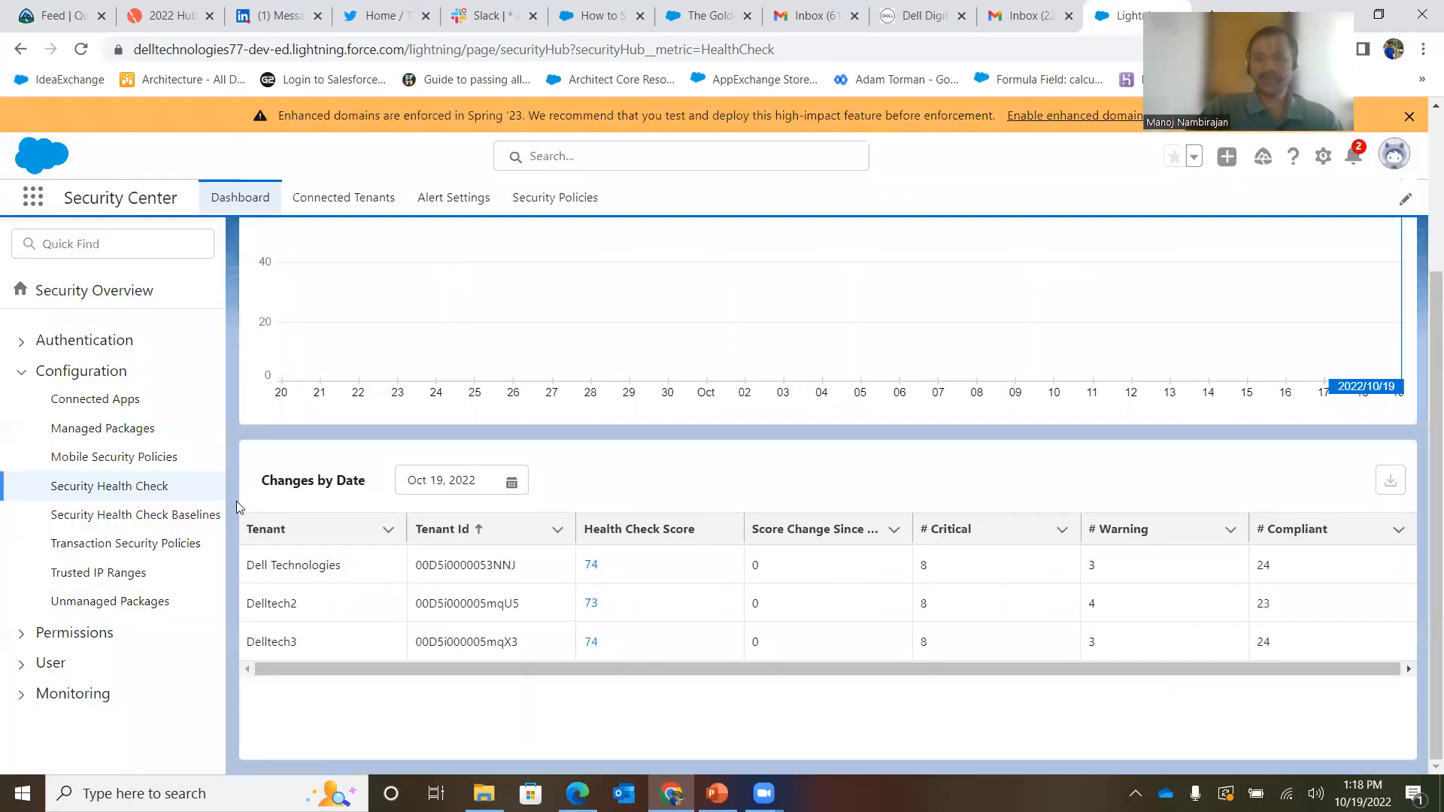
Look through the list of metrics under Permissions, with the Configuration group collapsed.
{"action": "left_click", "coordinate": [20, 373]}
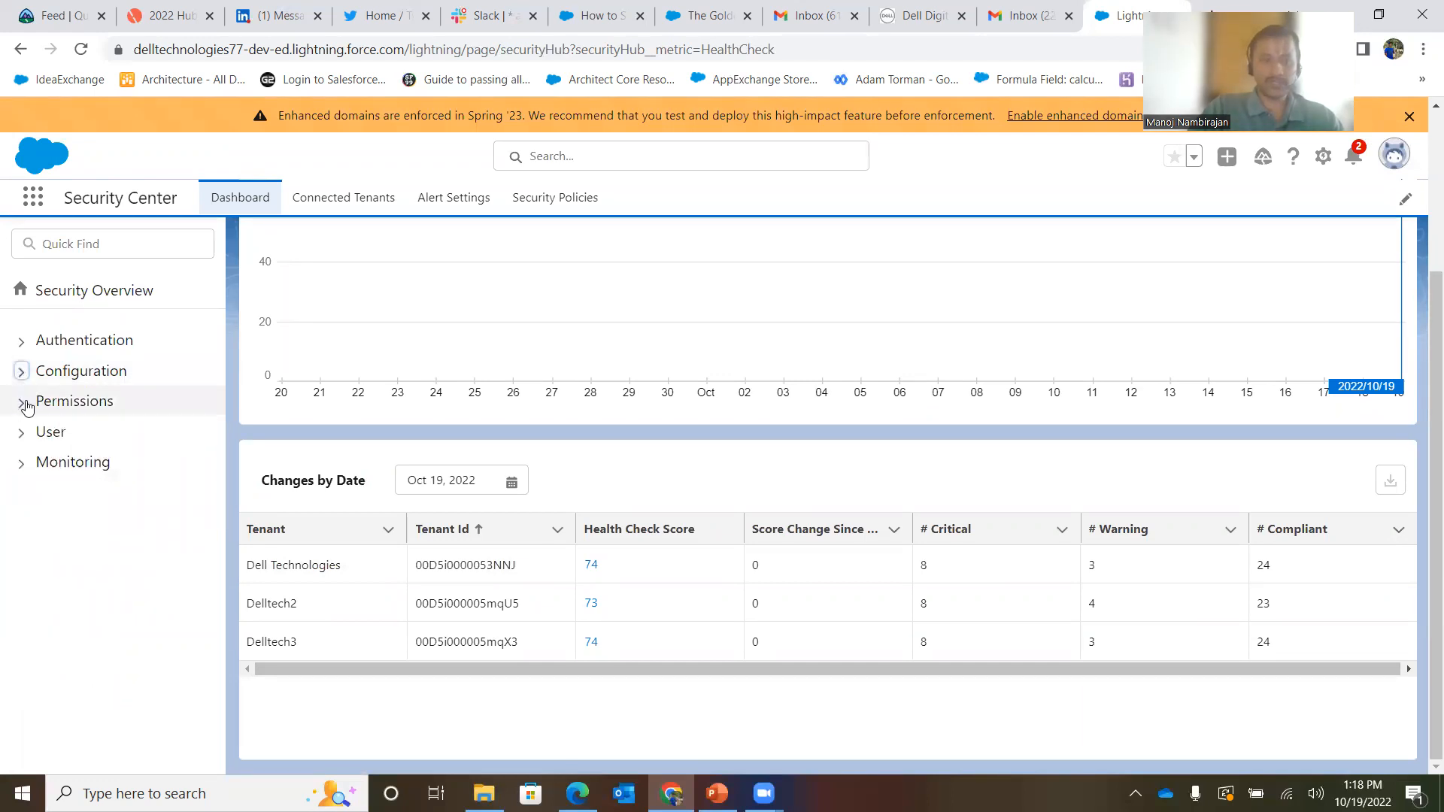
{"action": "left_click", "coordinate": [22, 404]}
{"action": "scroll", "coordinate": [219, 383], "scroll_direction": "down", "scroll_amount": 3}
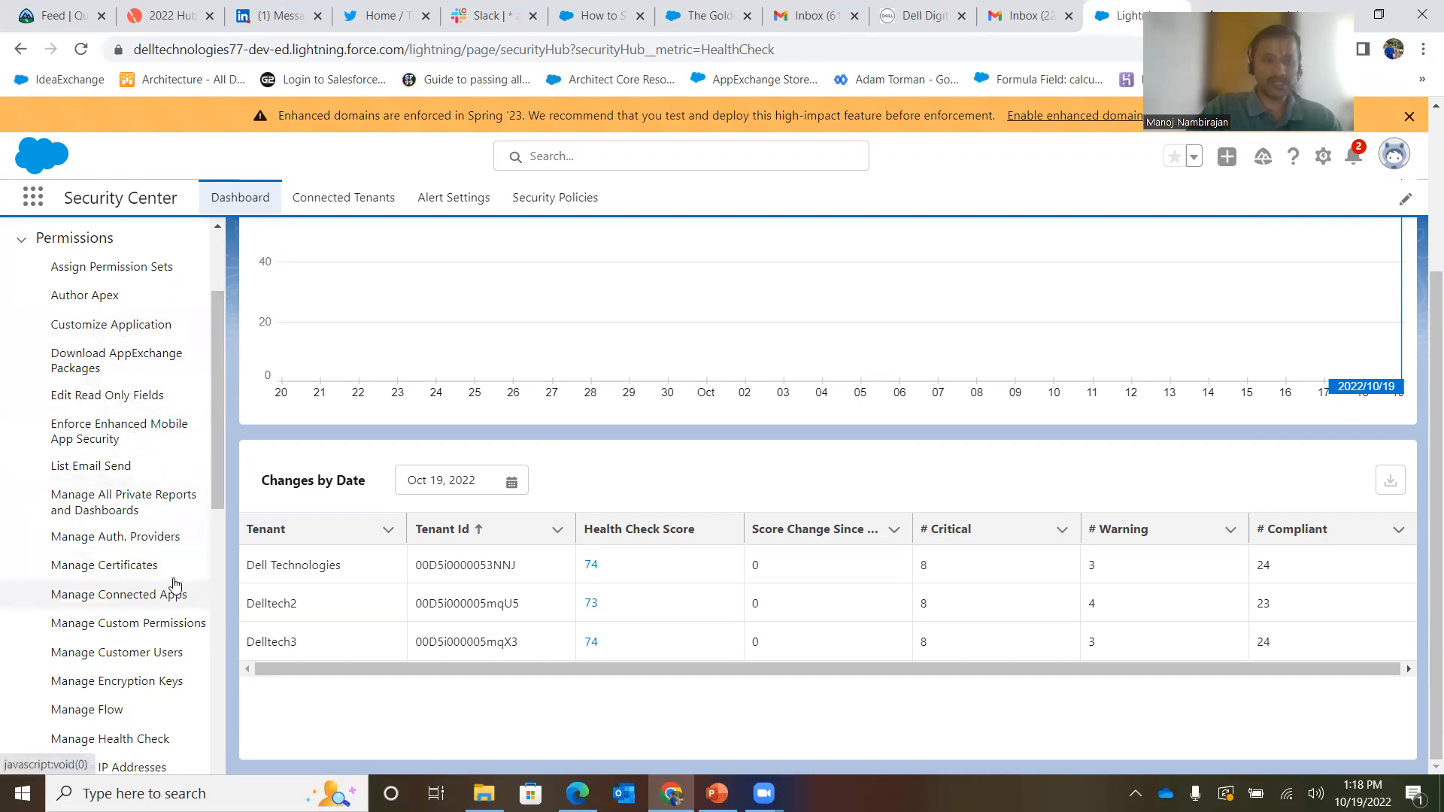
{"action": "left_click_drag", "start_coordinate": [220, 401], "coordinate": [212, 302]}
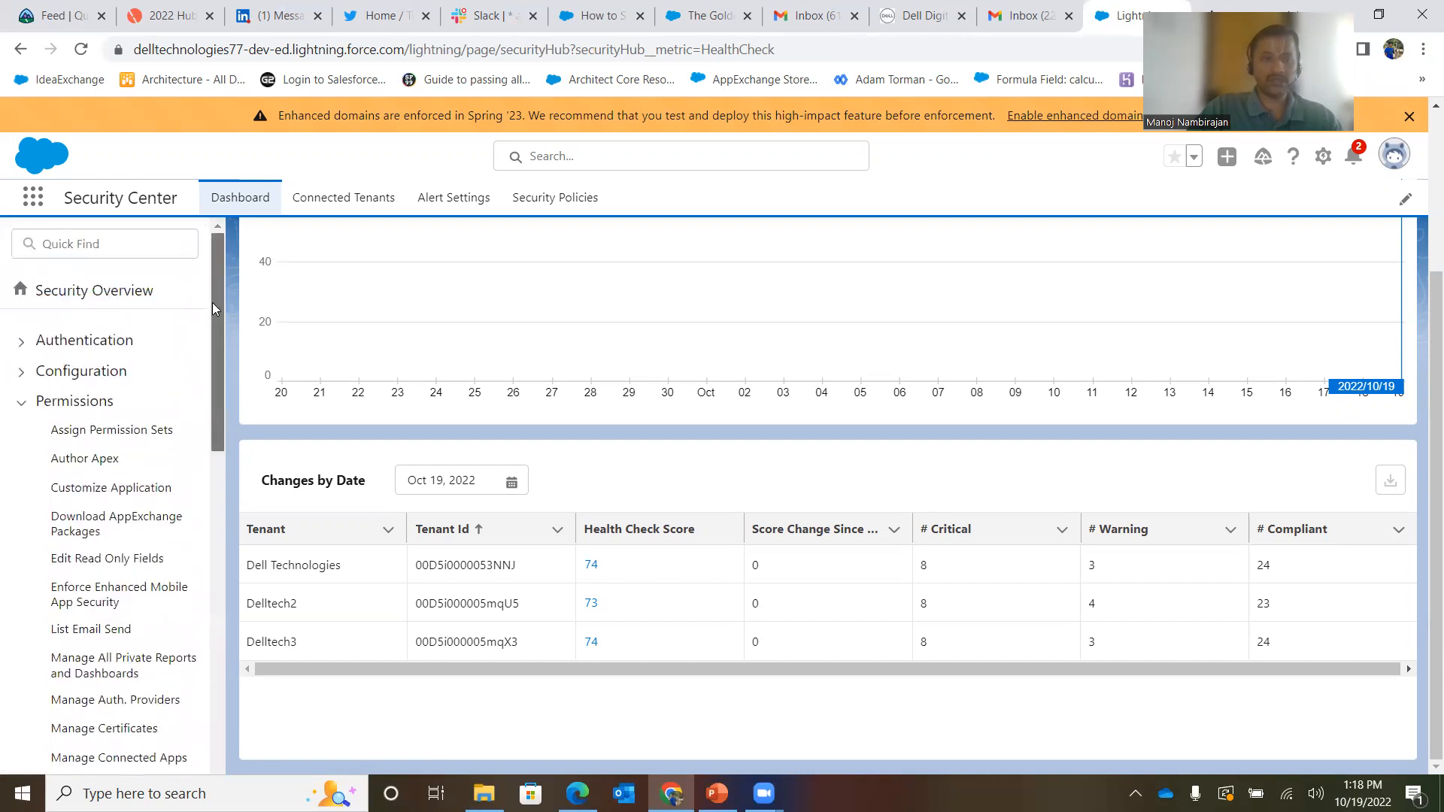
{"action": "left_click", "coordinate": [21, 403]}
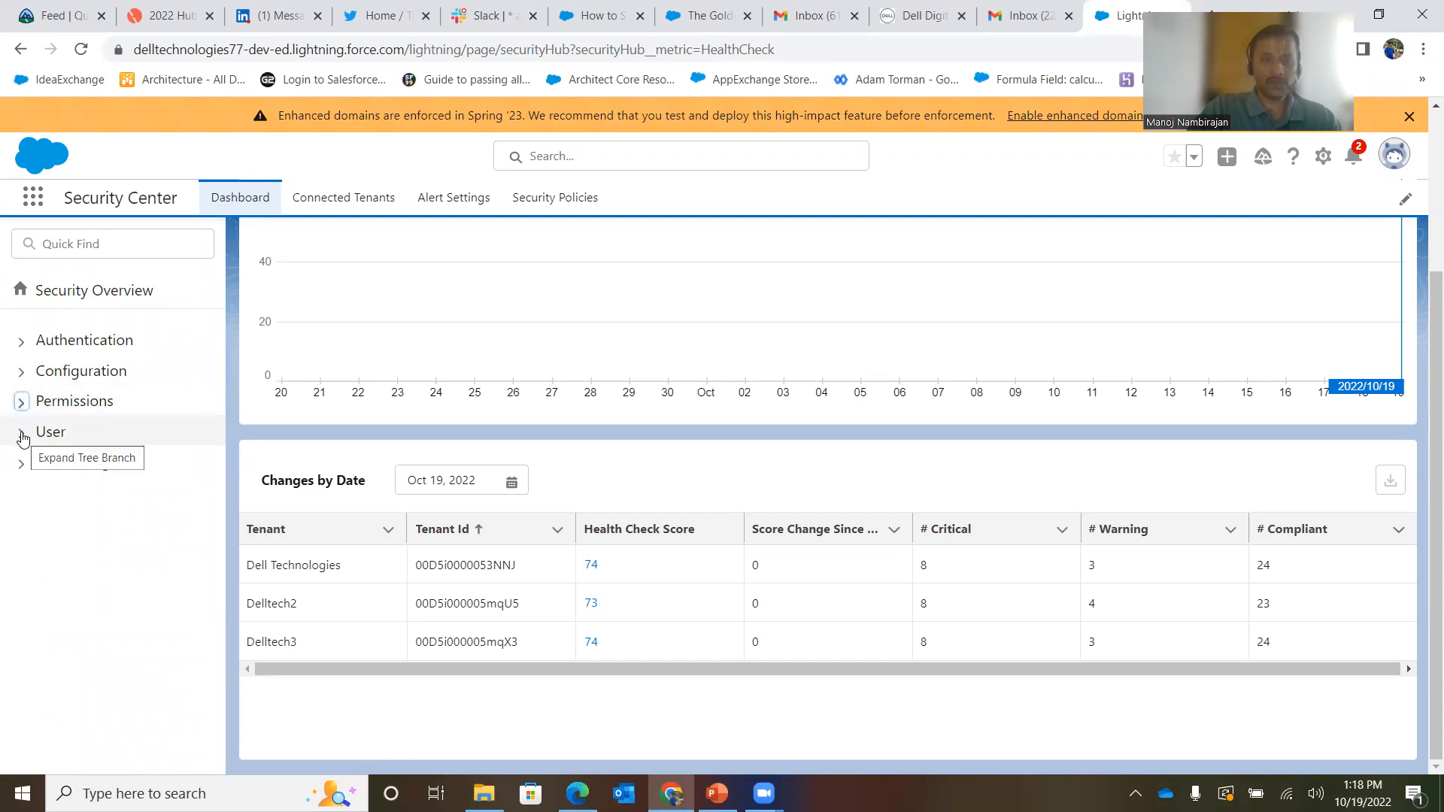
Open the No MFA metric under User and examine its totals per day over the most recent 30 days.
{"action": "left_click", "coordinate": [22, 435]}
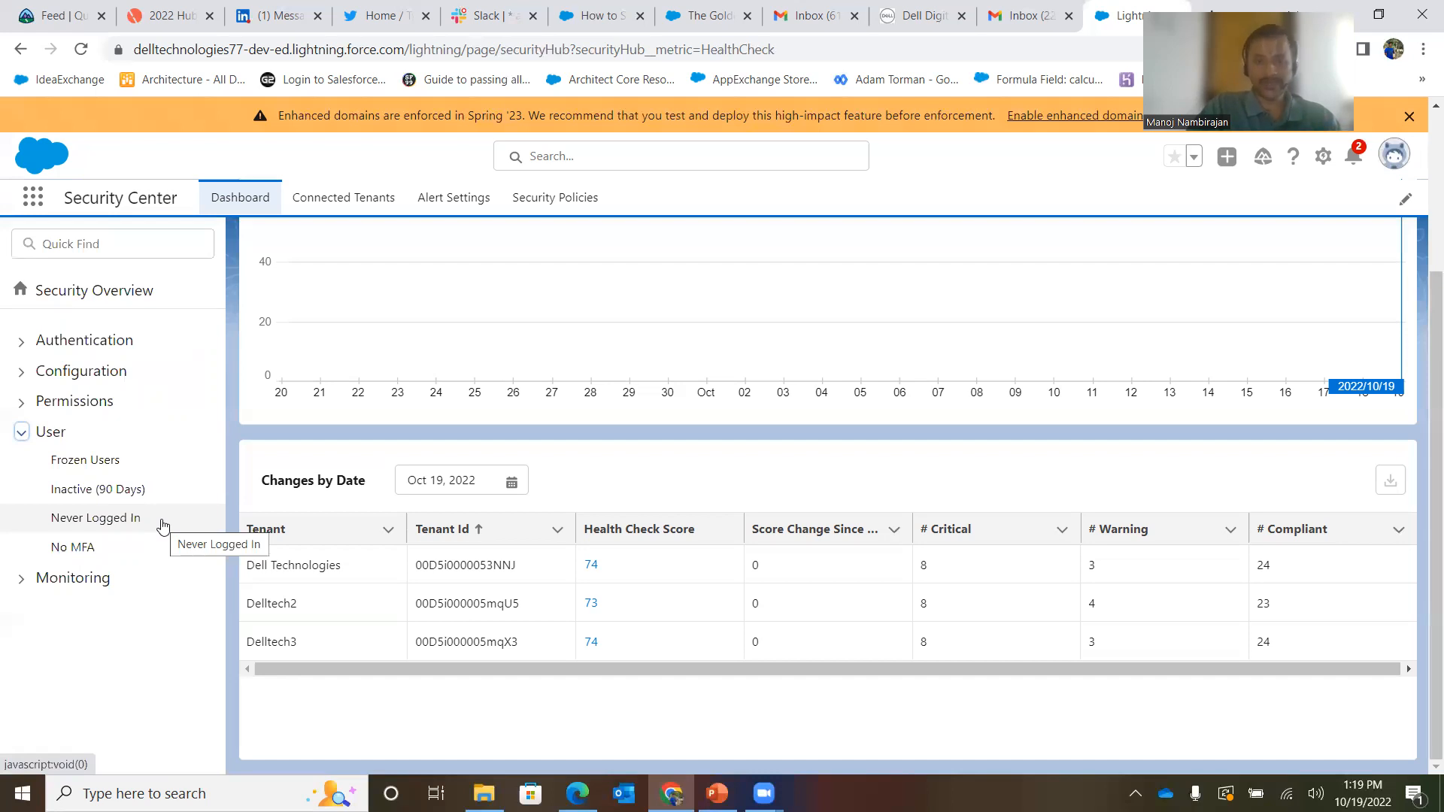
{"action": "left_click", "coordinate": [96, 550]}
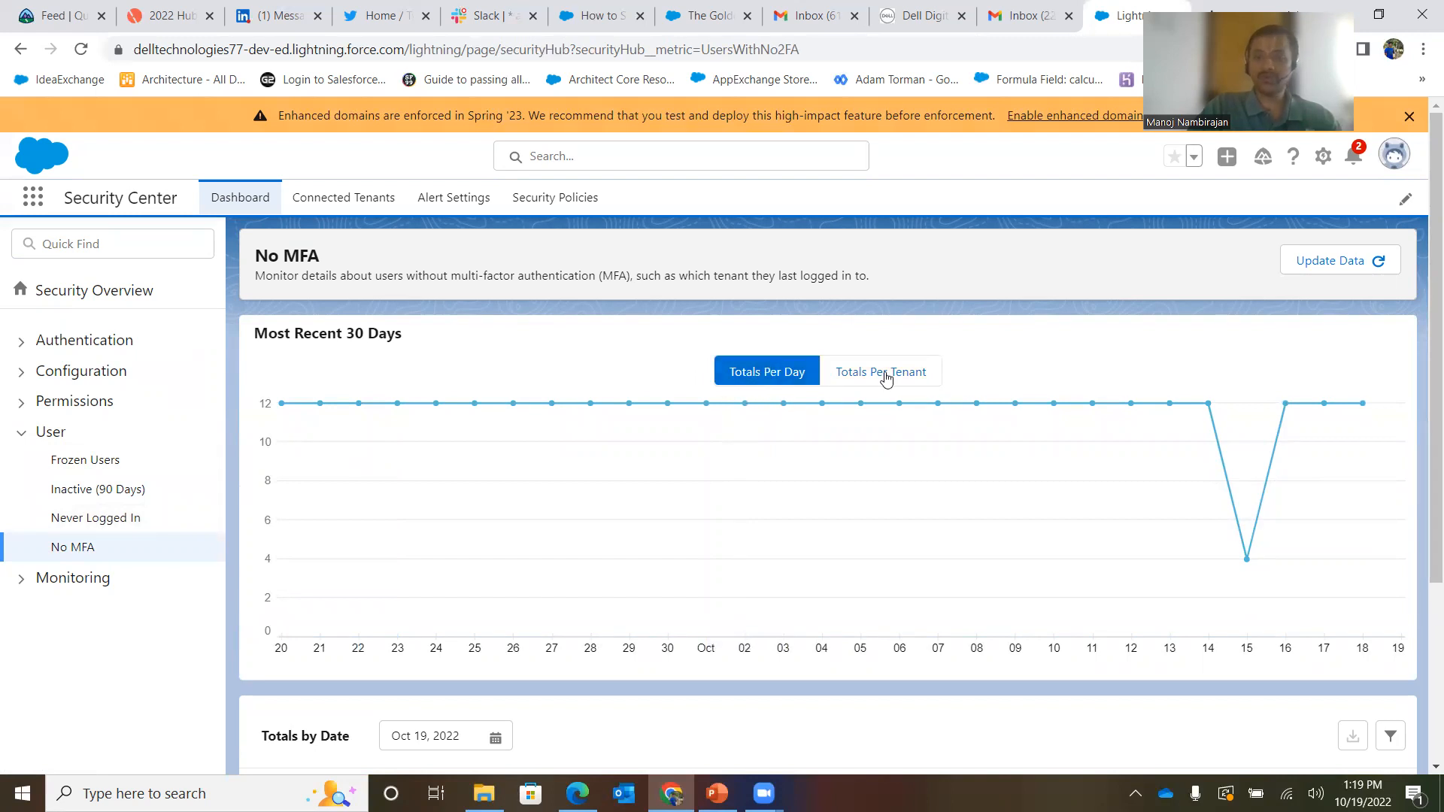
{"action": "left_click", "coordinate": [24, 442]}
Open the Threat Detection metric under Monitoring to review its events for all tenants, and collapse the Monitoring group.
{"action": "left_click", "coordinate": [23, 468]}
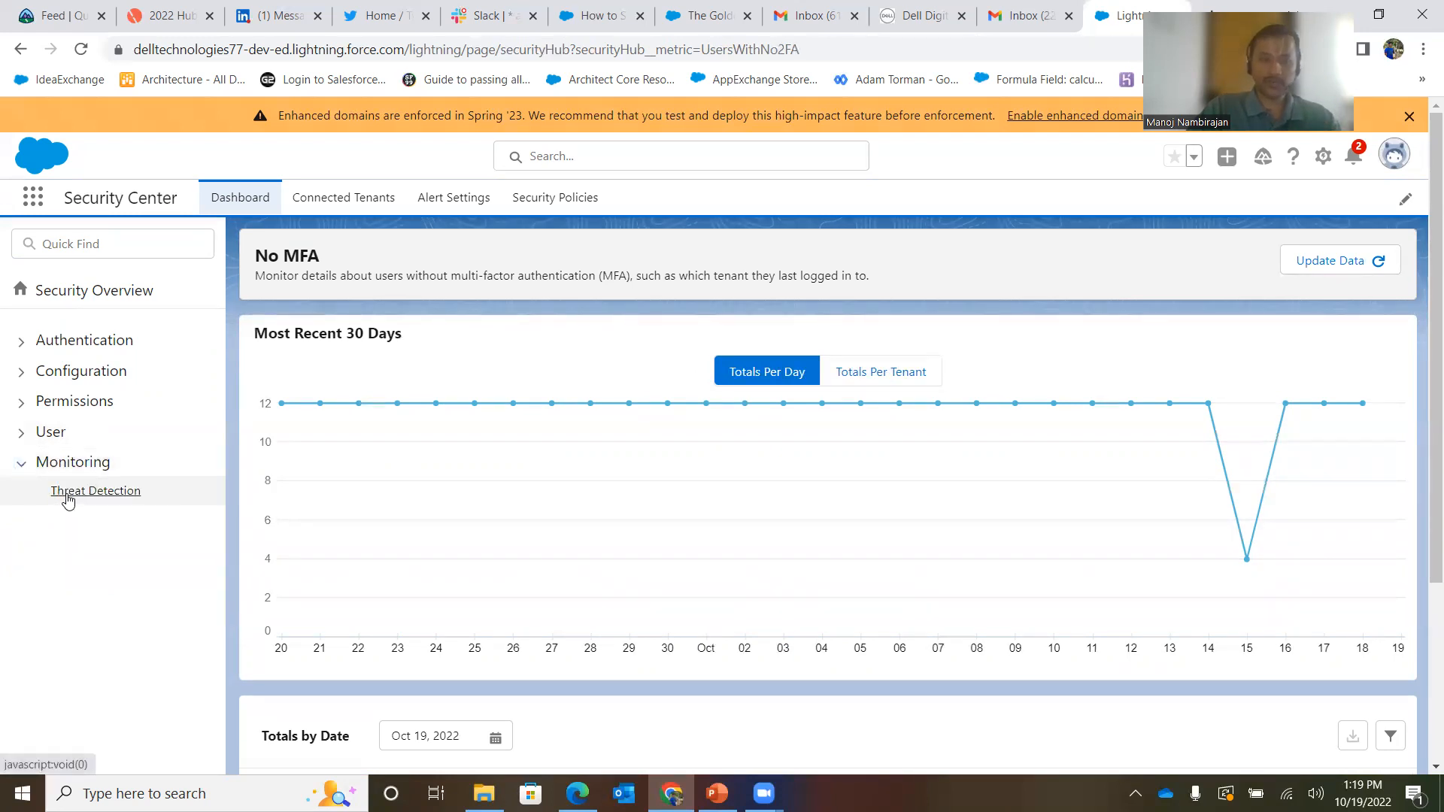
{"action": "left_click", "coordinate": [68, 493]}
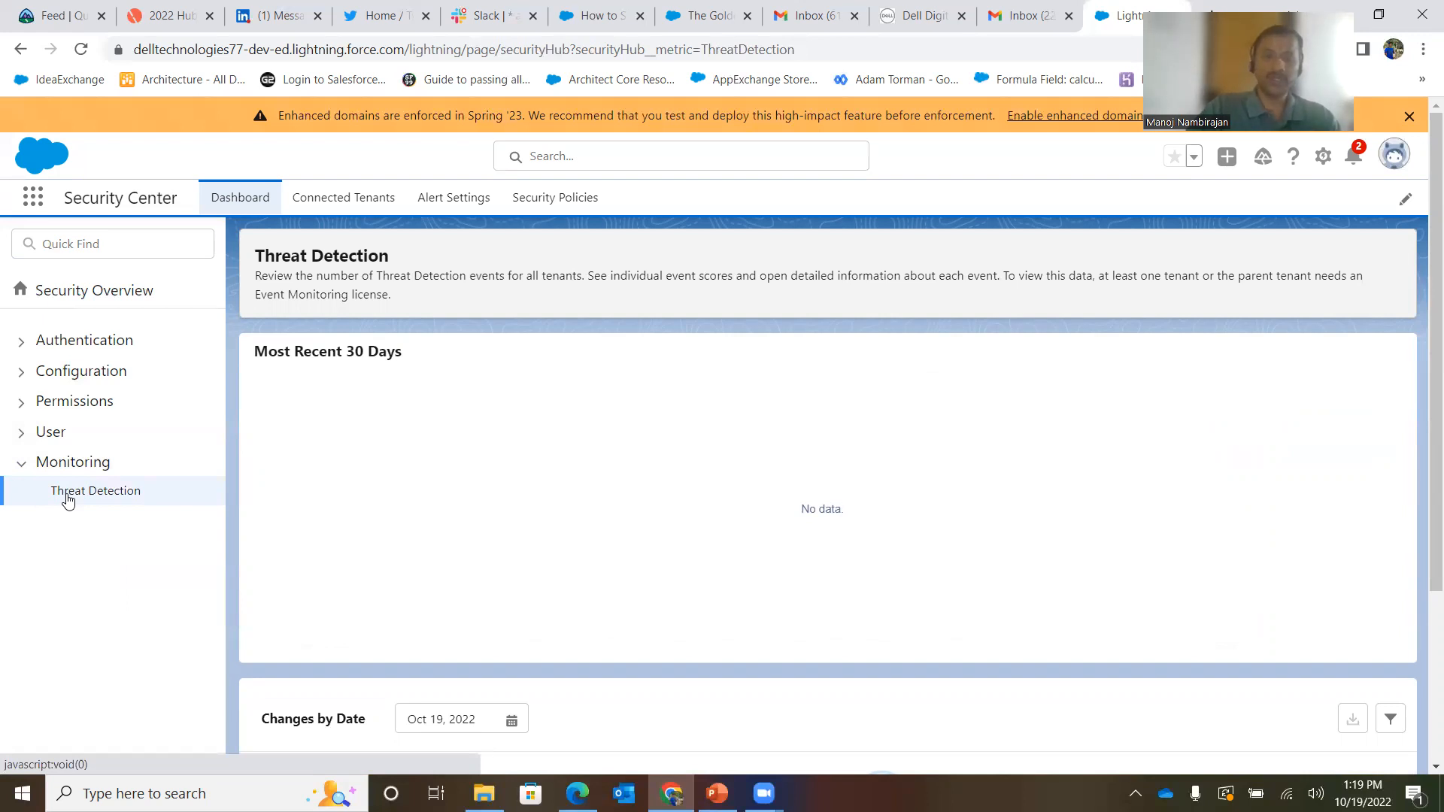
{"action": "left_click", "coordinate": [21, 464]}
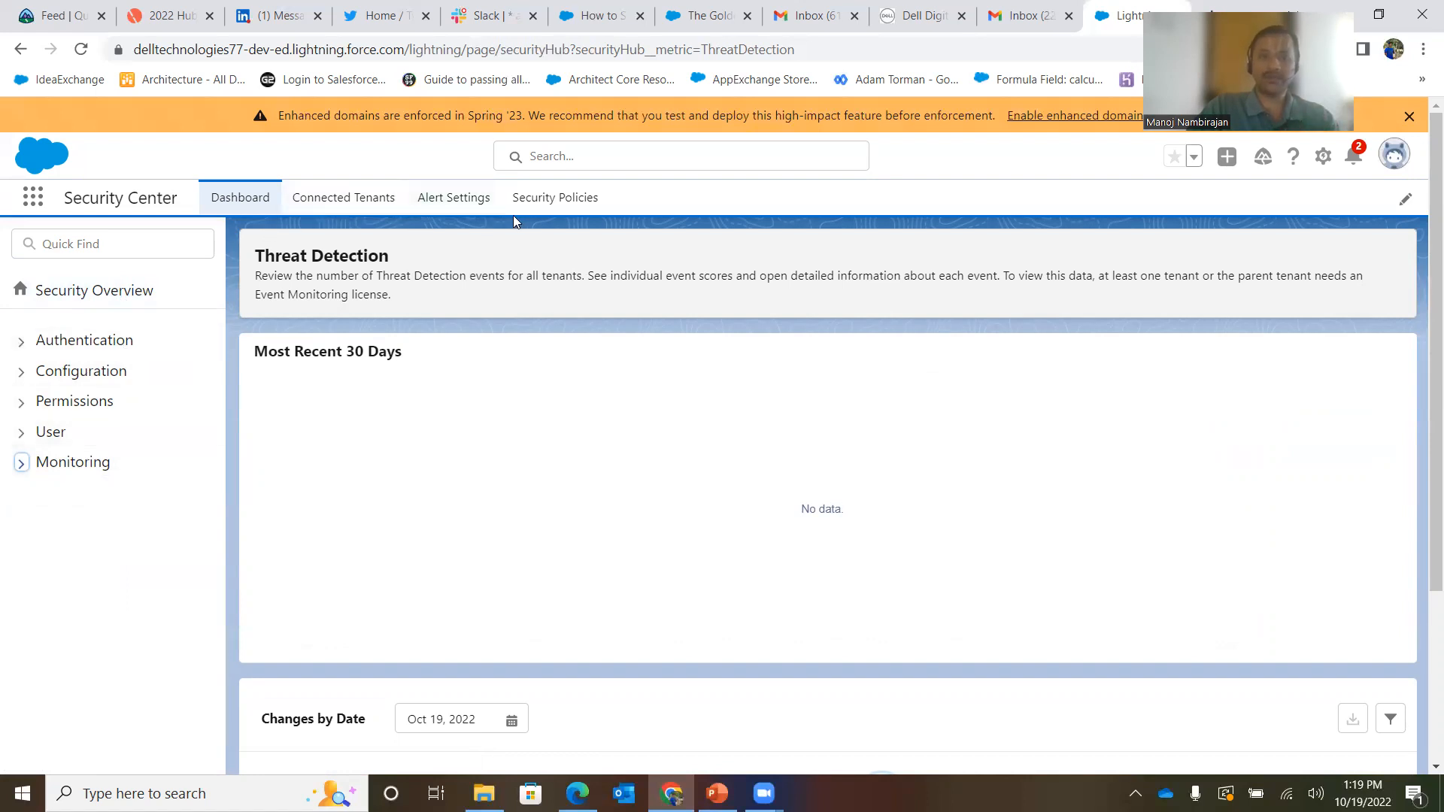
Review the Connected Tenants list and the details of the Edit Read Only check alert.
{"action": "left_click", "coordinate": [366, 207]}
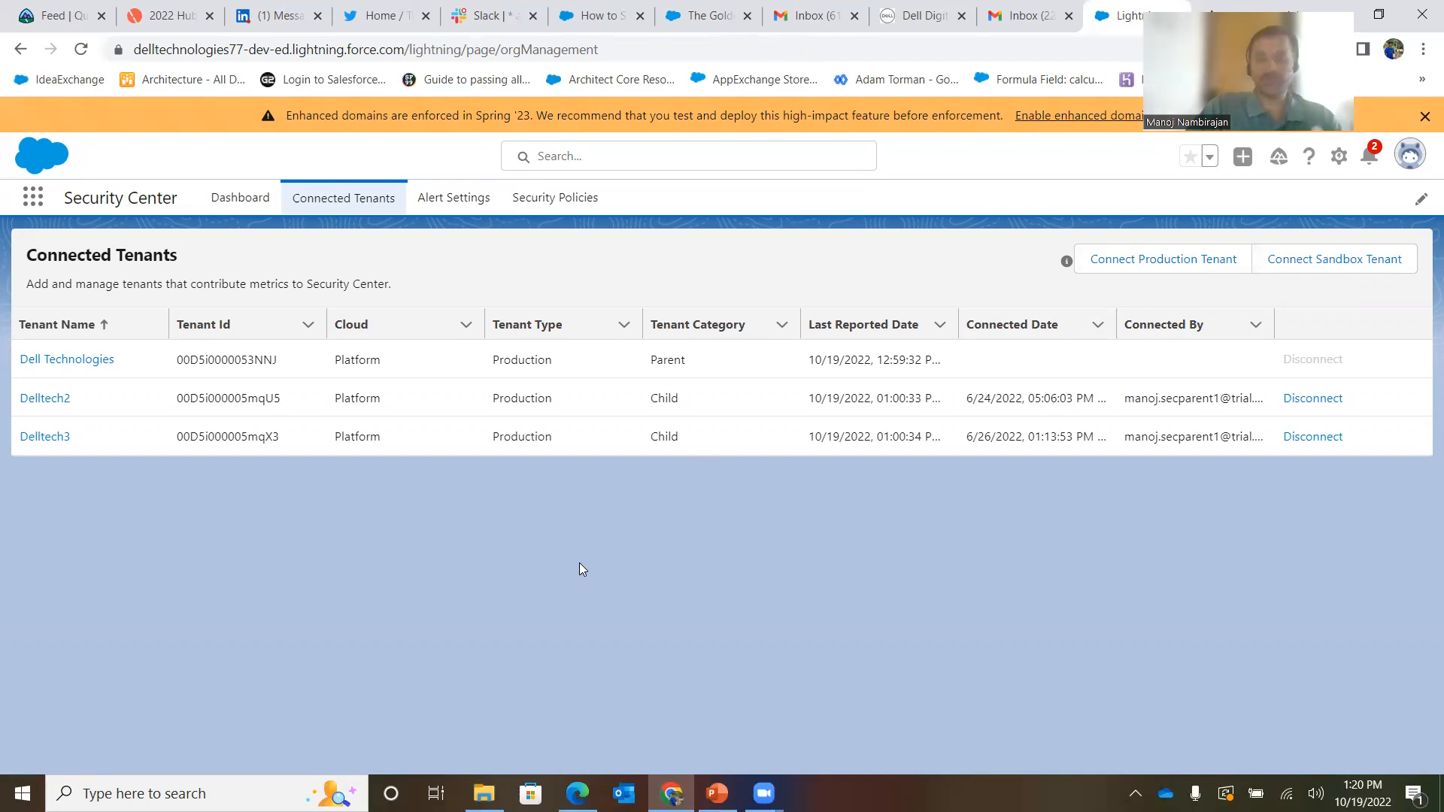
{"action": "left_click", "coordinate": [454, 198]}
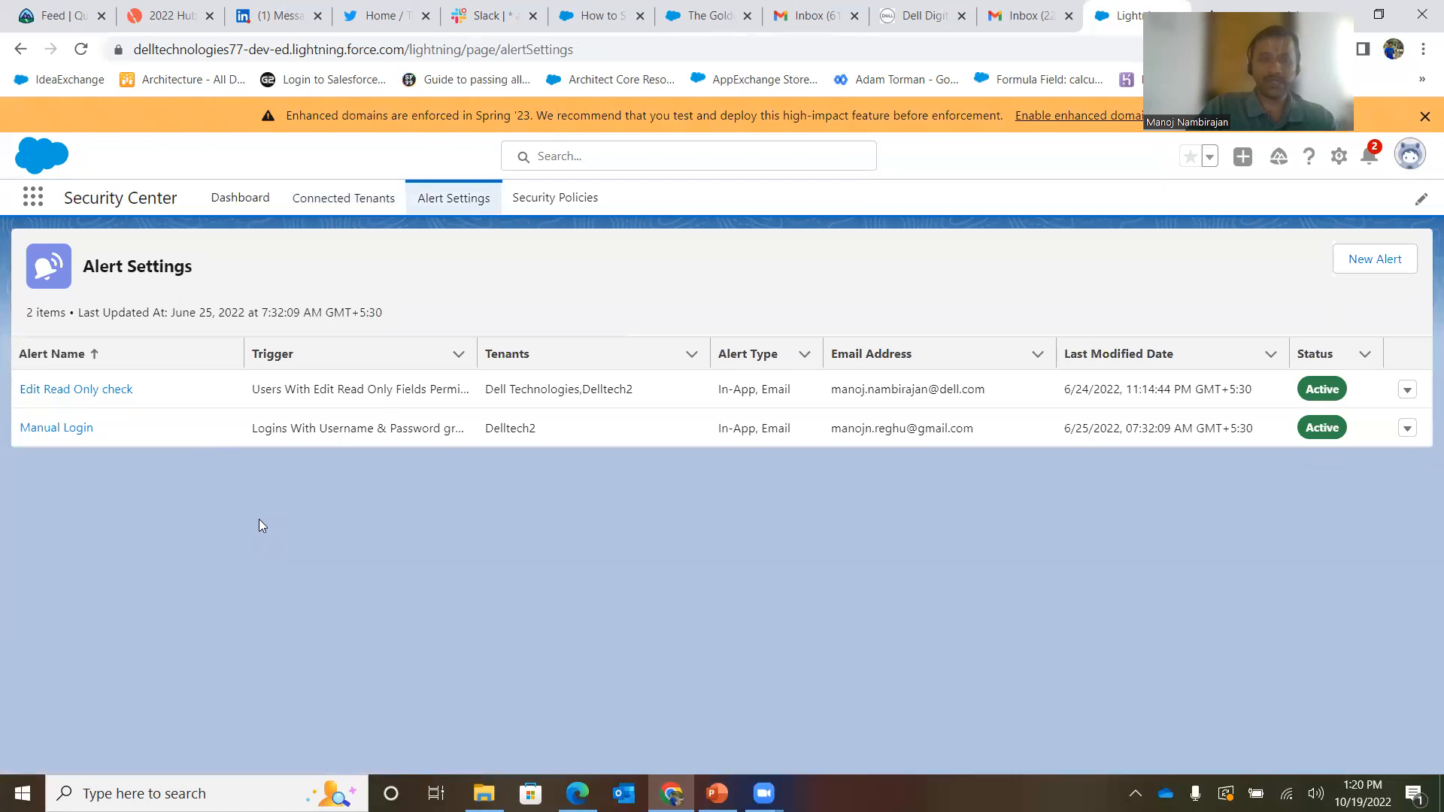
{"action": "left_click", "coordinate": [92, 391]}
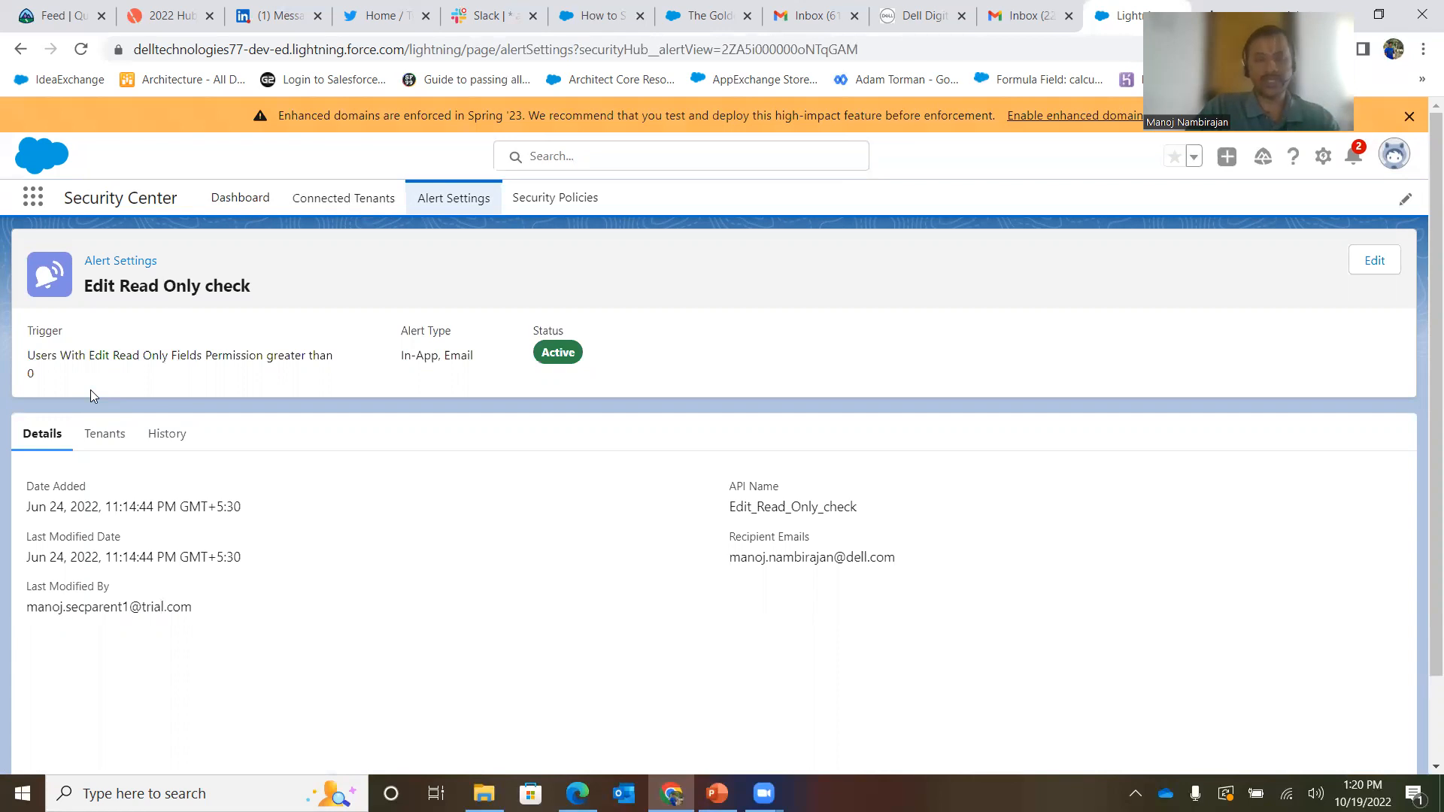
Review the Manual Login alert and look through its editable metric options, alert types and selected tenants, closing the form without saving.
{"action": "left_click", "coordinate": [434, 208]}
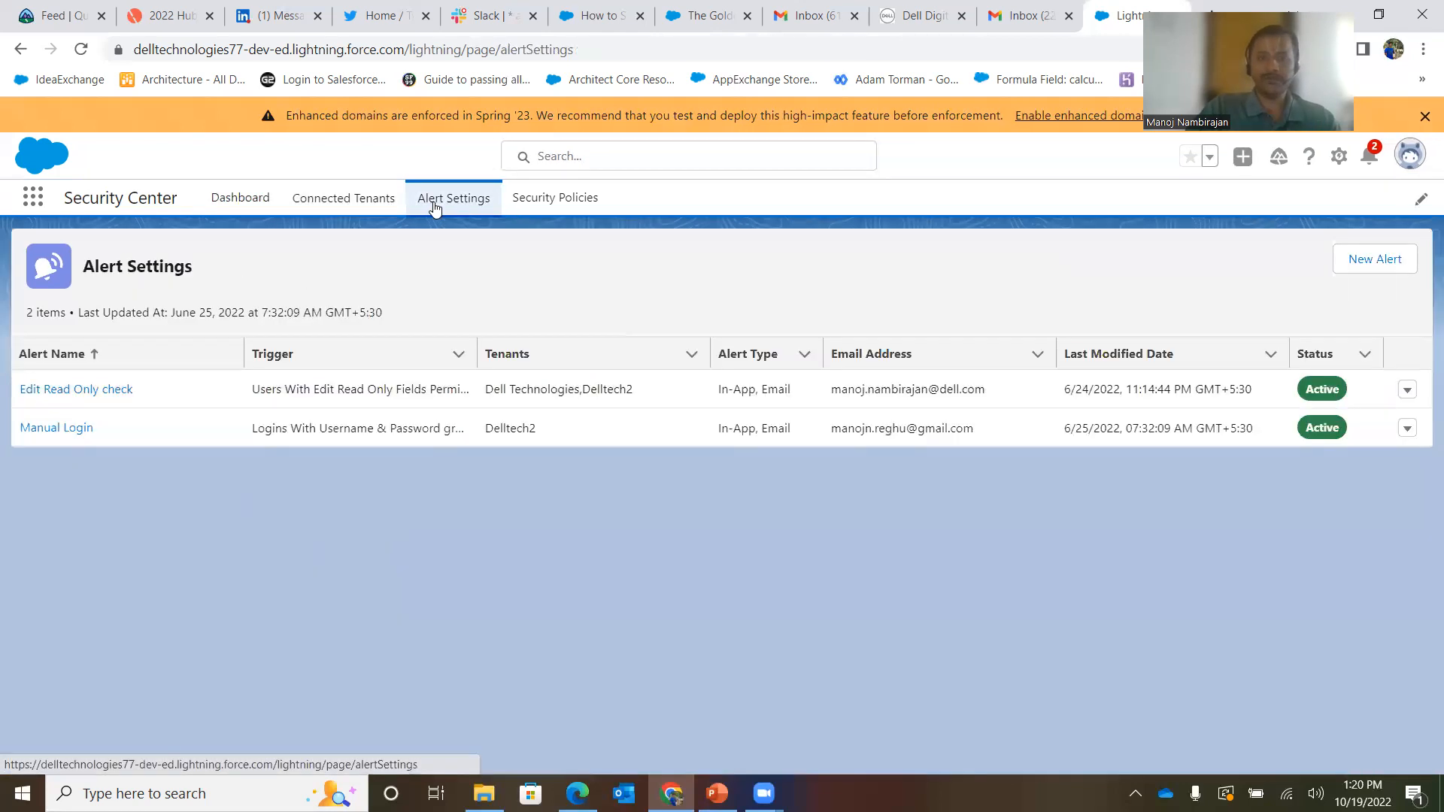
{"action": "left_click", "coordinate": [66, 430]}
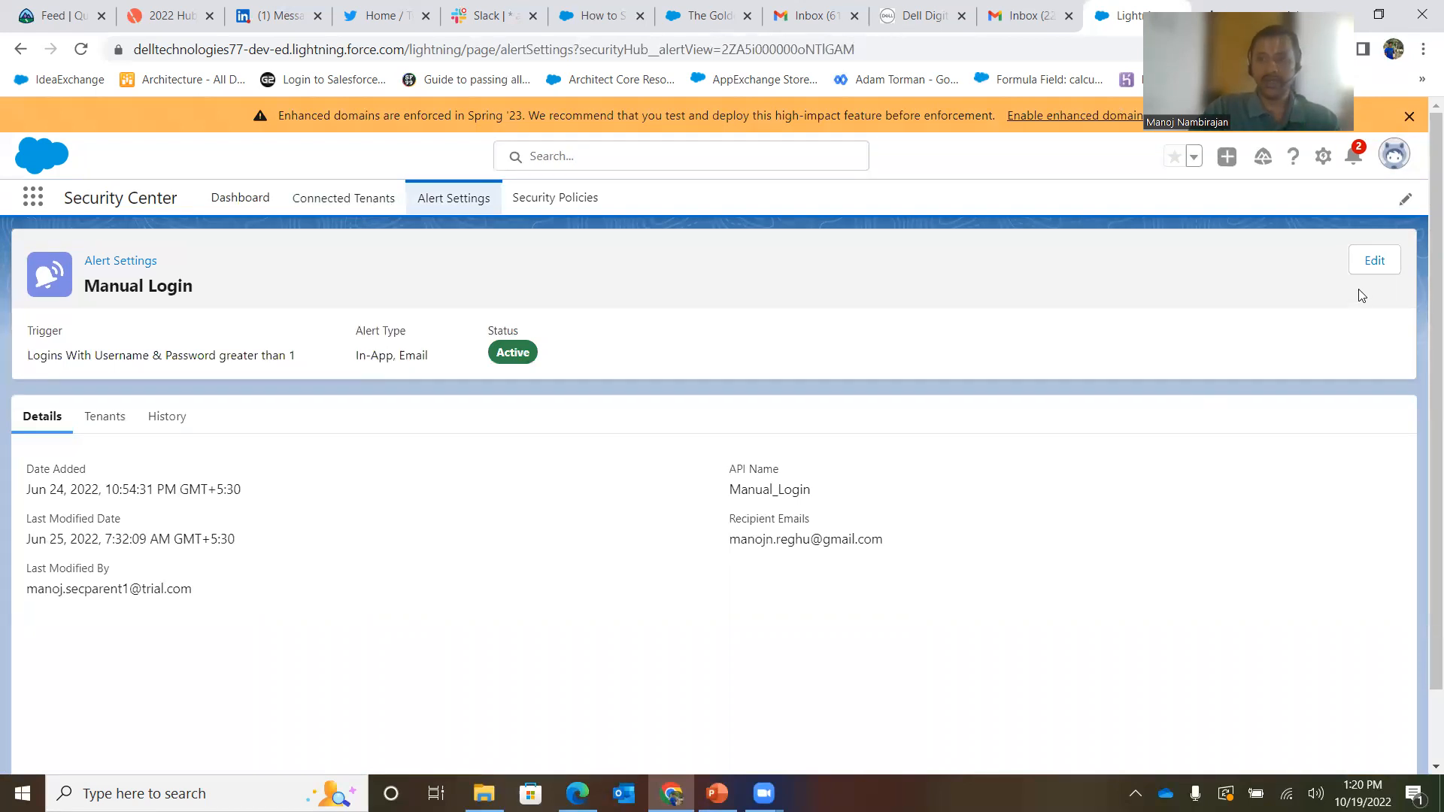
{"action": "left_click", "coordinate": [1370, 264]}
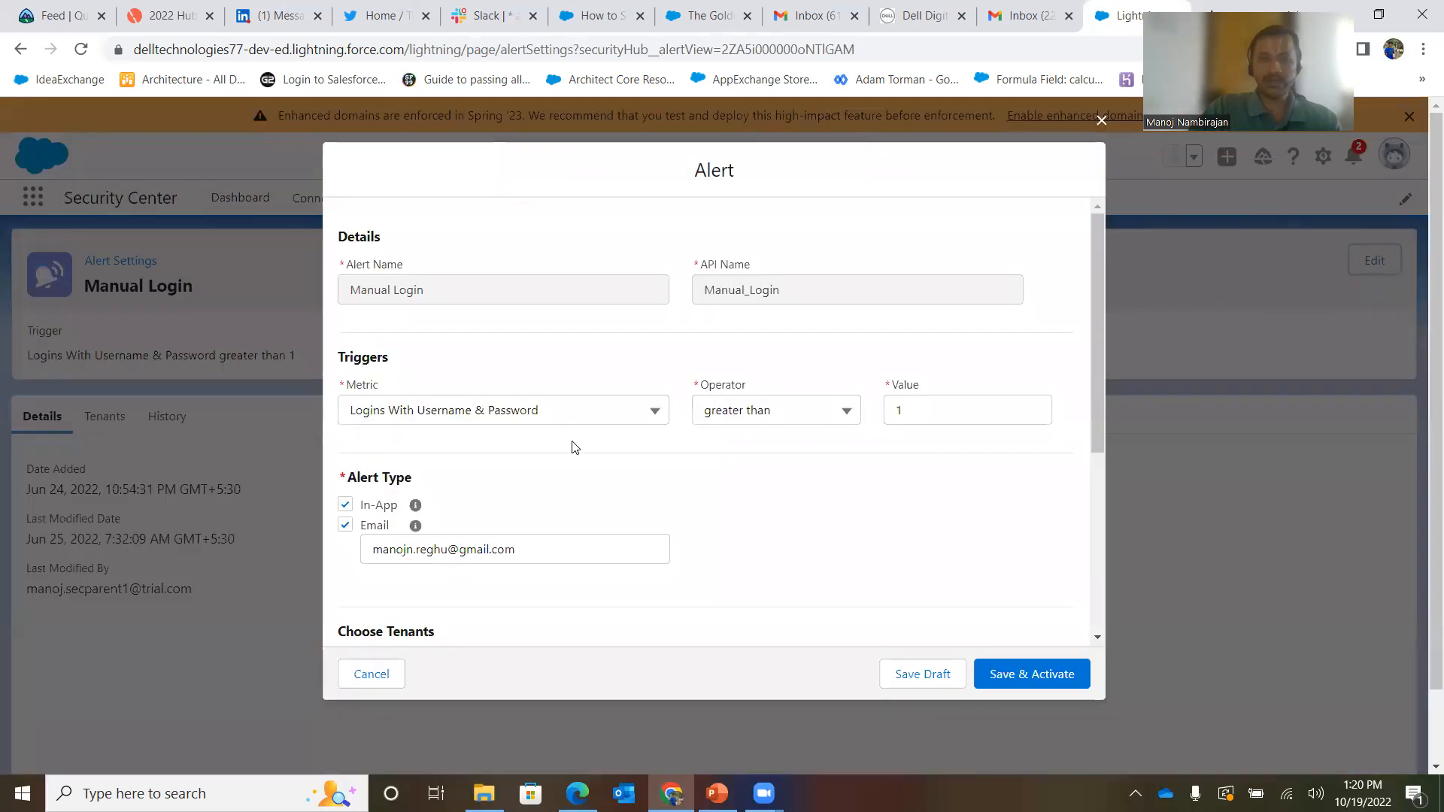
{"action": "left_click", "coordinate": [591, 419]}
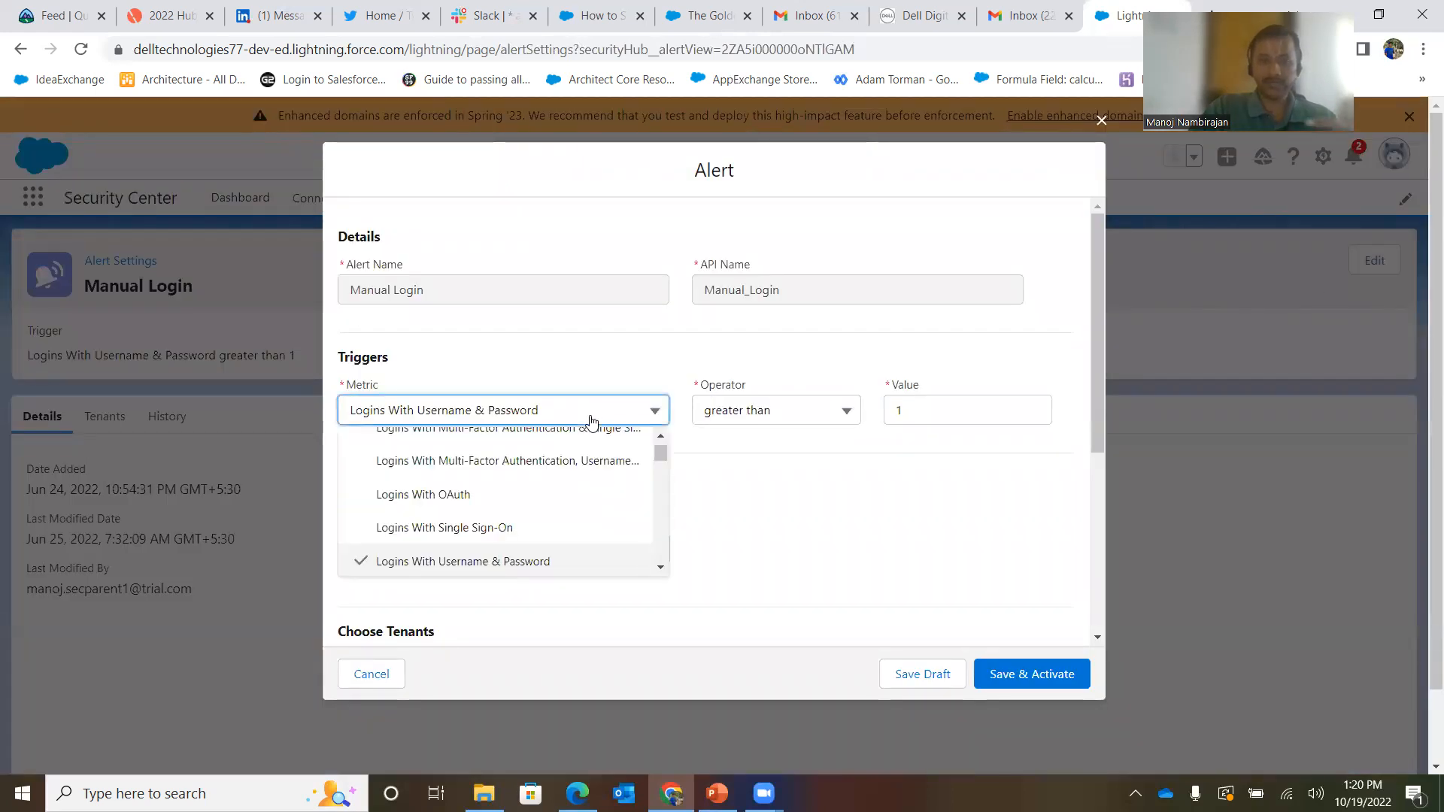
{"action": "left_click", "coordinate": [661, 458]}
{"action": "left_click_drag", "start_coordinate": [660, 457], "coordinate": [668, 550]}
{"action": "left_click_drag", "start_coordinate": [1095, 389], "coordinate": [1091, 540]}
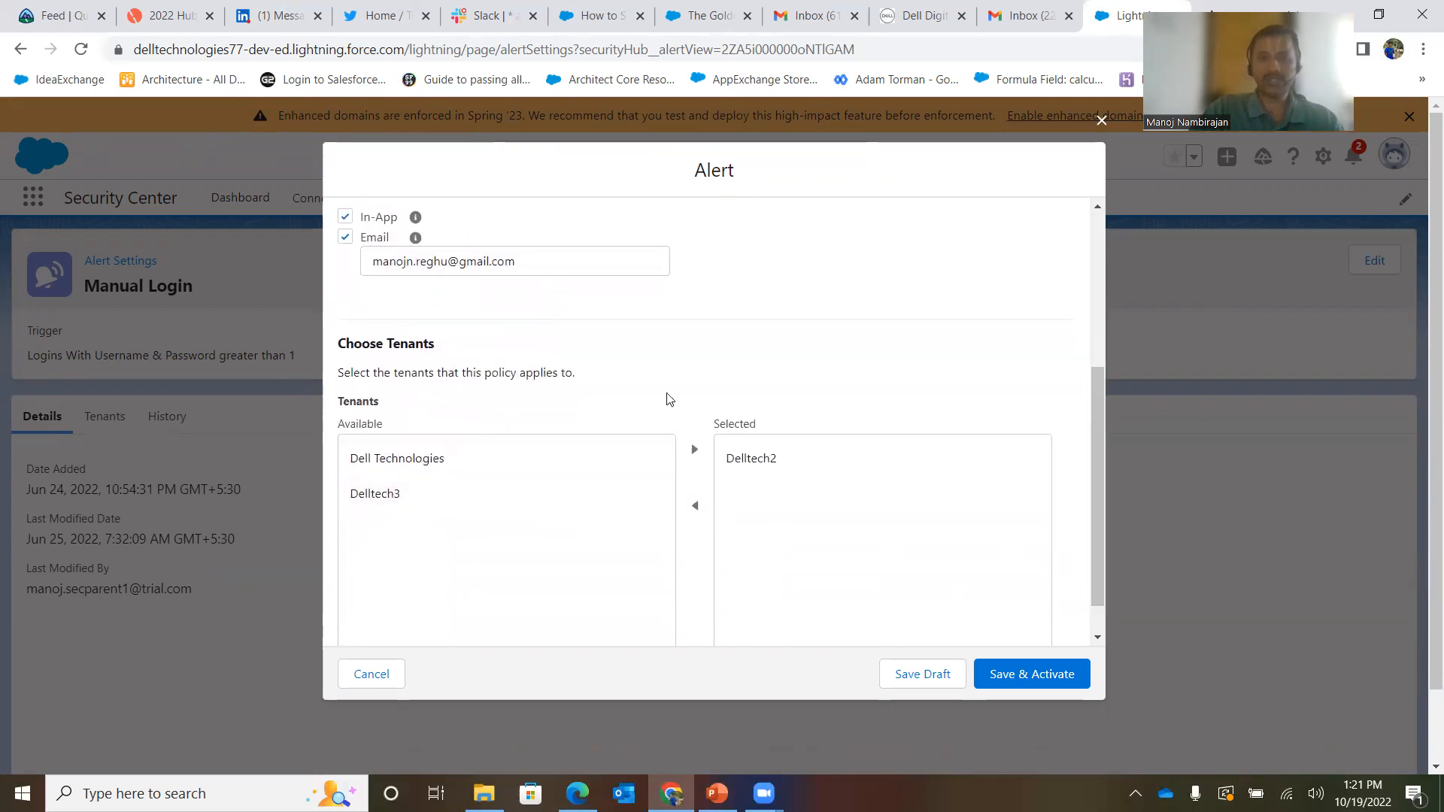
{"action": "left_click_drag", "start_coordinate": [1093, 487], "coordinate": [1104, 267]}
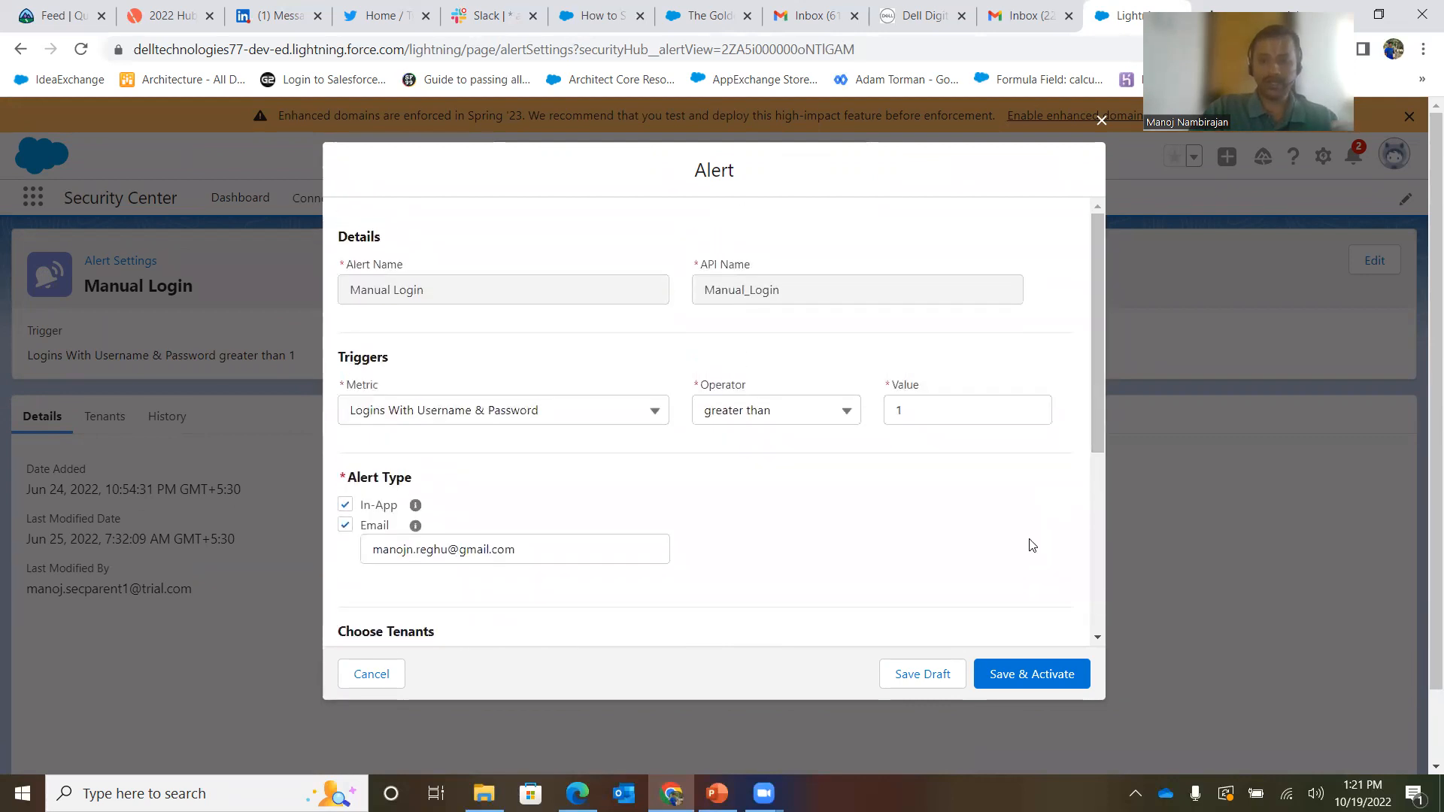
{"action": "left_click", "coordinate": [1103, 122]}
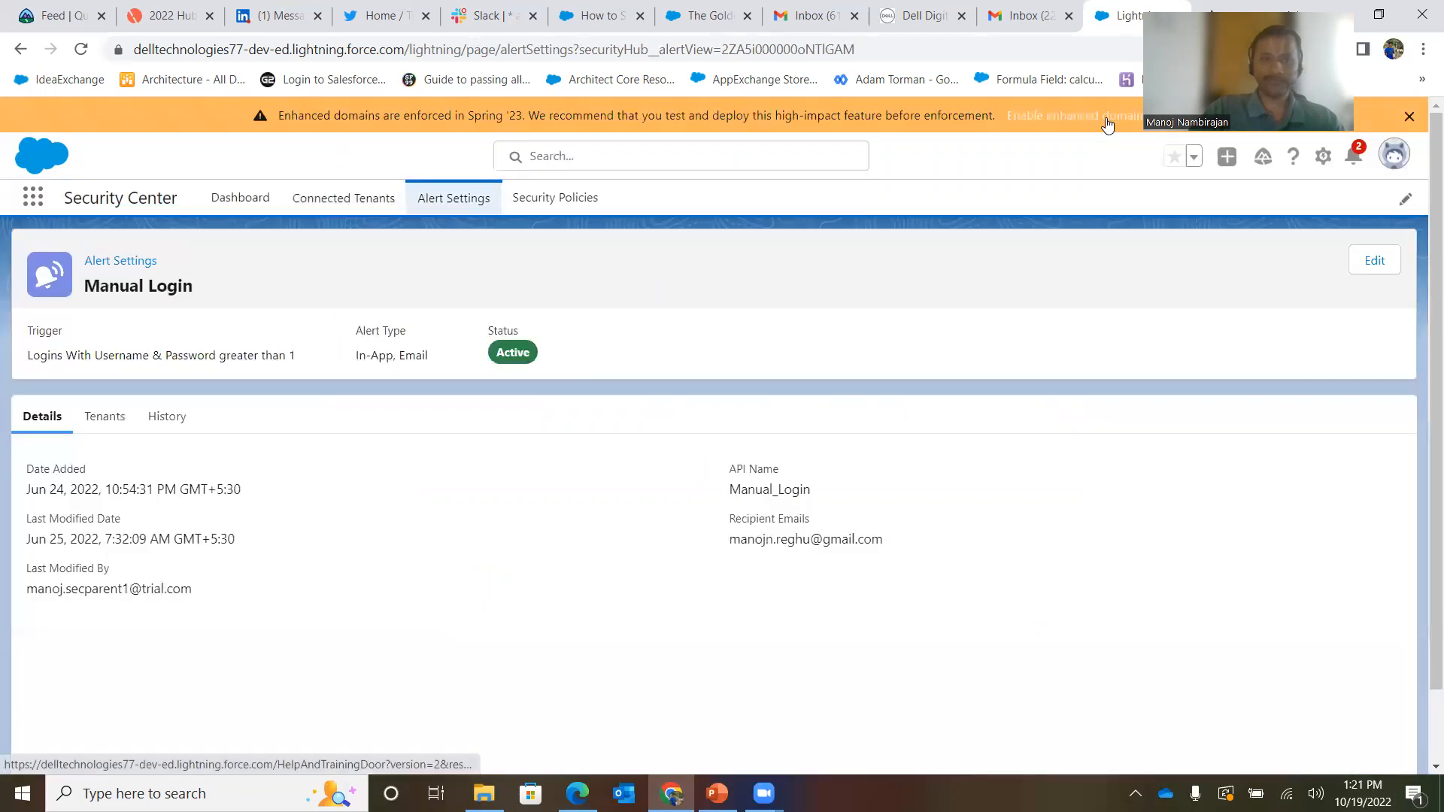
Review the details of the Trusted UP range1 and session security policies under Security Policies, and return to the Security Center dashboard.
{"action": "left_click", "coordinate": [579, 199]}
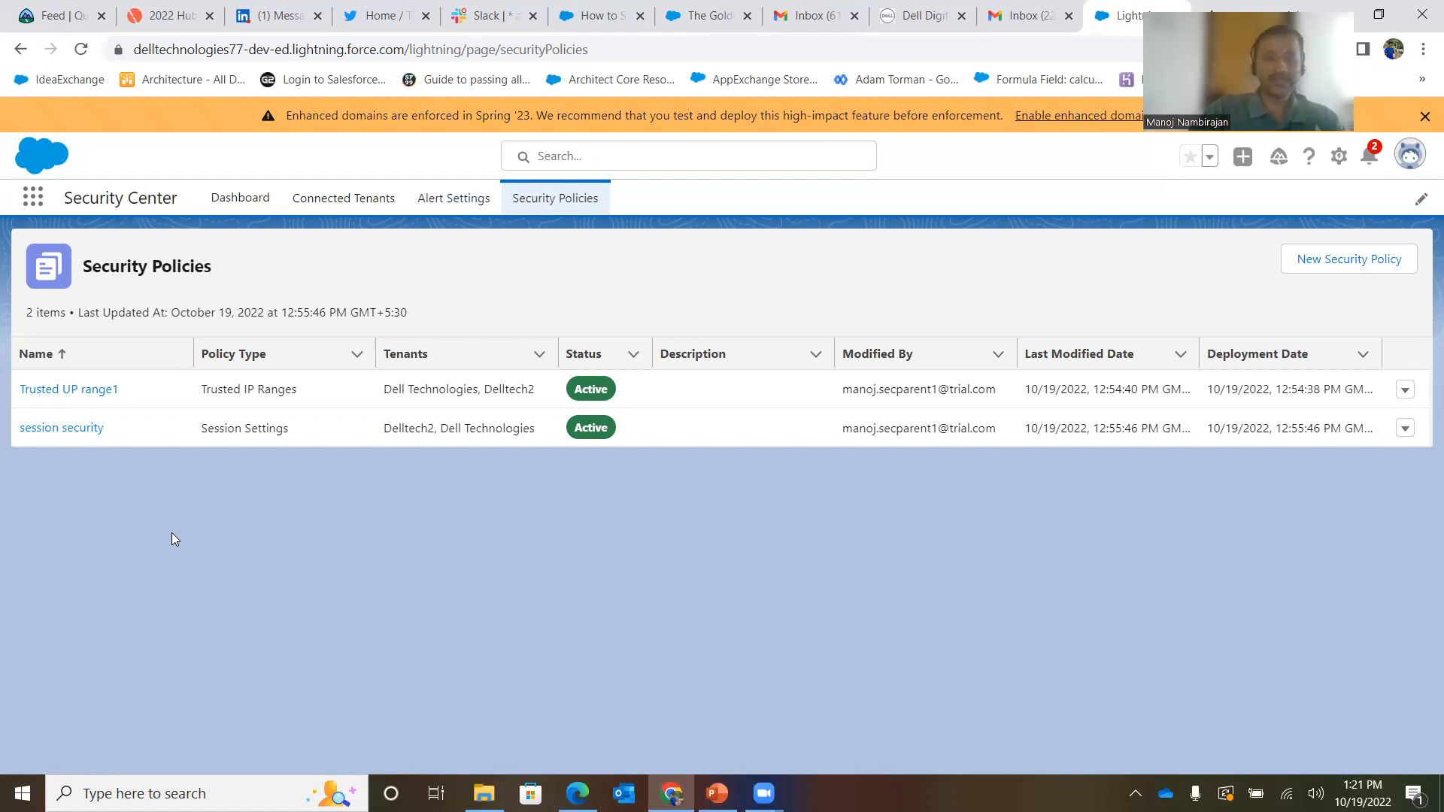
{"action": "left_click", "coordinate": [73, 395]}
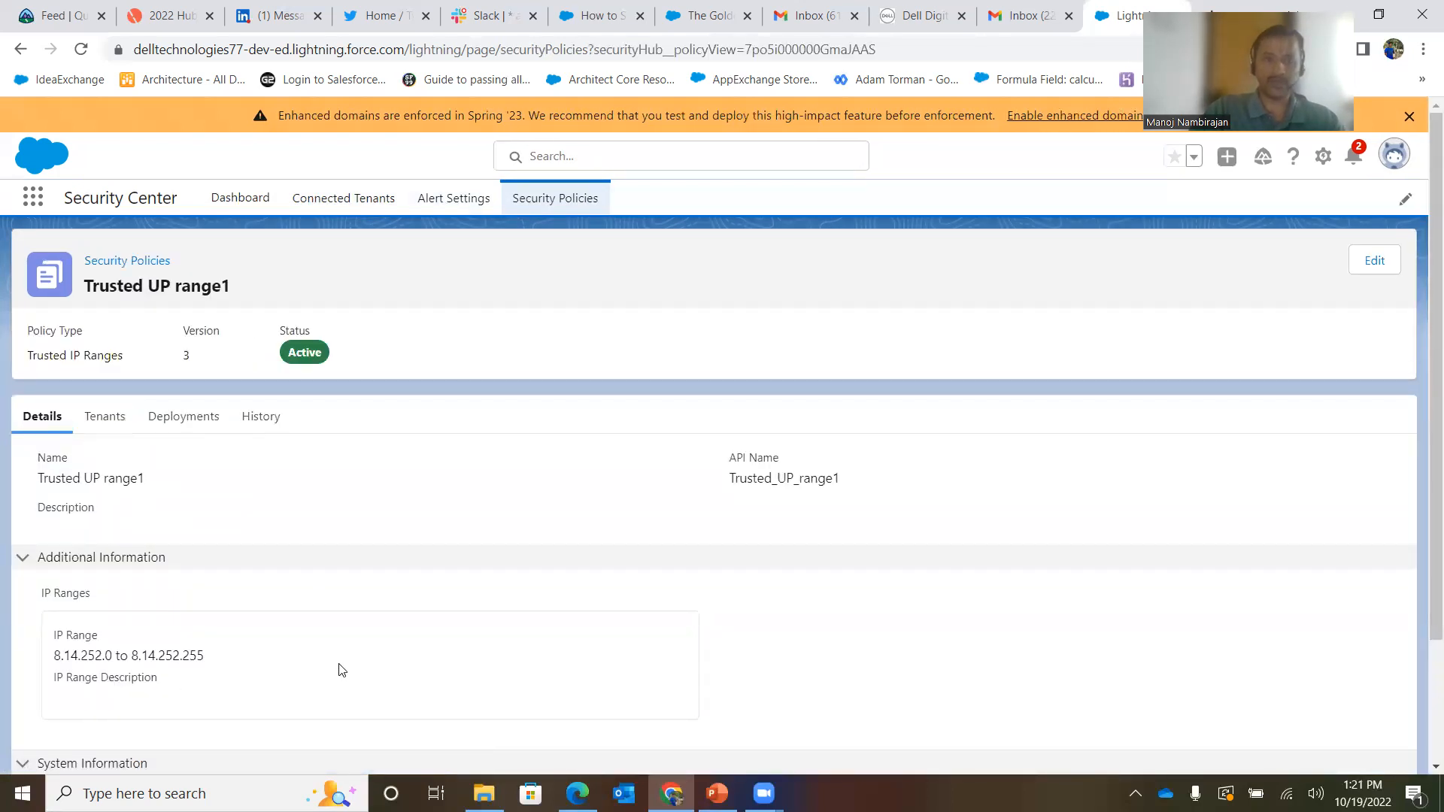
{"action": "left_click", "coordinate": [538, 211]}
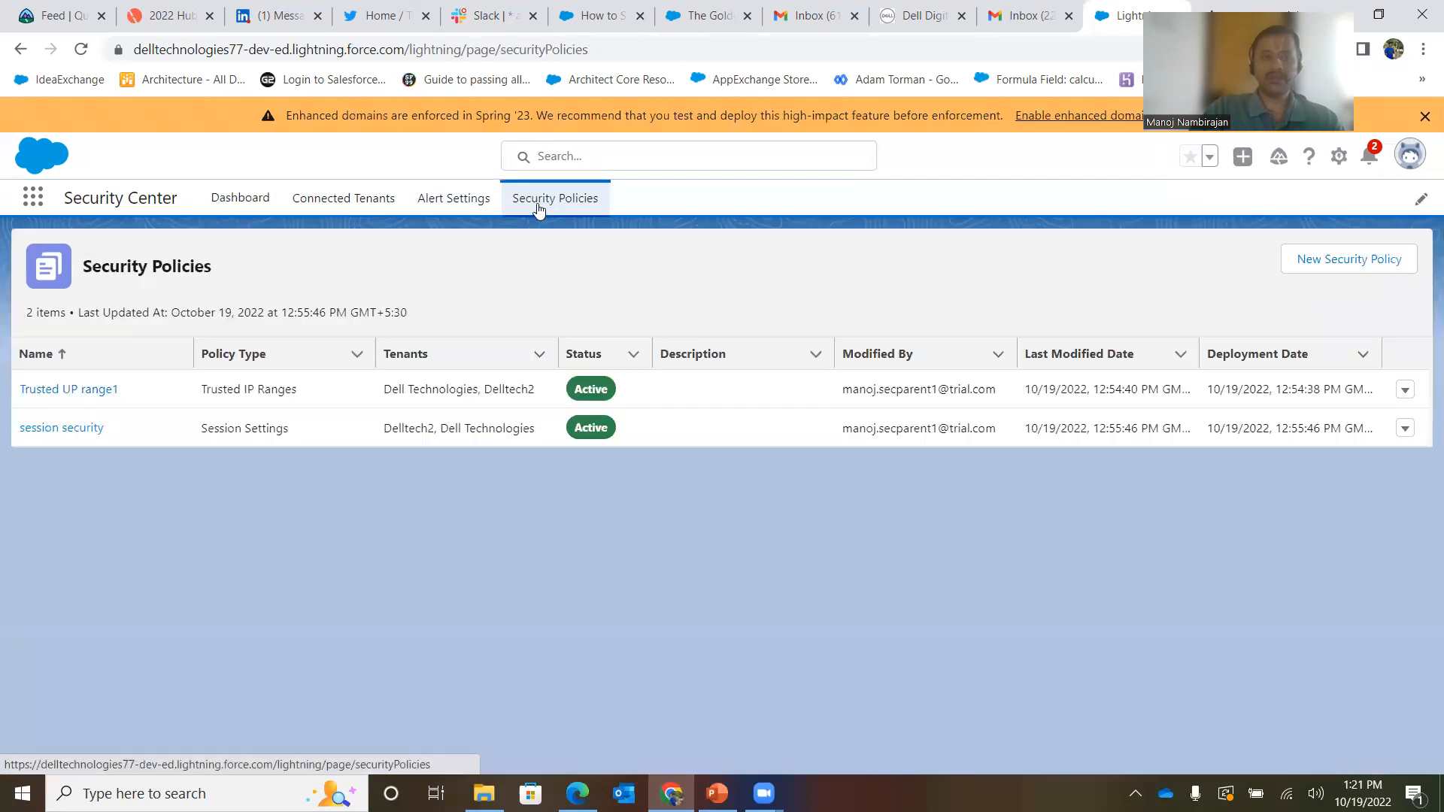
{"action": "left_click", "coordinate": [81, 431]}
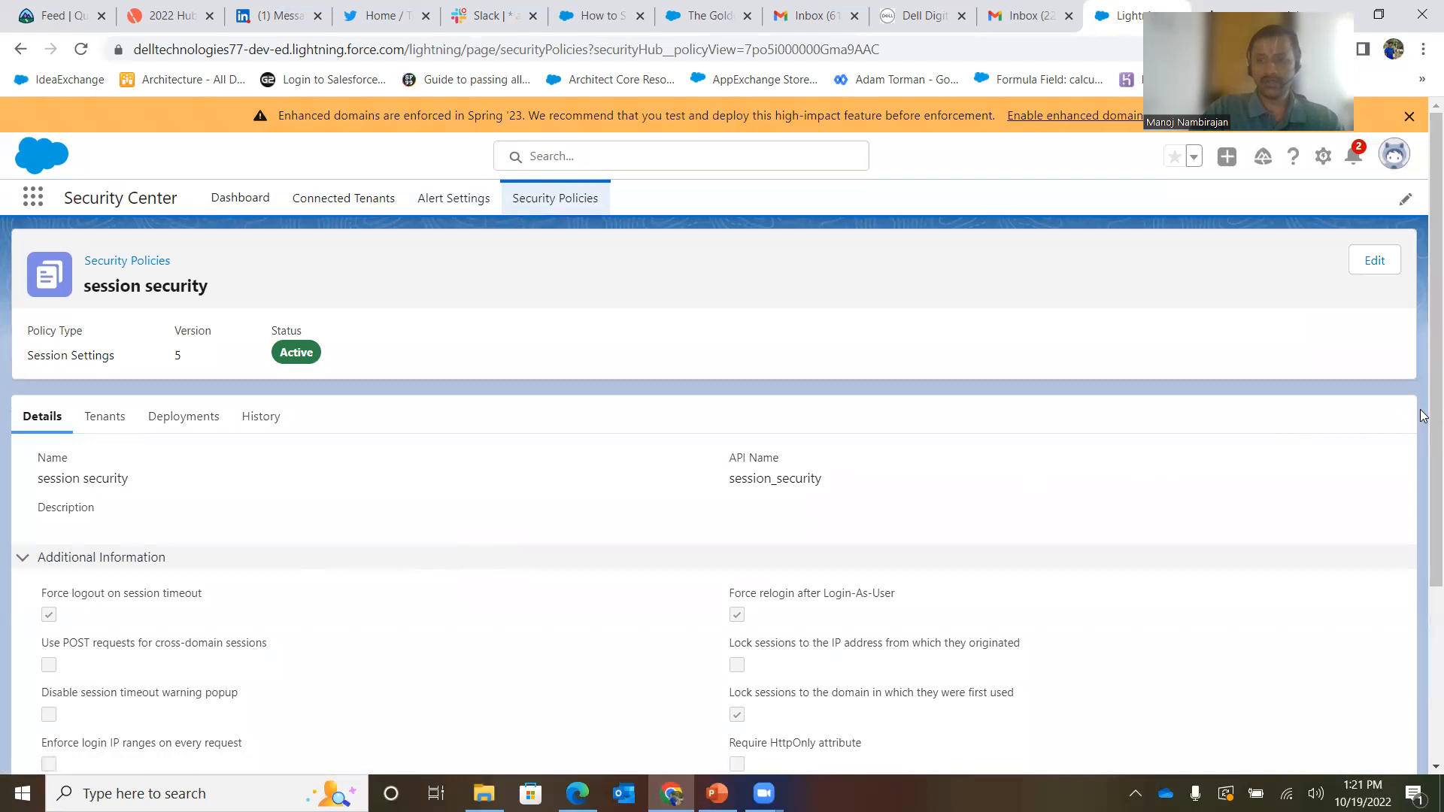
{"action": "left_click_drag", "start_coordinate": [1424, 421], "coordinate": [1424, 551]}
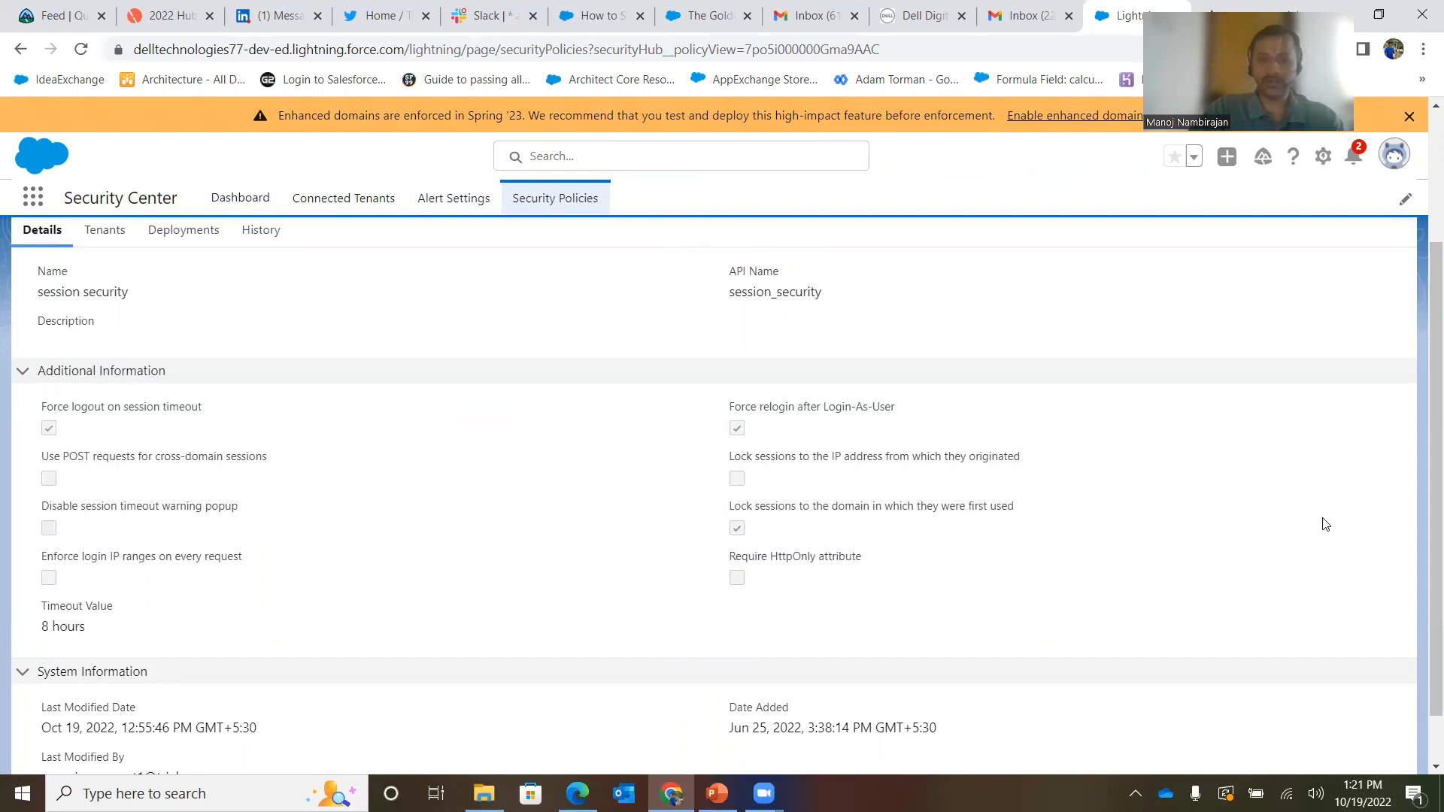
{"action": "left_click_drag", "start_coordinate": [1424, 602], "coordinate": [1423, 648]}
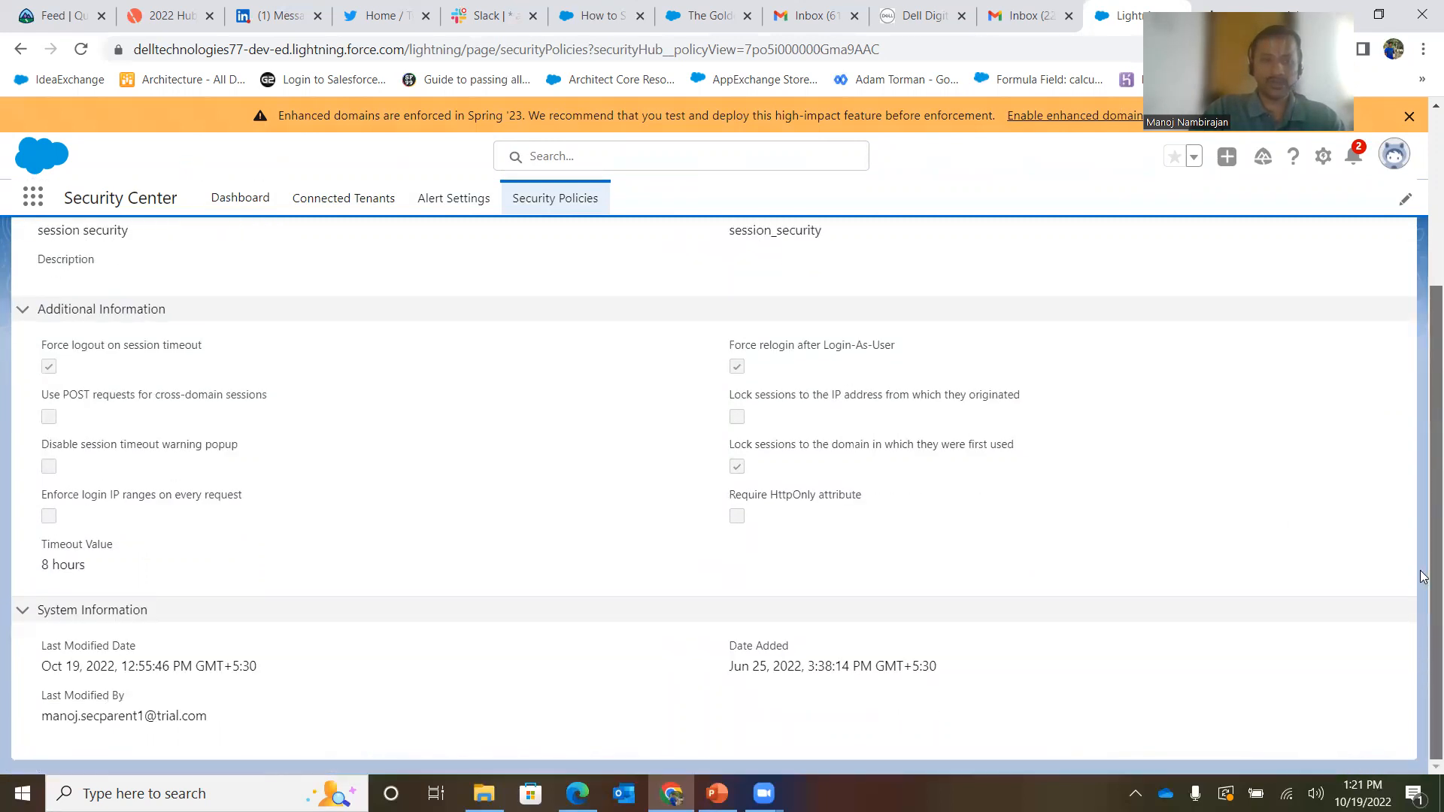
{"action": "scroll", "coordinate": [1424, 577], "scroll_direction": "up", "scroll_amount": 2}
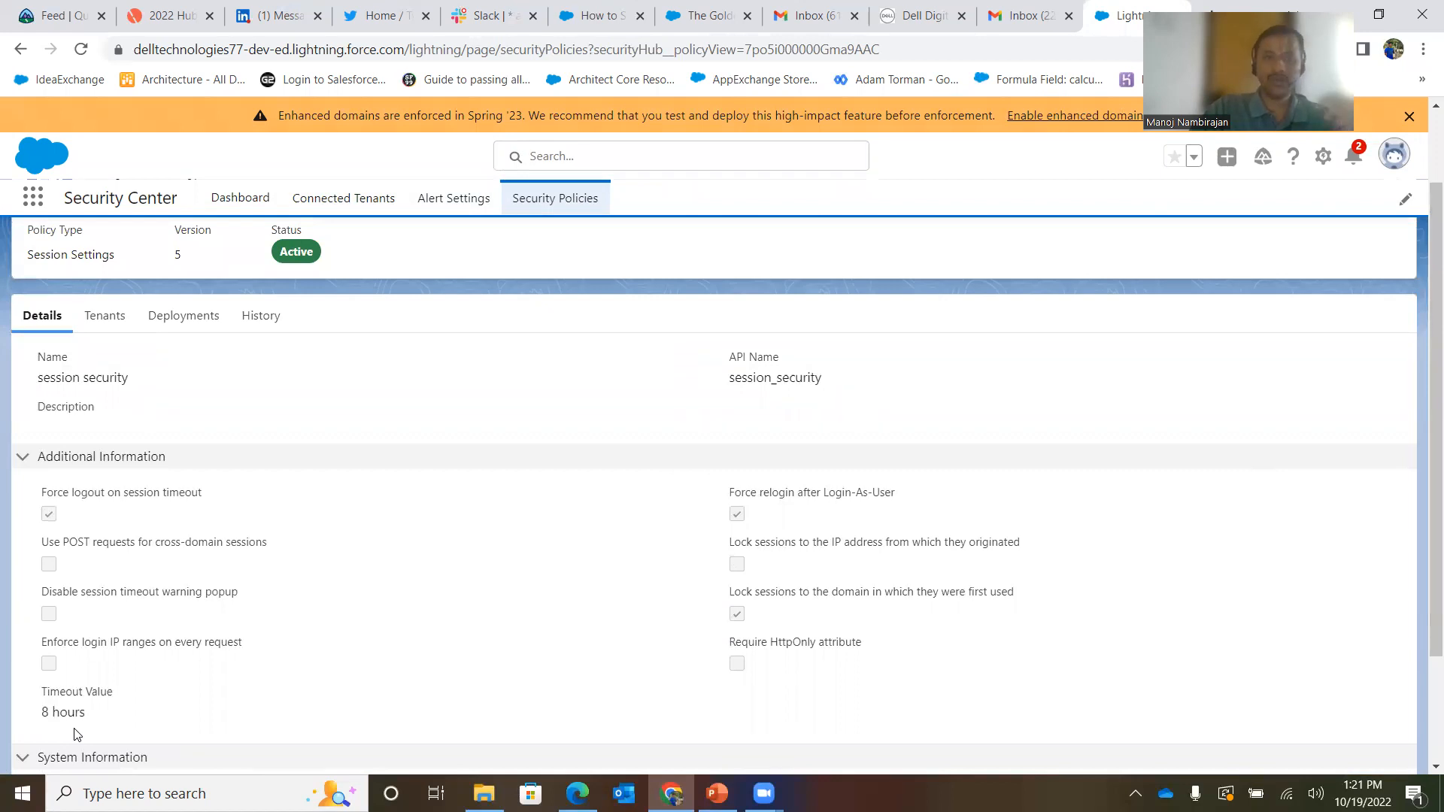
{"action": "left_click", "coordinate": [222, 204]}
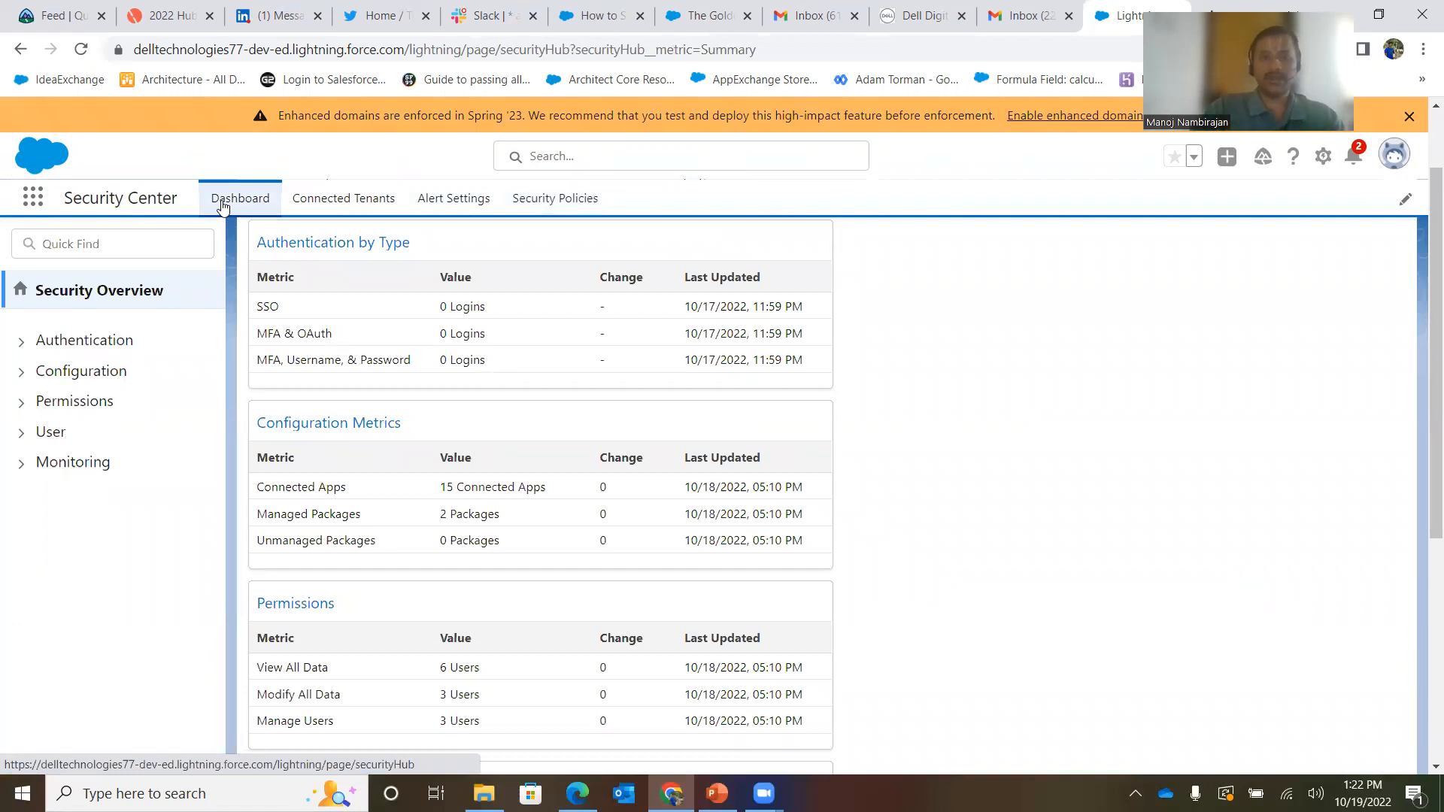
Switch to PowerPoint and present the slides from the beginning up to Security Center Introduction and Pillars.
{"action": "left_click", "coordinate": [717, 794]}
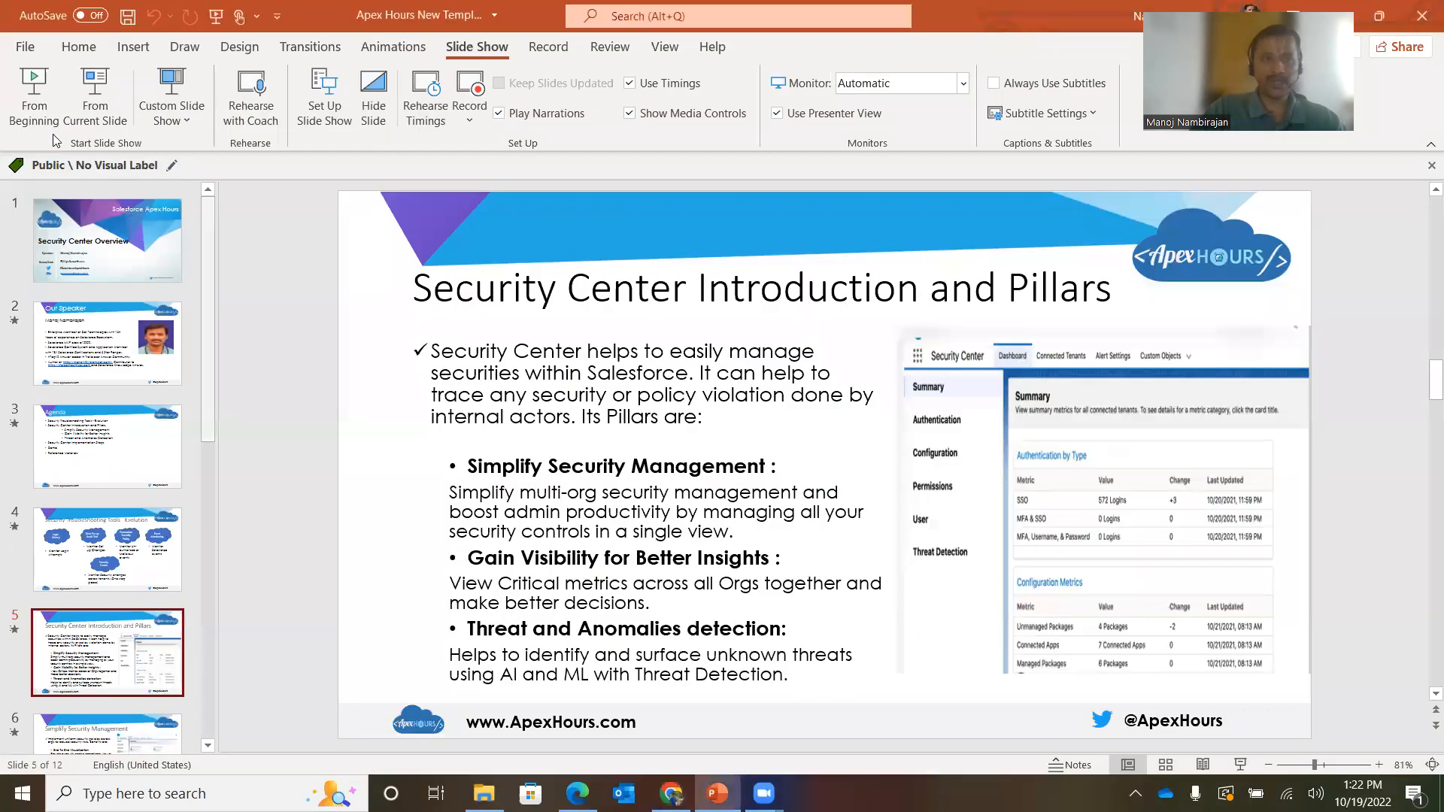
{"action": "left_click", "coordinate": [126, 735]}
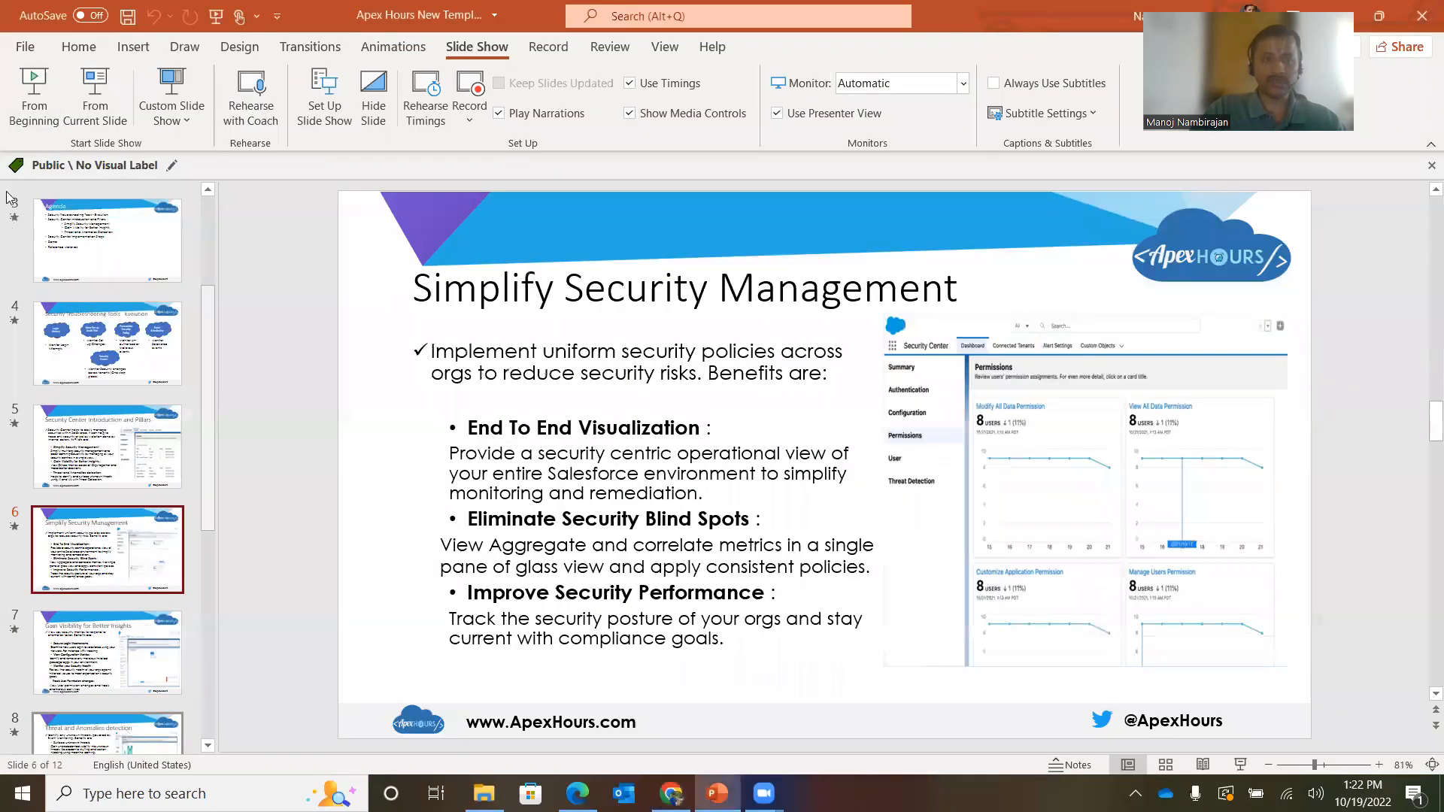
{"action": "left_click", "coordinate": [34, 92]}
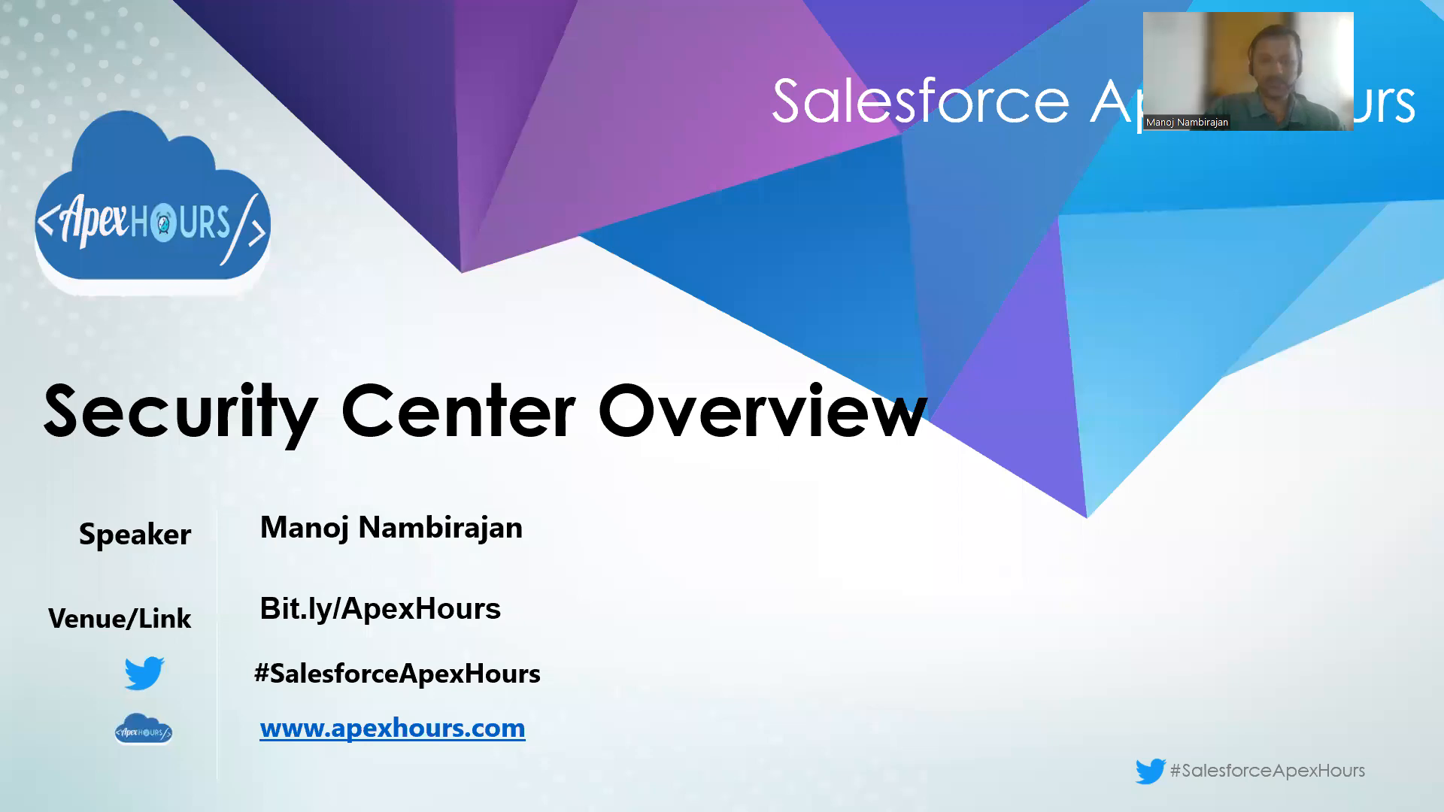
{"action": "key", "text": "Right"}
{"action": "key", "text": "Right"}
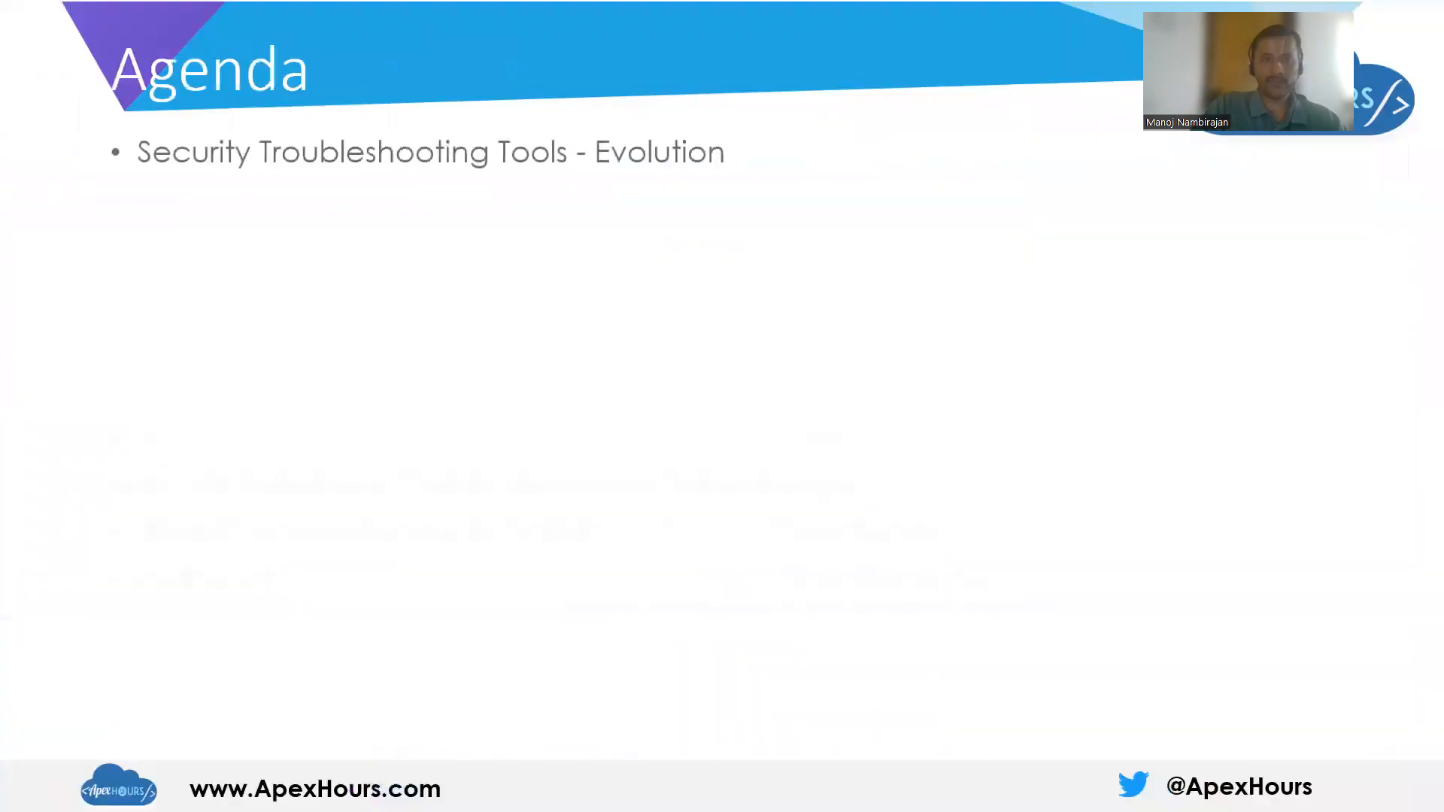
{"action": "key", "text": "Right"}
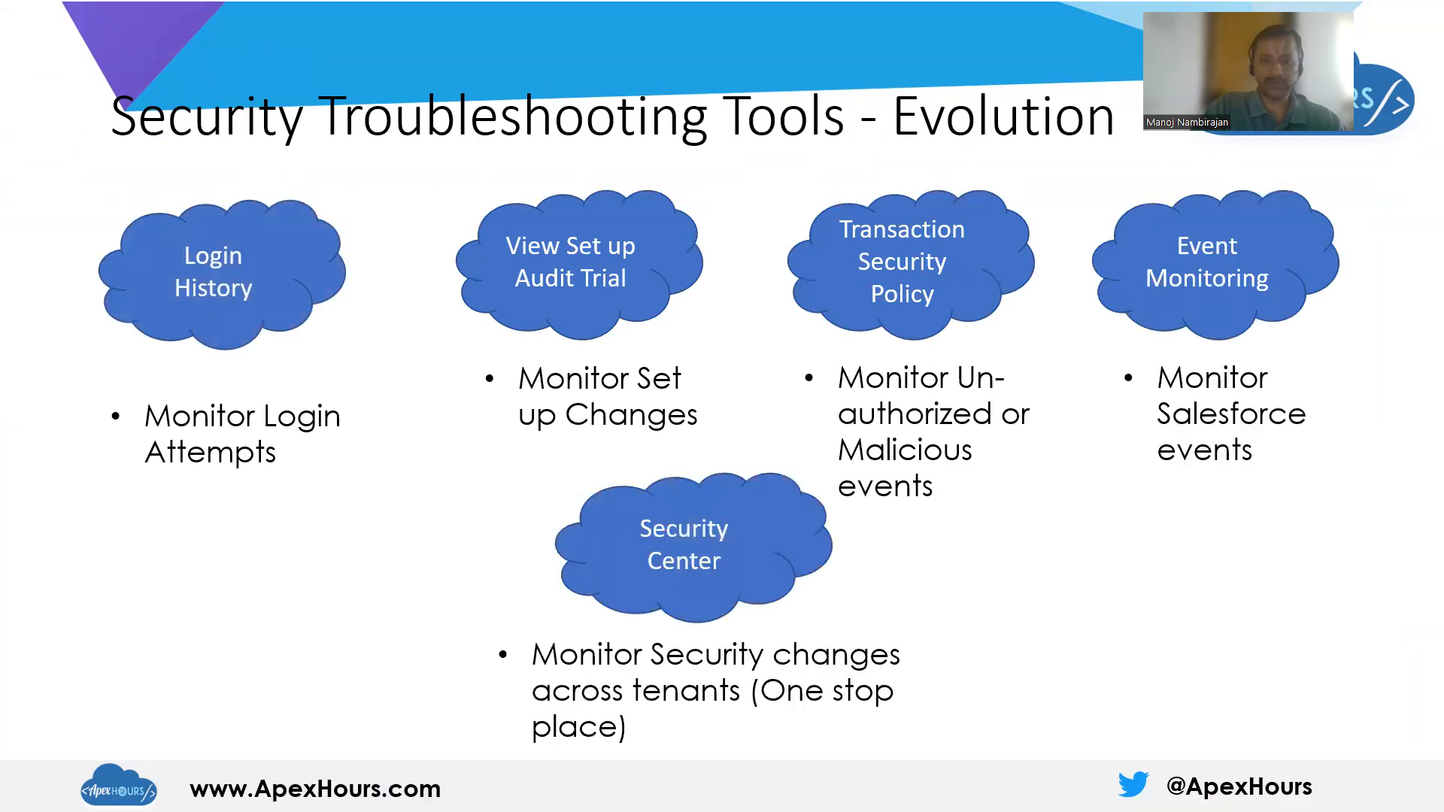
{"action": "key", "text": "Right"}
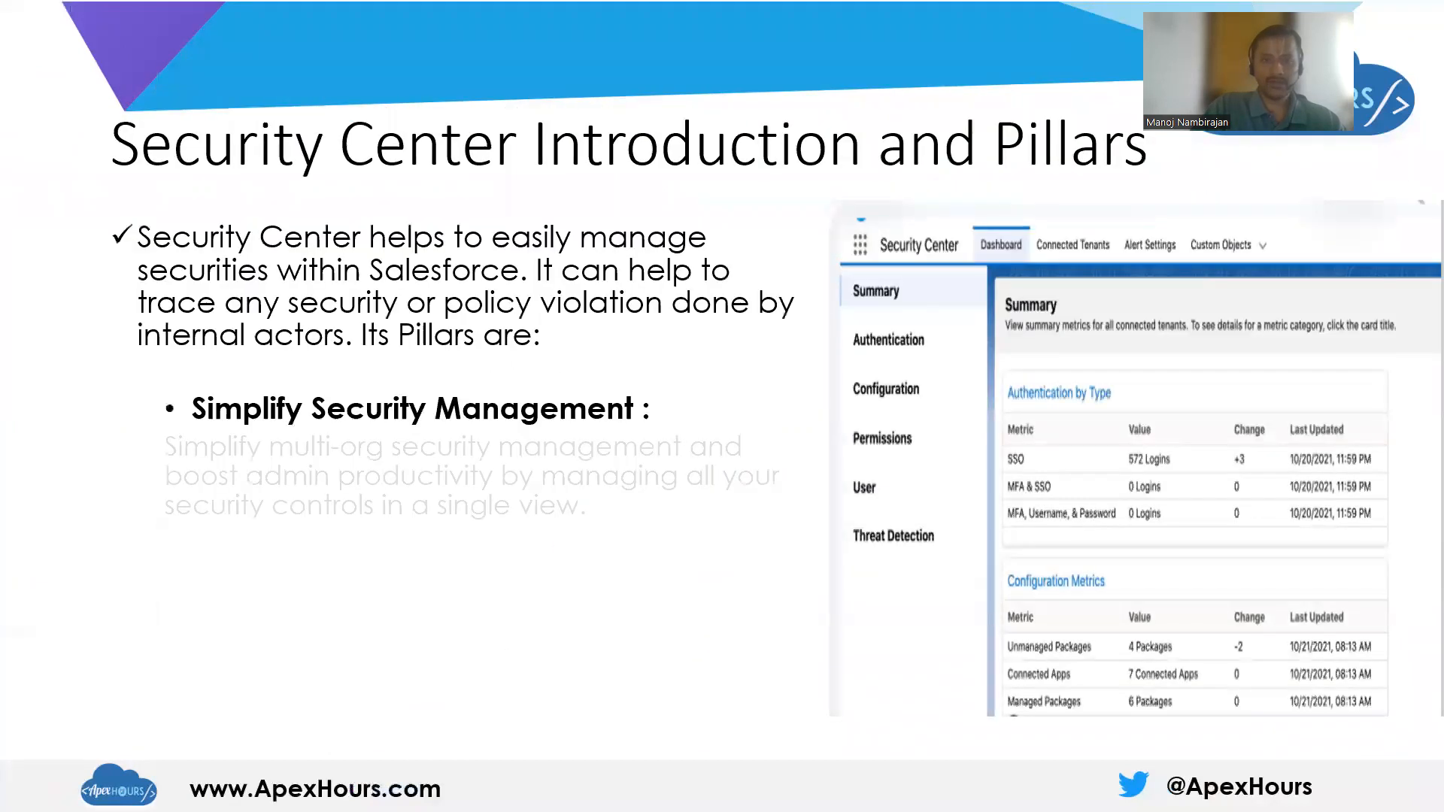
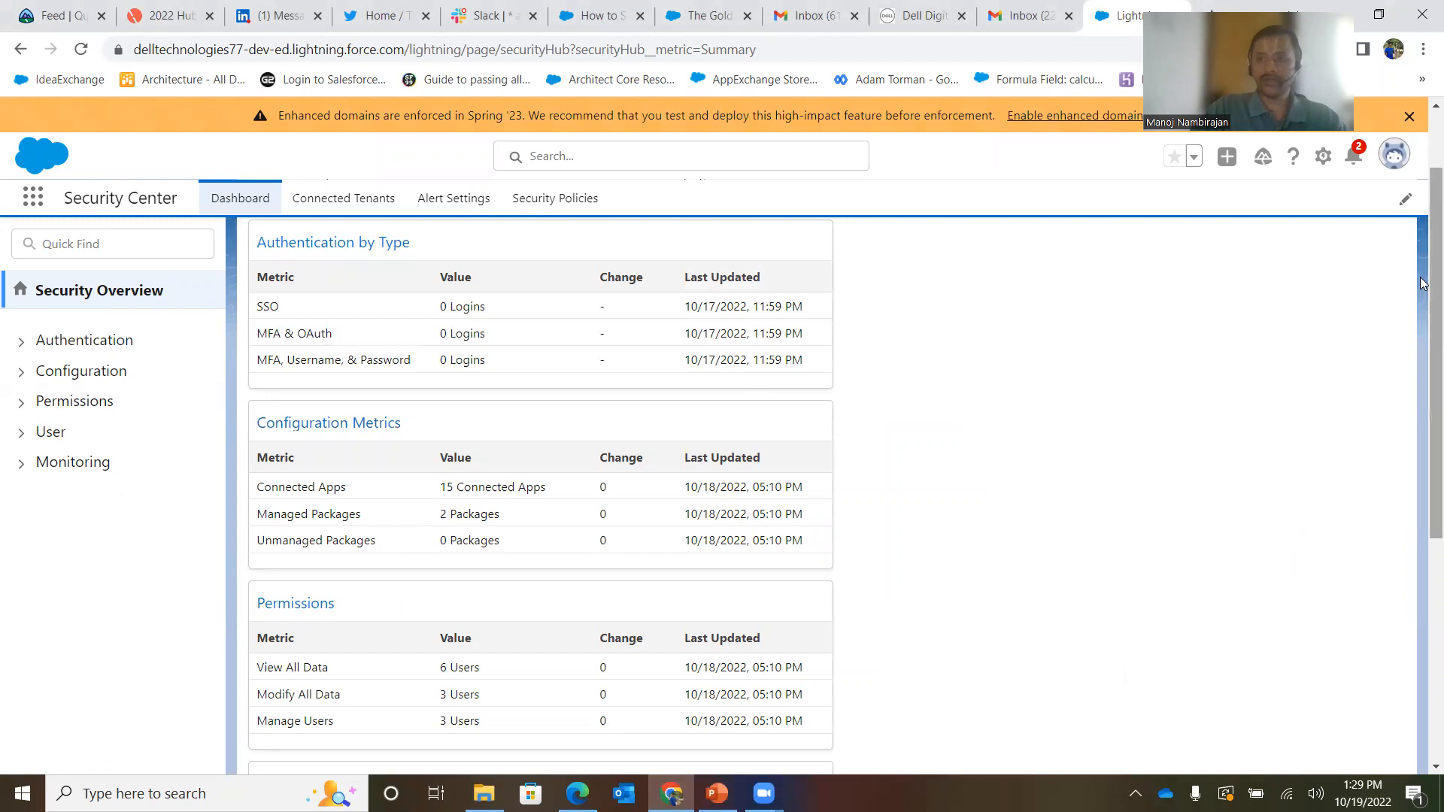
Log out of the current Salesforce org and open login.salesforce.com to choose among the saved usernames.
{"action": "left_click", "coordinate": [1391, 160]}
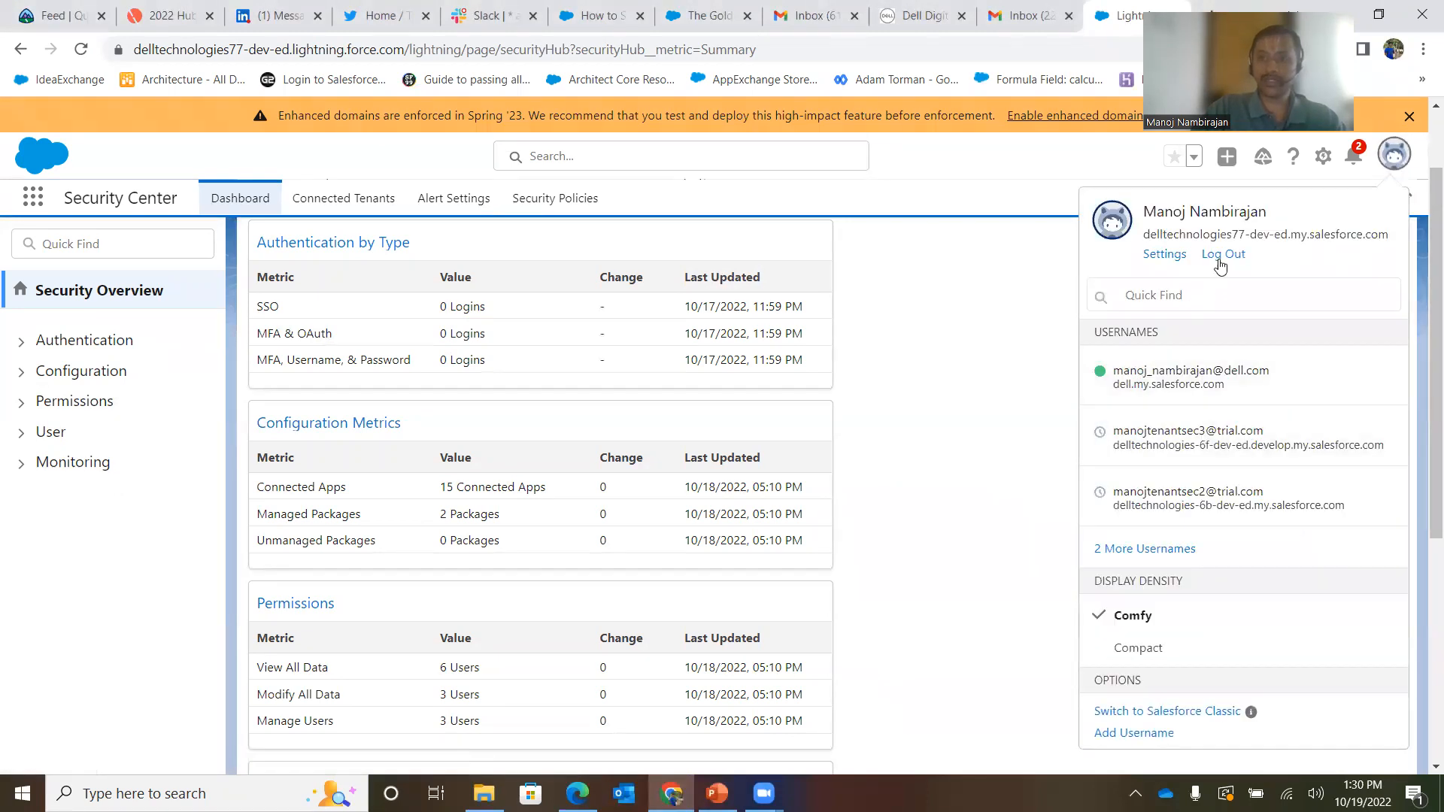
{"action": "left_click", "coordinate": [1219, 260]}
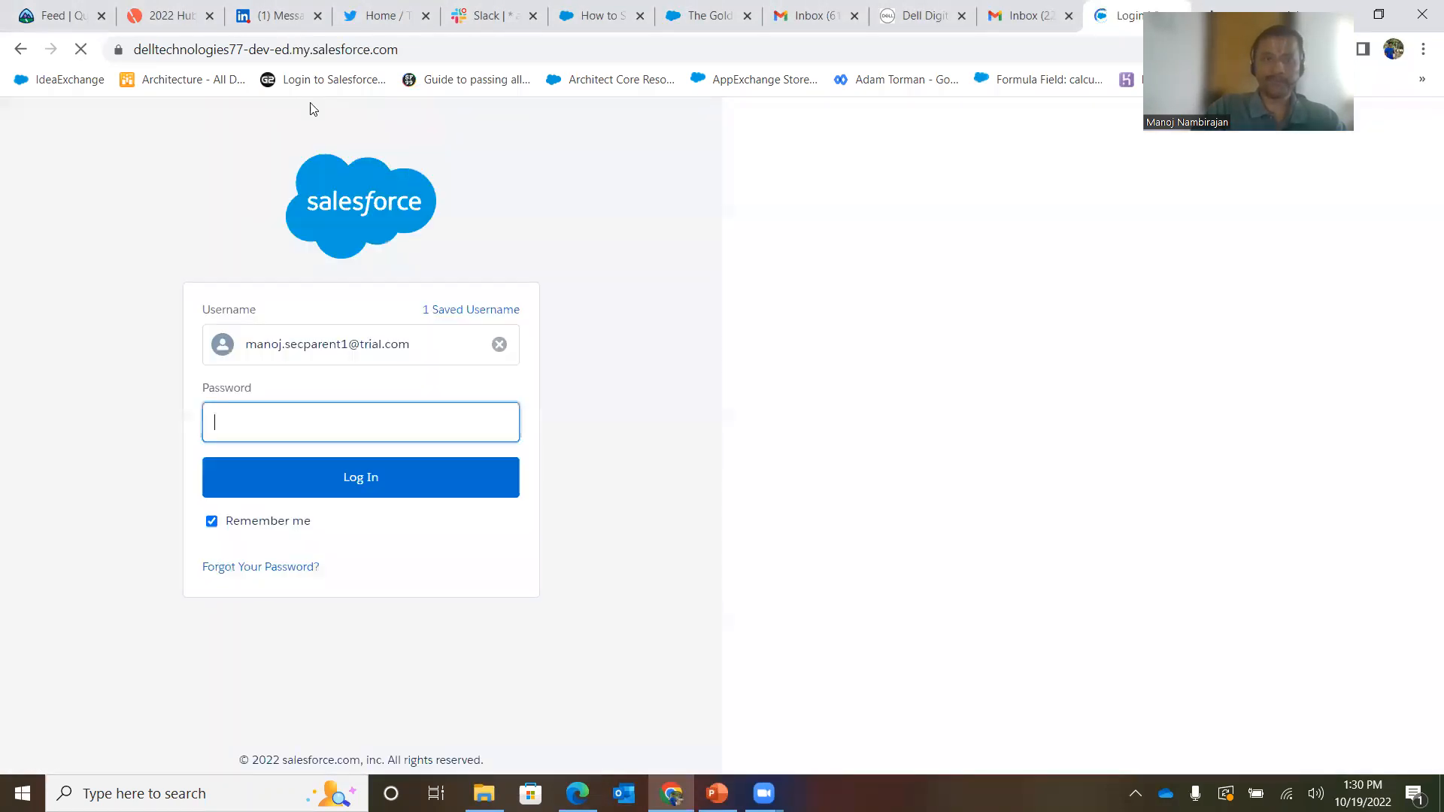
{"action": "key", "text": "ctrl+l"}
{"action": "type", "text": "login"}
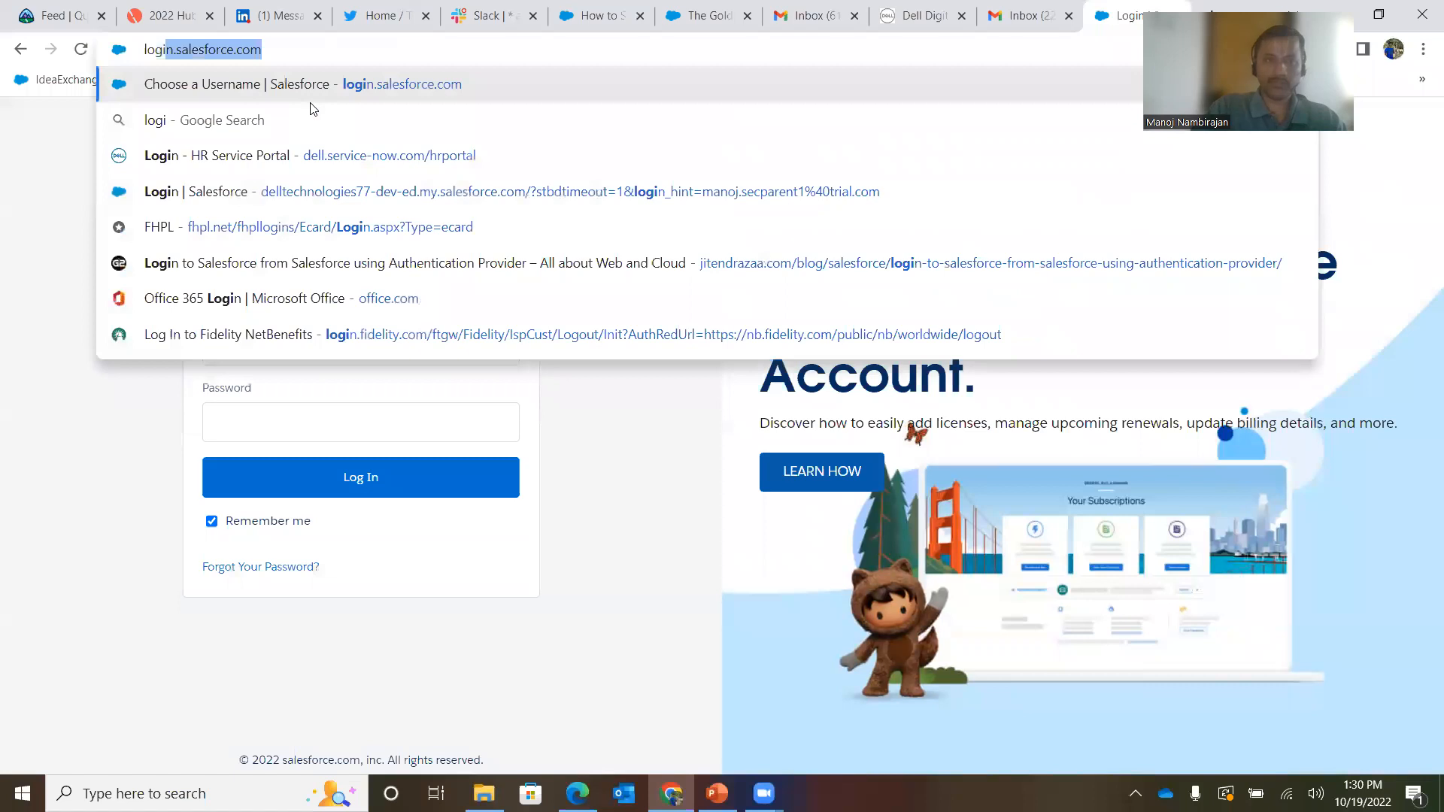
{"action": "key", "text": "Return"}
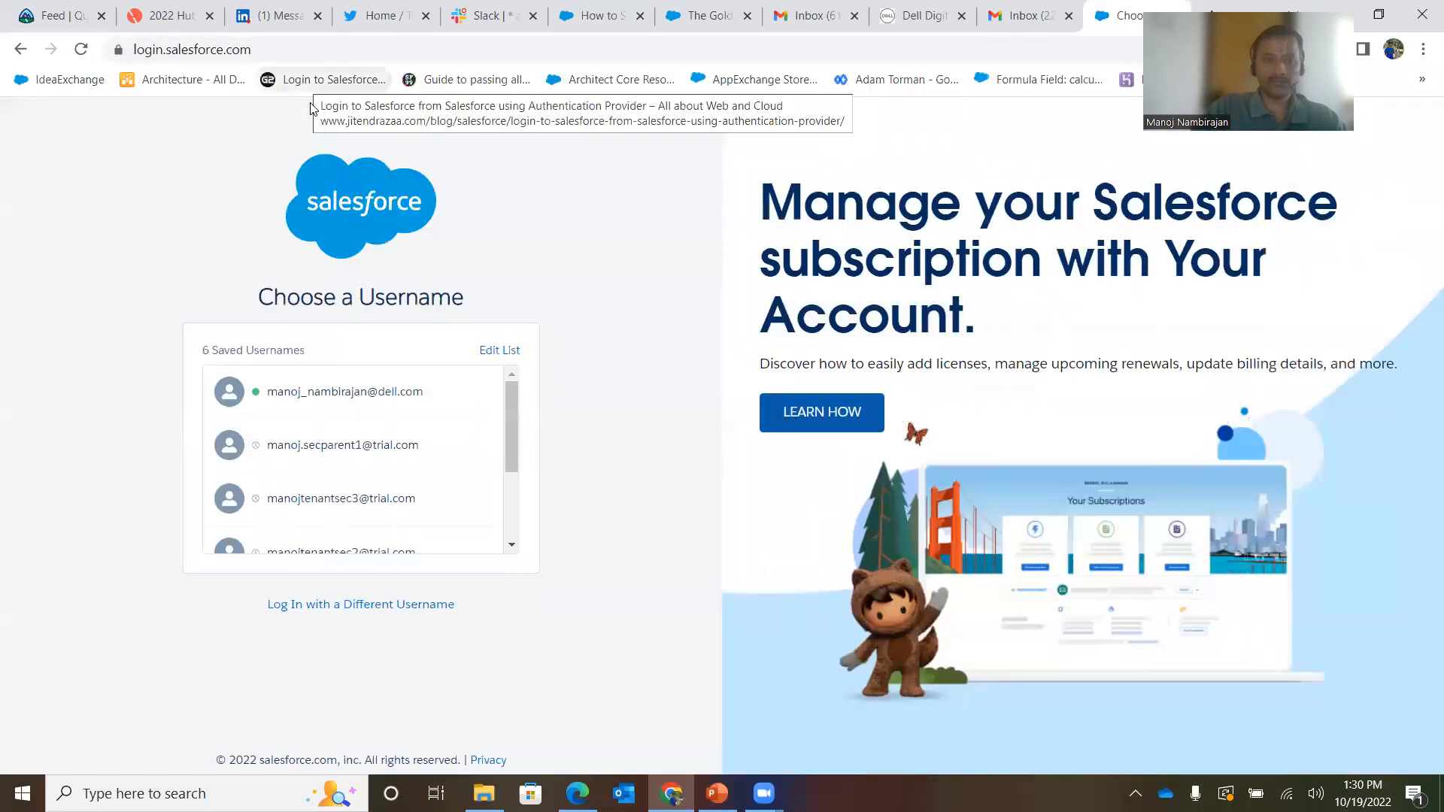
Log in to the third tenant org with its saved username and the account password, postponing the mobile phone registration.
{"action": "left_click", "coordinate": [403, 511]}
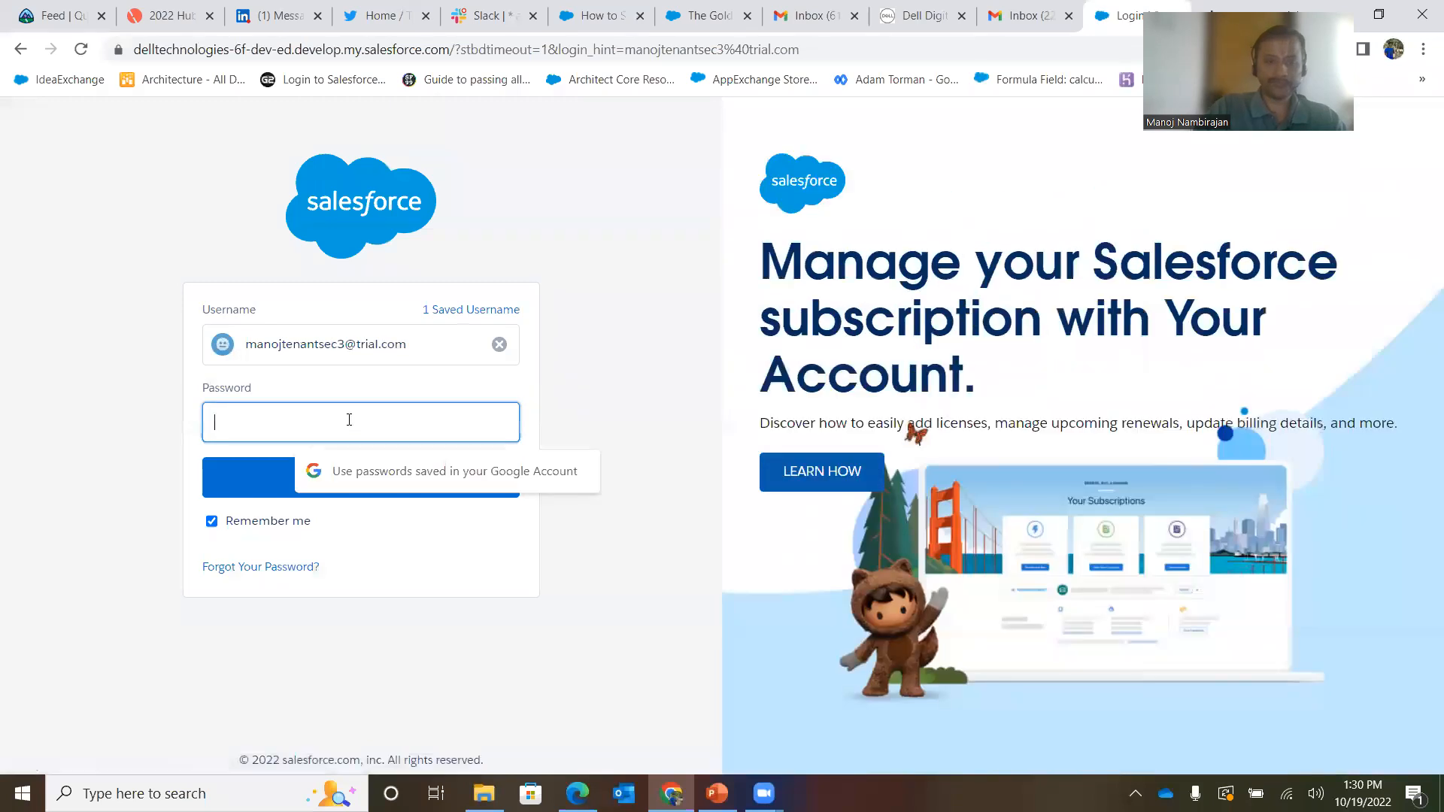
{"action": "type", "text": "*****"}
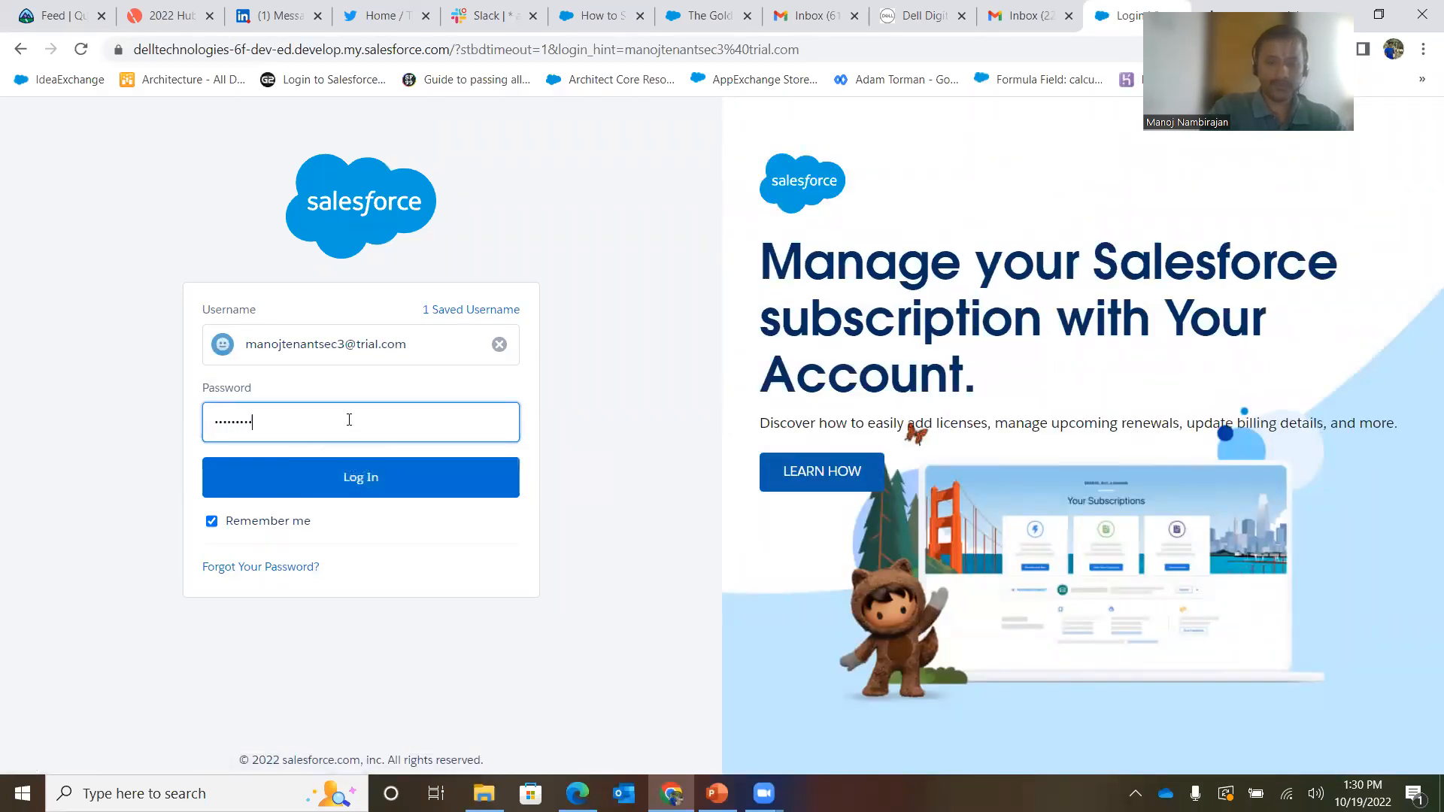
{"action": "left_click", "coordinate": [381, 483]}
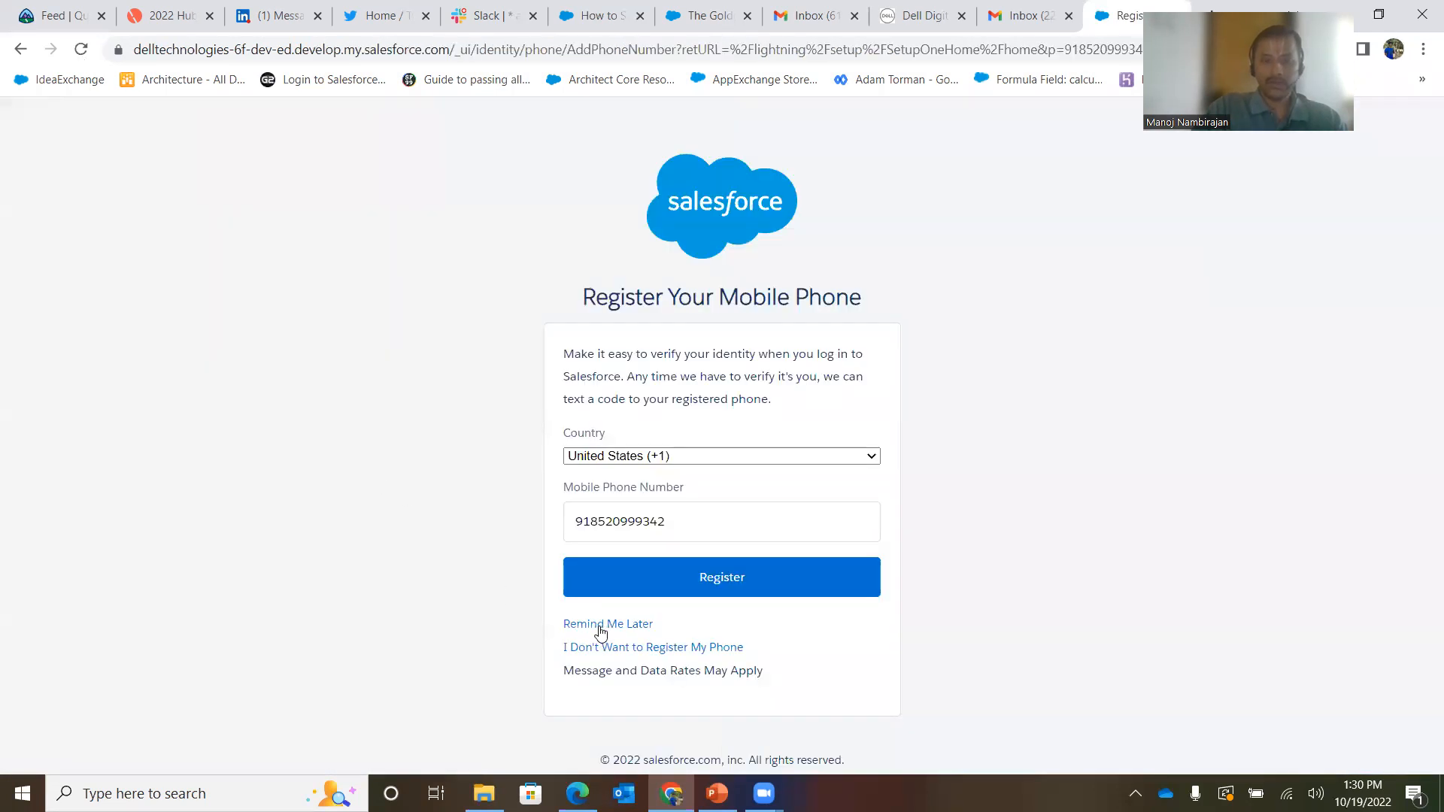
{"action": "left_click", "coordinate": [600, 629]}
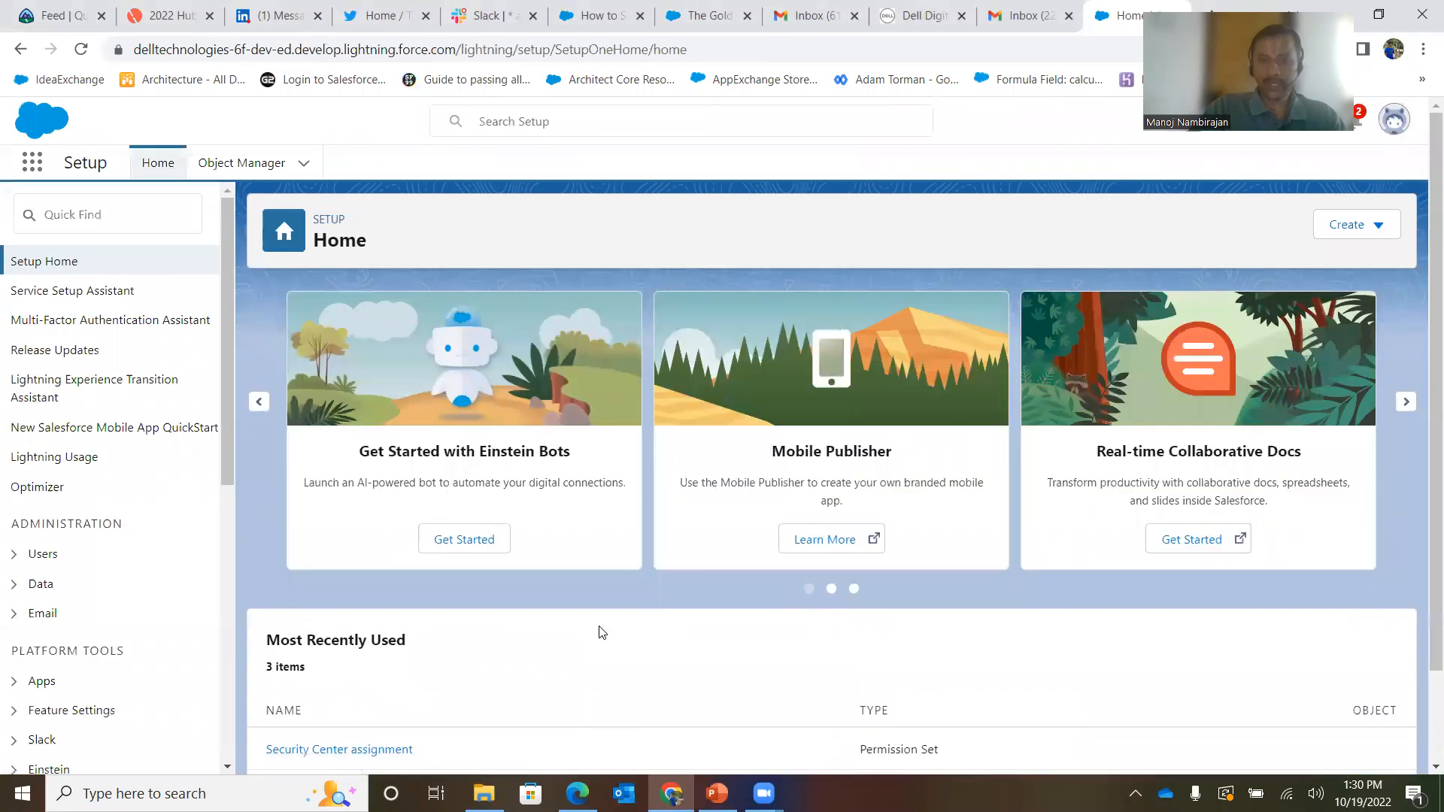
Find Profiles in Setup, filter the list to names starting with S, and open the System Administrator profile for editing.
{"action": "left_click", "coordinate": [96, 217]}
{"action": "type", "text": "profi"}
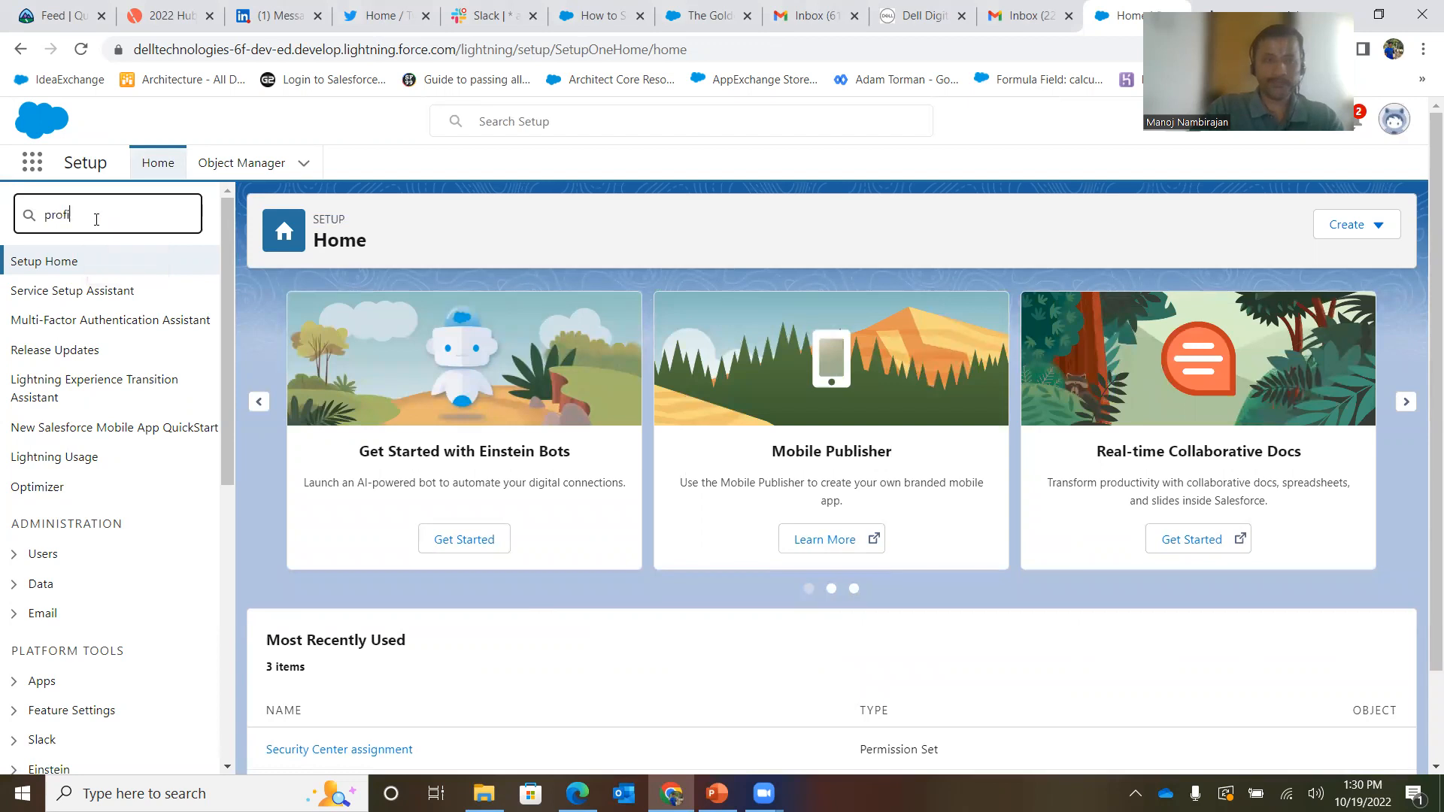
{"action": "left_click", "coordinate": [75, 293]}
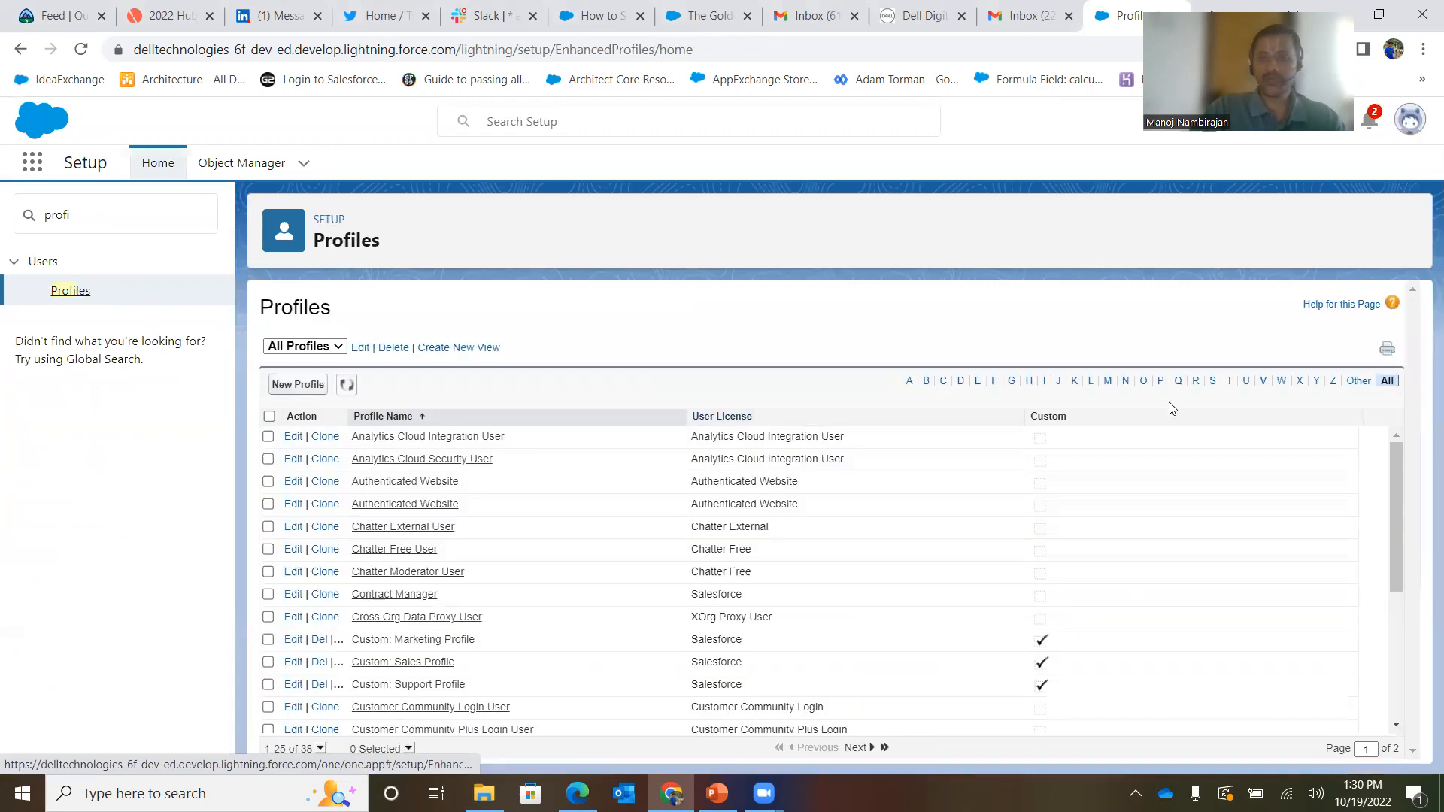
{"action": "left_click", "coordinate": [1214, 384]}
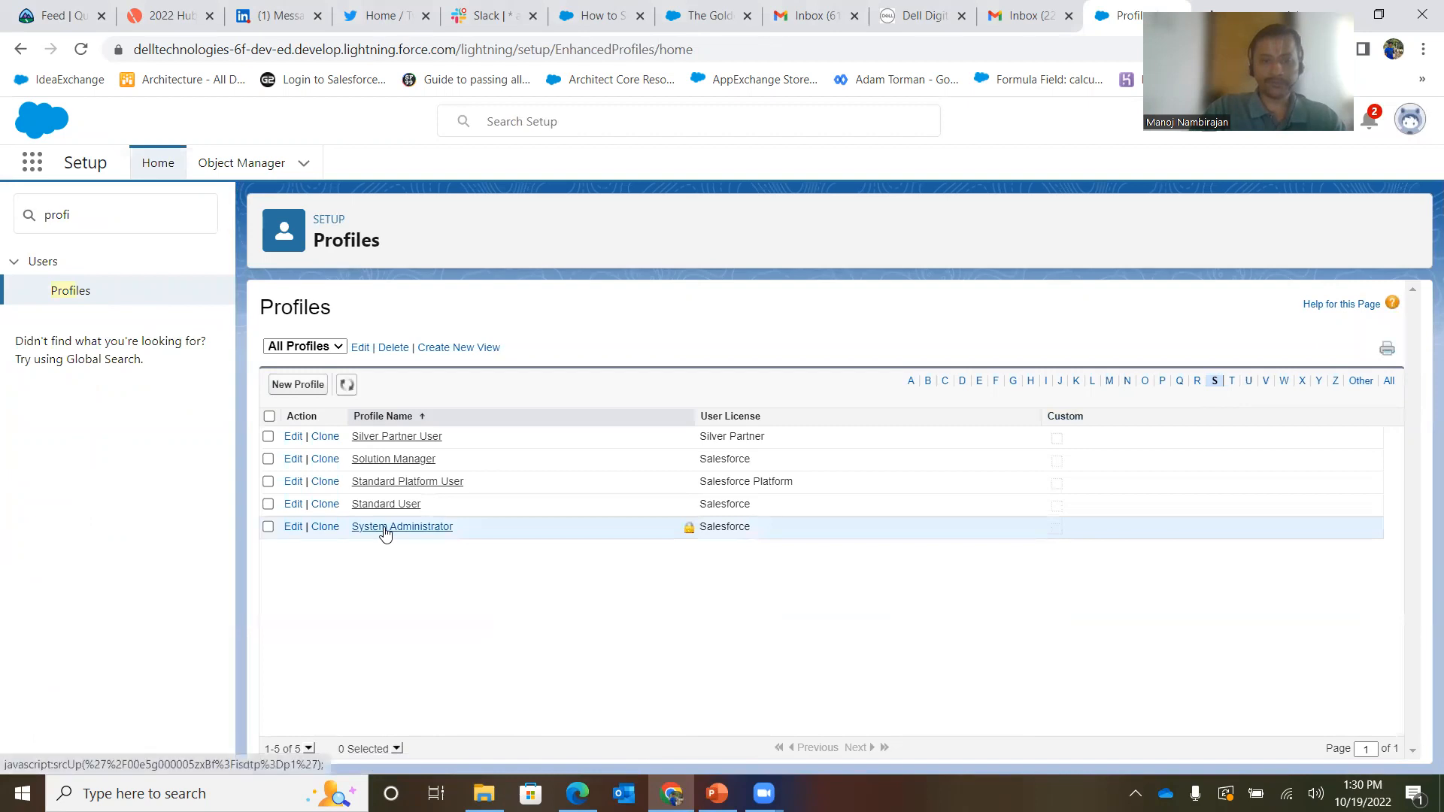
{"action": "left_click", "coordinate": [385, 529]}
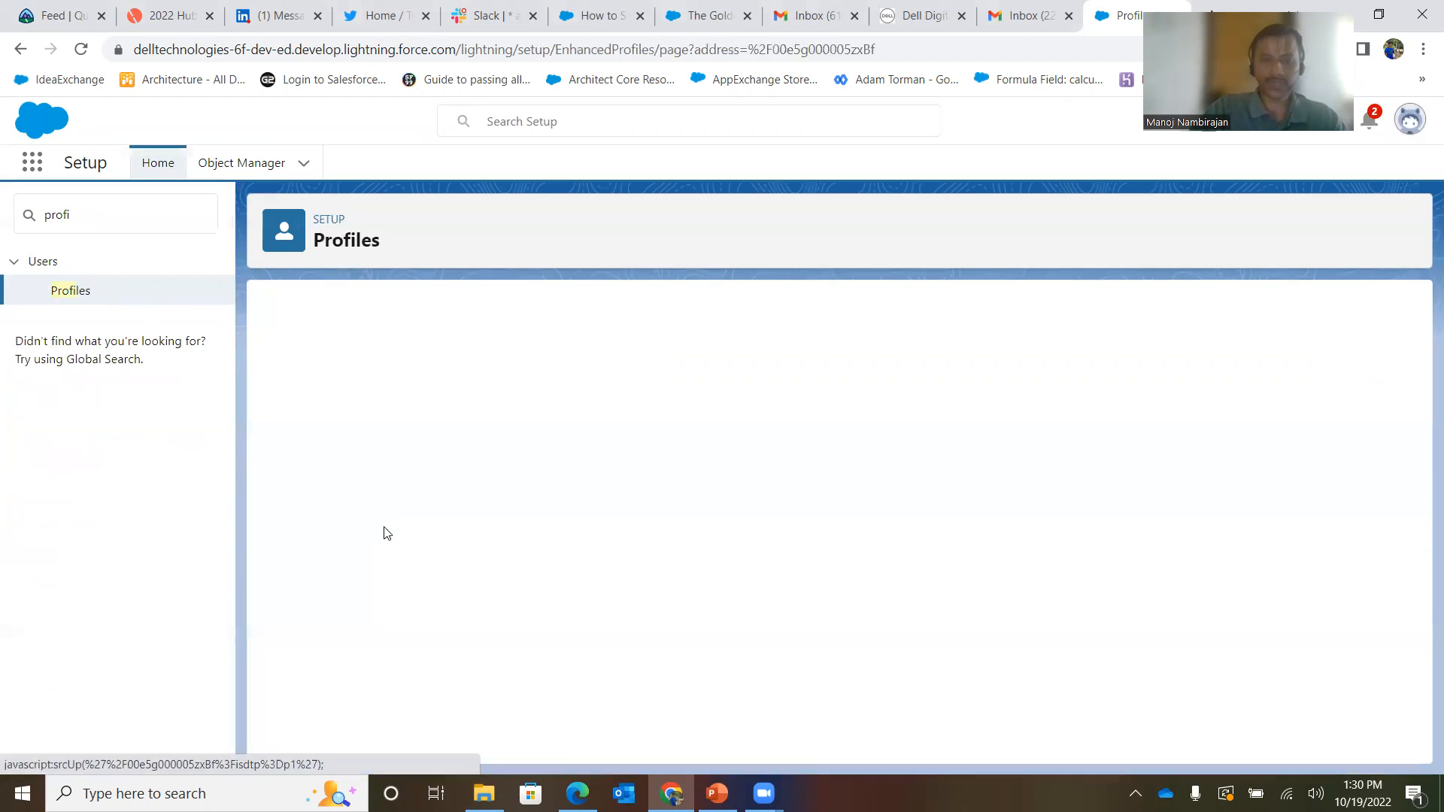
{"action": "left_click", "coordinate": [632, 463]}
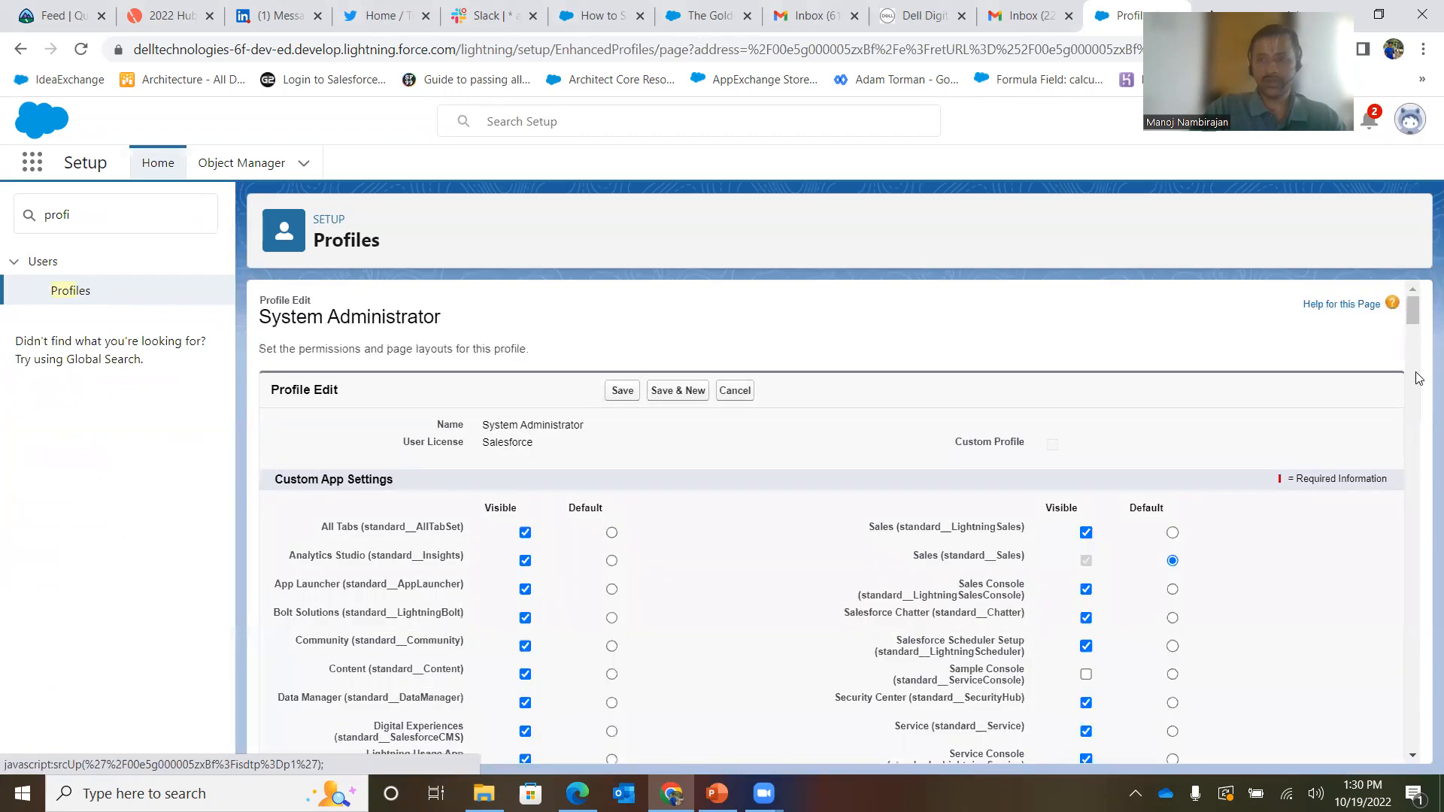
Examine the app, tab and permission settings throughout the System Administrator profile.
{"action": "scroll", "coordinate": [1417, 331], "scroll_direction": "down", "scroll_amount": 1}
{"action": "left_click_drag", "start_coordinate": [1416, 331], "coordinate": [1419, 484]}
{"action": "left_click_drag", "start_coordinate": [1424, 534], "coordinate": [1411, 290]}
Find Permission Sets in Setup and open the Security Center assignment permission set.
{"action": "left_click", "coordinate": [92, 215]}
{"action": "key", "text": "ctrl+a"}
{"action": "type", "text": "perm"}
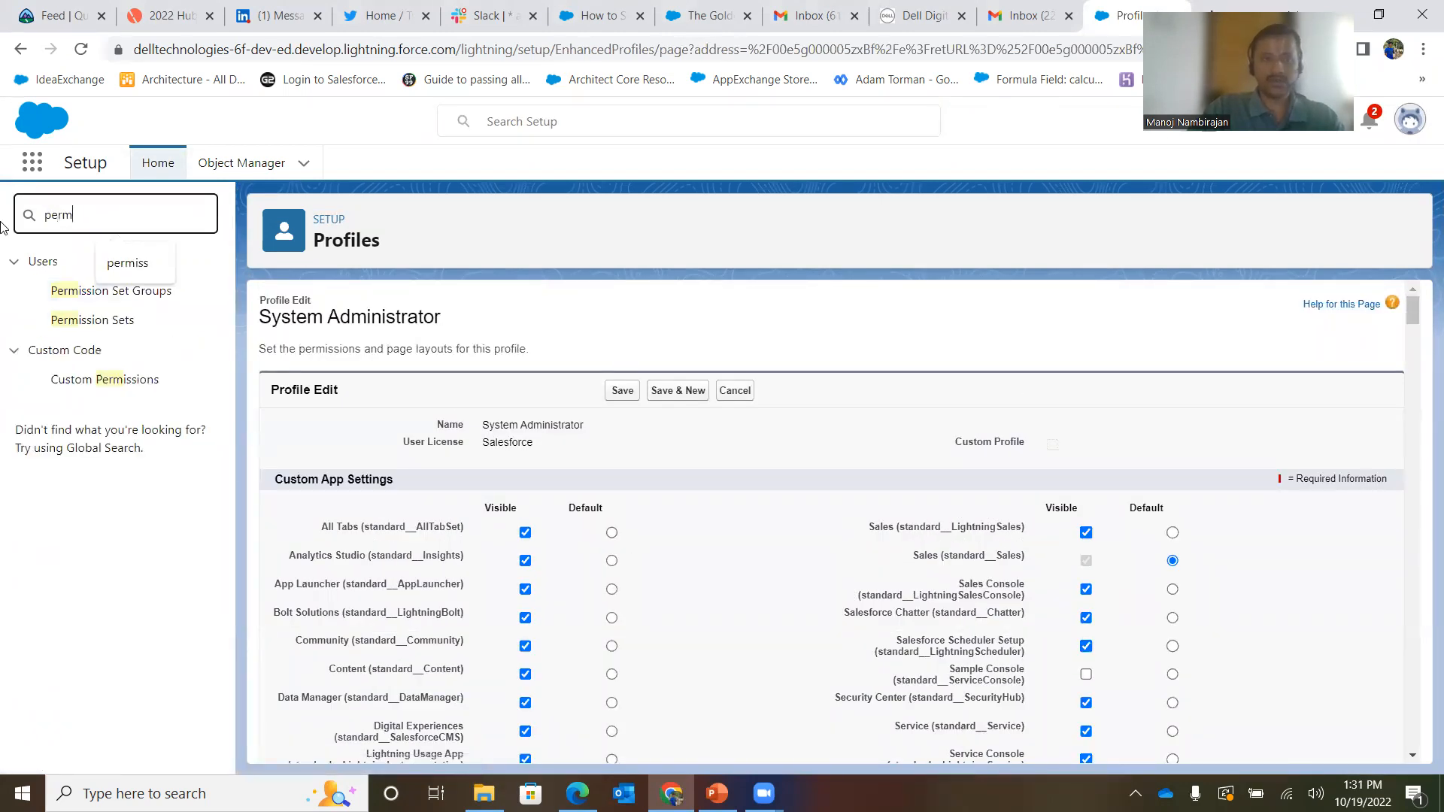
{"action": "left_click", "coordinate": [89, 324]}
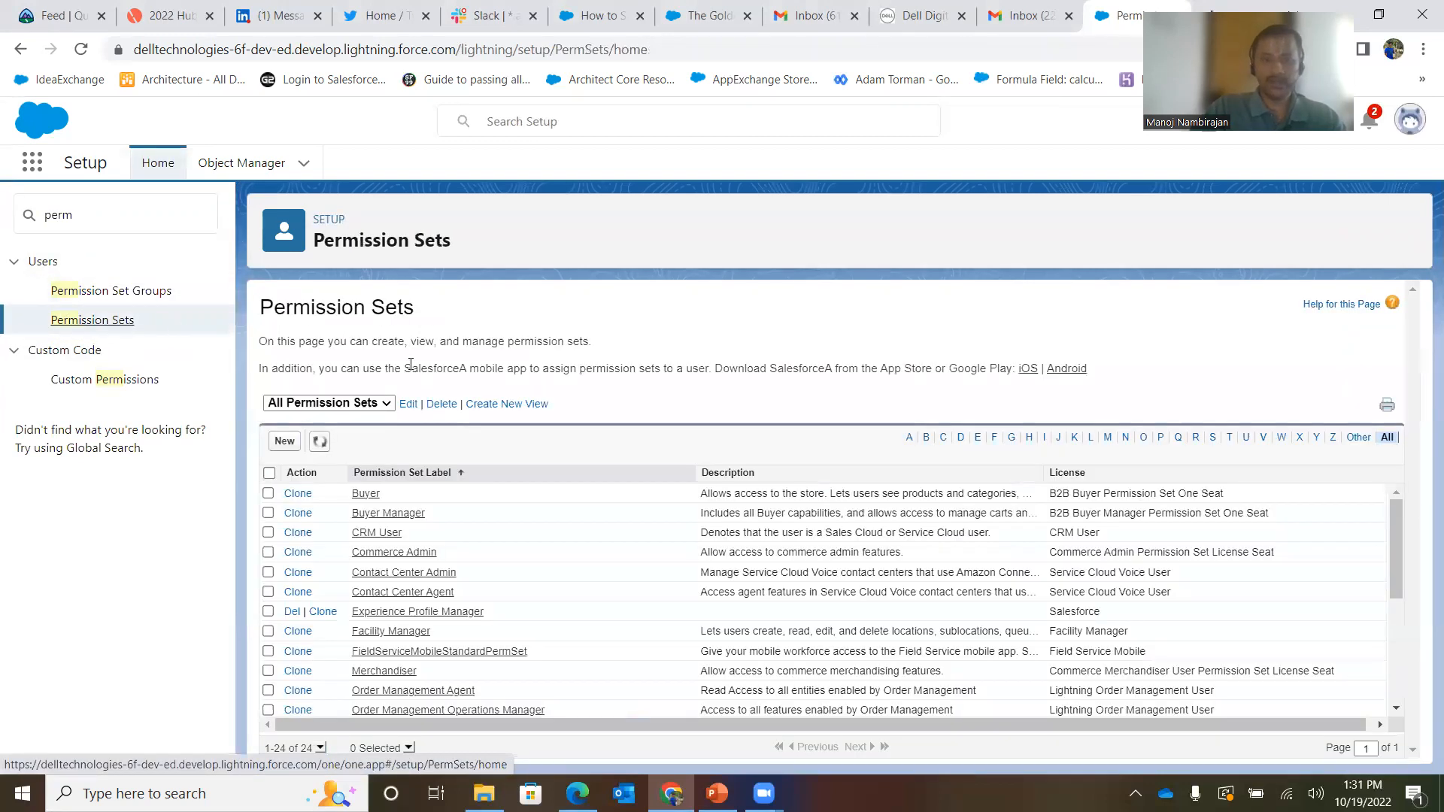
{"action": "left_click_drag", "start_coordinate": [1392, 529], "coordinate": [1425, 639]}
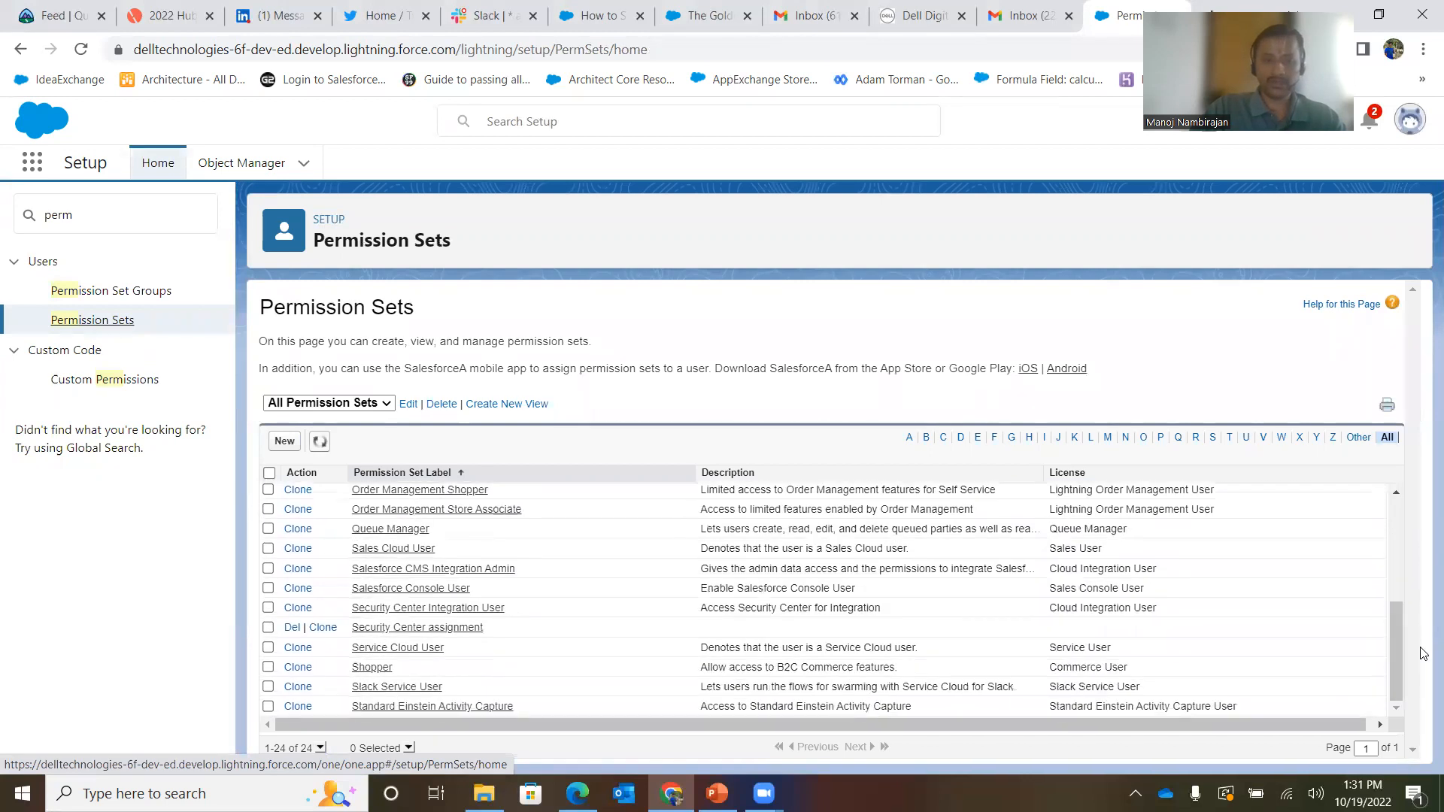
{"action": "left_click", "coordinate": [462, 629]}
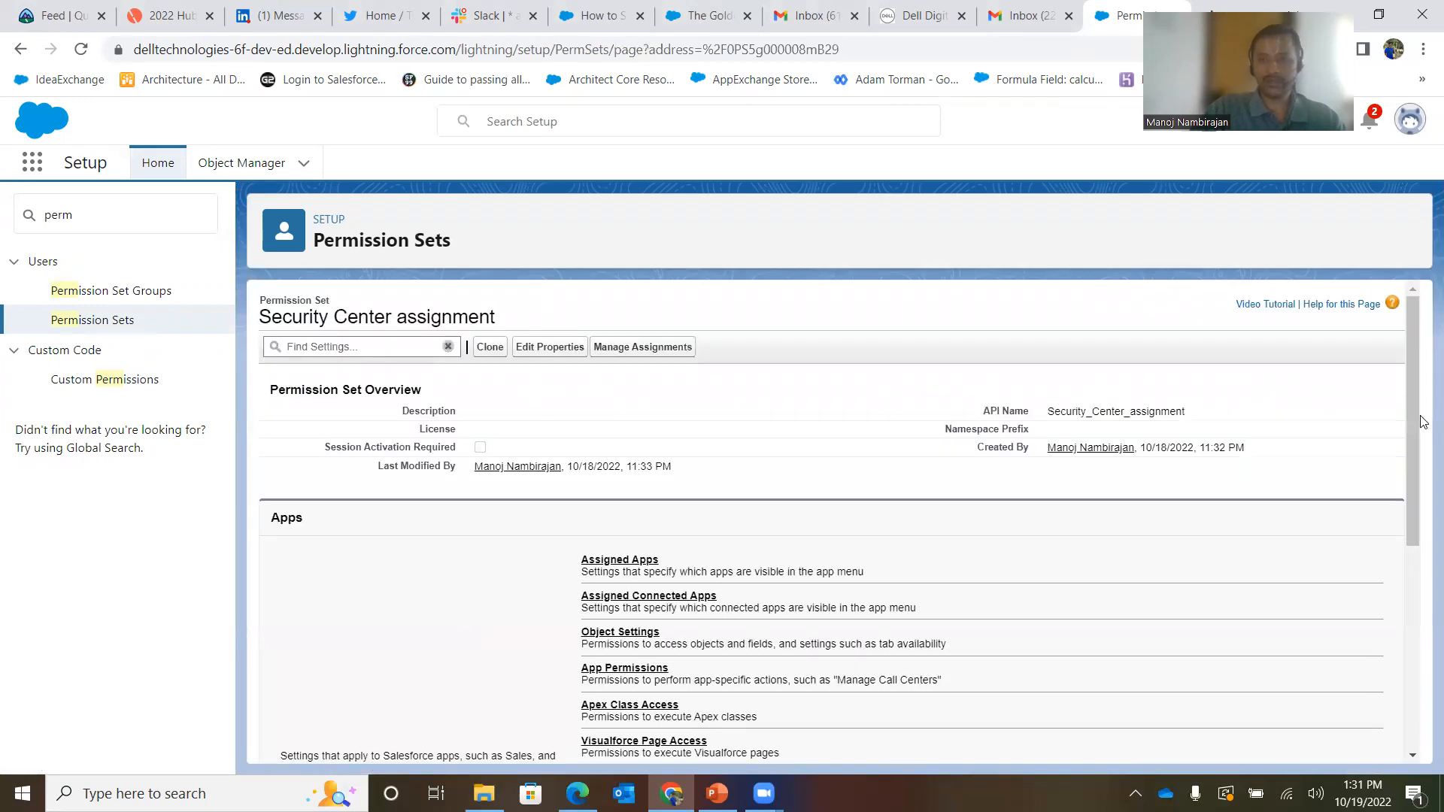
Check the Manage Security Center entry in the permission set's System Permissions, and view the users assigned to the set.
{"action": "left_click_drag", "start_coordinate": [1422, 419], "coordinate": [1125, 674]}
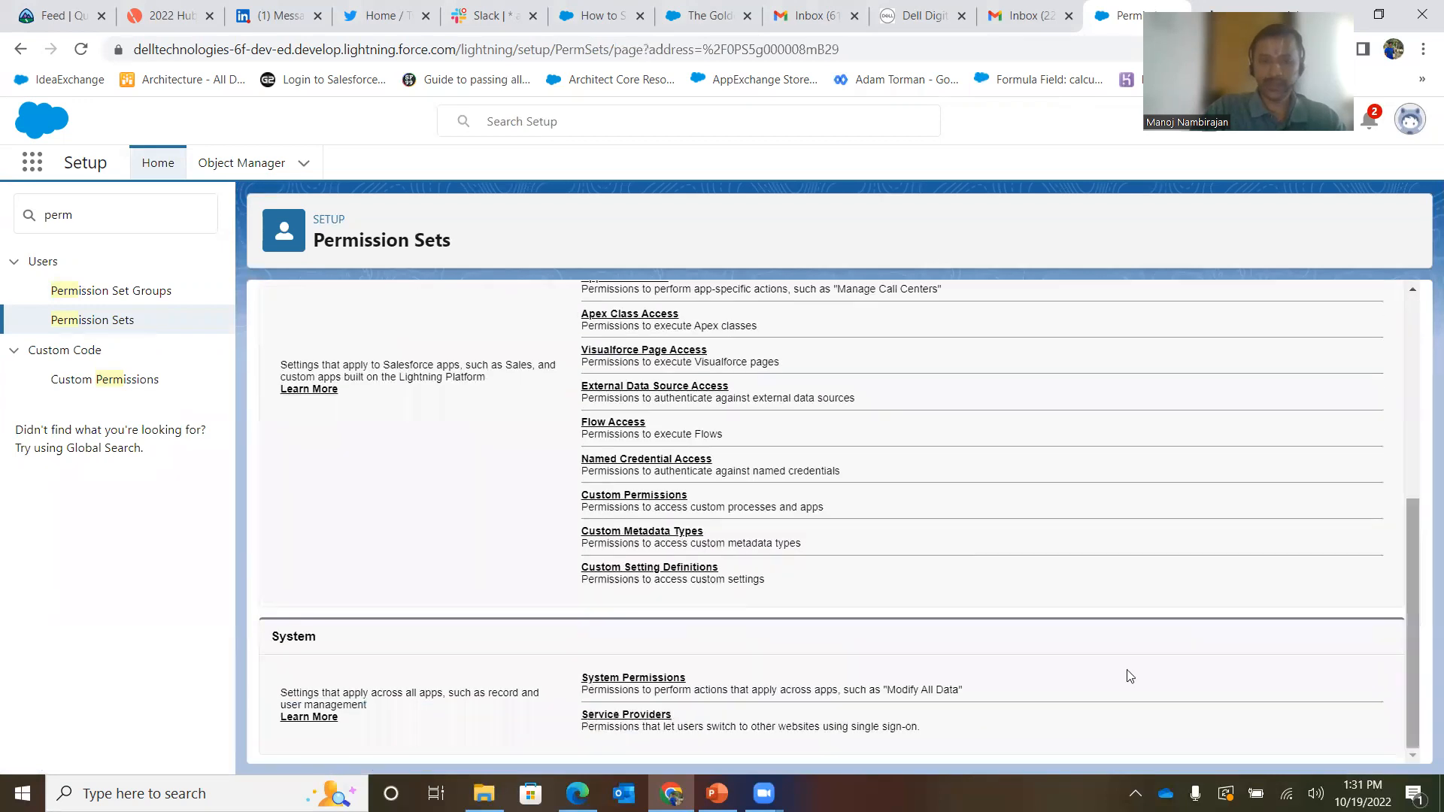
{"action": "left_click", "coordinate": [633, 679]}
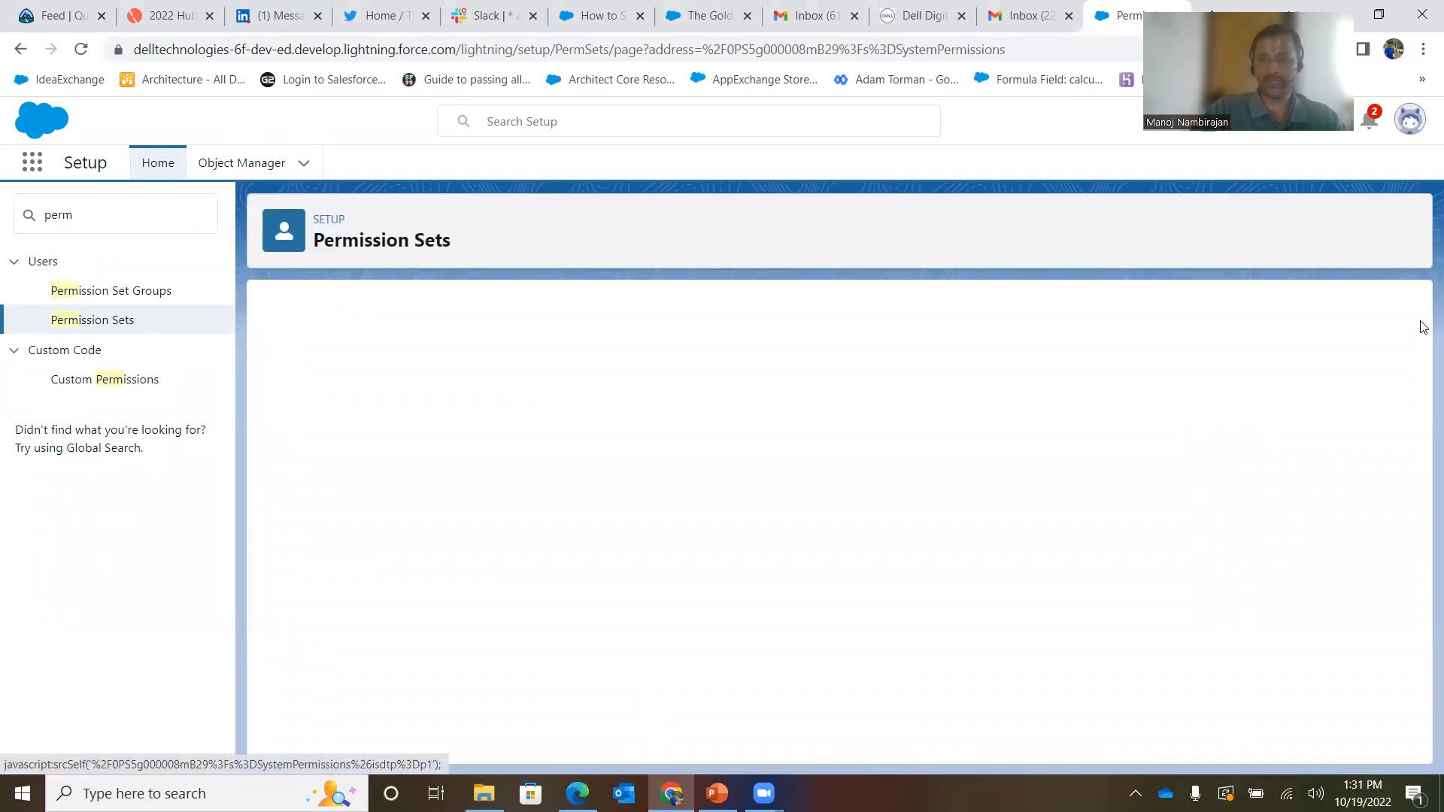
{"action": "scroll", "coordinate": [1416, 430], "scroll_direction": "down", "scroll_amount": 5}
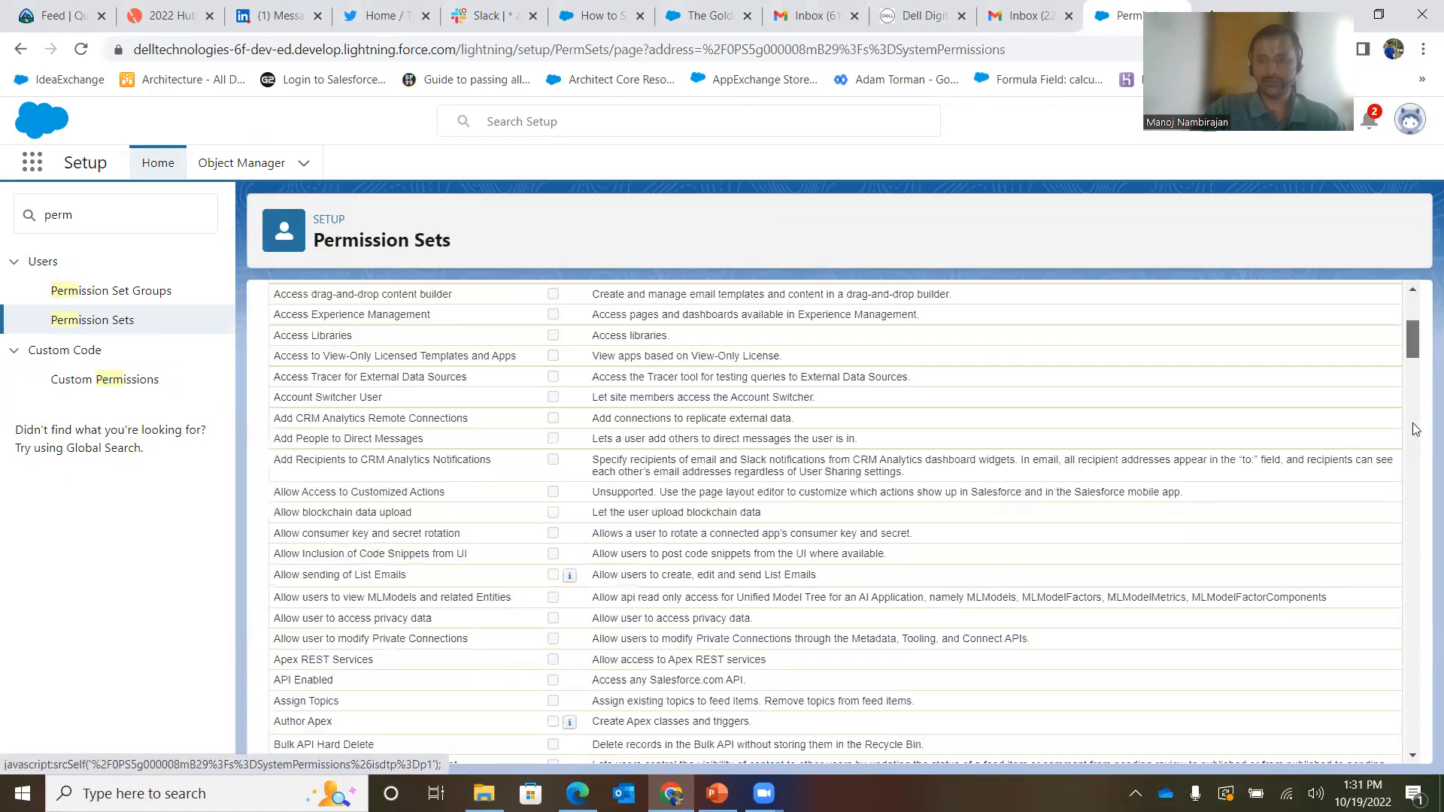
{"action": "left_click_drag", "start_coordinate": [1417, 523], "coordinate": [1421, 540]}
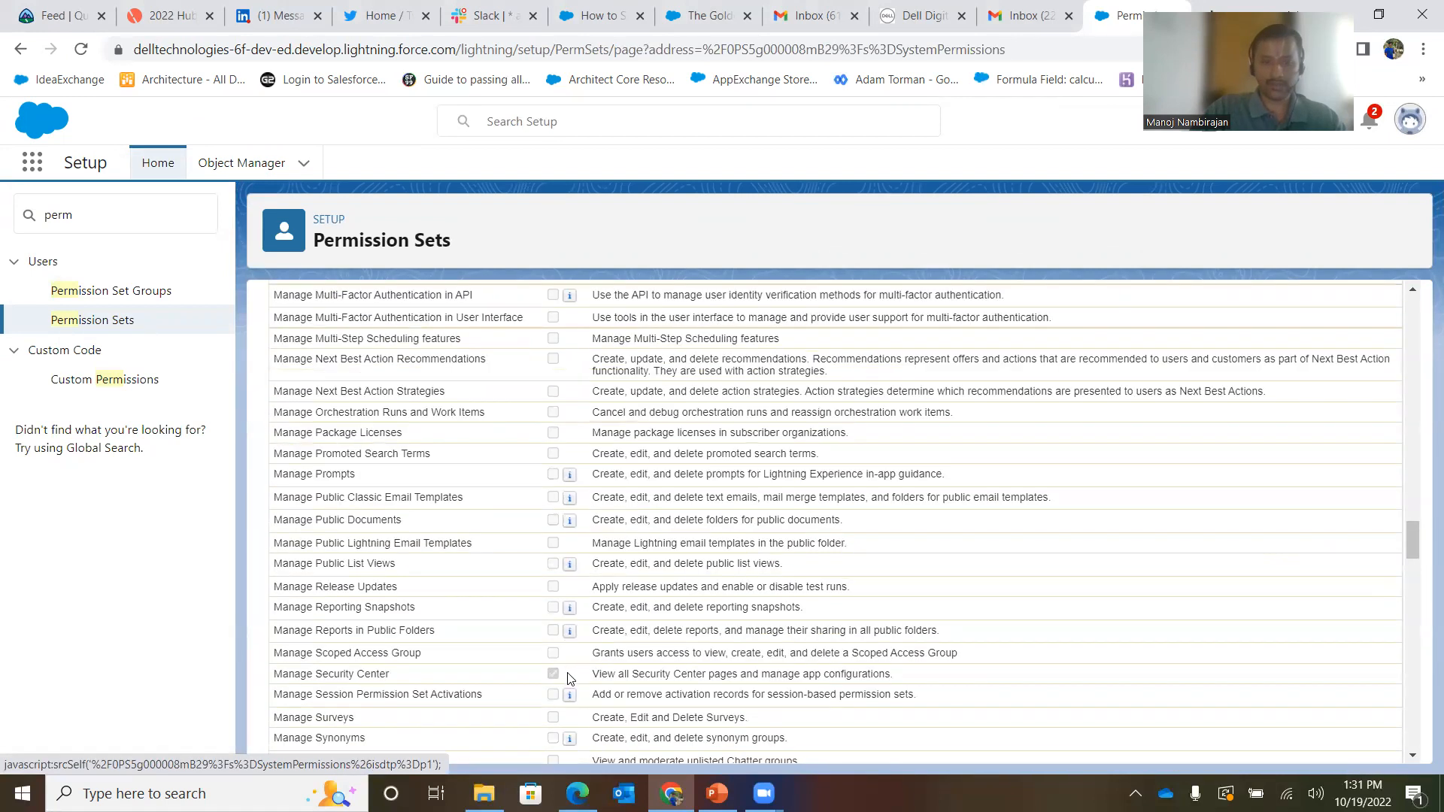
{"action": "left_click_drag", "start_coordinate": [1412, 559], "coordinate": [1423, 331]}
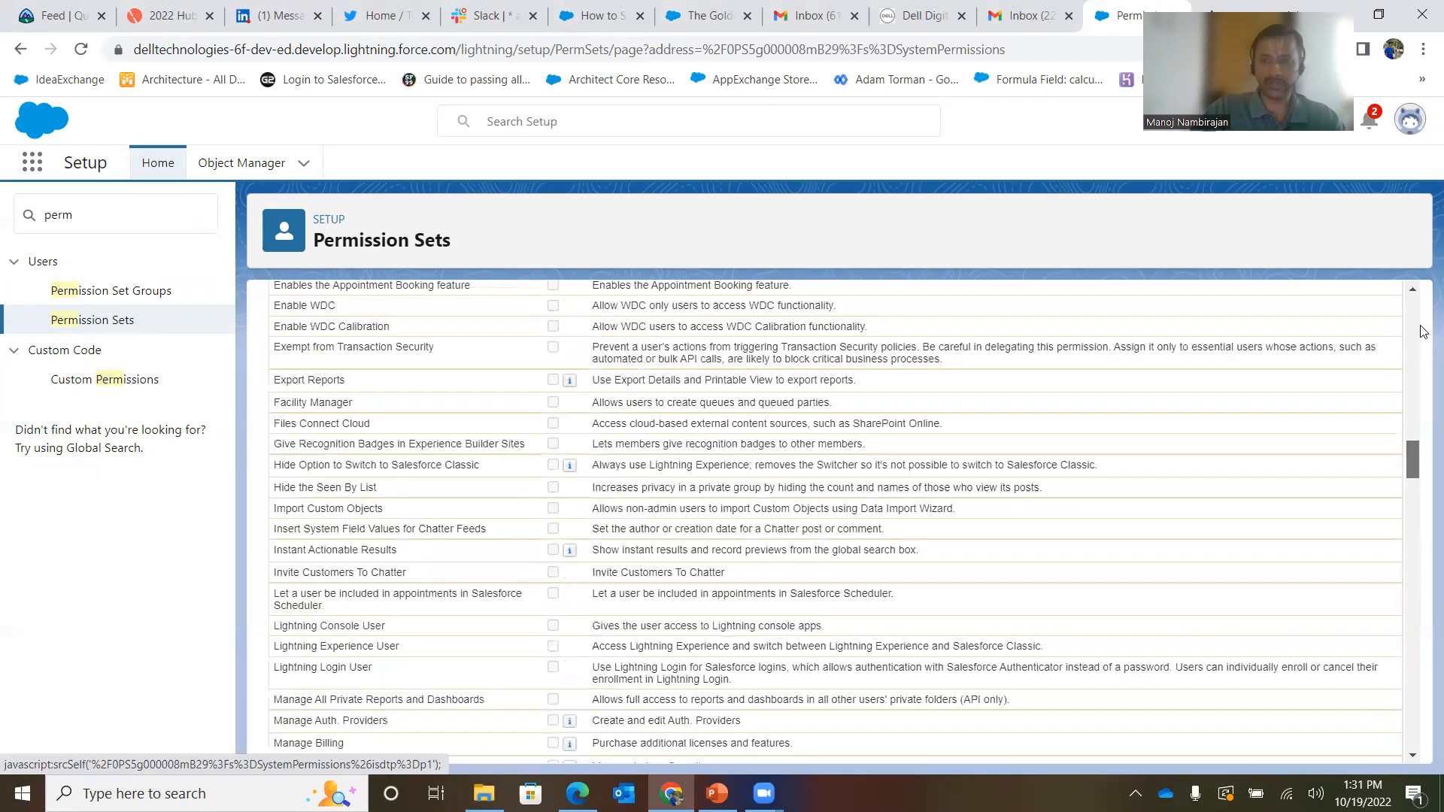
{"action": "scroll", "coordinate": [692, 548], "scroll_direction": "up", "scroll_amount": 15}
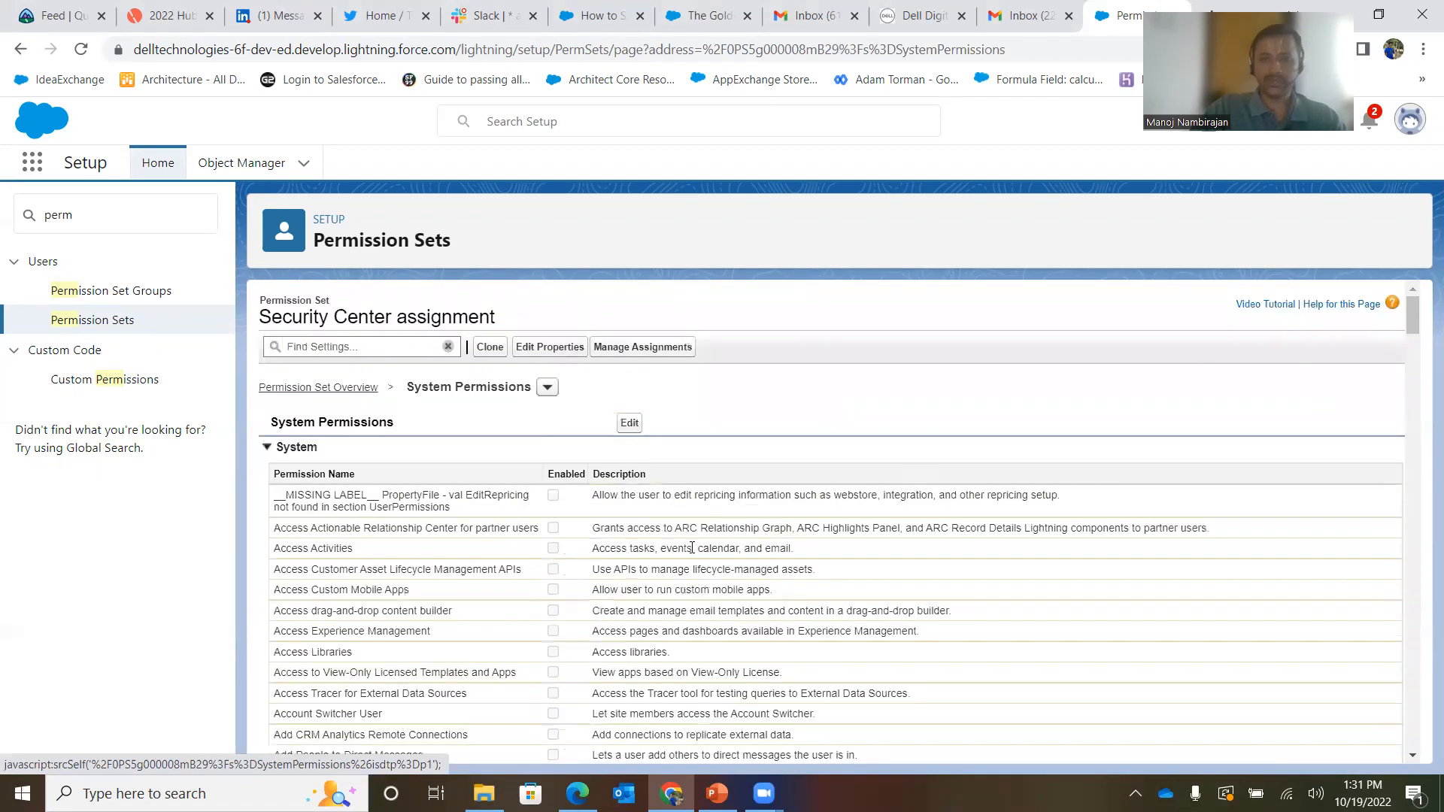
{"action": "left_click", "coordinate": [660, 348]}
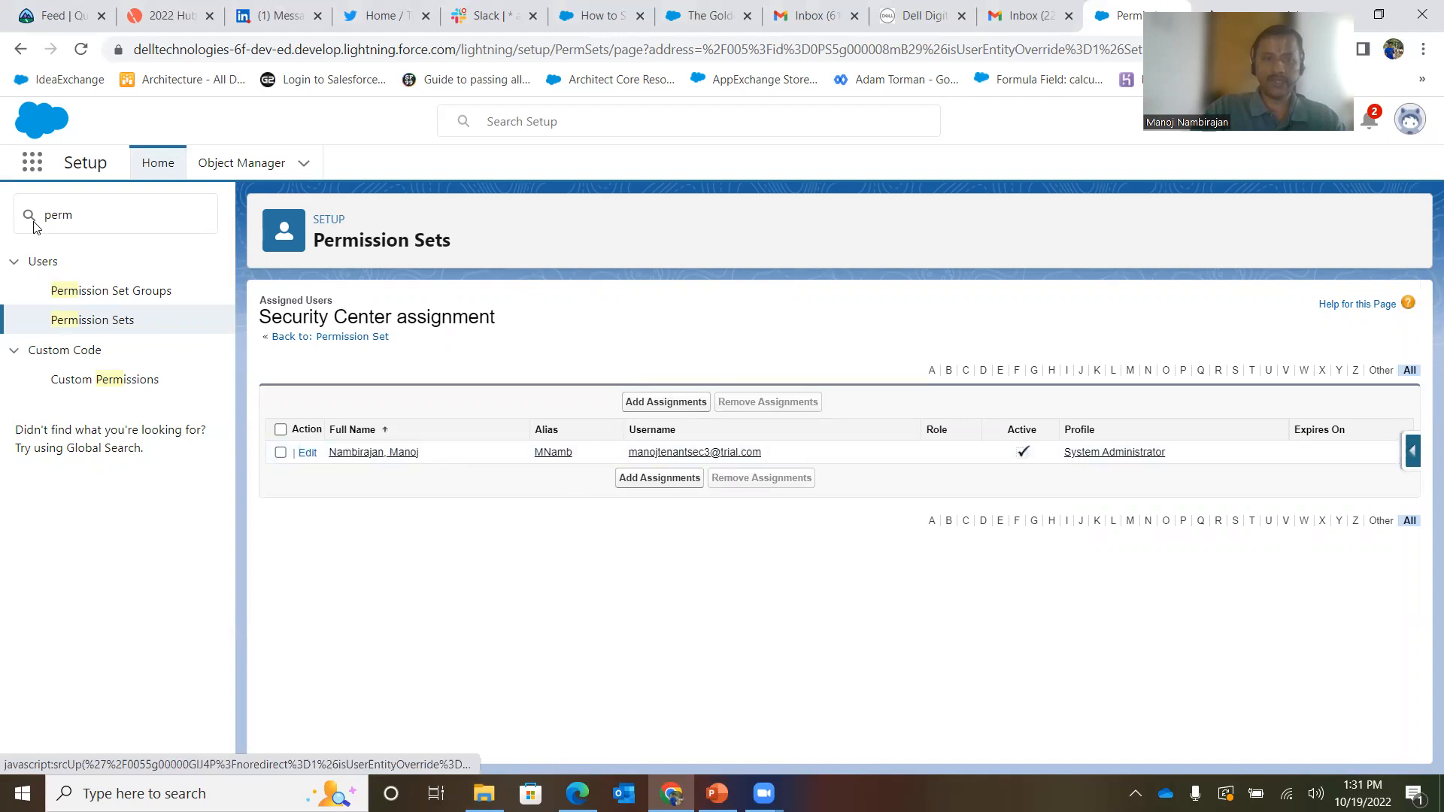
Open the Security Center app in this tenant org and look over its Security Overview dashboard.
{"action": "left_click", "coordinate": [33, 165]}
{"action": "type", "text": "secu"}
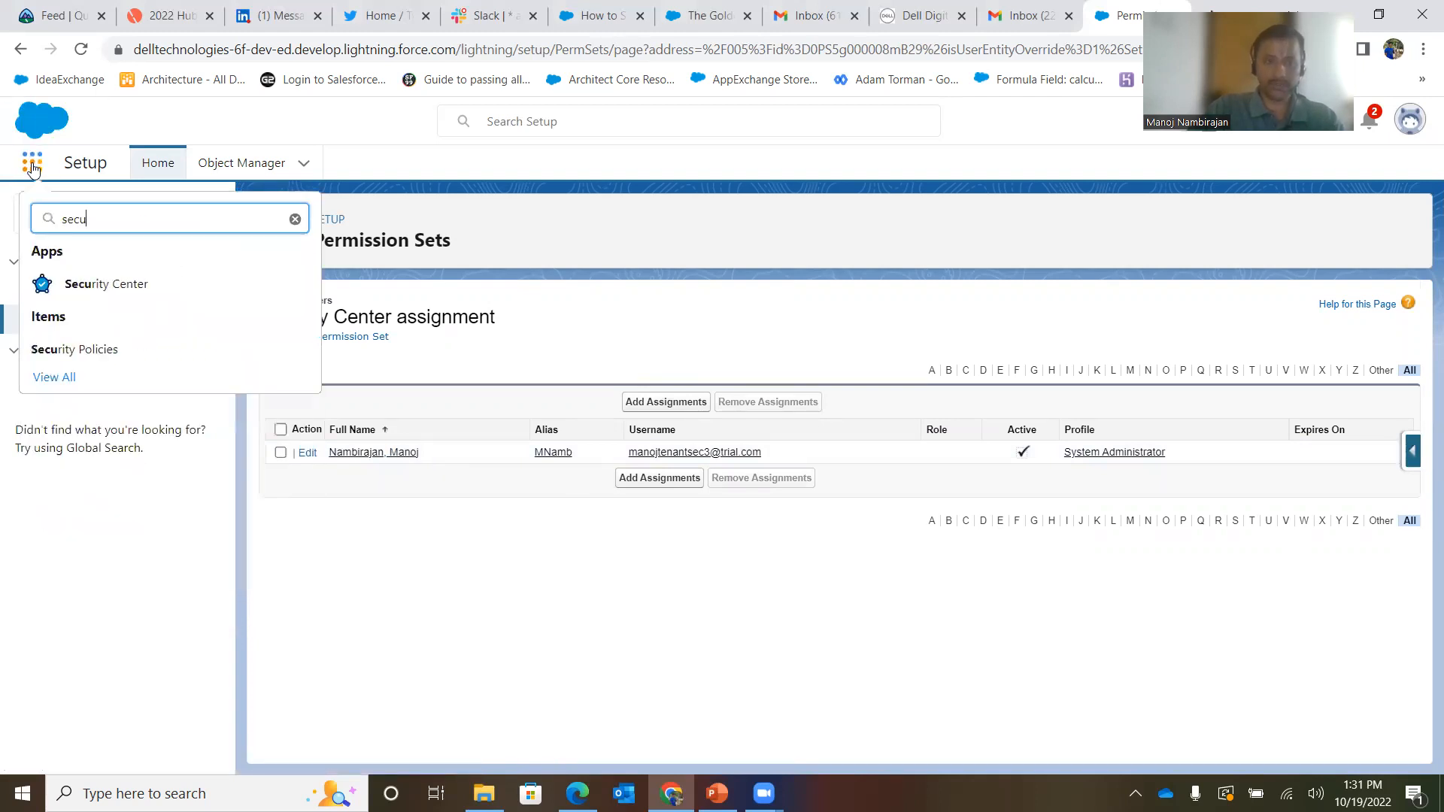
{"action": "left_click", "coordinate": [99, 285]}
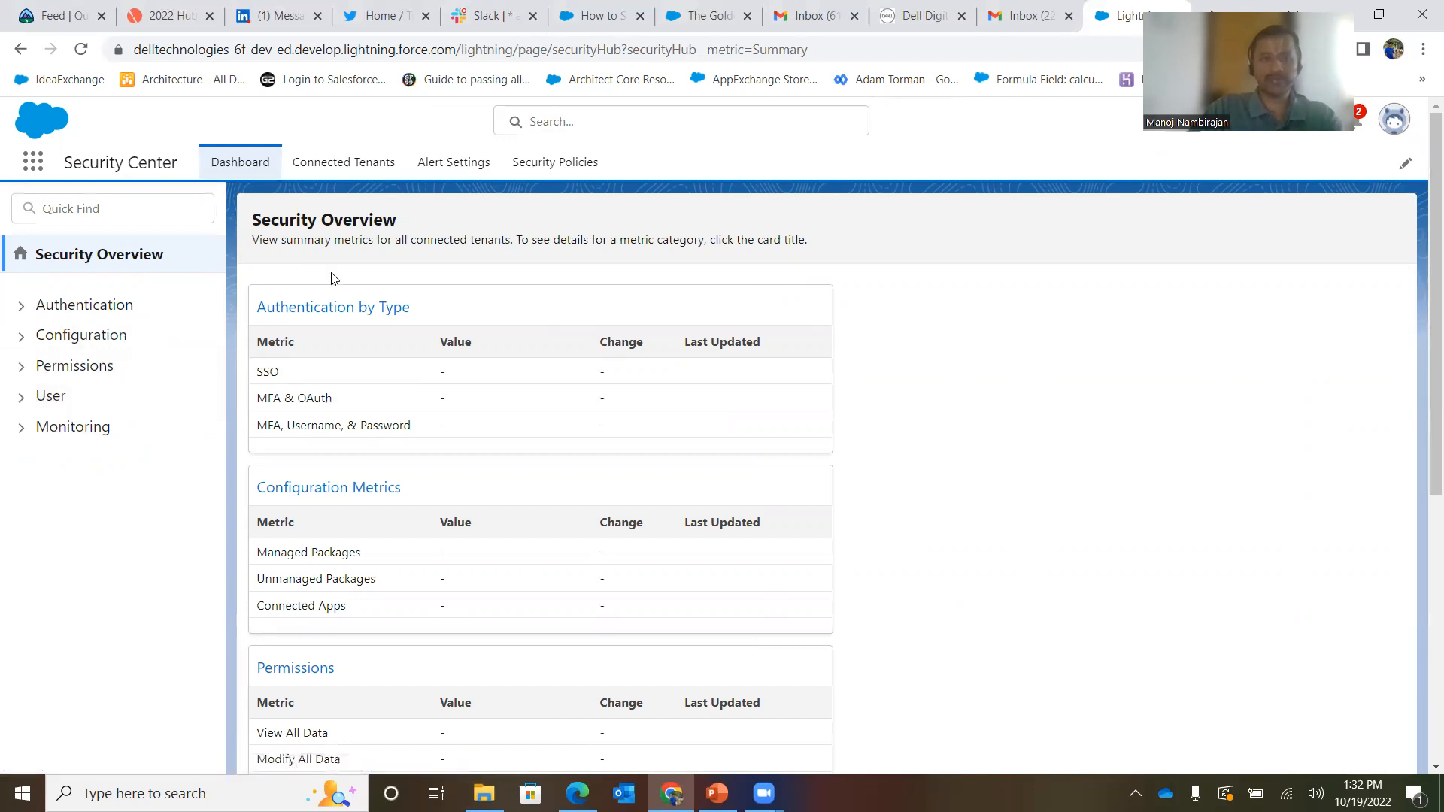
{"action": "left_click_drag", "start_coordinate": [1423, 343], "coordinate": [1260, 224]}
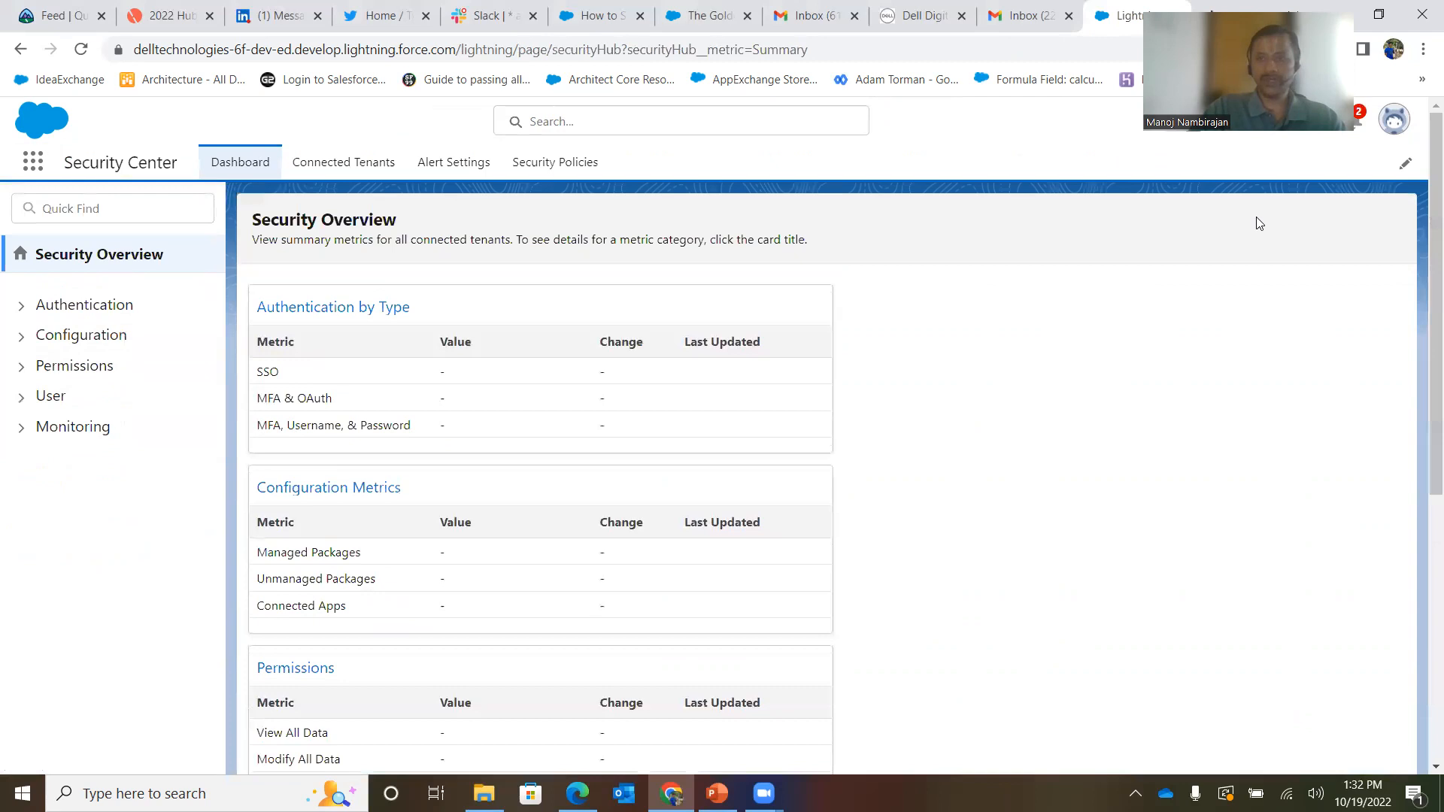
Open Setup in a separate browser tab and view the Trusted IP Ranges on the Network Access page.
{"action": "left_click", "coordinate": [1326, 128]}
{"action": "left_click", "coordinate": [1268, 188]}
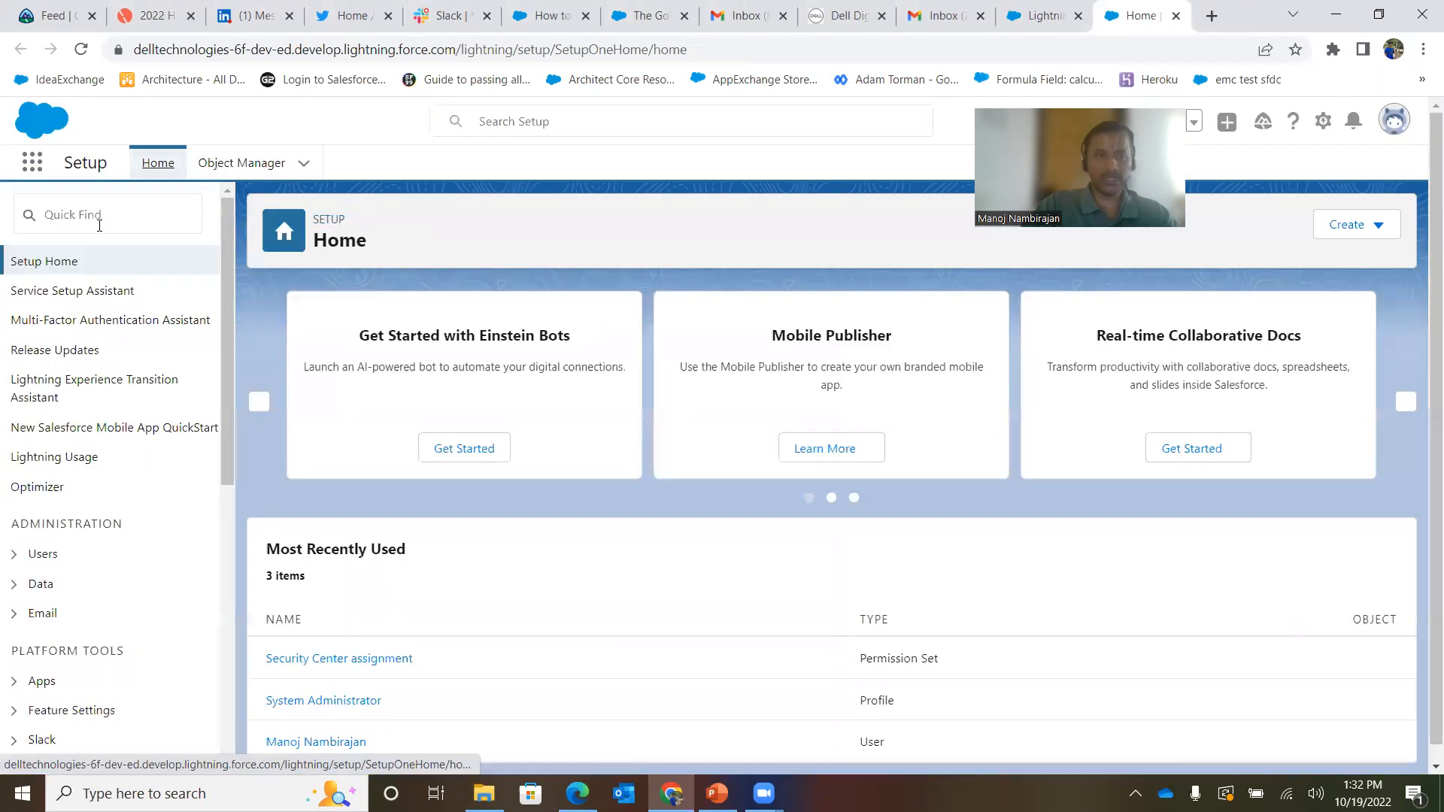
{"action": "left_click", "coordinate": [100, 218]}
{"action": "type", "text": "net"}
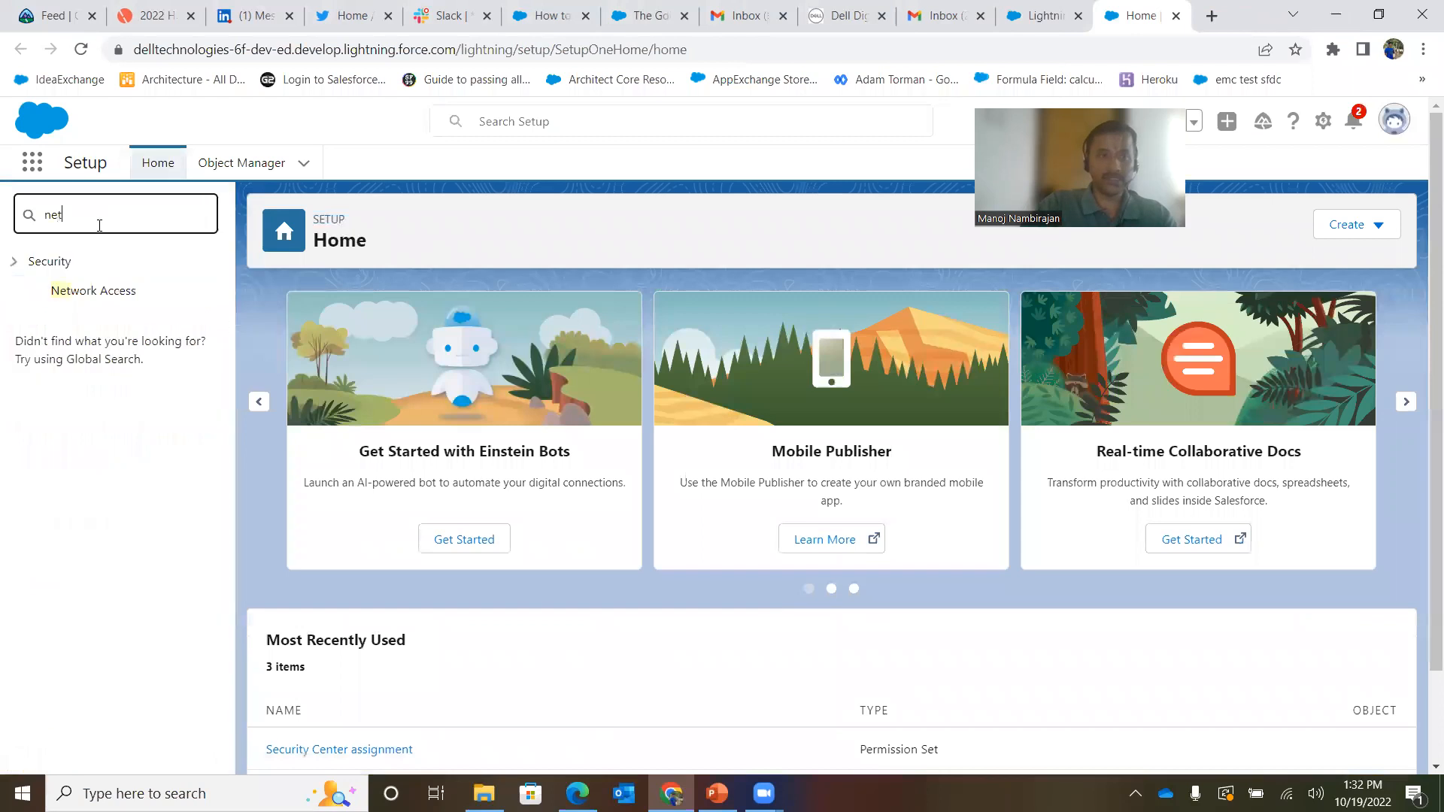
{"action": "left_click", "coordinate": [94, 300]}
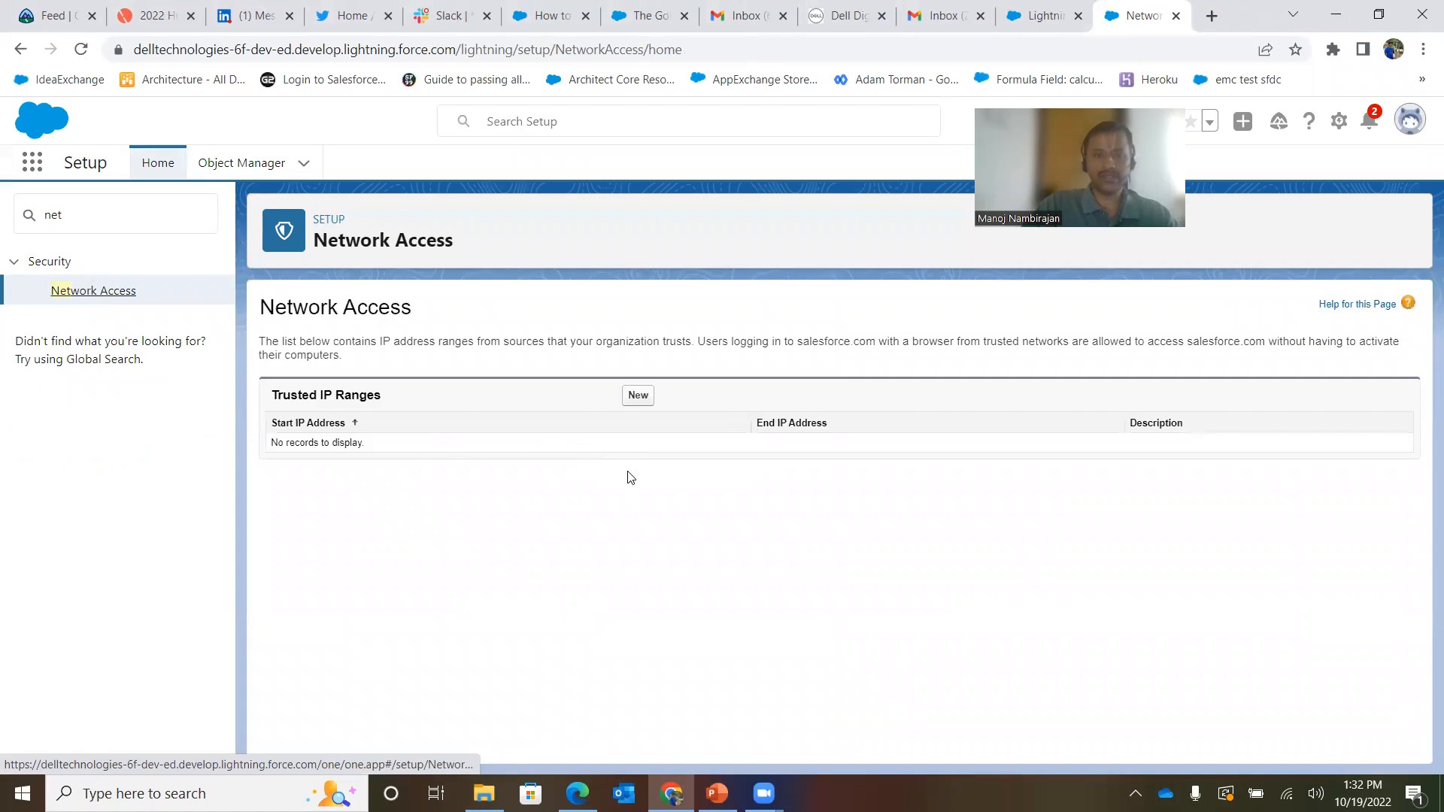
Find Session Settings in Setup and review the session timeout and session security options from the top of the page.
{"action": "double_click", "coordinate": [70, 215]}
{"action": "type", "text": "session"}
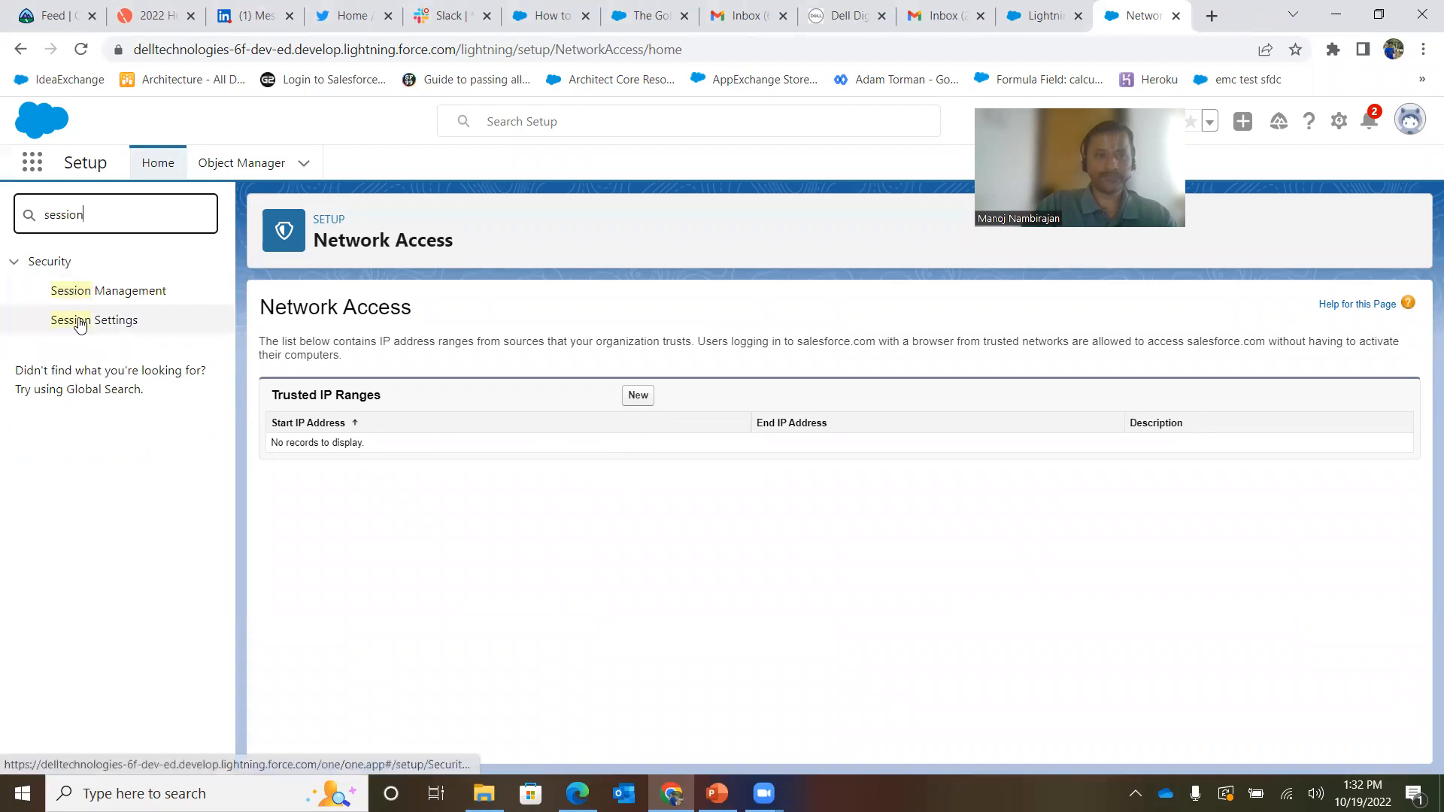
{"action": "left_click", "coordinate": [83, 322]}
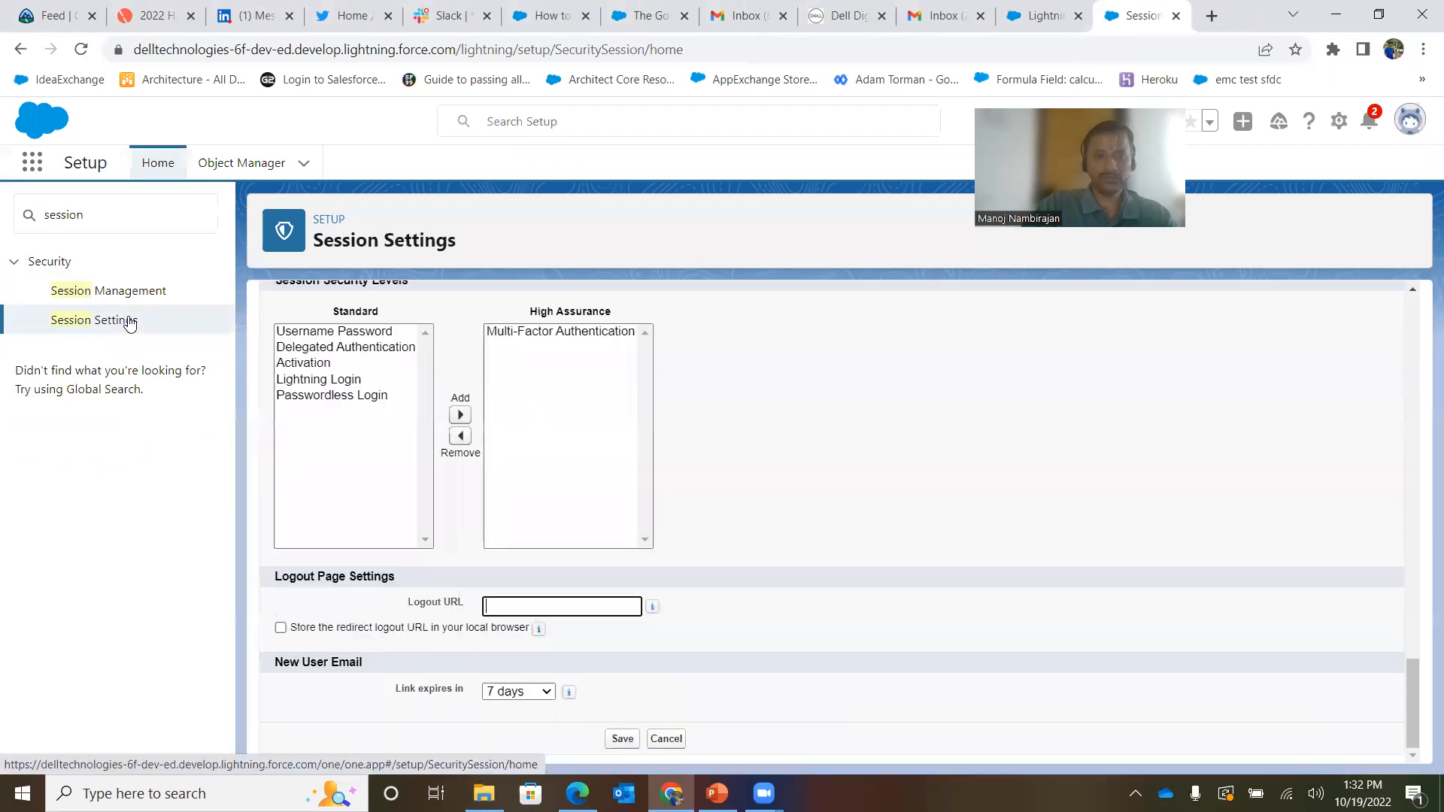
{"action": "left_click_drag", "start_coordinate": [1418, 662], "coordinate": [1423, 261]}
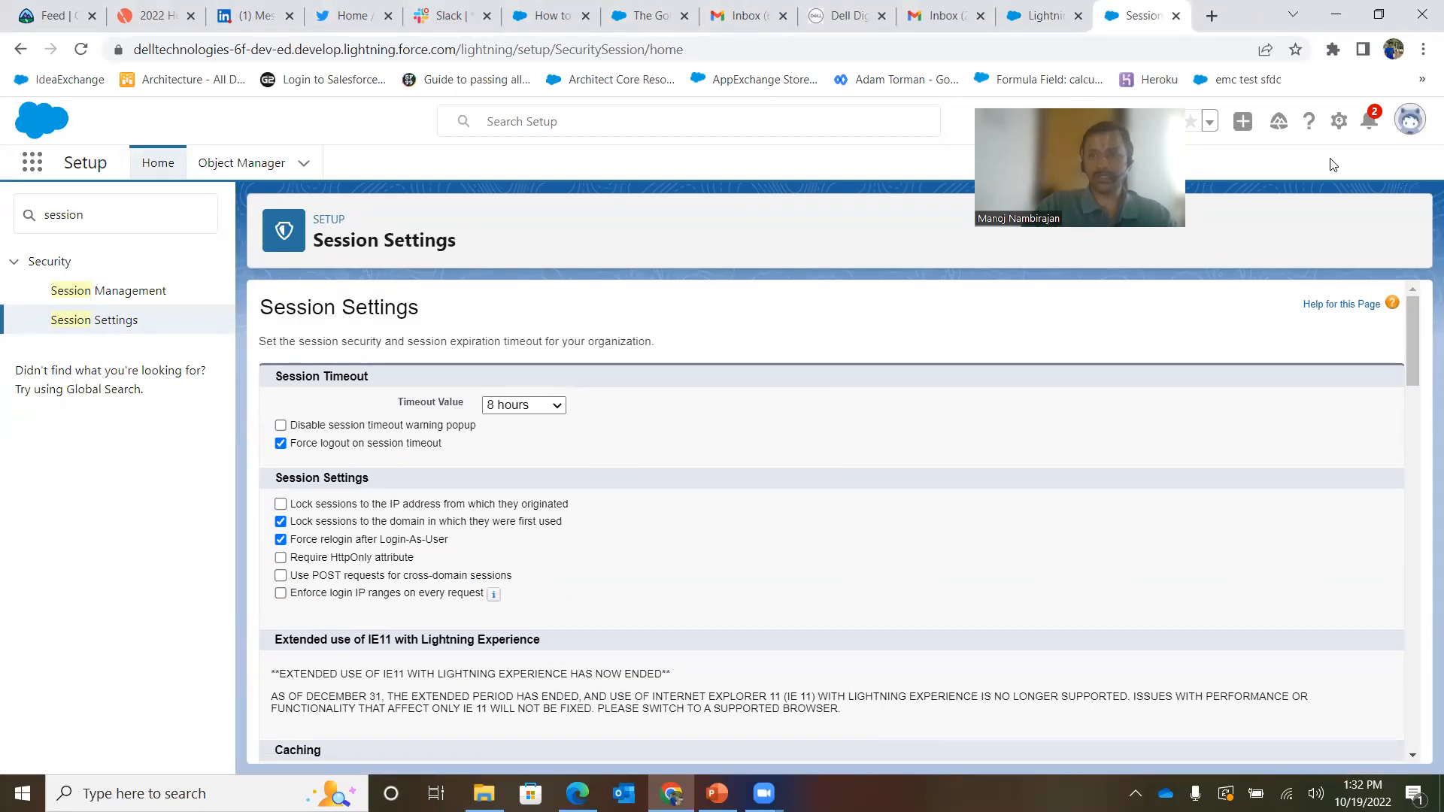
Log out of the tenant org and open login.salesforce.com to choose a saved username.
{"action": "left_click", "coordinate": [1409, 119]}
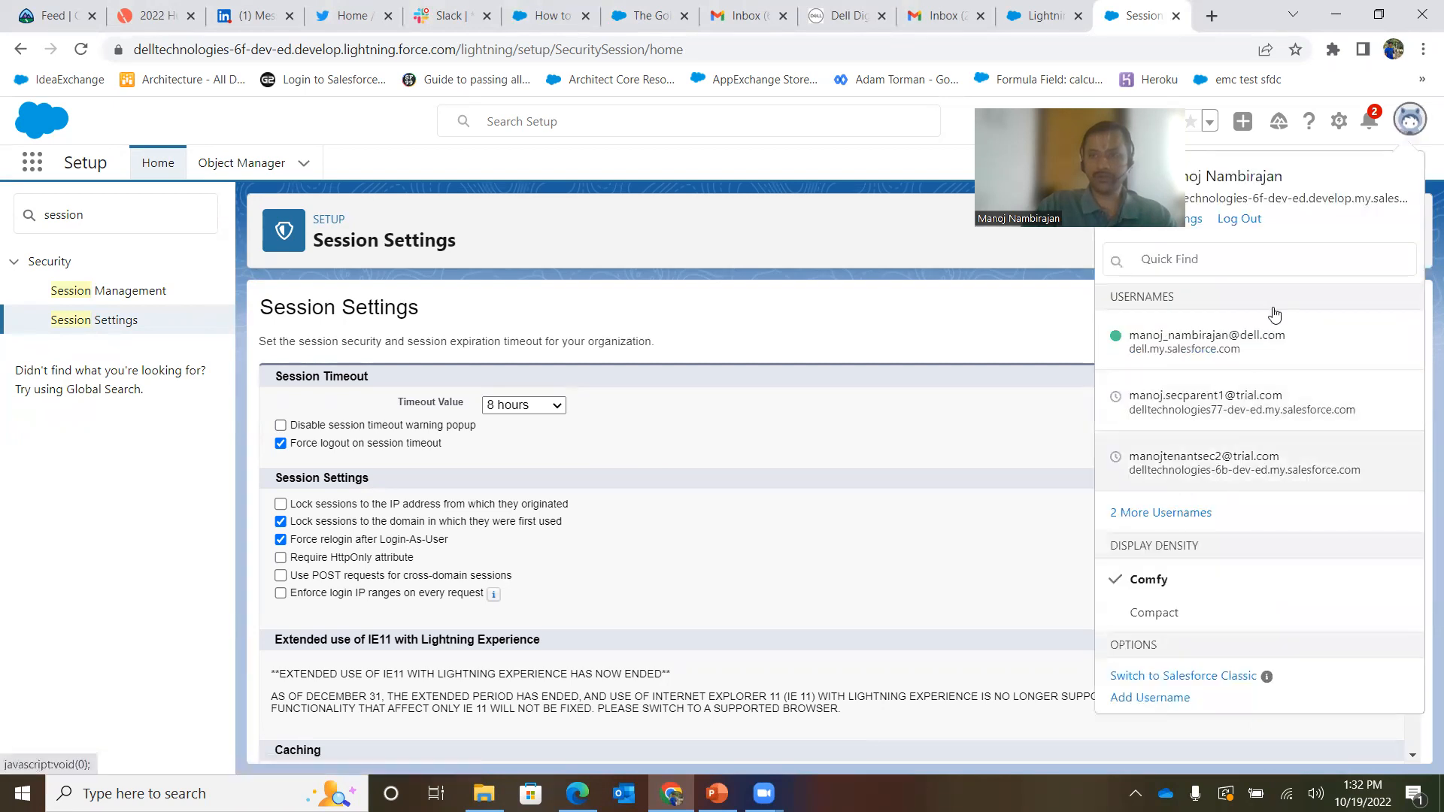
{"action": "left_click", "coordinate": [1251, 226]}
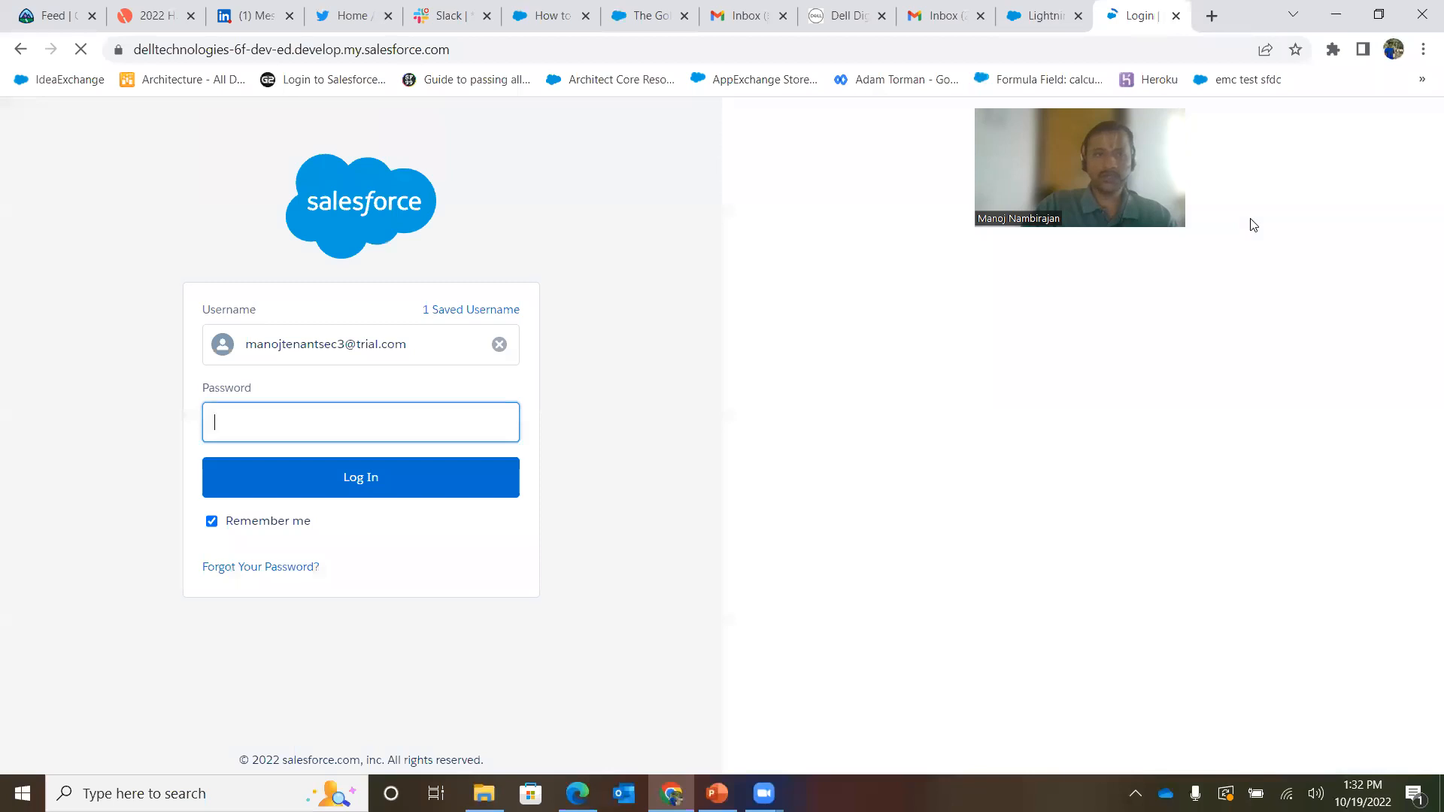
{"action": "key", "text": "ctrl+l"}
{"action": "type", "text": "login"}
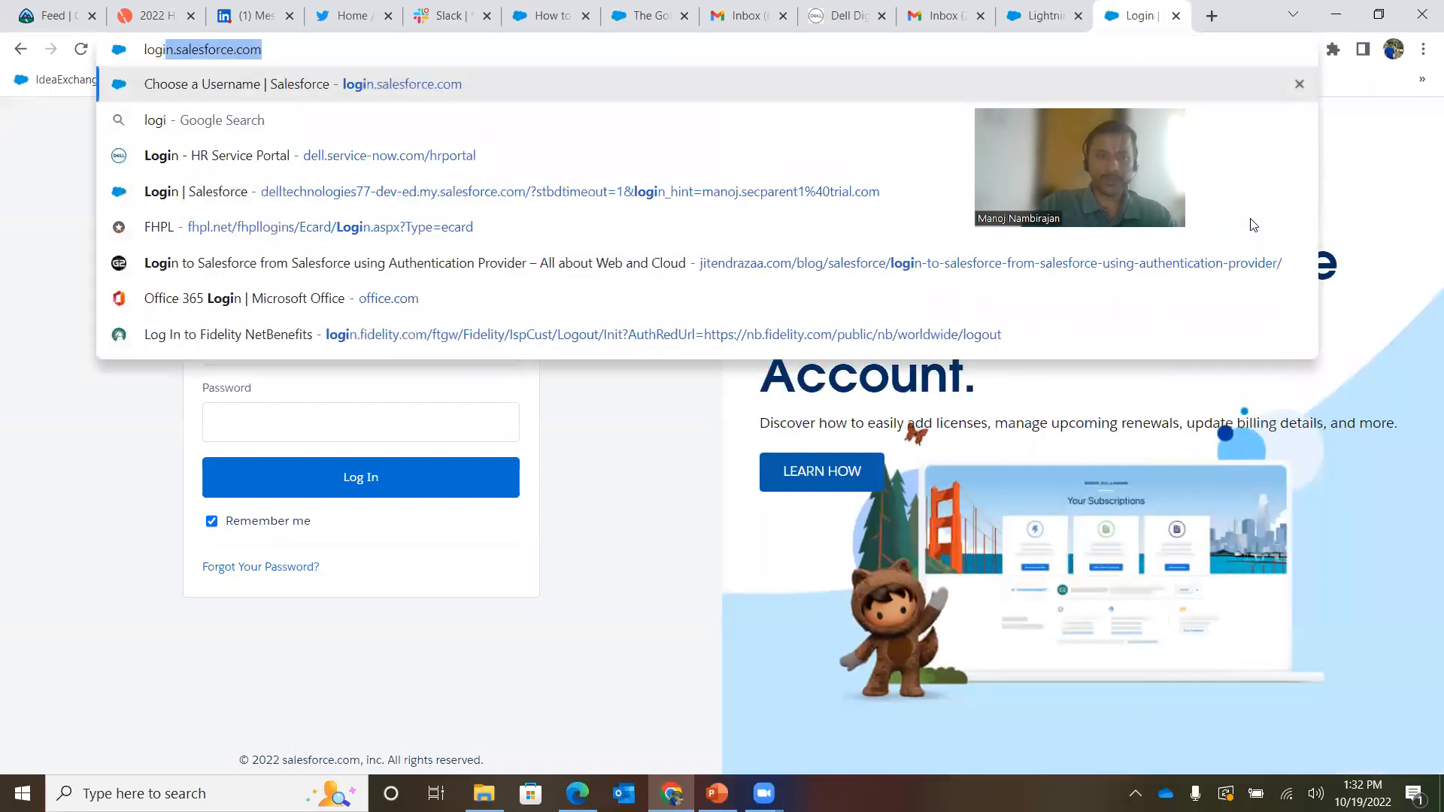
{"action": "key", "text": "Return"}
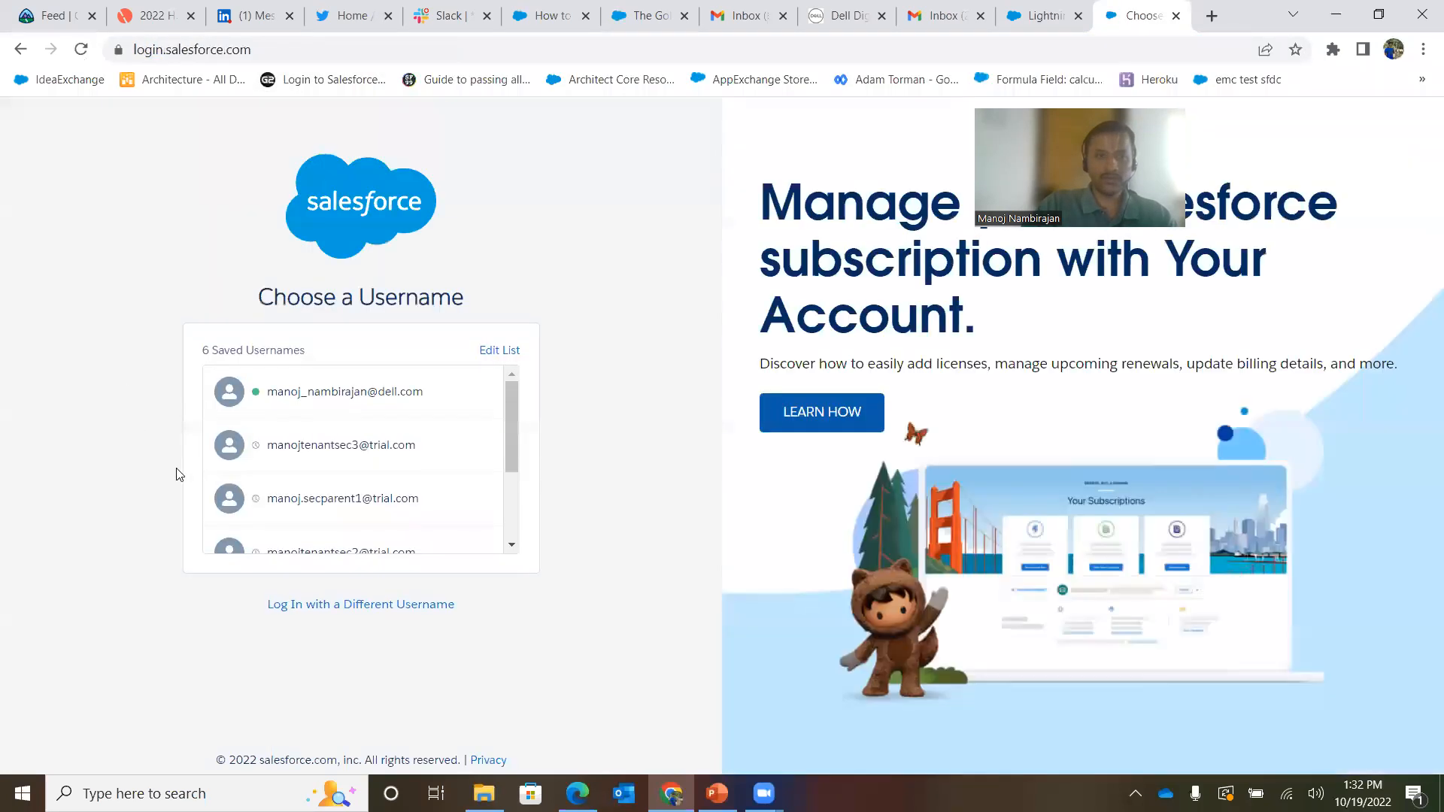
Log in to the parent org with its saved username and the account password.
{"action": "left_click", "coordinate": [387, 501]}
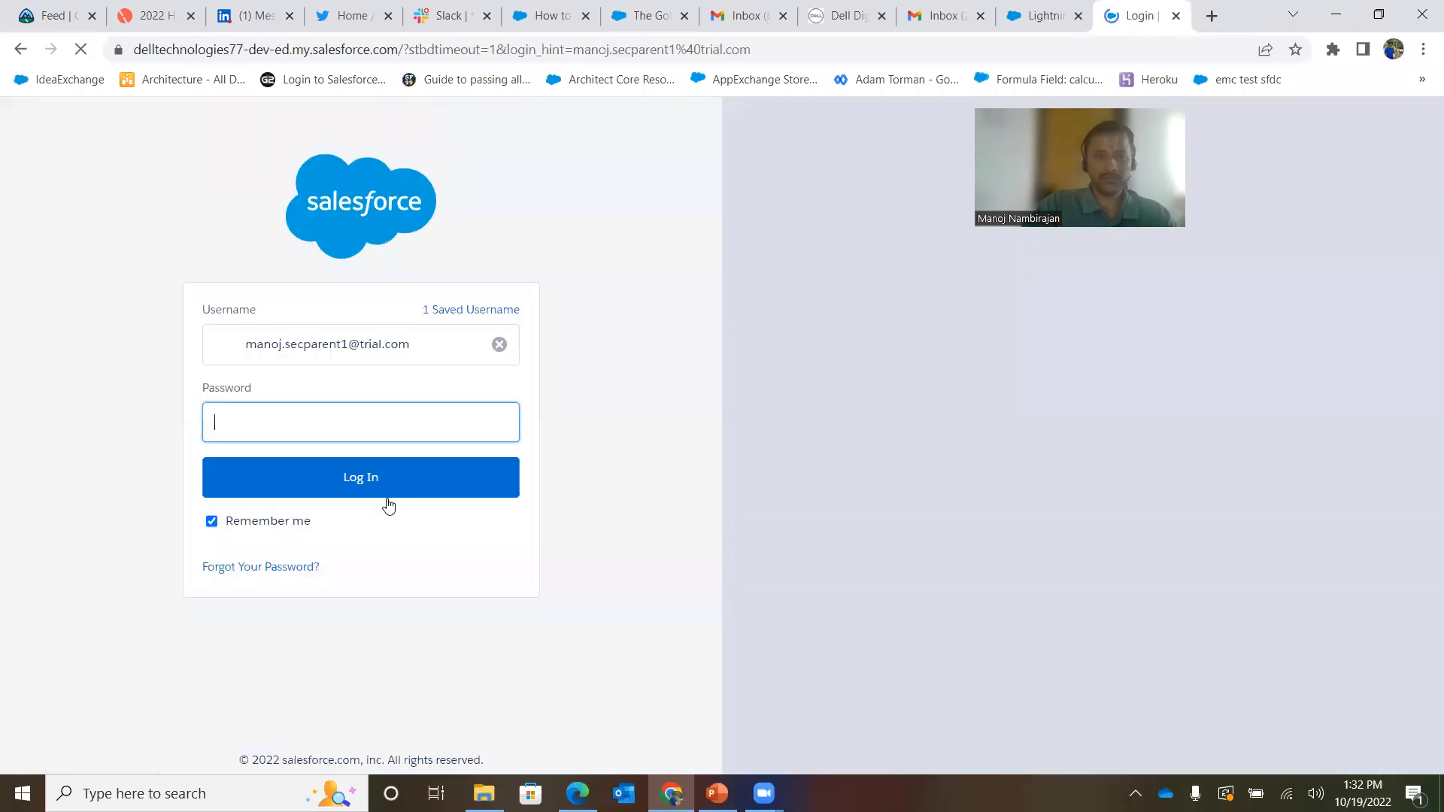
{"action": "left_click", "coordinate": [331, 429]}
{"action": "type", "text": "••••••••••"}
{"action": "left_click", "coordinate": [361, 479]}
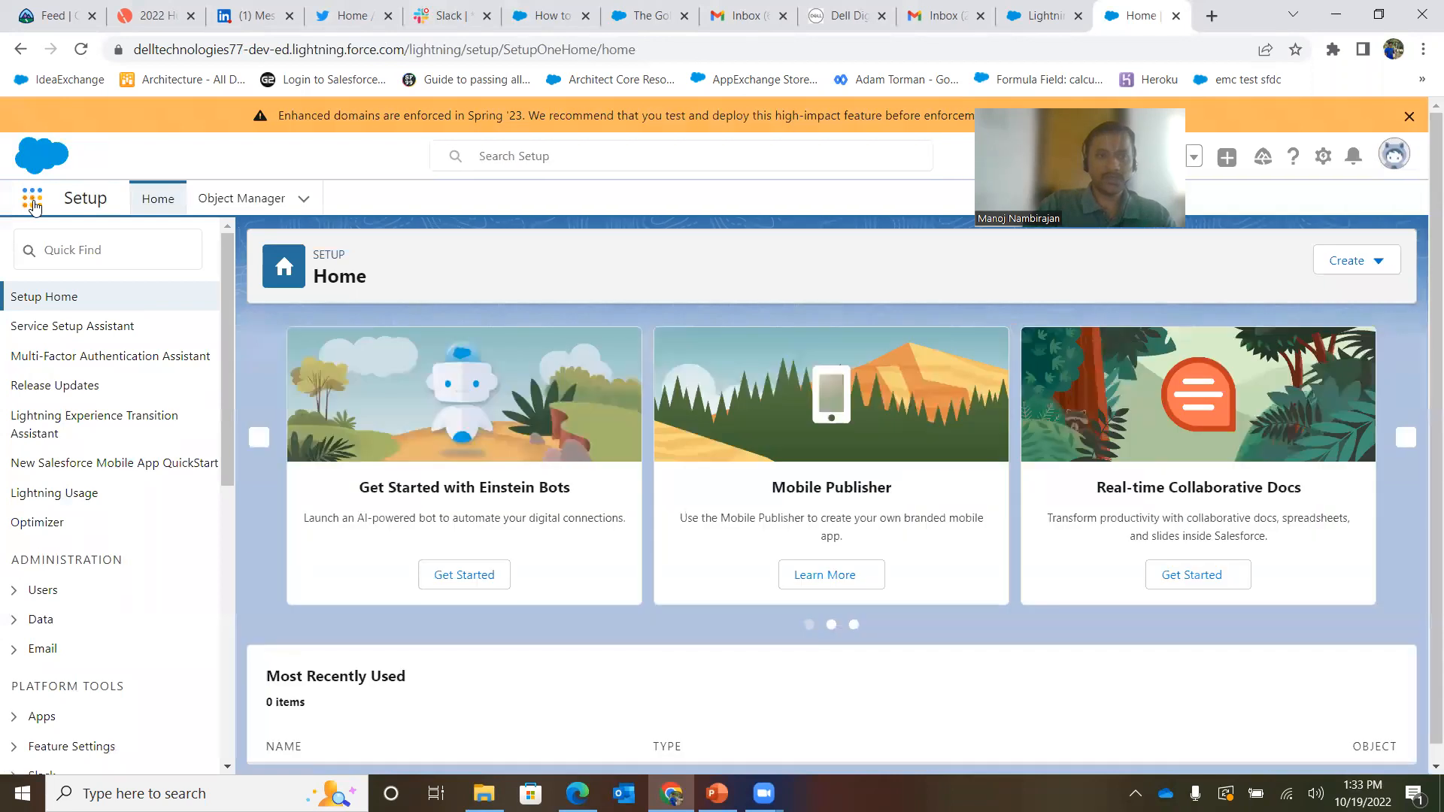
Open the Security Center app in the parent org and view the Trusted UP range1 security policy's details.
{"action": "left_click", "coordinate": [32, 200]}
{"action": "left_click", "coordinate": [33, 205]}
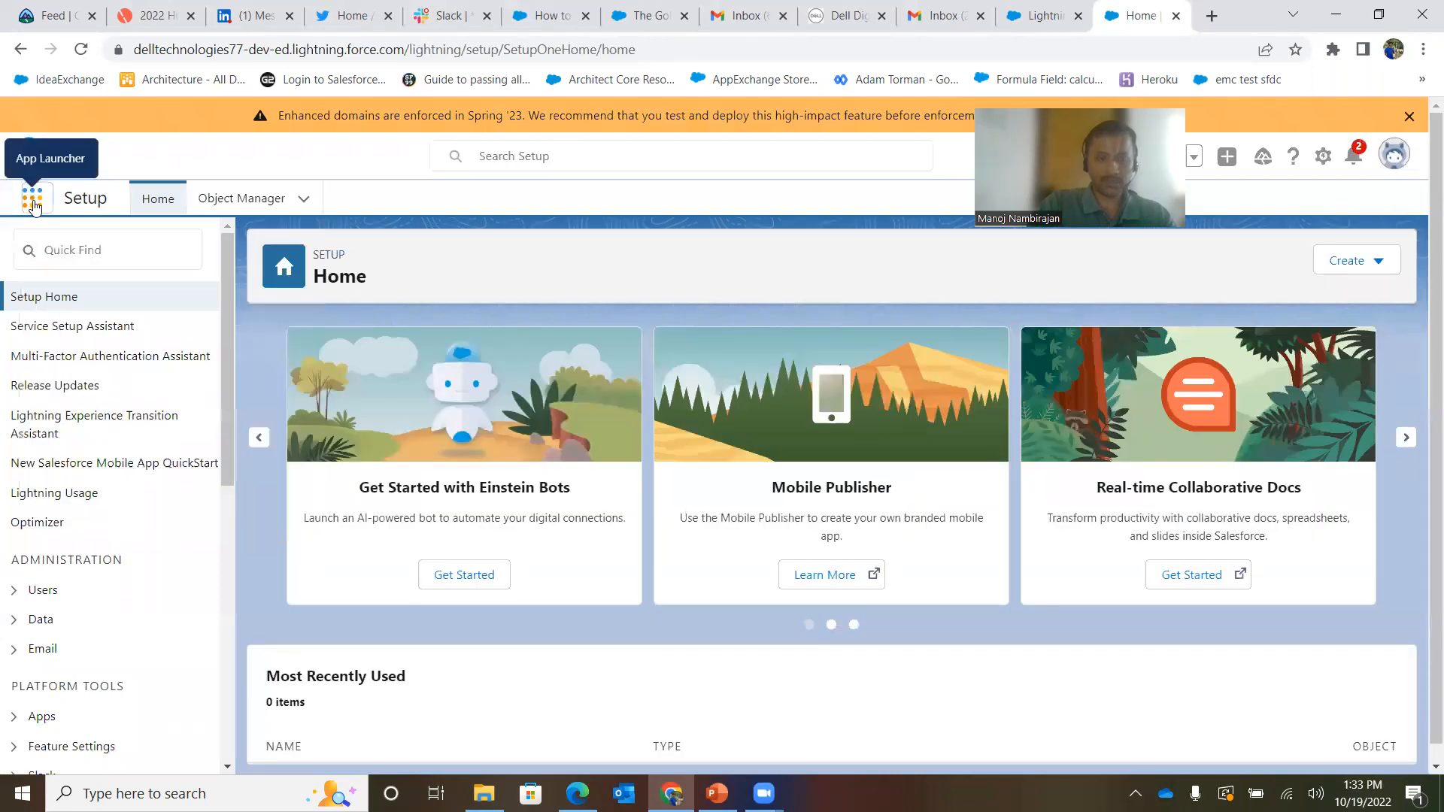
{"action": "left_click", "coordinate": [33, 201]}
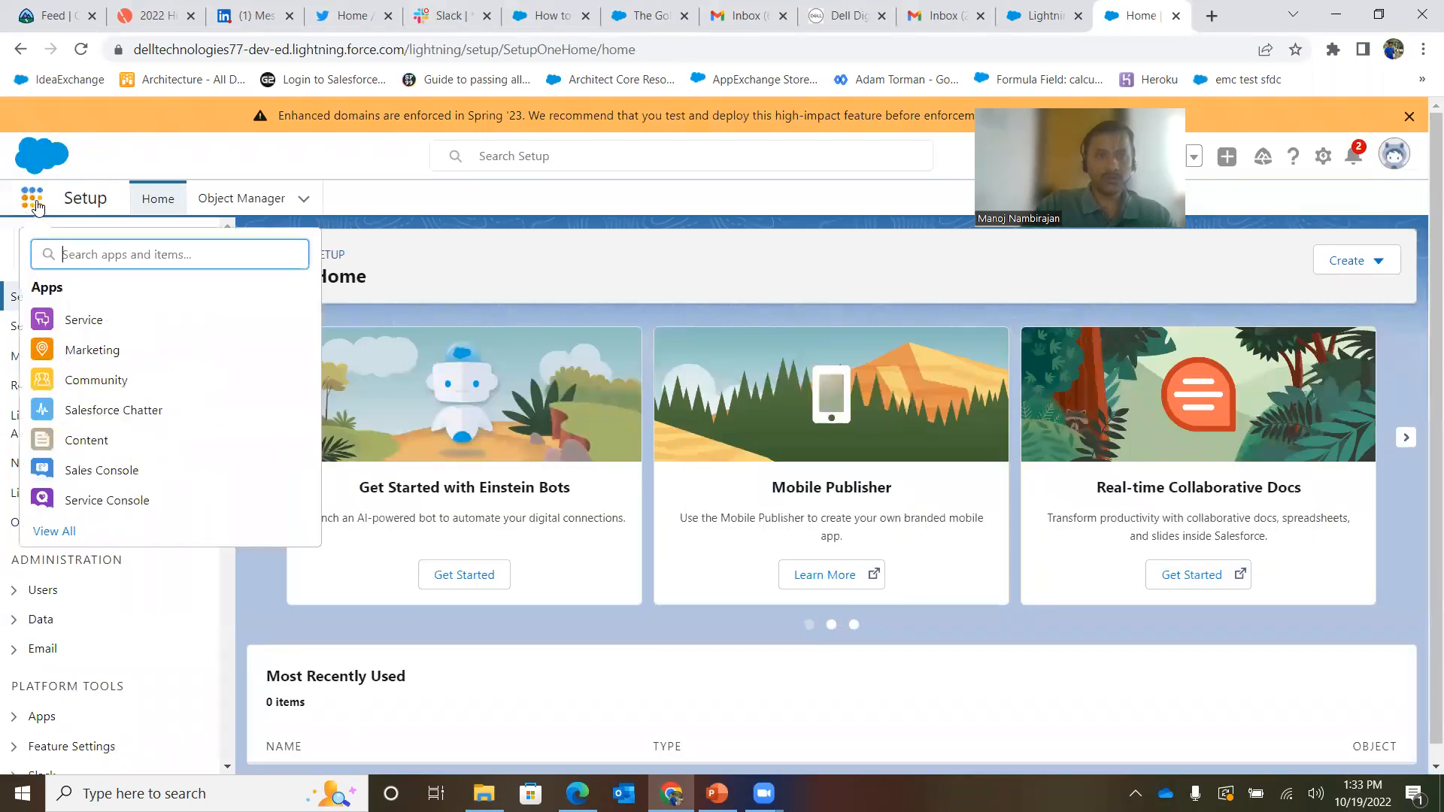
{"action": "type", "text": "secu"}
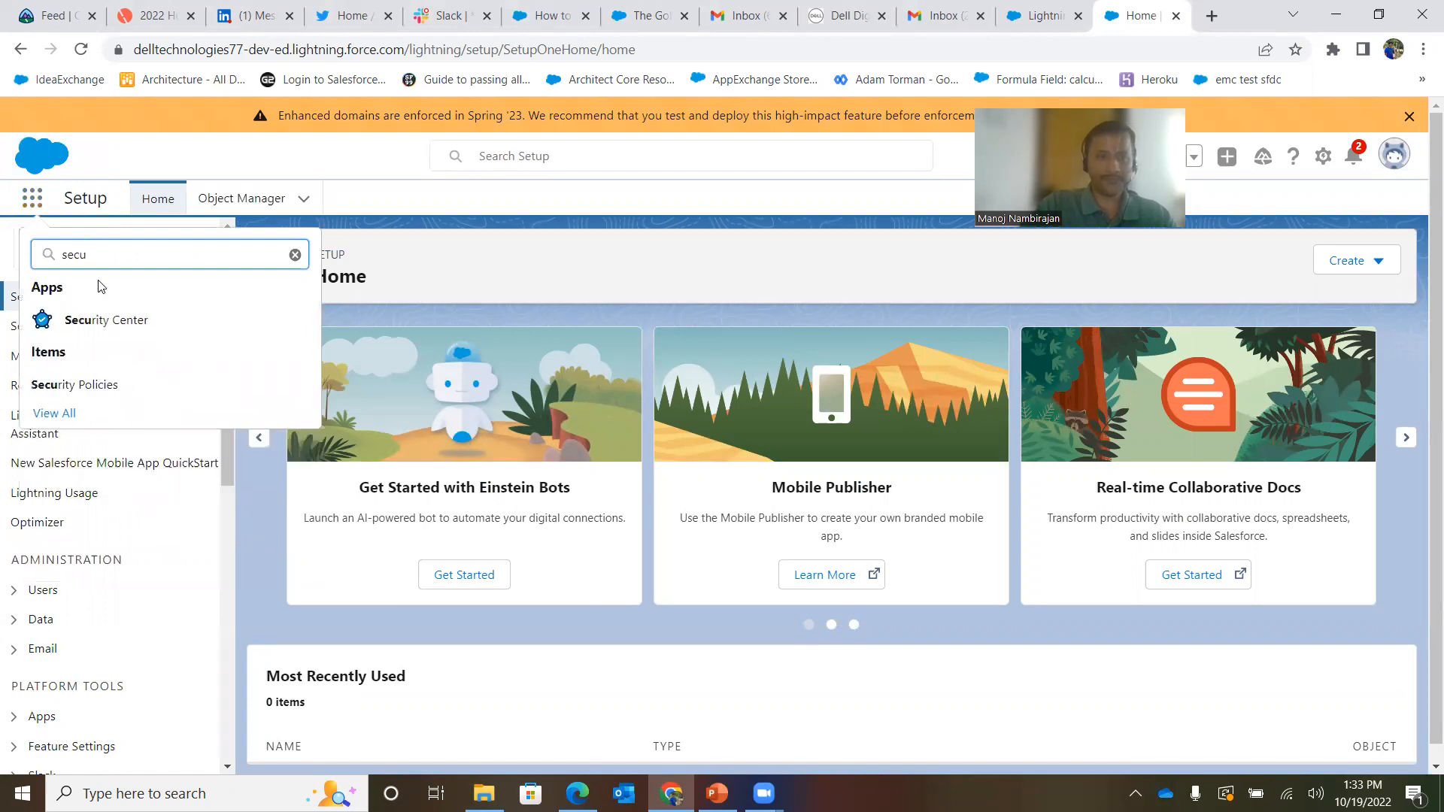
{"action": "left_click", "coordinate": [112, 324]}
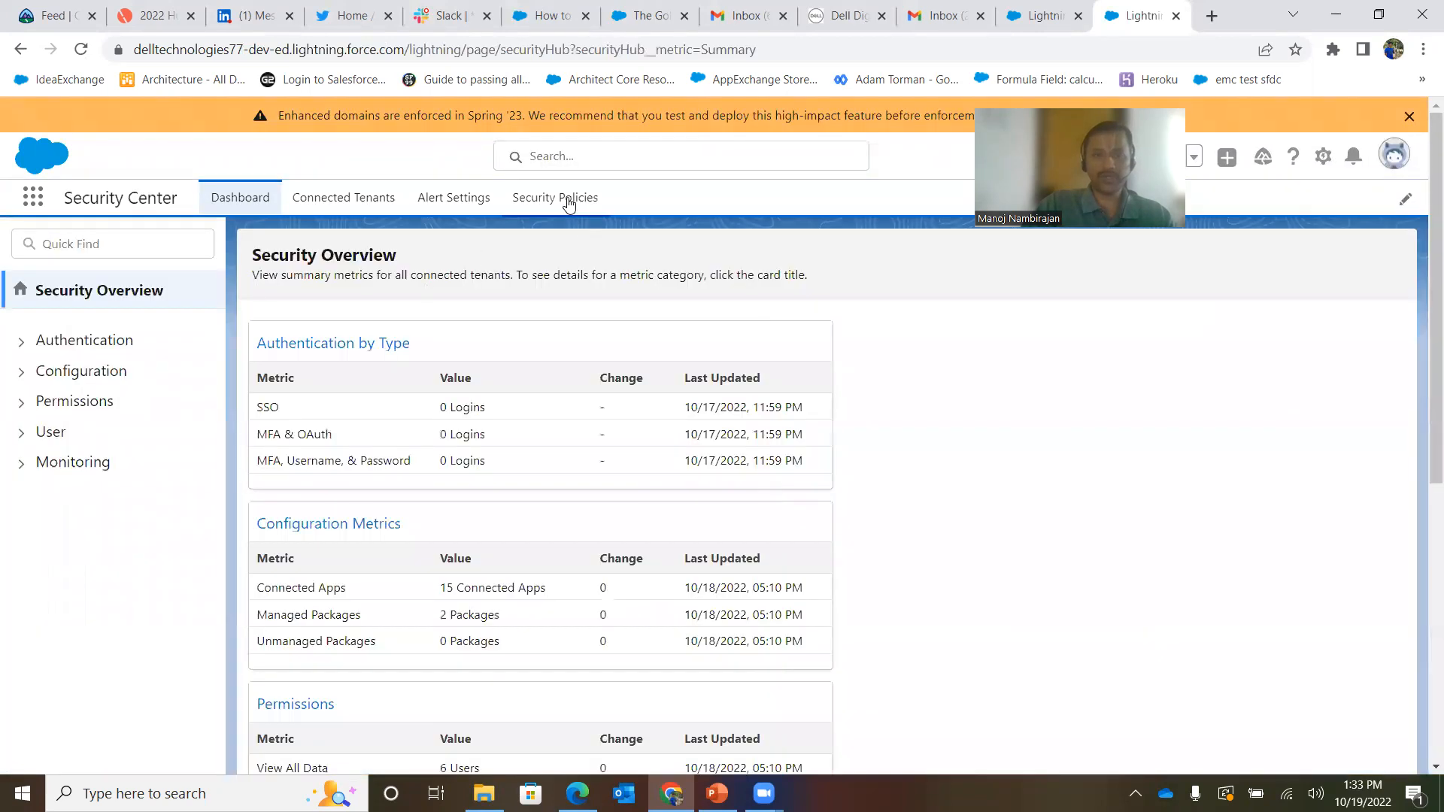
{"action": "left_click", "coordinate": [570, 200]}
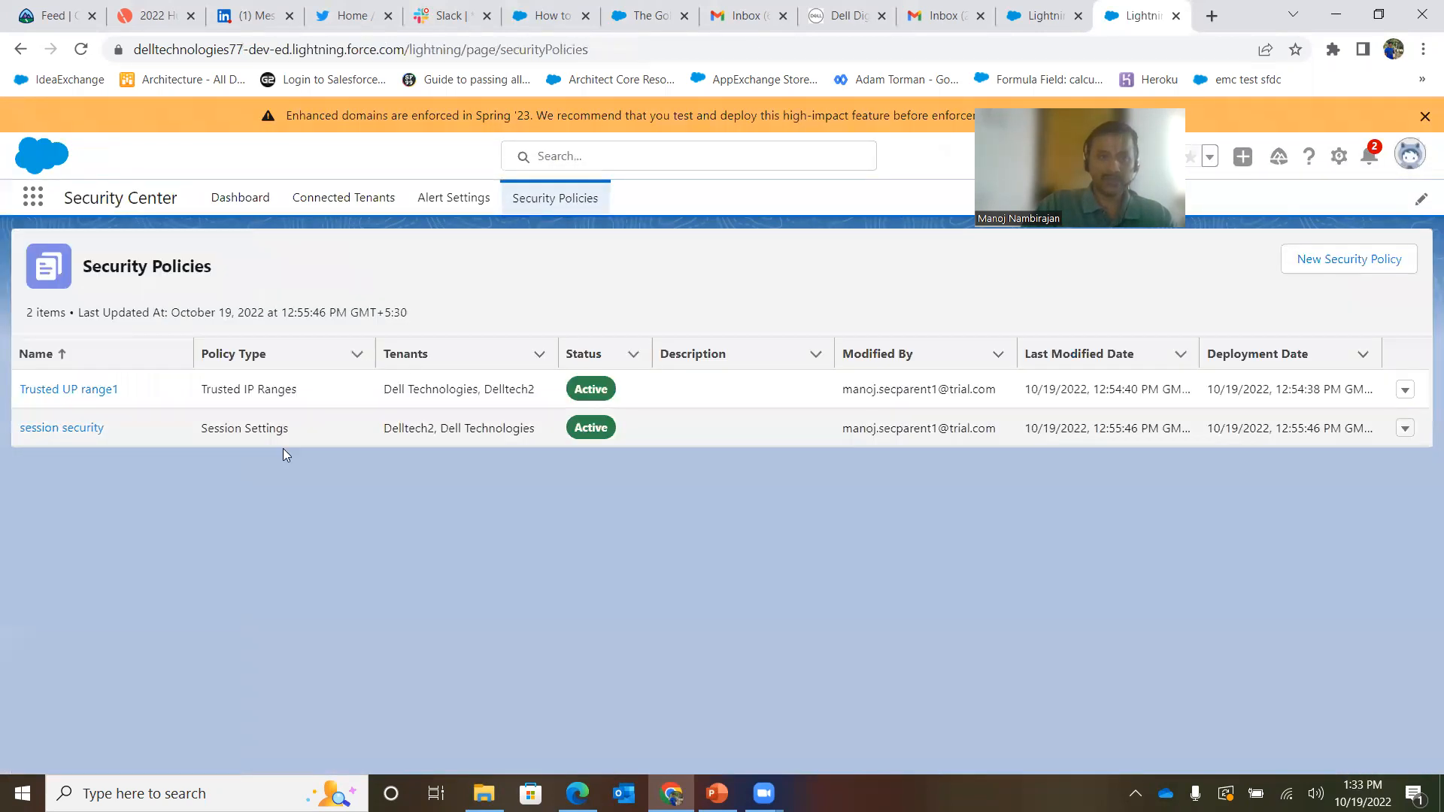
{"action": "left_click", "coordinate": [70, 390]}
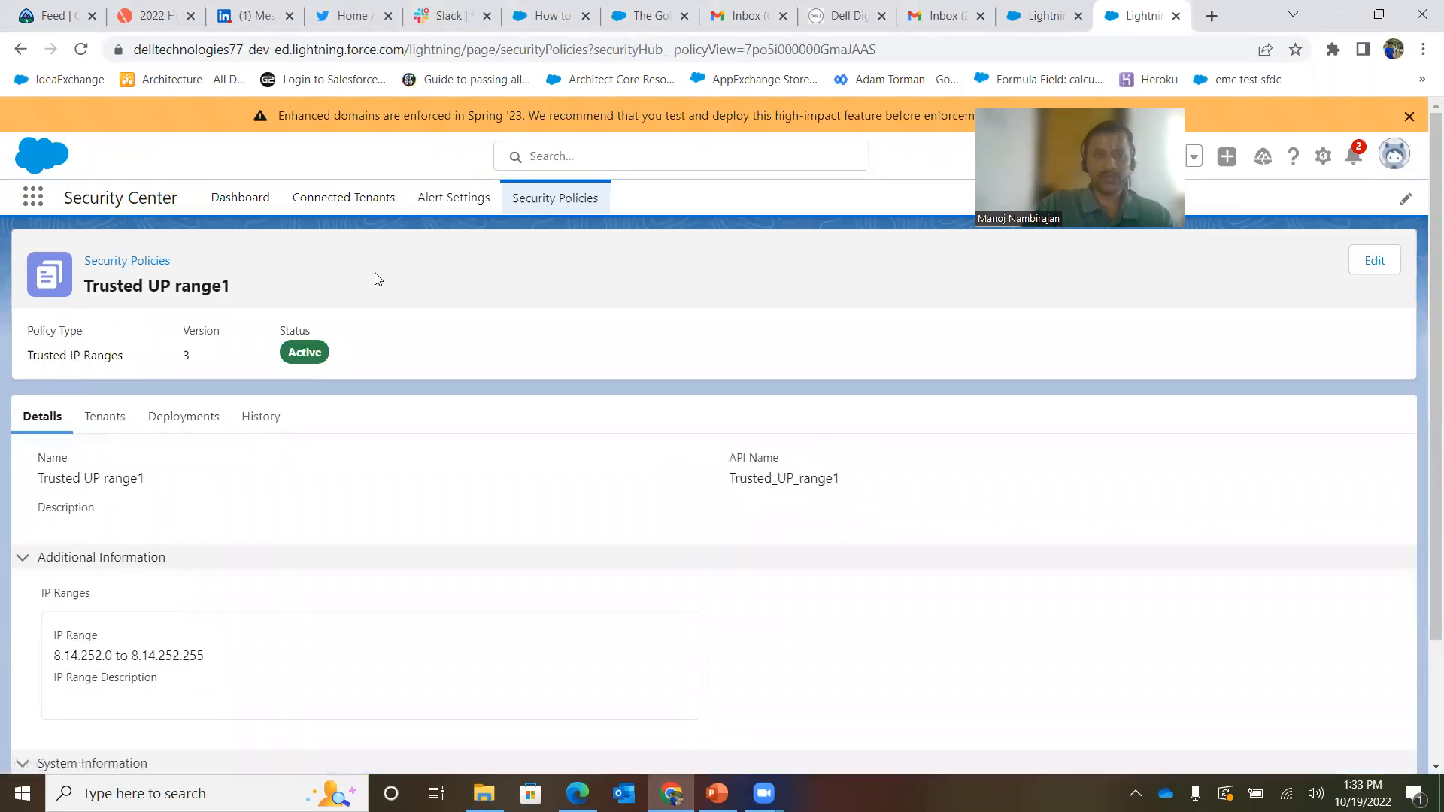
Connect a production tenant from Connected Tenants, logging in with the tenant's saved username and account password and allowing Security Center access.
{"action": "left_click", "coordinate": [352, 197]}
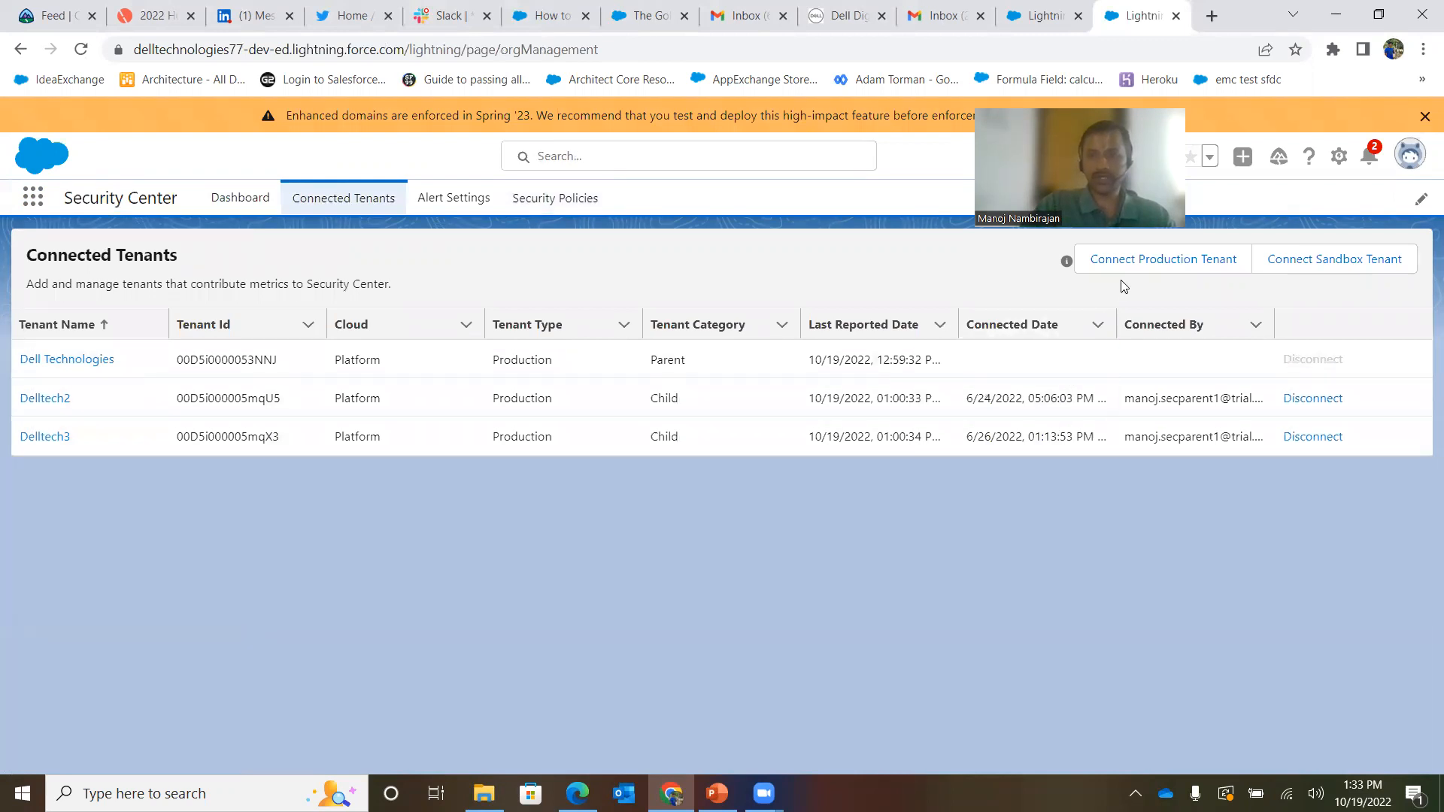
{"action": "left_click", "coordinate": [1127, 269]}
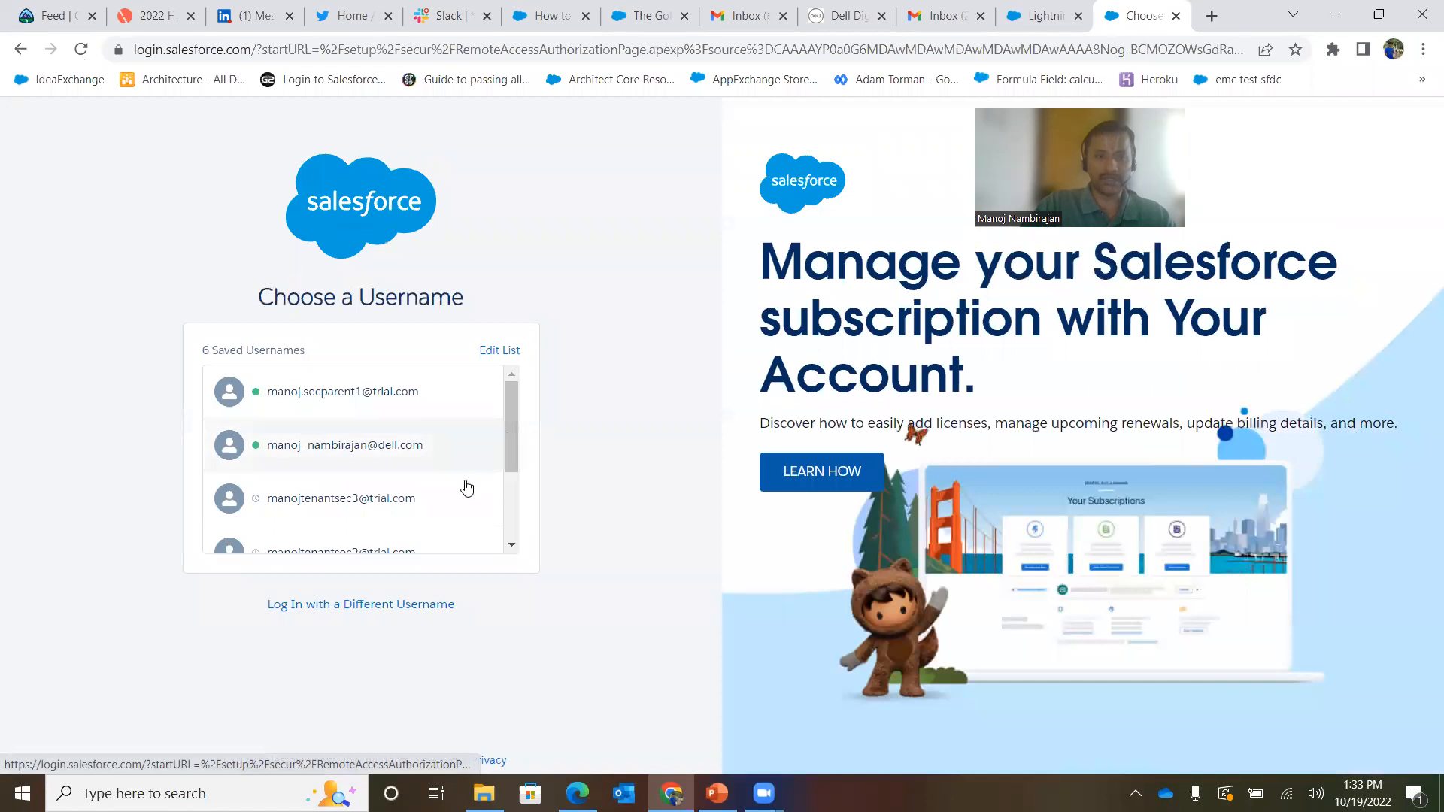
{"action": "left_click", "coordinate": [393, 500]}
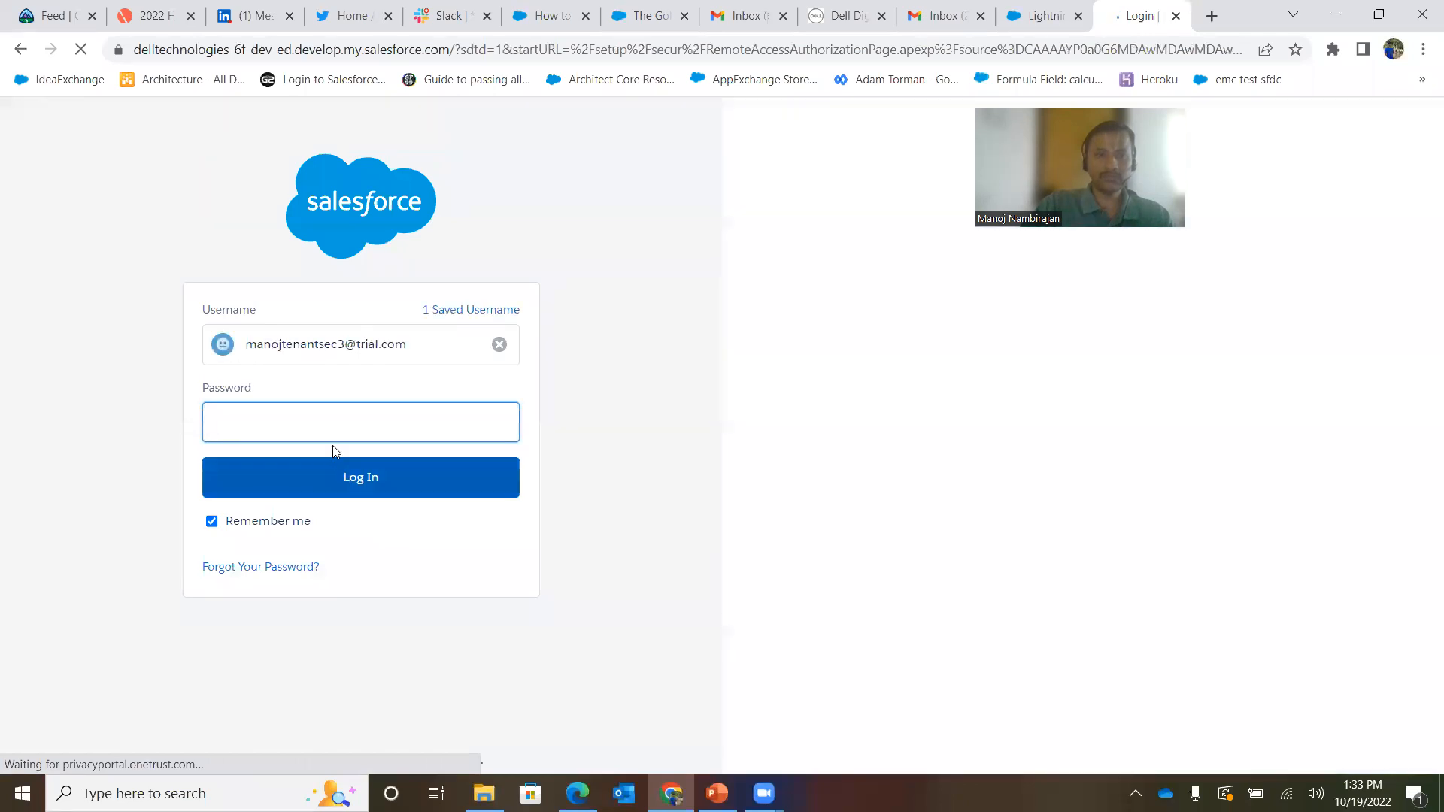
{"action": "left_click", "coordinate": [326, 423]}
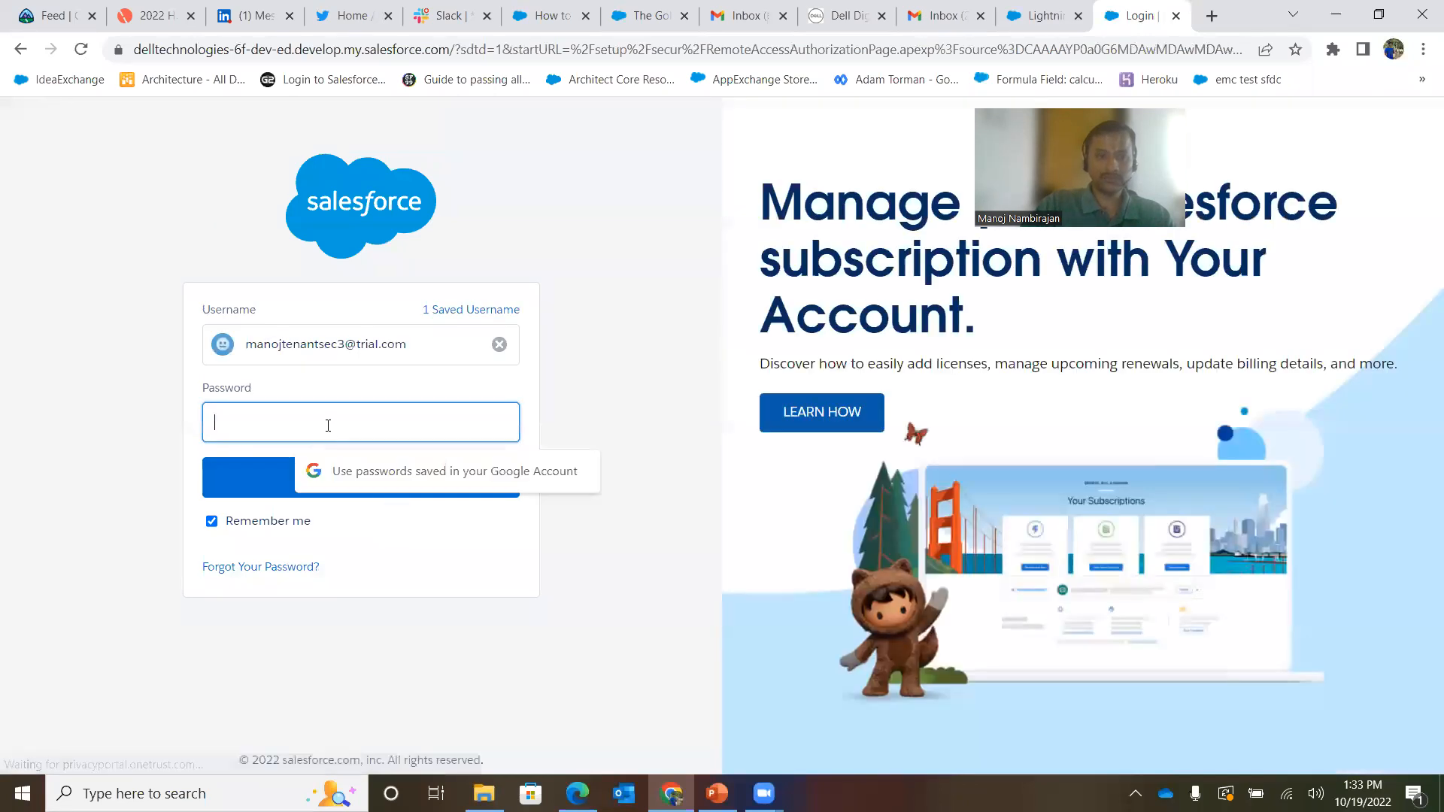
{"action": "type", "text": "•••"}
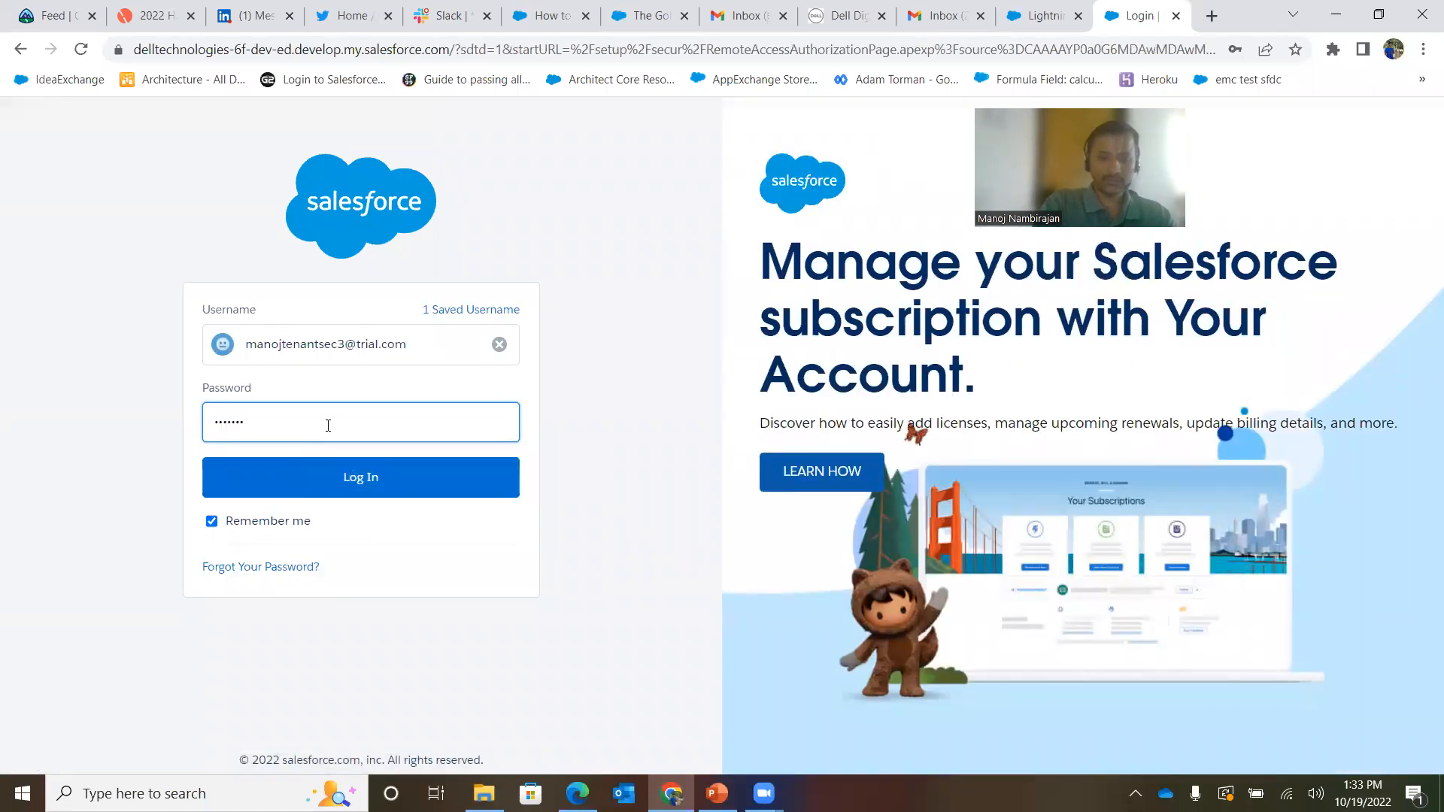
{"action": "type", "text": "••"}
{"action": "left_click", "coordinate": [379, 479]}
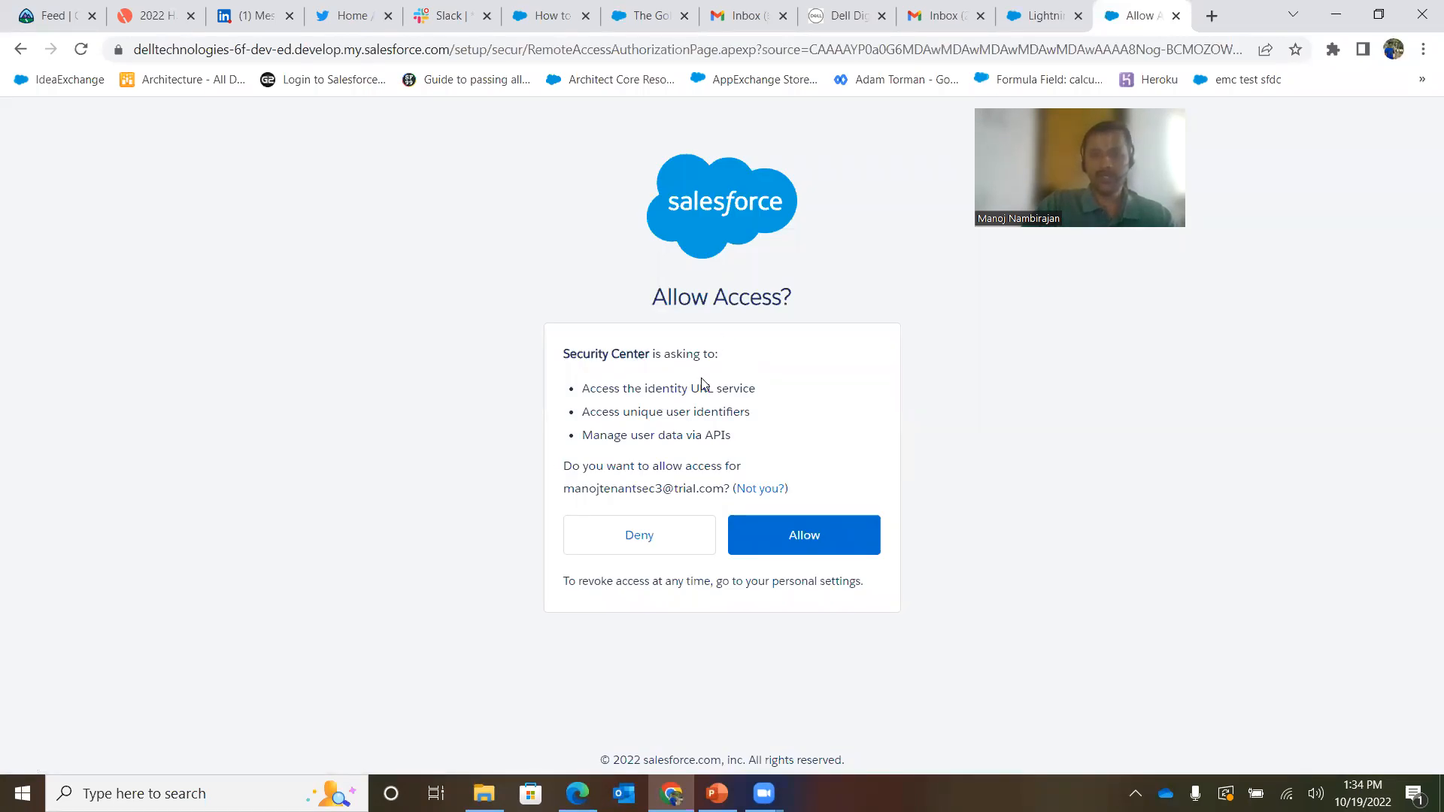
{"action": "left_click", "coordinate": [810, 543]}
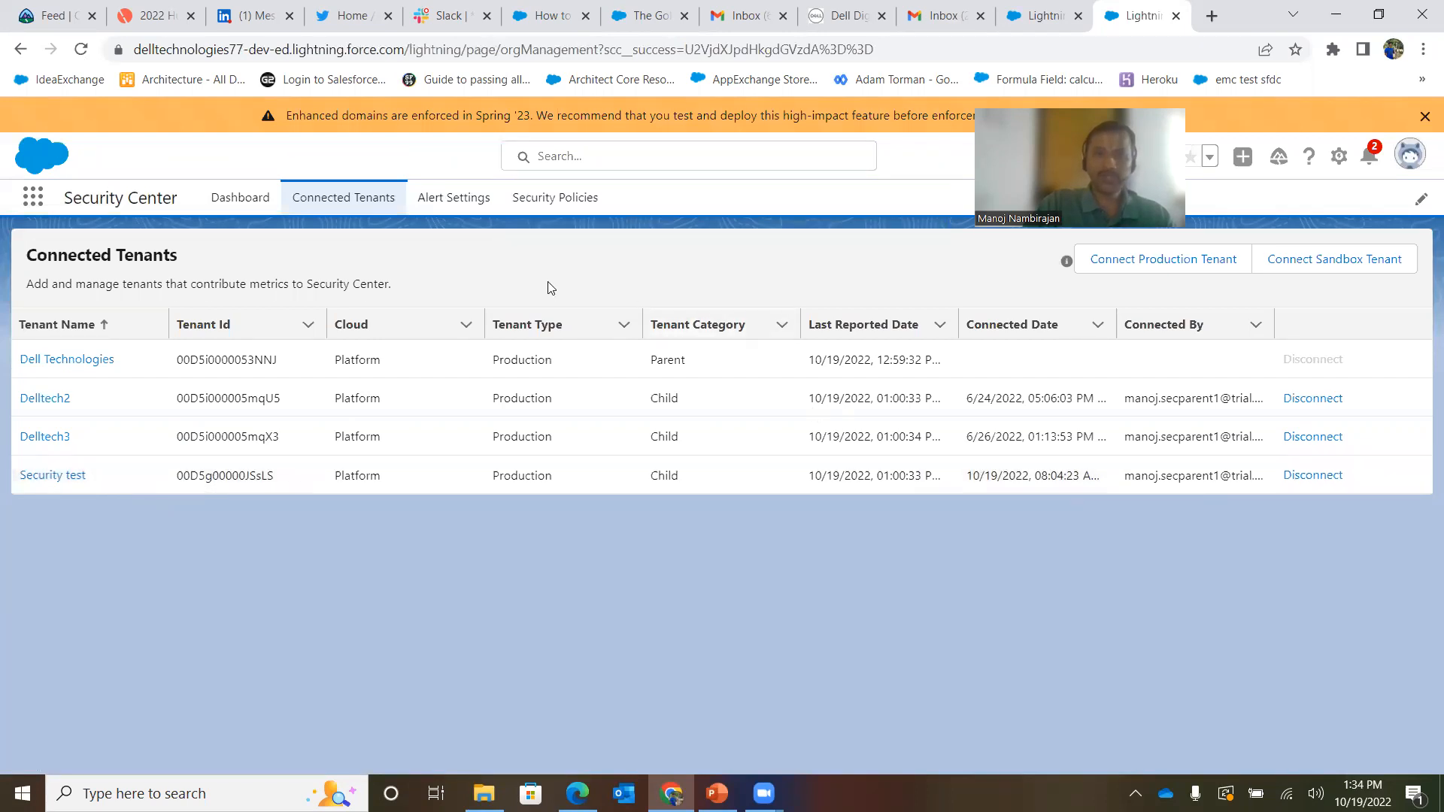
Add the Security test tenant to the Trusted UP range1 security policy, save and deploy it, and view its deployments.
{"action": "left_click", "coordinate": [552, 199]}
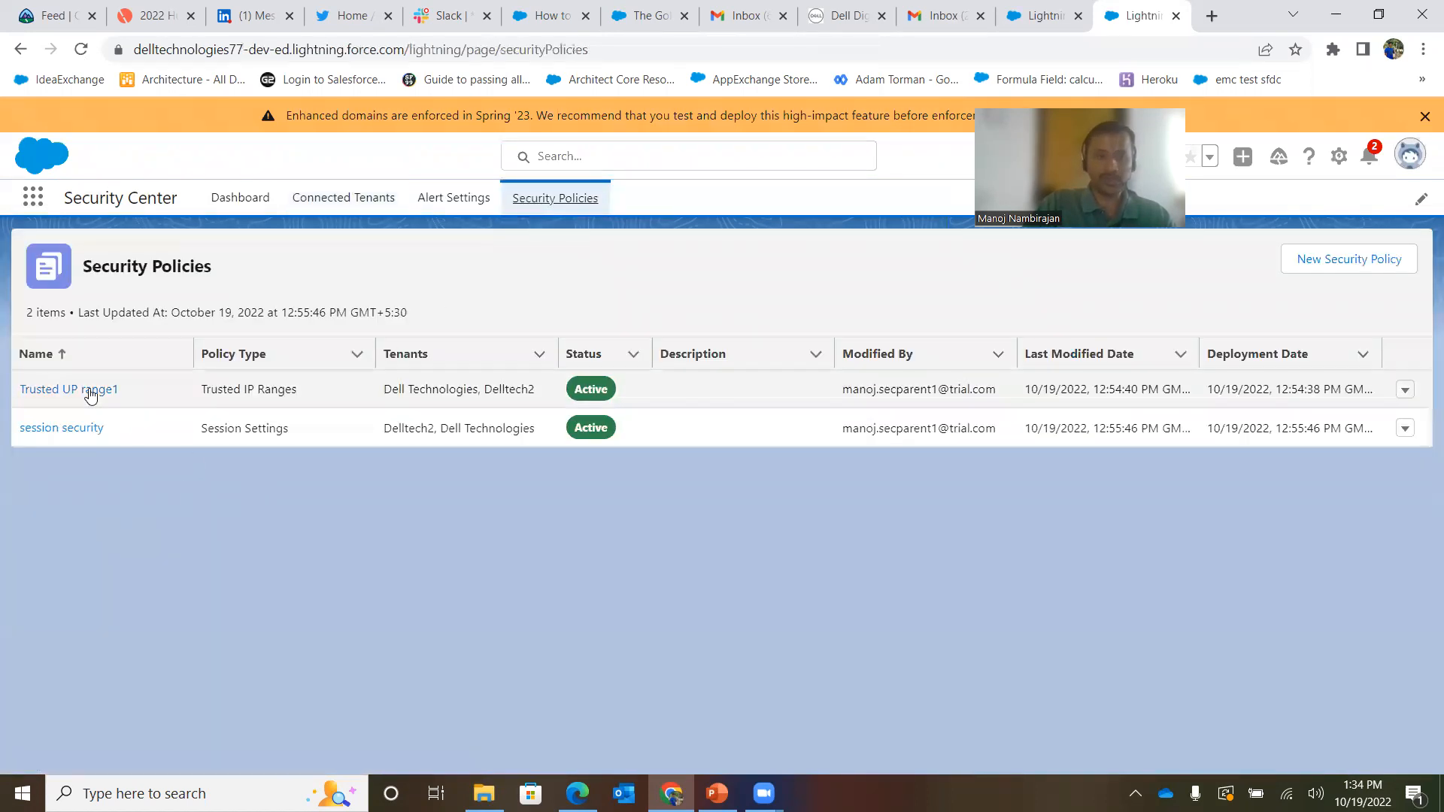
{"action": "left_click", "coordinate": [88, 391]}
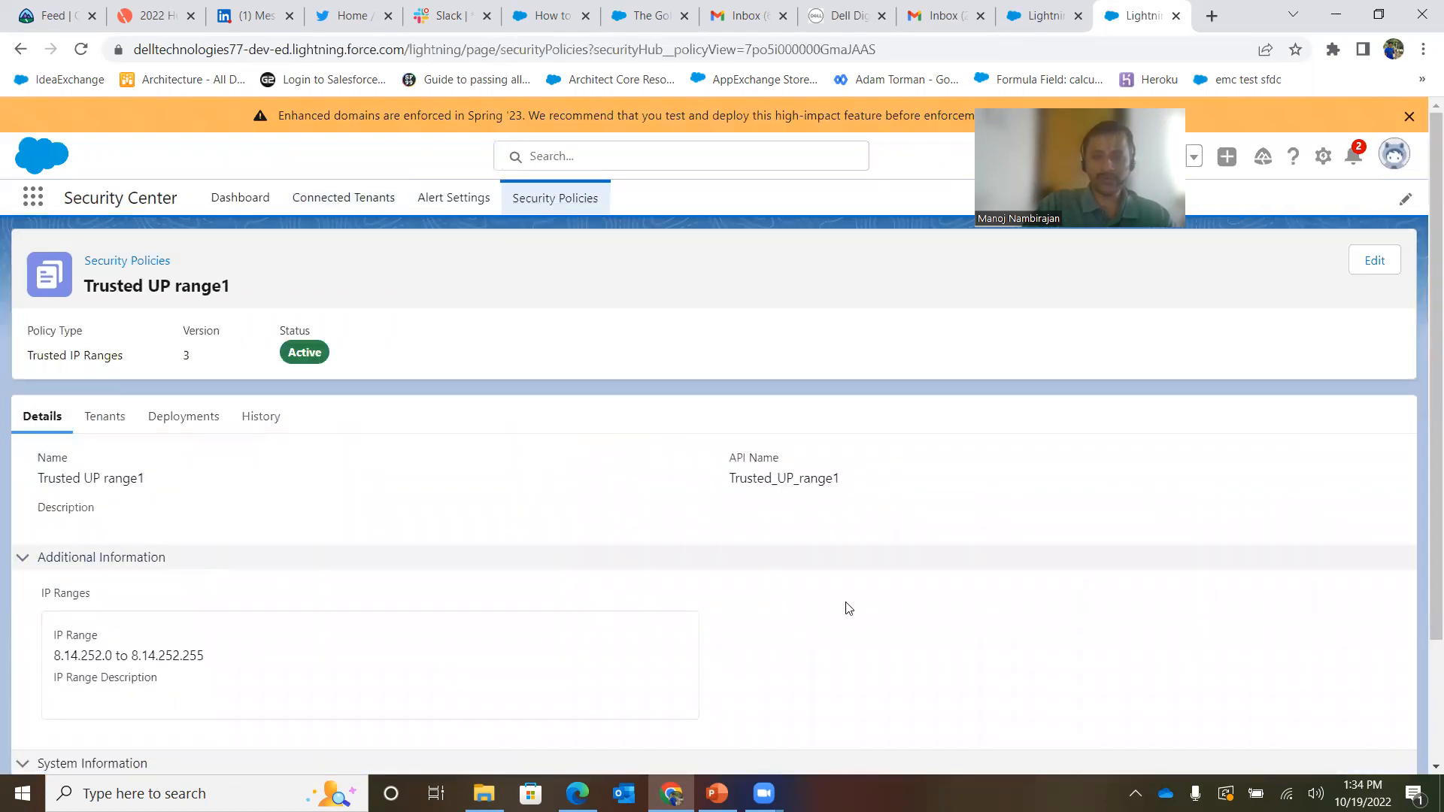
{"action": "scroll", "coordinate": [1423, 472], "scroll_direction": "down", "scroll_amount": 2}
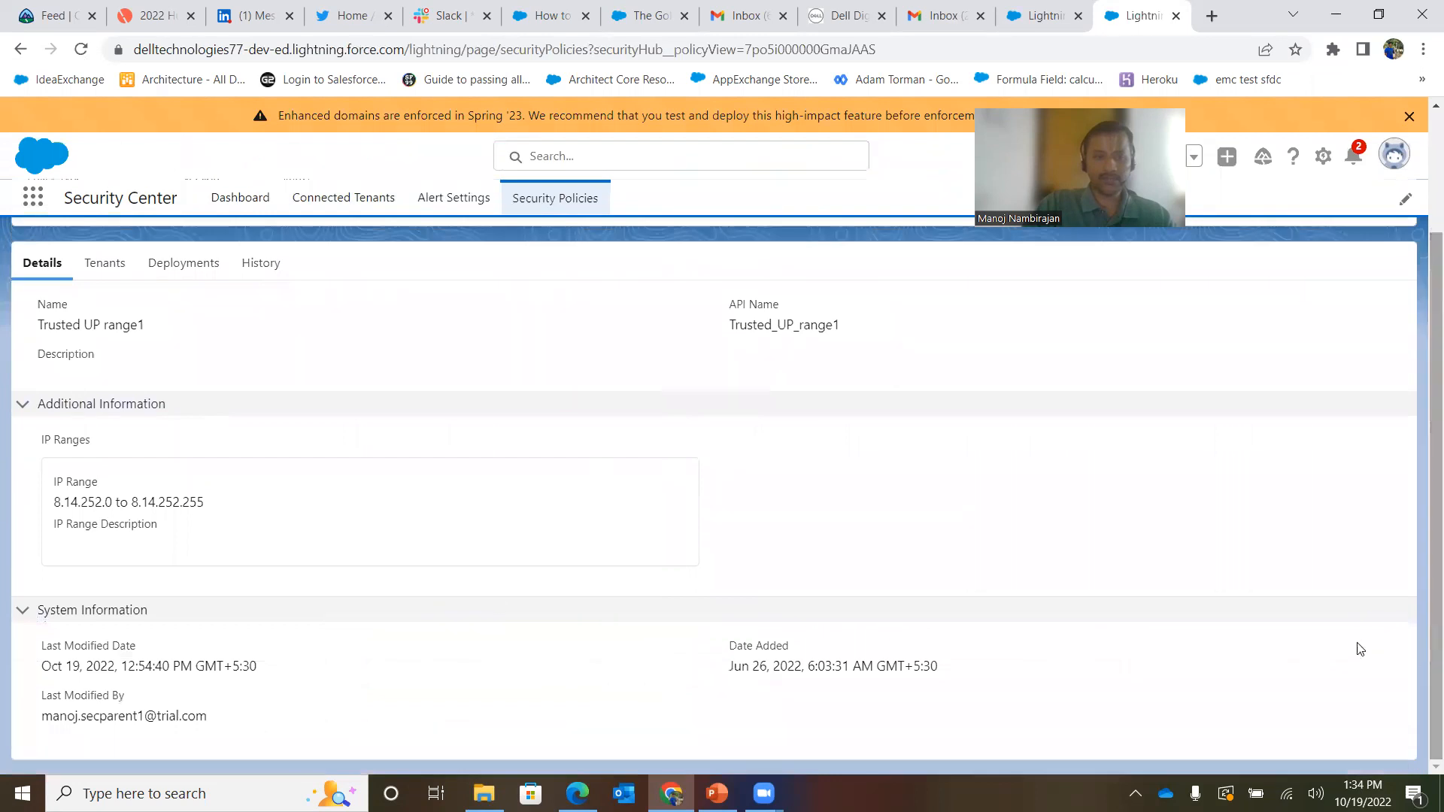
{"action": "scroll", "coordinate": [1424, 579], "scroll_direction": "up", "scroll_amount": 2}
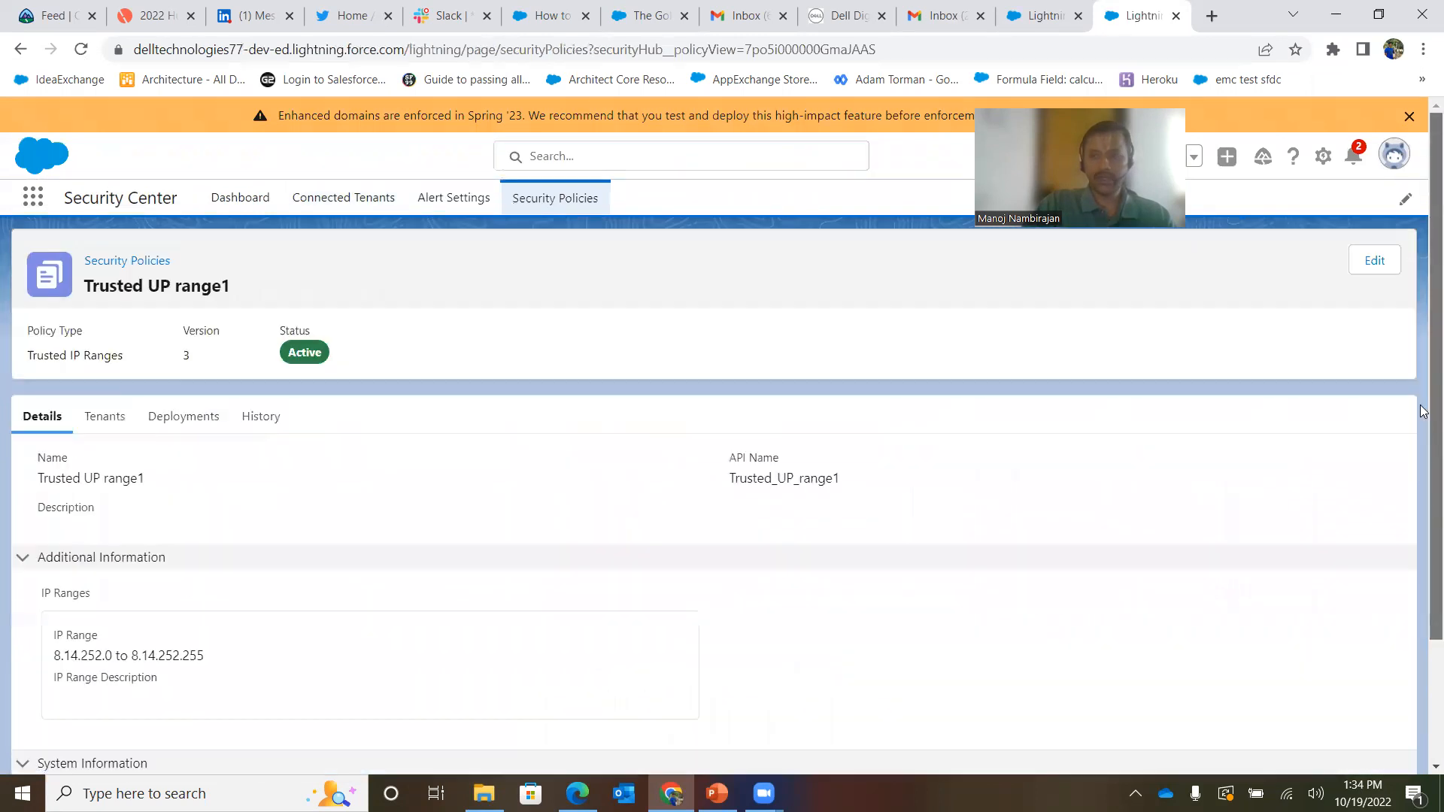
{"action": "left_click", "coordinate": [1374, 262]}
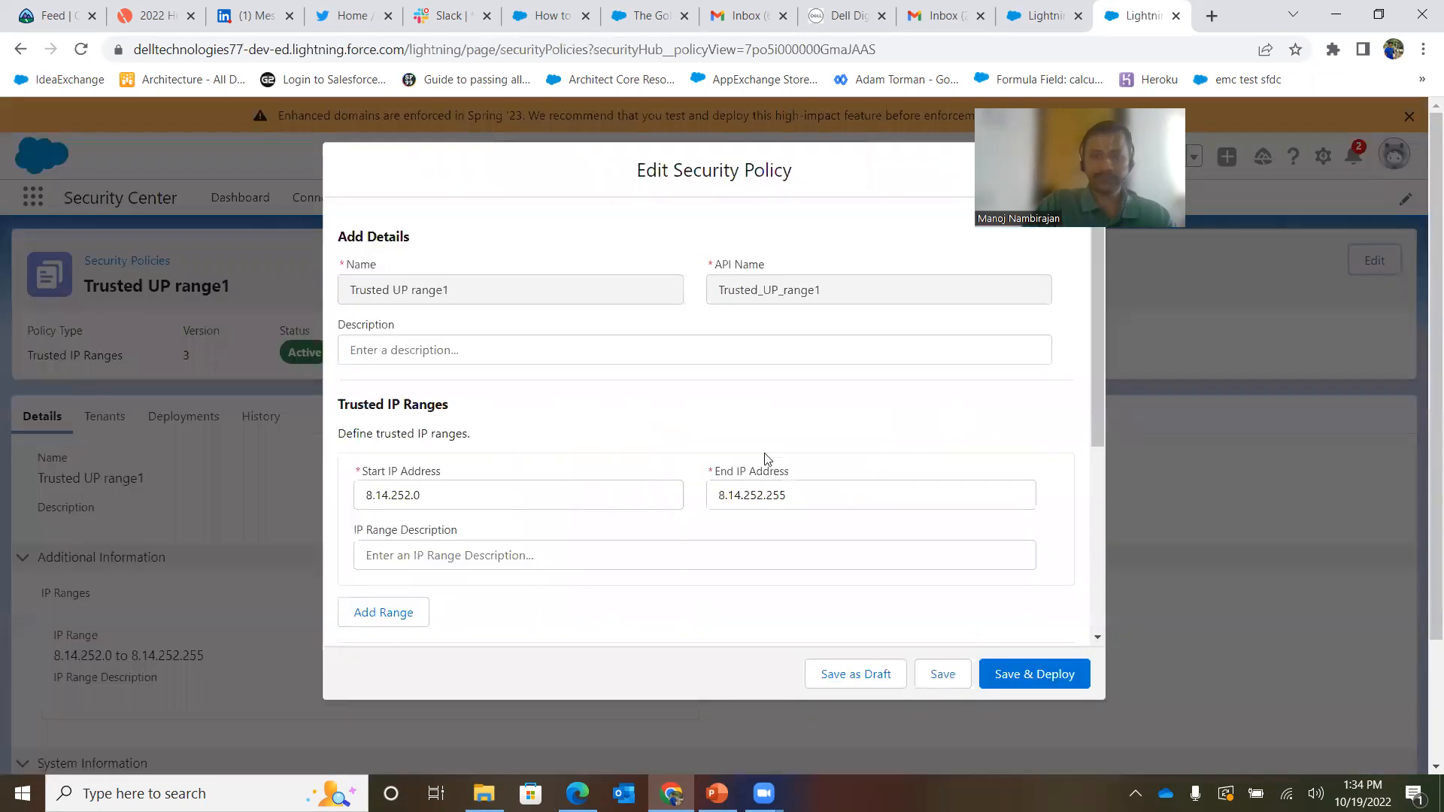
{"action": "left_click_drag", "start_coordinate": [1096, 414], "coordinate": [1134, 627]}
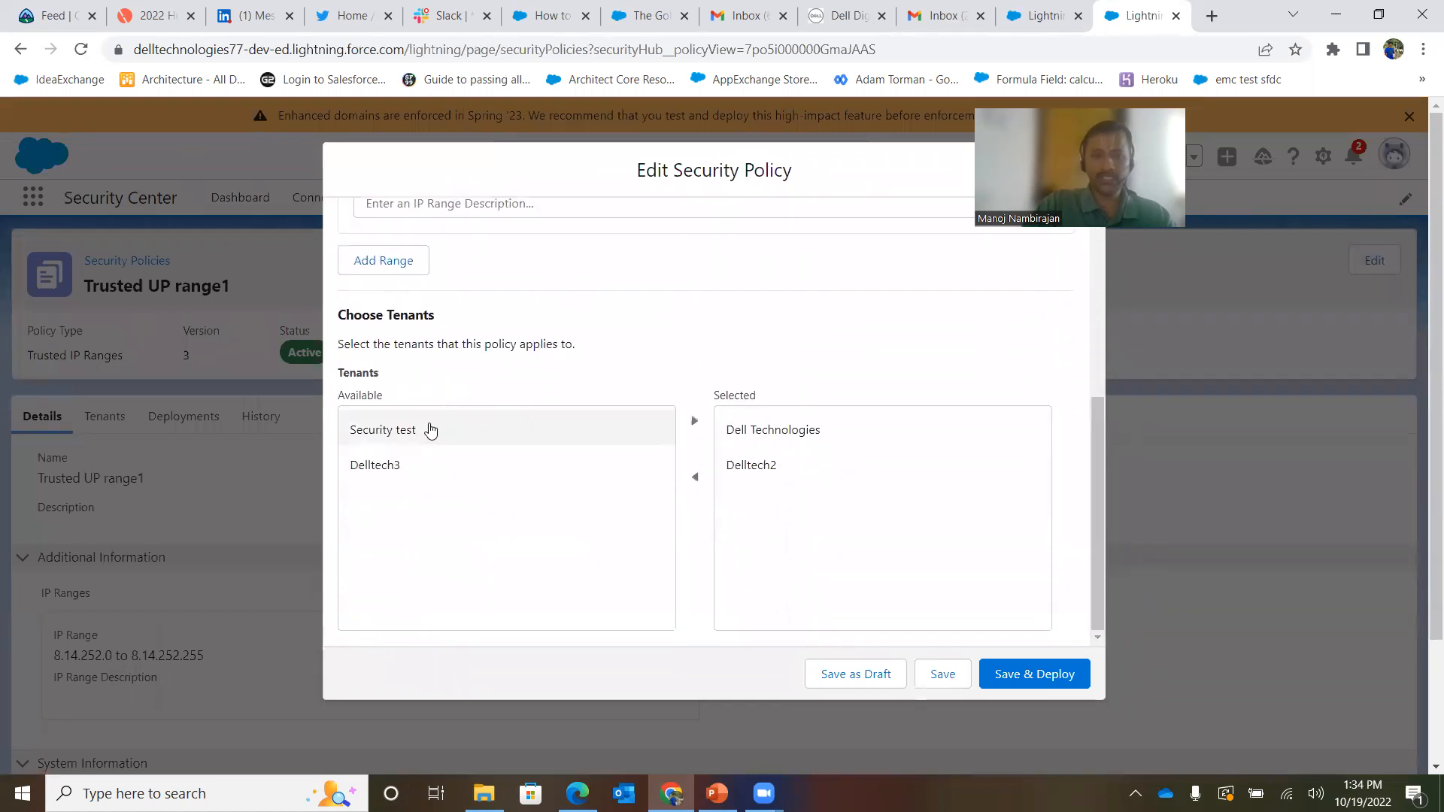
{"action": "left_click", "coordinate": [394, 433]}
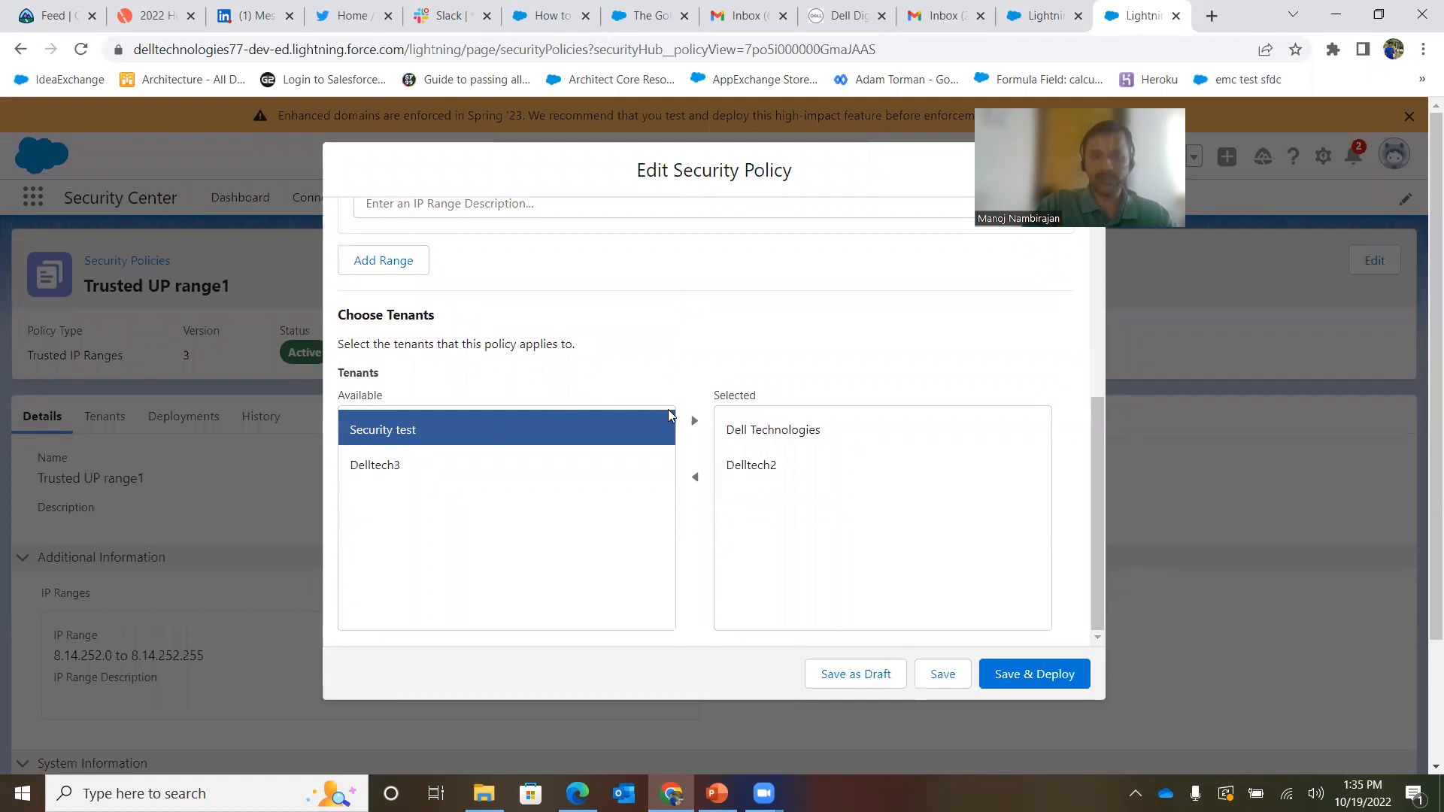
{"action": "left_click", "coordinate": [696, 423]}
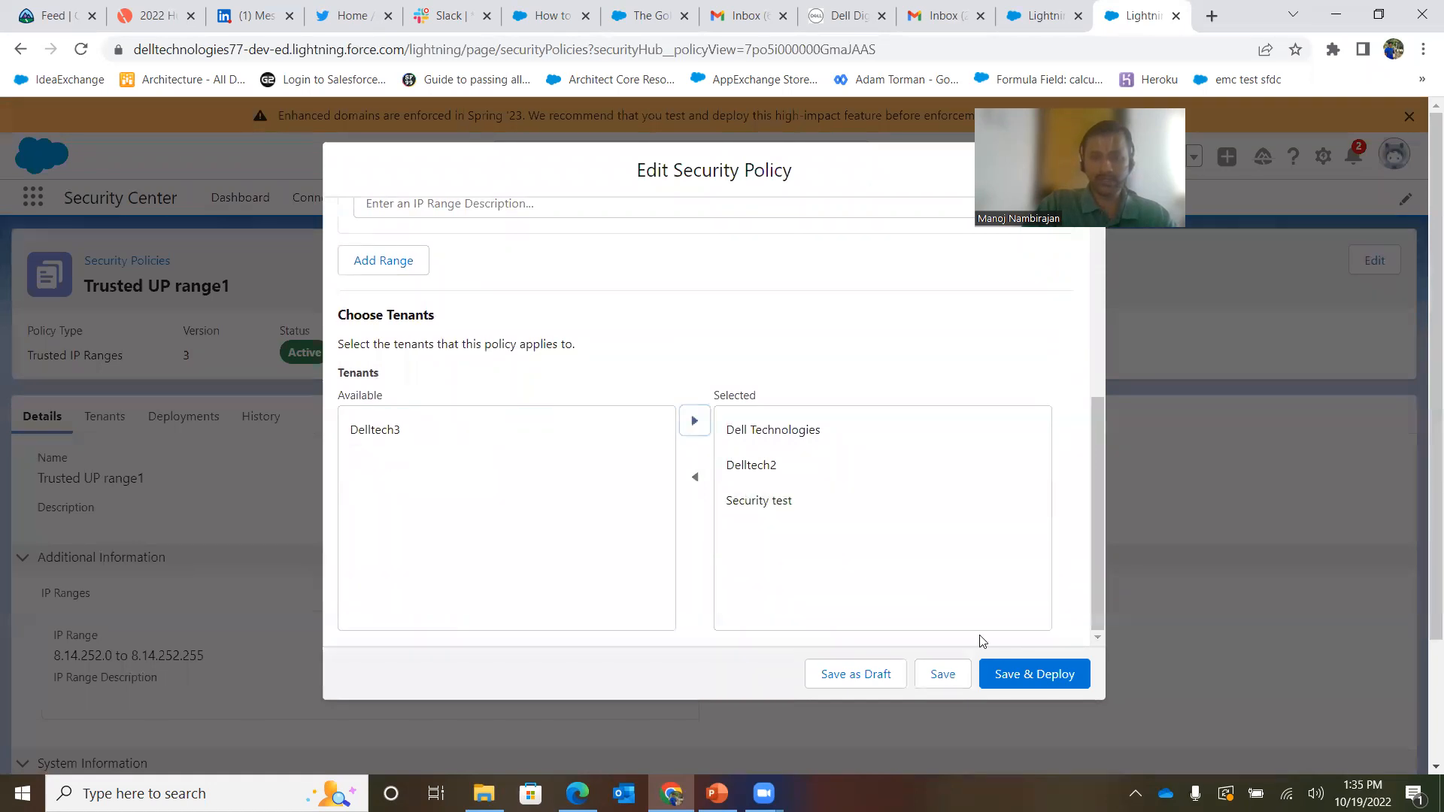
{"action": "left_click", "coordinate": [1034, 675]}
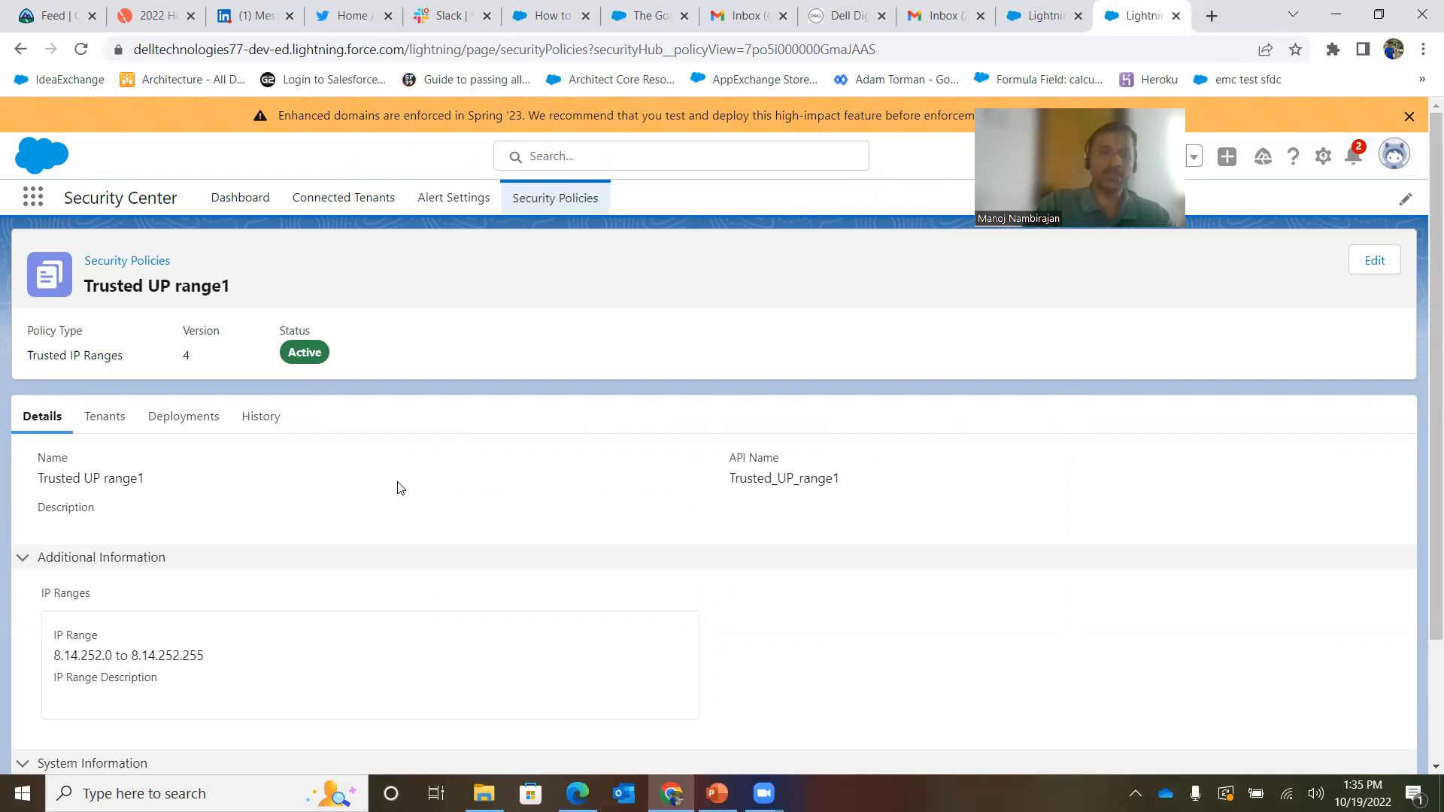
{"action": "left_click", "coordinate": [183, 427]}
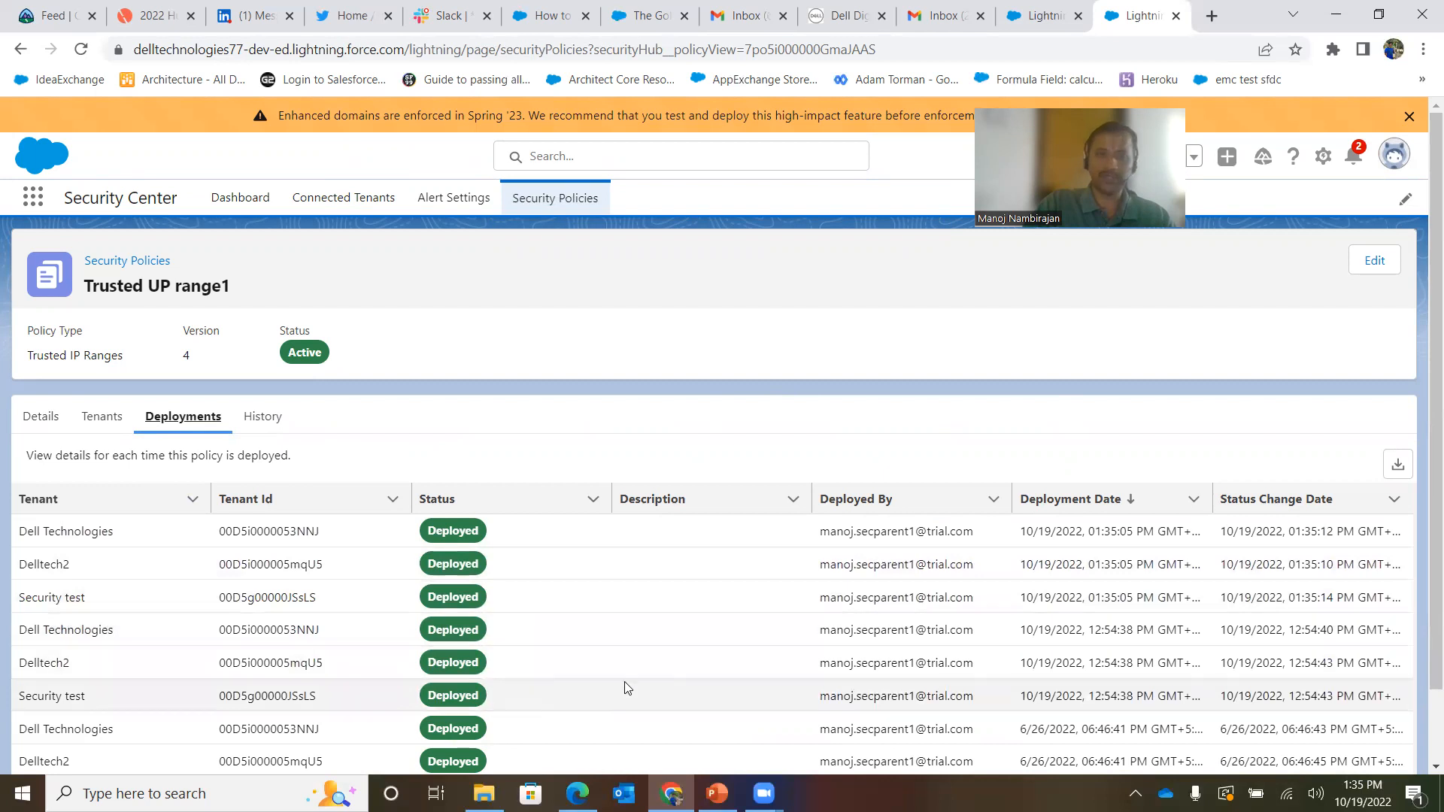
Set the session security policy's timeout value to 4 hours, and save and deploy the policy.
{"action": "left_click", "coordinate": [548, 197]}
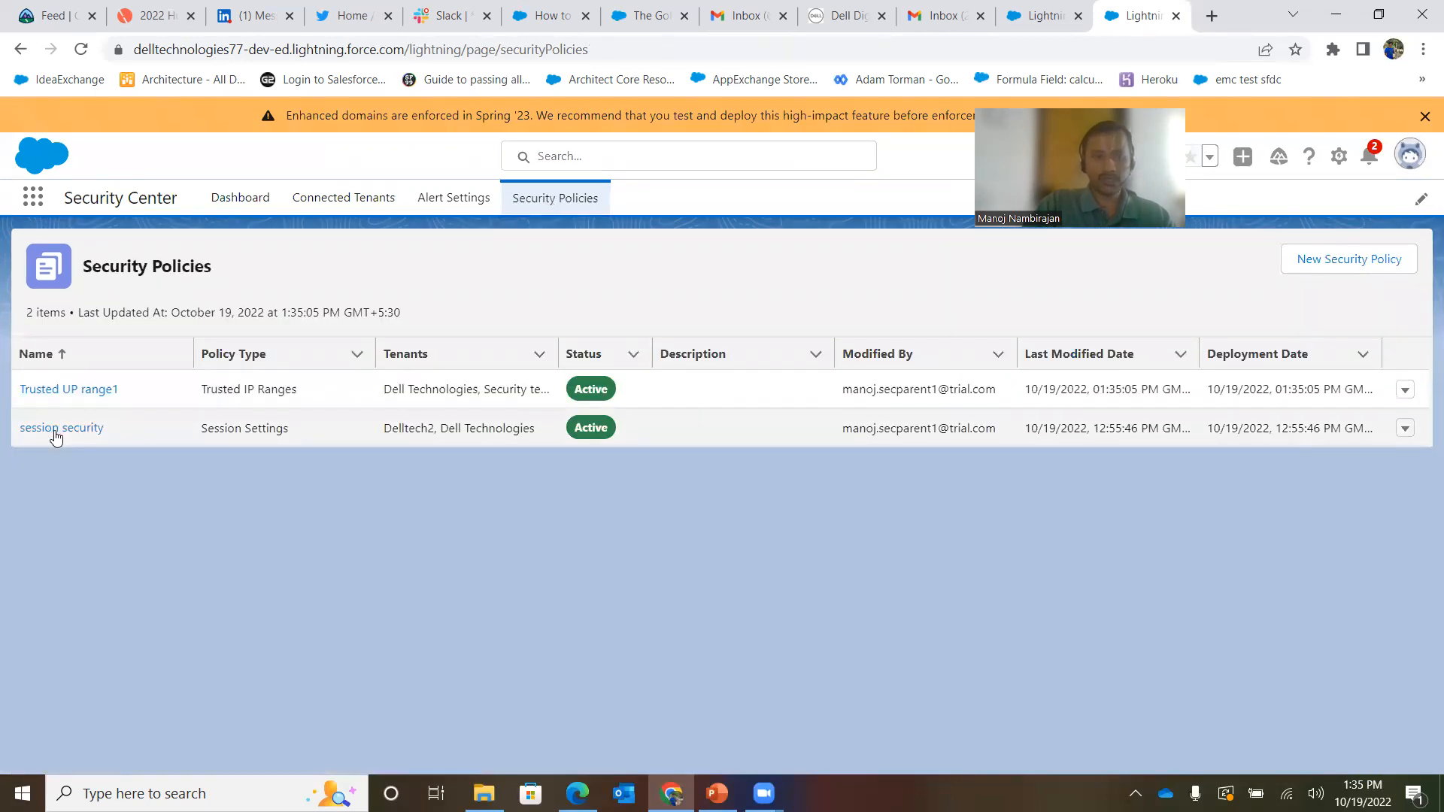
{"action": "left_click", "coordinate": [56, 429]}
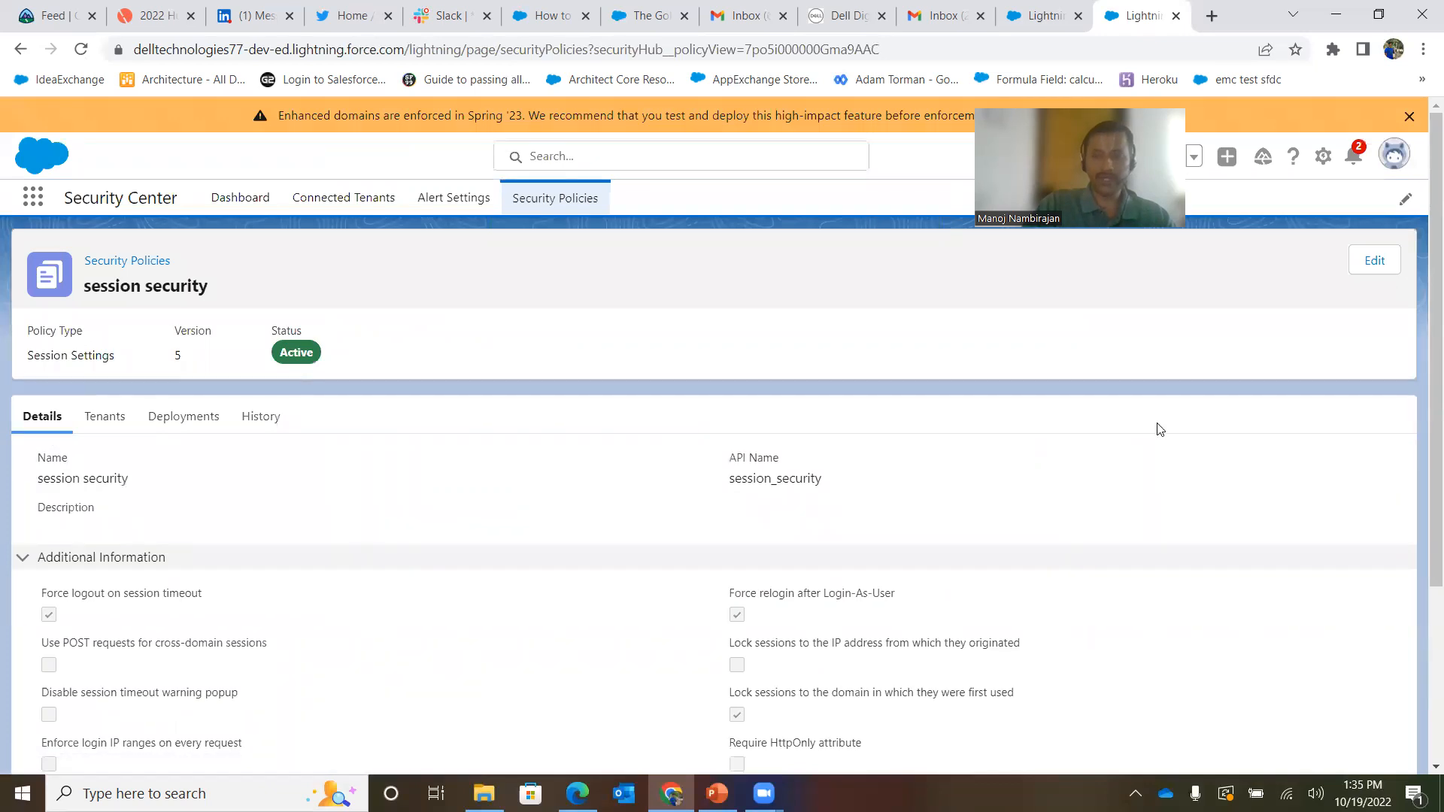
{"action": "left_click_drag", "start_coordinate": [1435, 418], "coordinate": [1424, 691]}
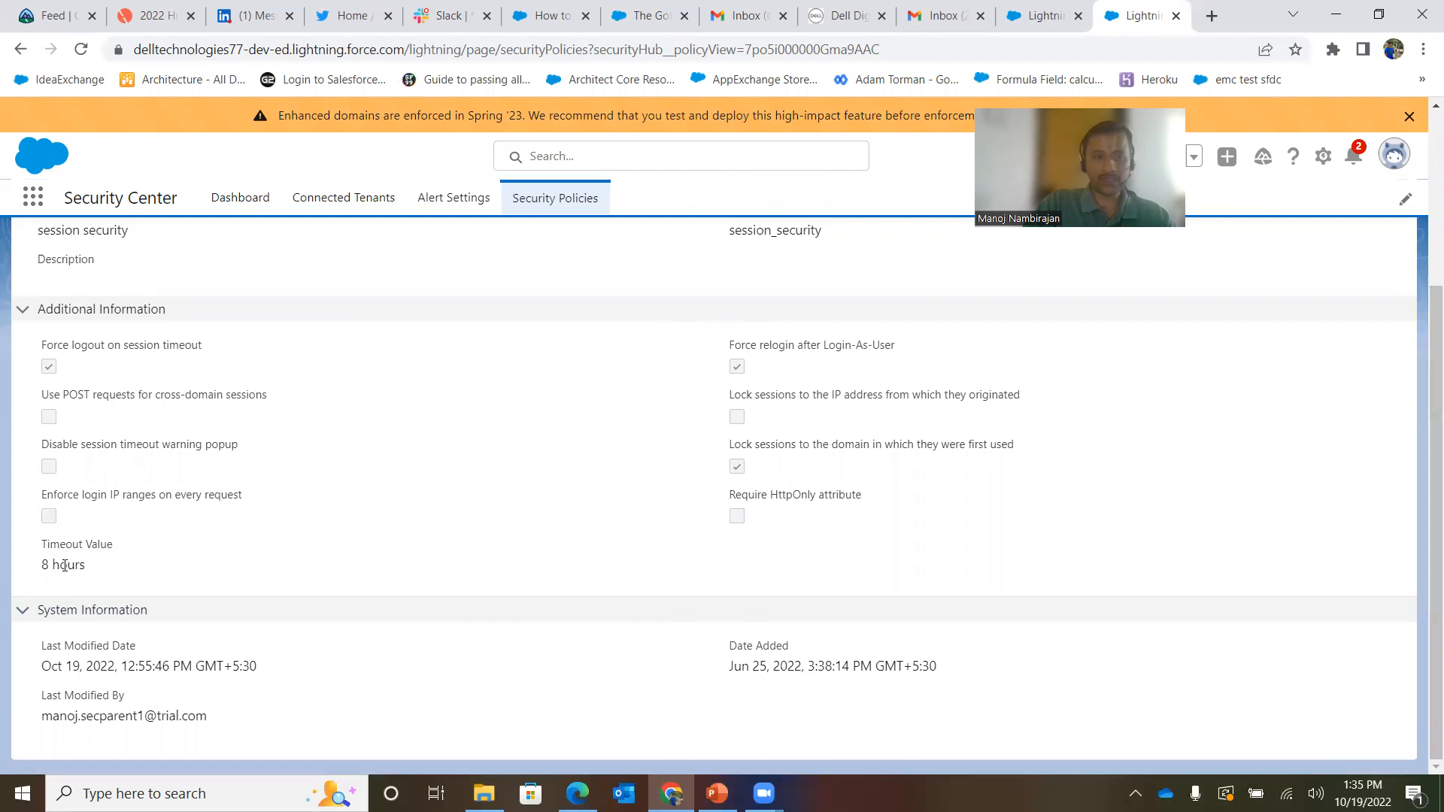
{"action": "left_click_drag", "start_coordinate": [1424, 480], "coordinate": [1423, 307]}
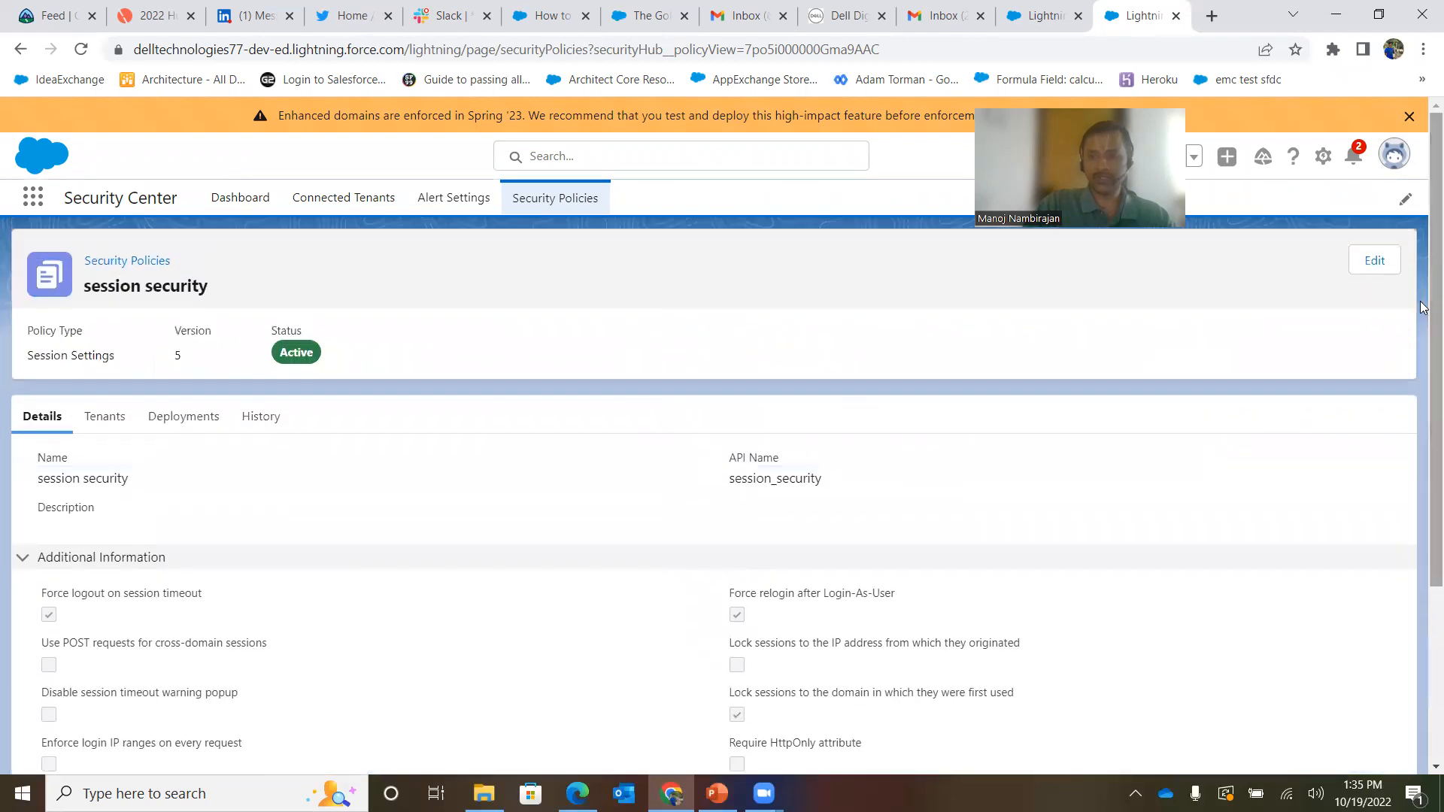
{"action": "left_click", "coordinate": [1381, 265]}
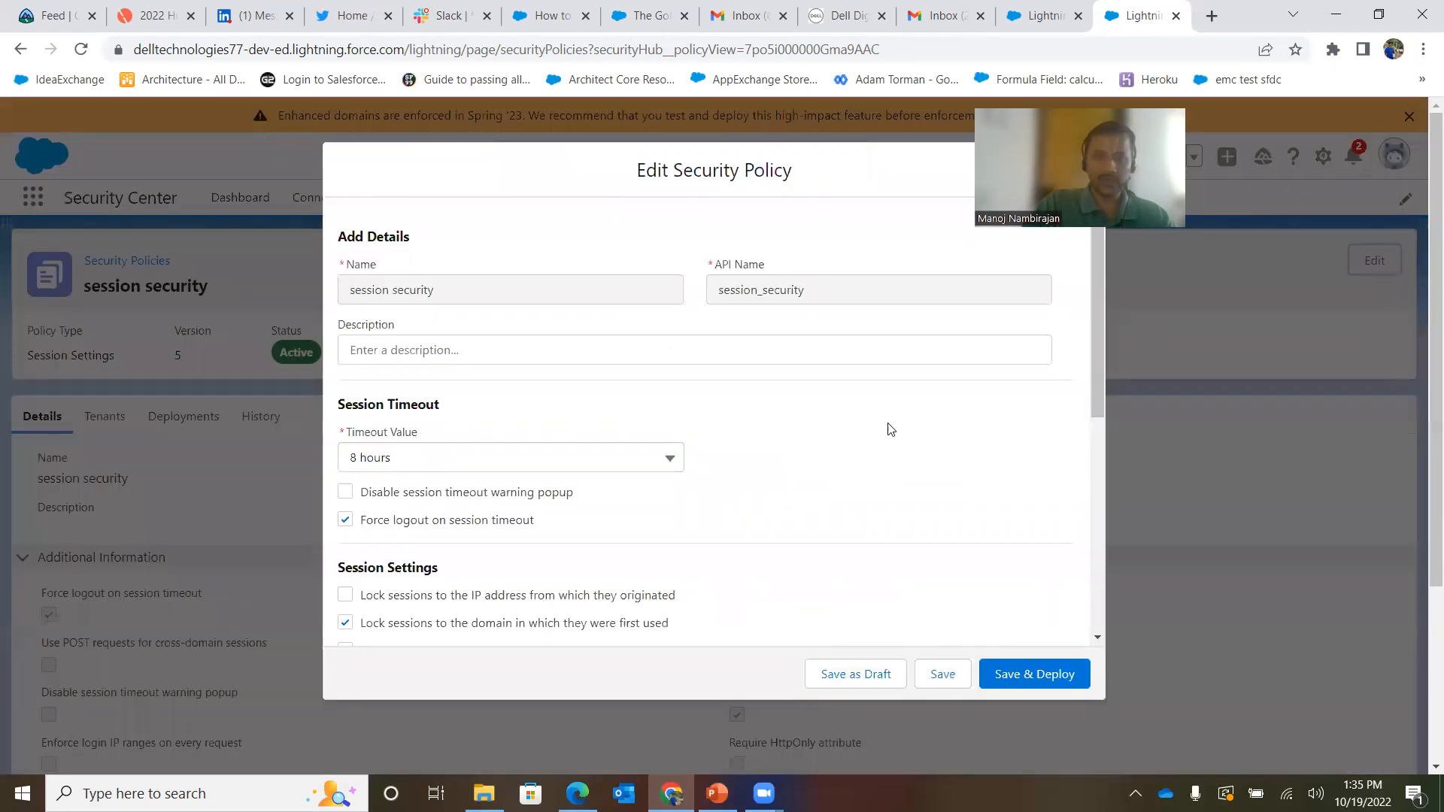
{"action": "left_click", "coordinate": [651, 466]}
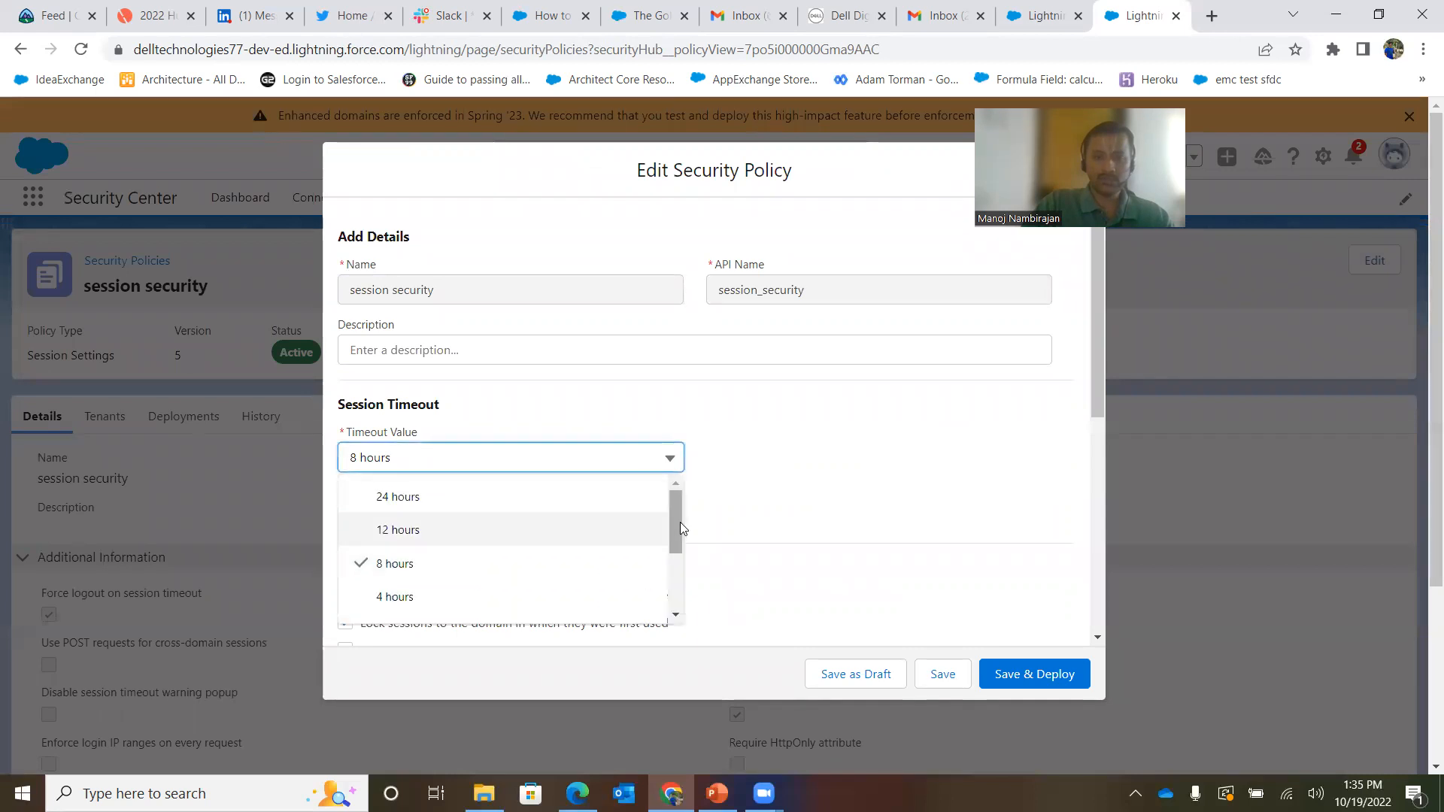
{"action": "left_click_drag", "start_coordinate": [680, 522], "coordinate": [680, 585]}
{"action": "left_click", "coordinate": [692, 557]}
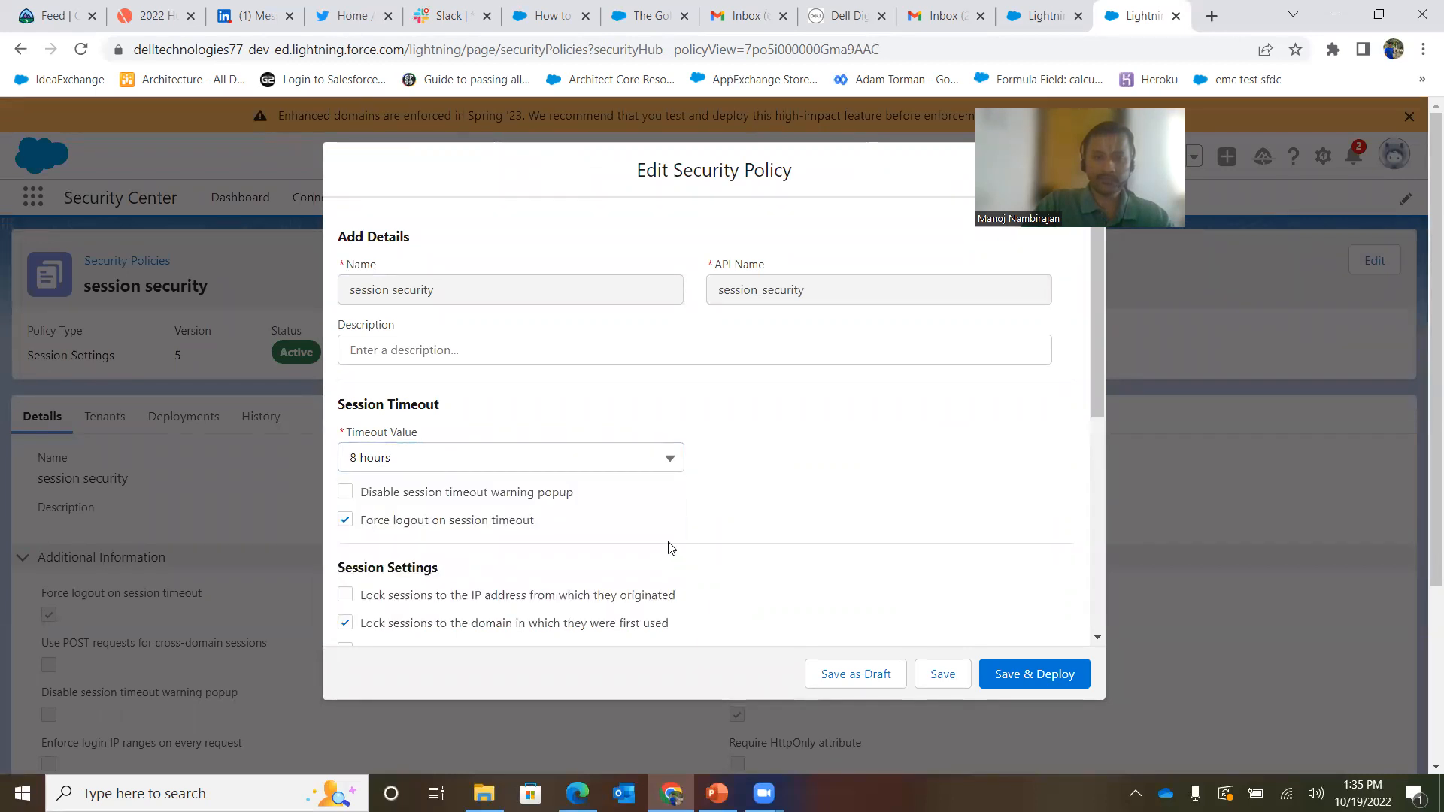
{"action": "left_click", "coordinate": [635, 466]}
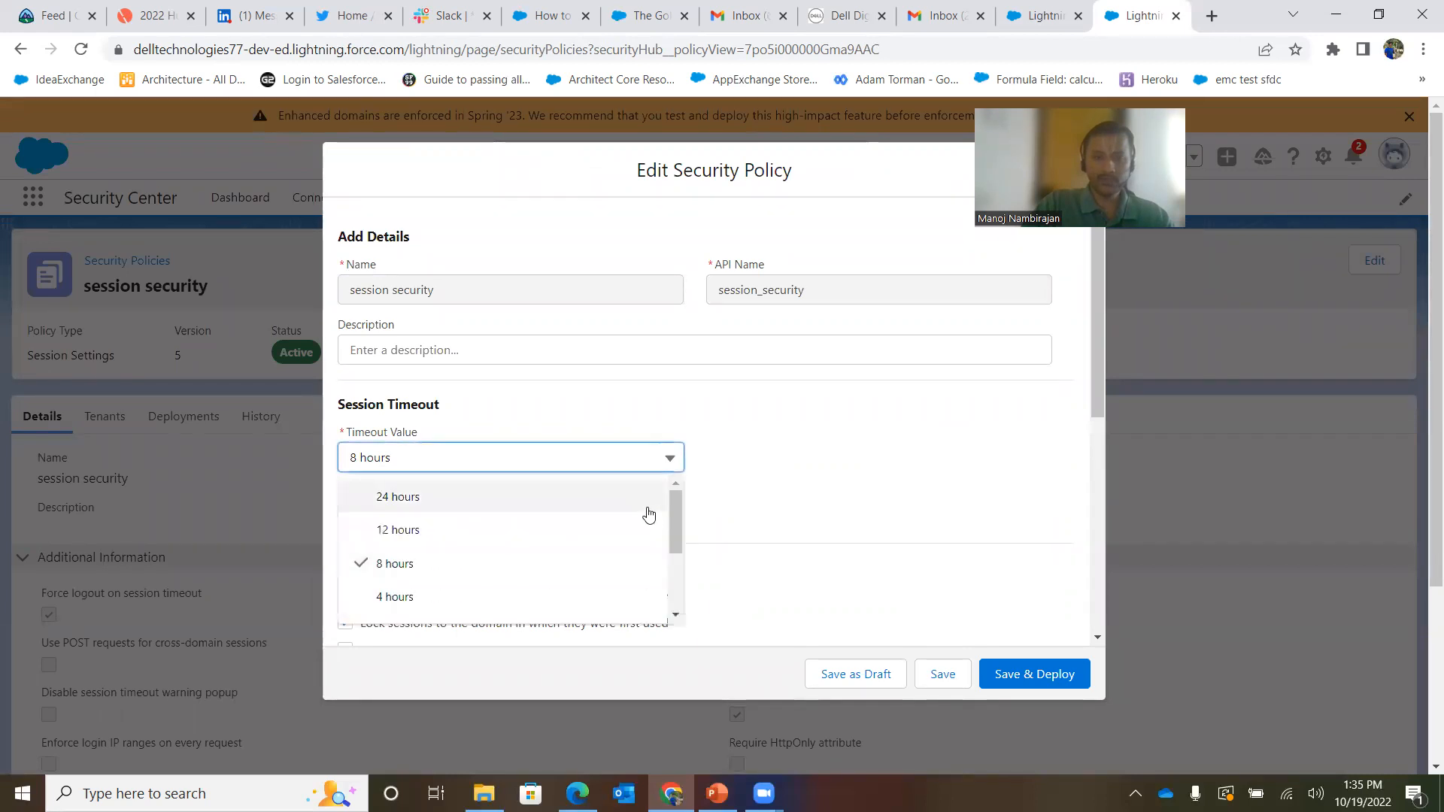
{"action": "left_click", "coordinate": [486, 599]}
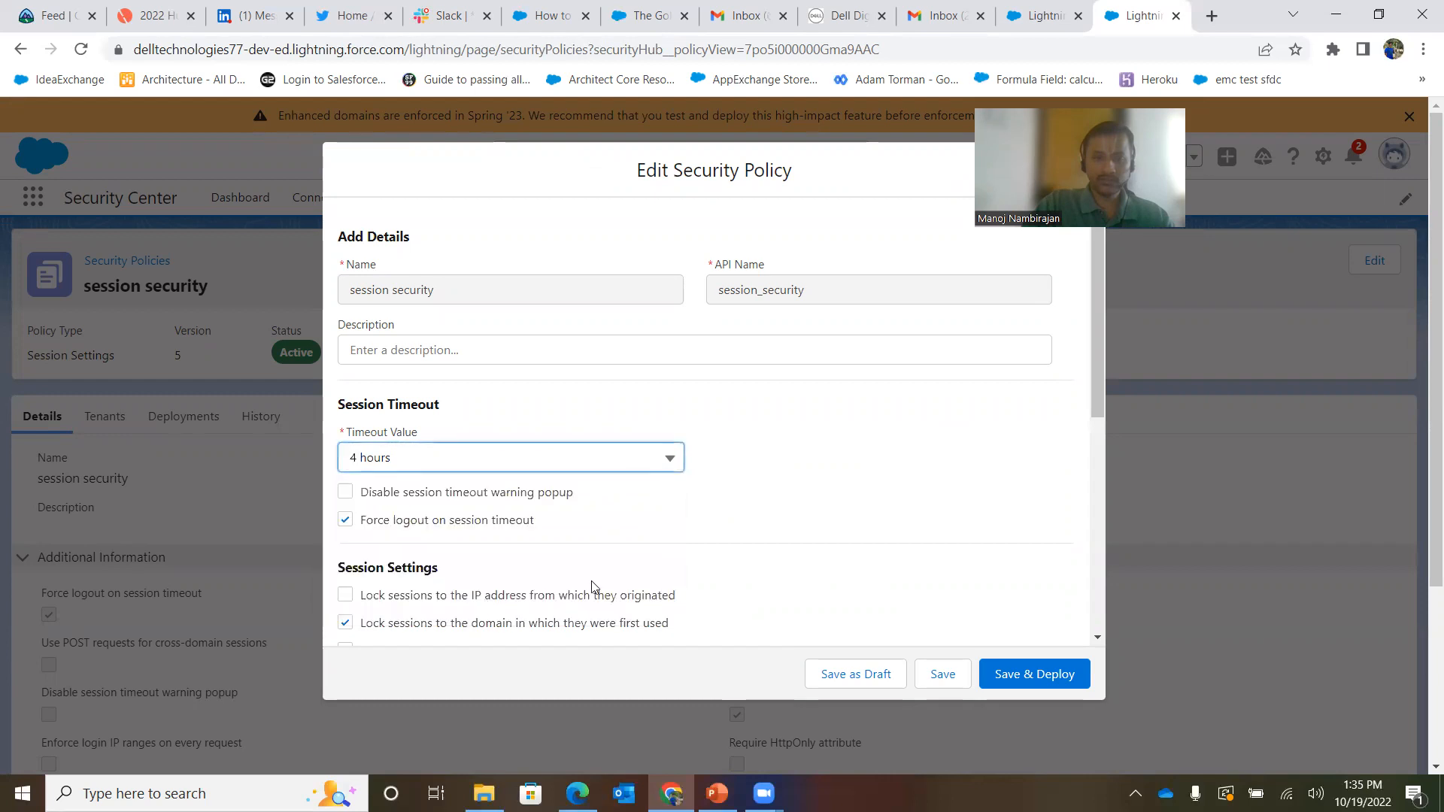
{"action": "left_click", "coordinate": [1020, 675]}
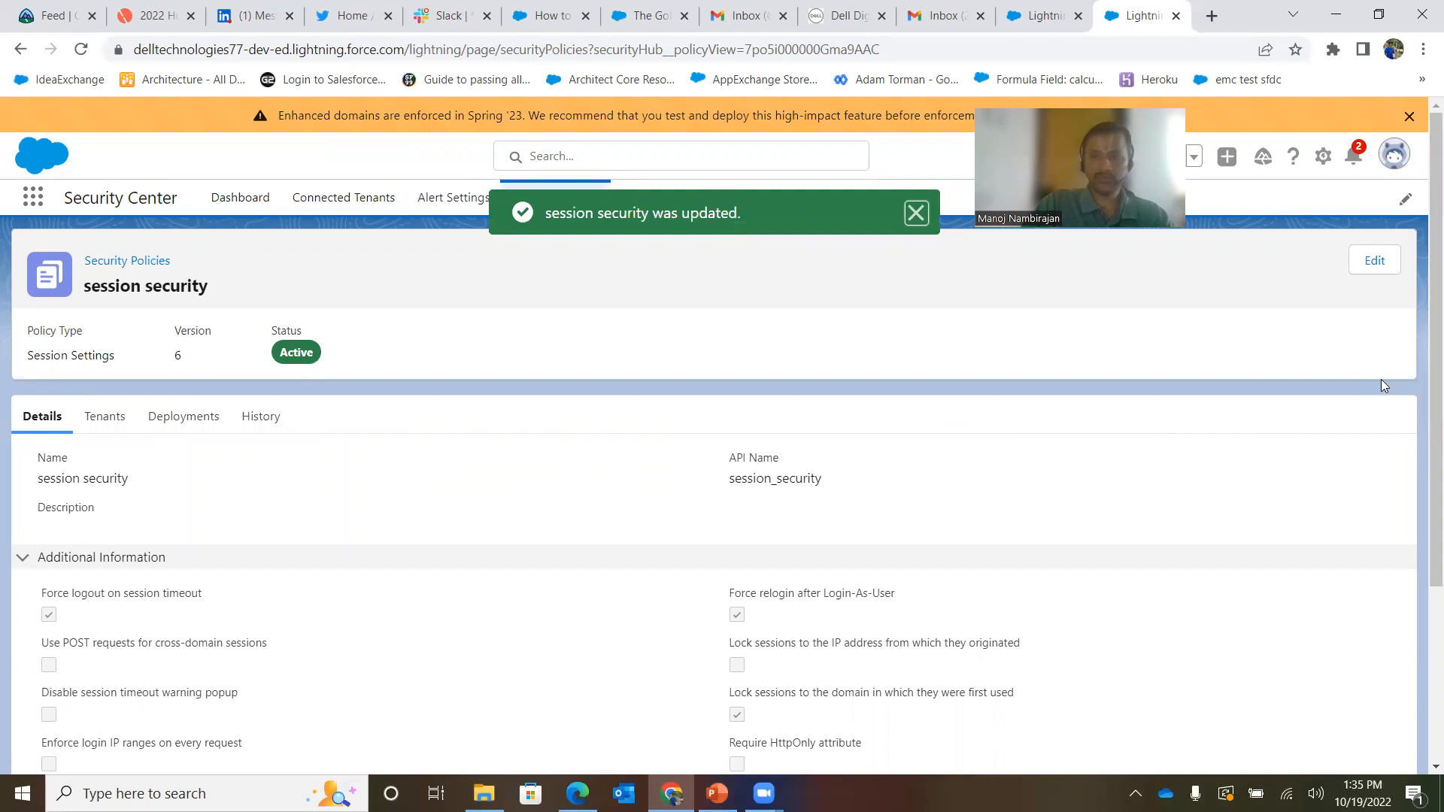
Add the Security test tenant to the session security policy's selected tenants, and save and deploy the policy.
{"action": "left_click", "coordinate": [1370, 260]}
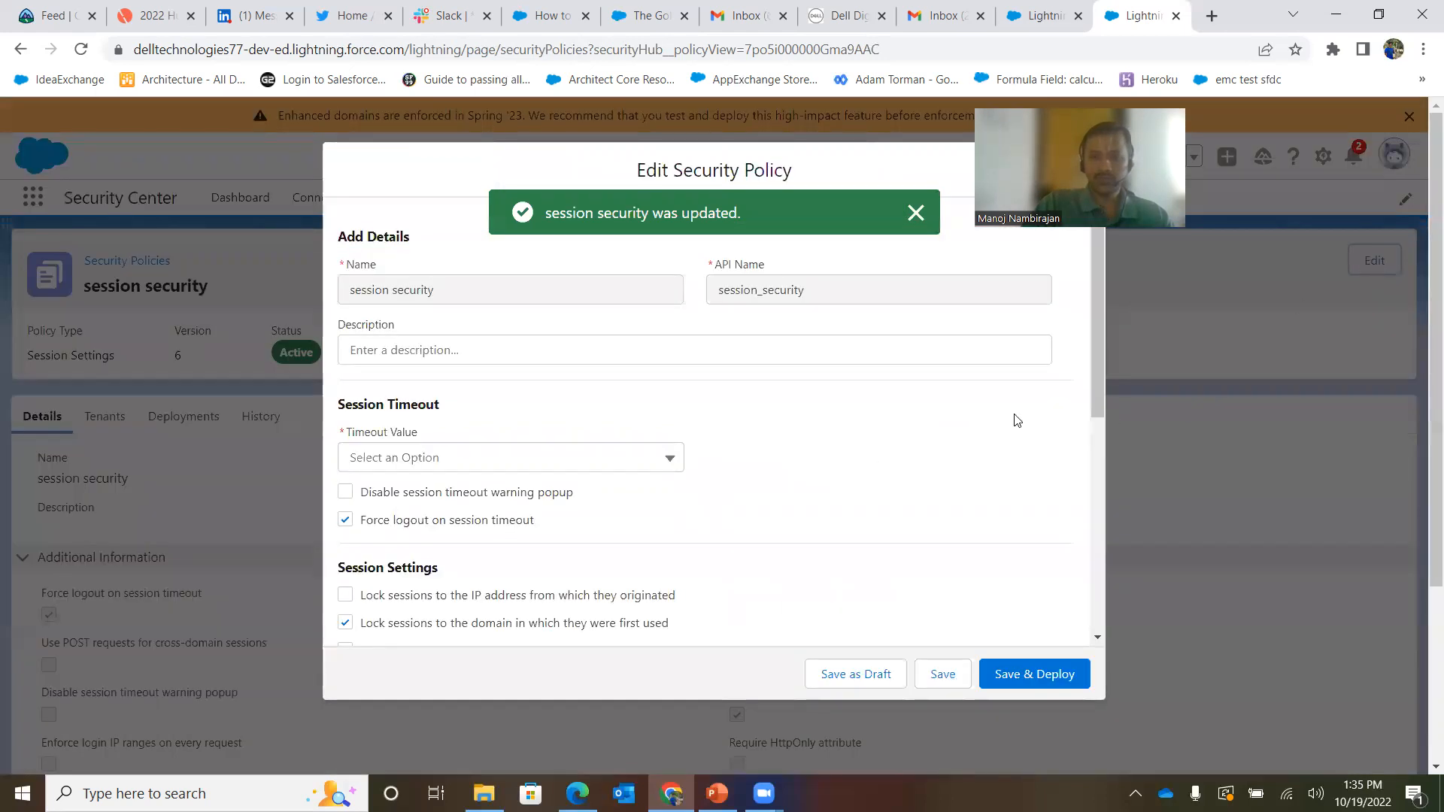
{"action": "left_click_drag", "start_coordinate": [1095, 385], "coordinate": [1118, 606]}
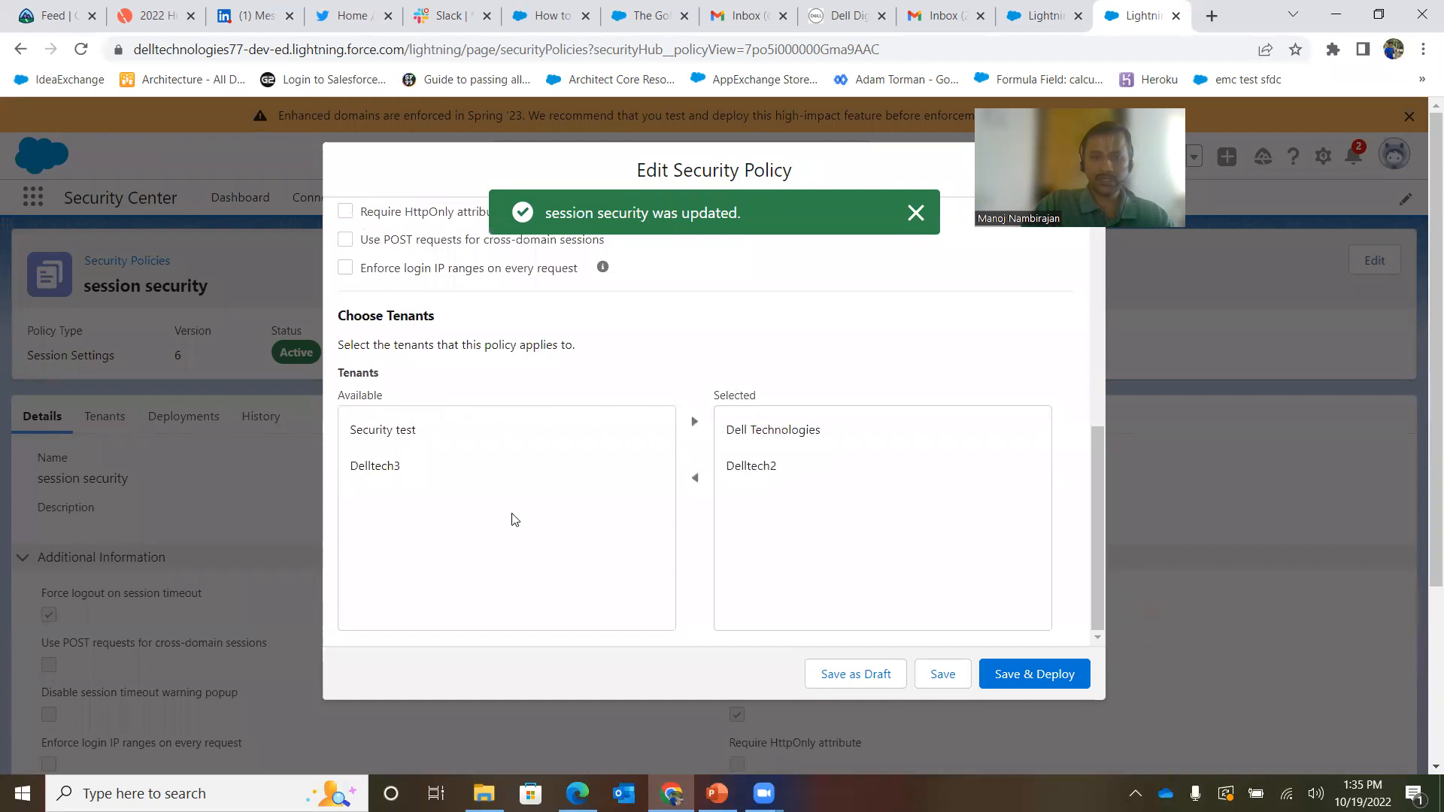
{"action": "left_click", "coordinate": [409, 430]}
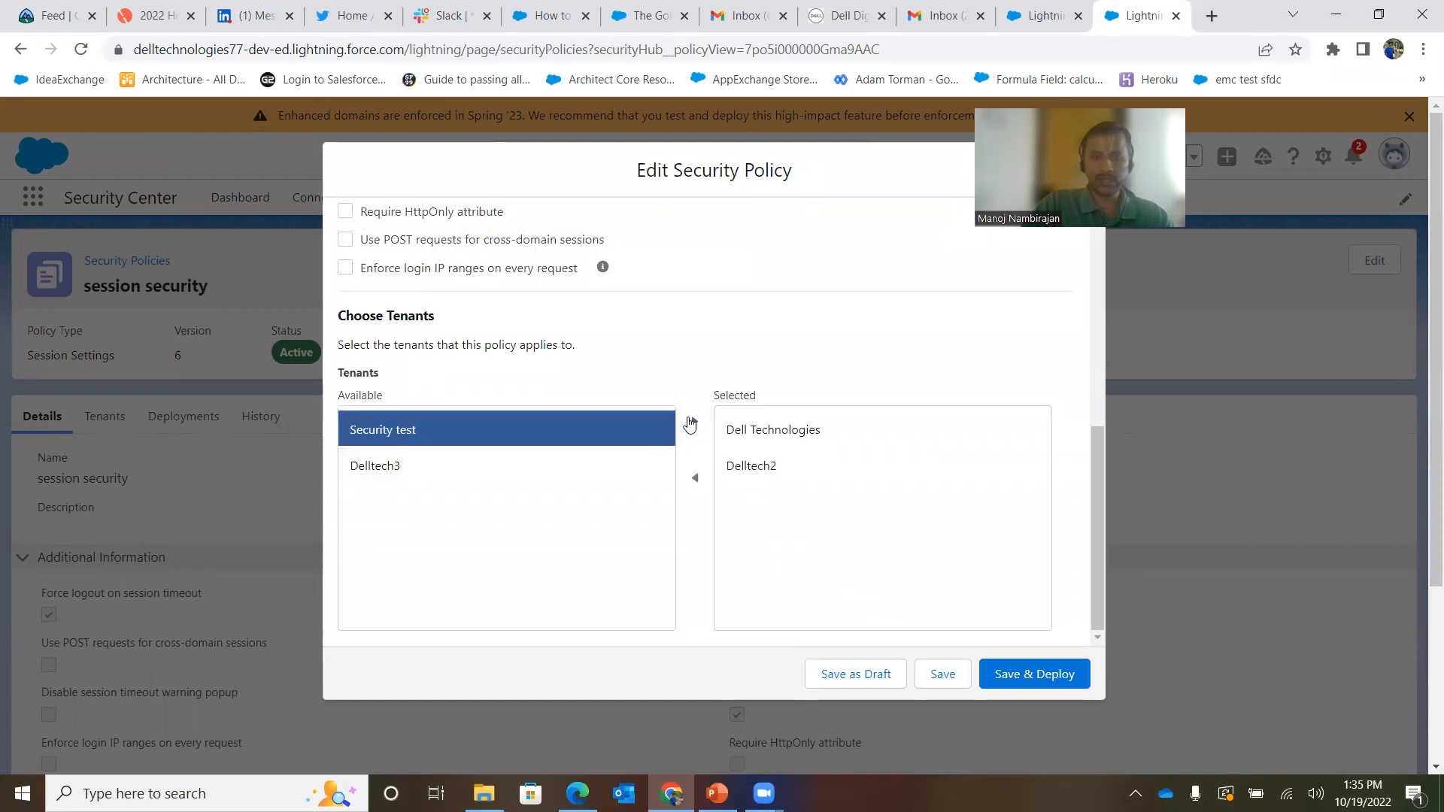
{"action": "left_click", "coordinate": [690, 423]}
{"action": "left_click", "coordinate": [1023, 677]}
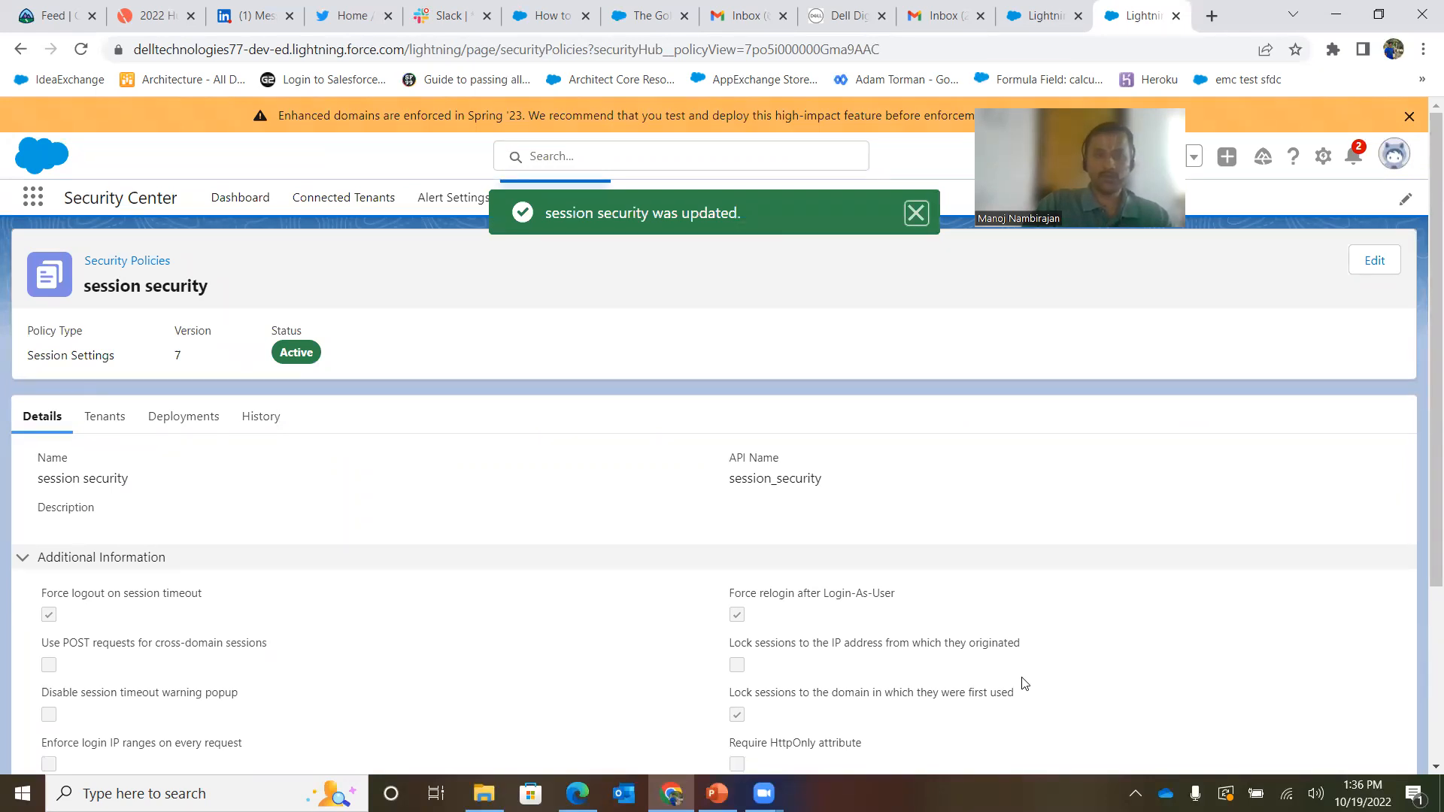
{"action": "left_click", "coordinate": [916, 214]}
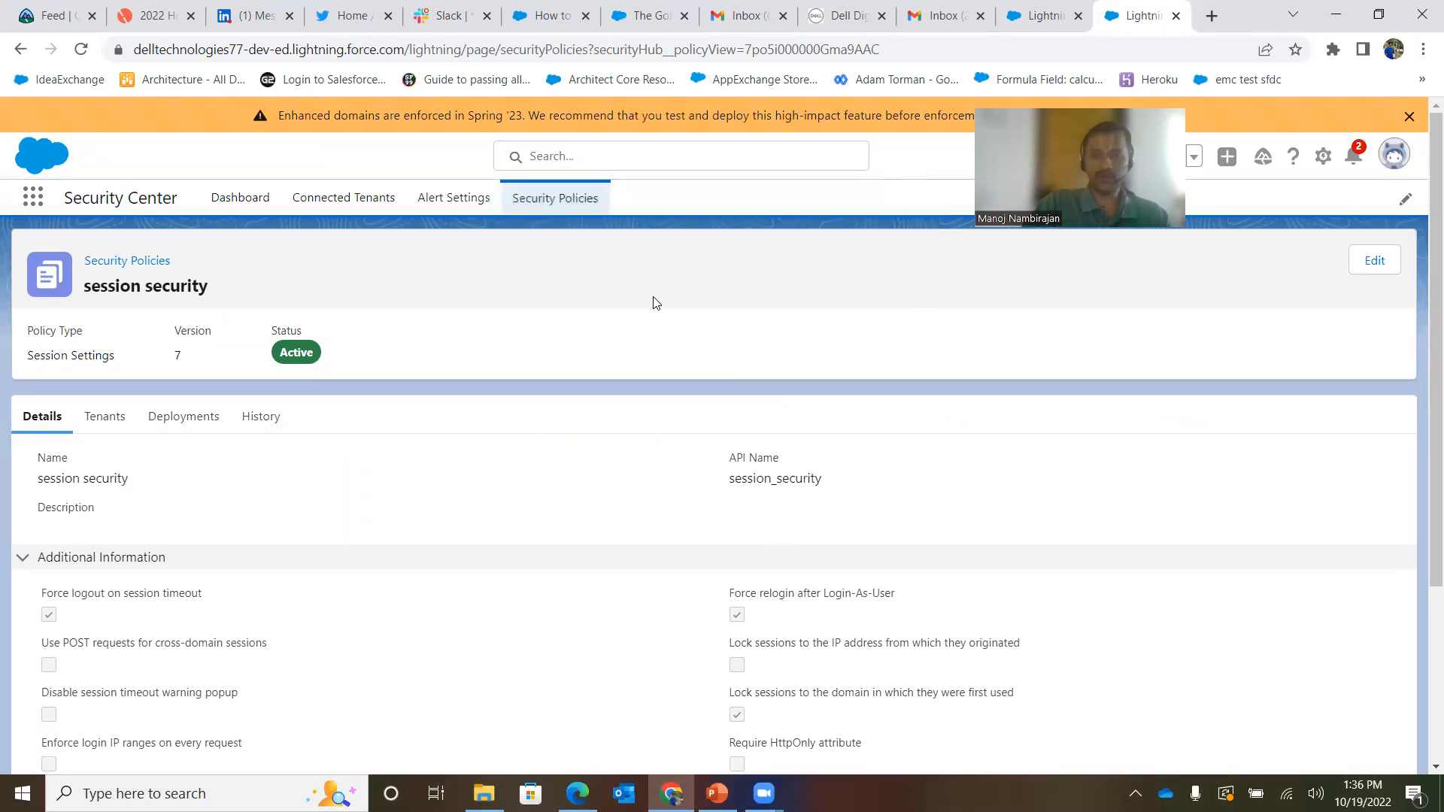
Log out of the parent org and enter the tenant org from login.salesforce.com with its saved username.
{"action": "left_click", "coordinate": [1396, 156]}
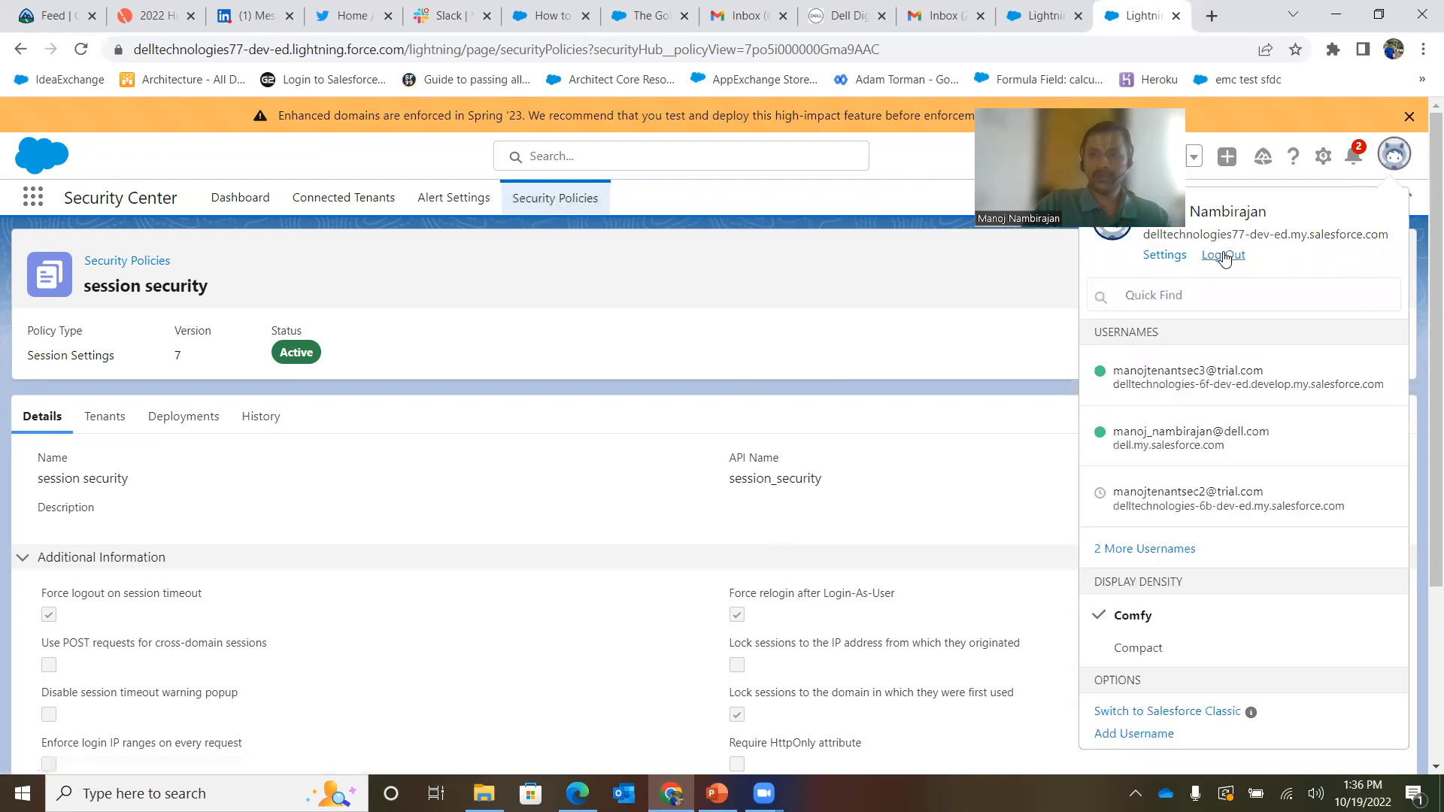
{"action": "left_click", "coordinate": [1223, 256]}
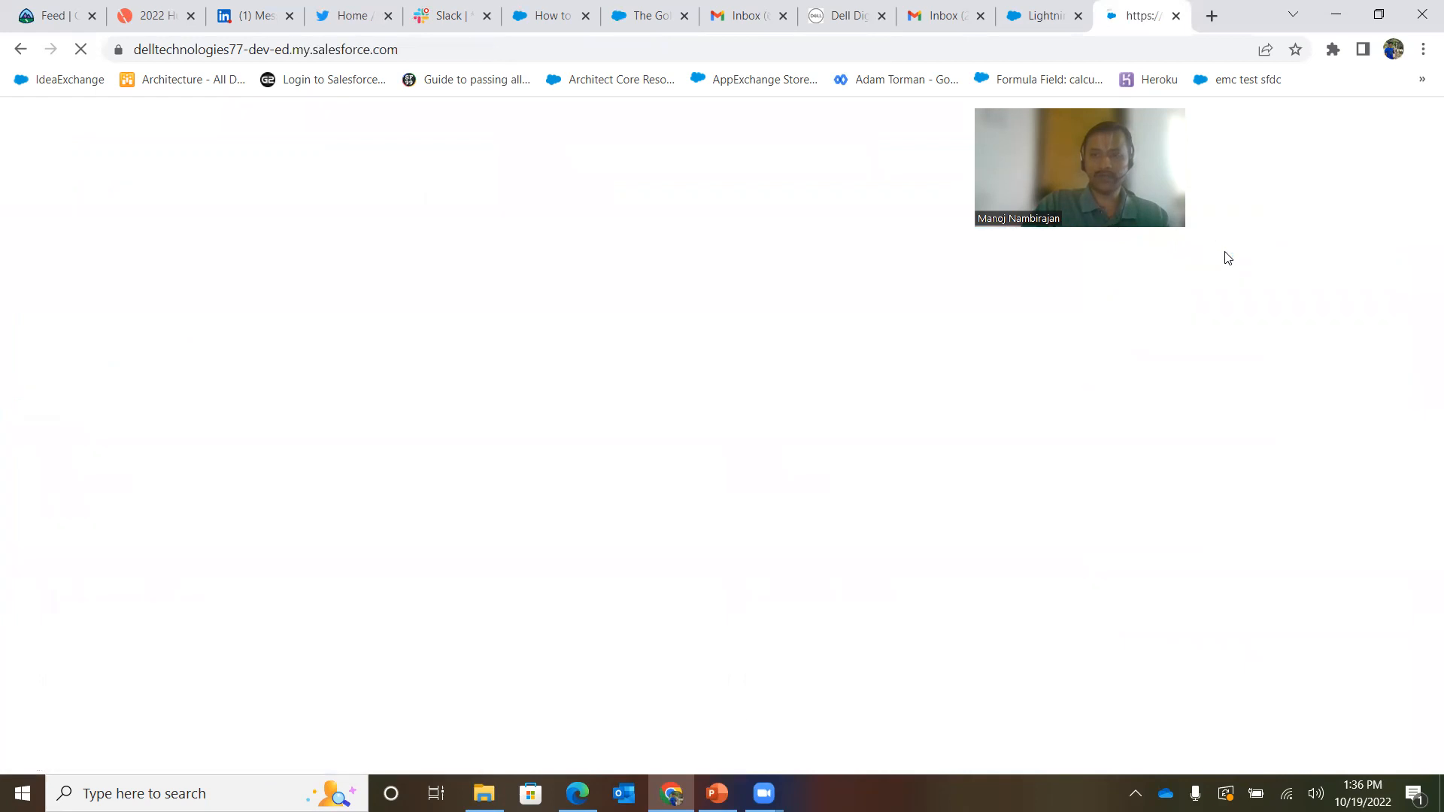
{"action": "key", "text": "ctrl+l"}
{"action": "type", "text": "login"}
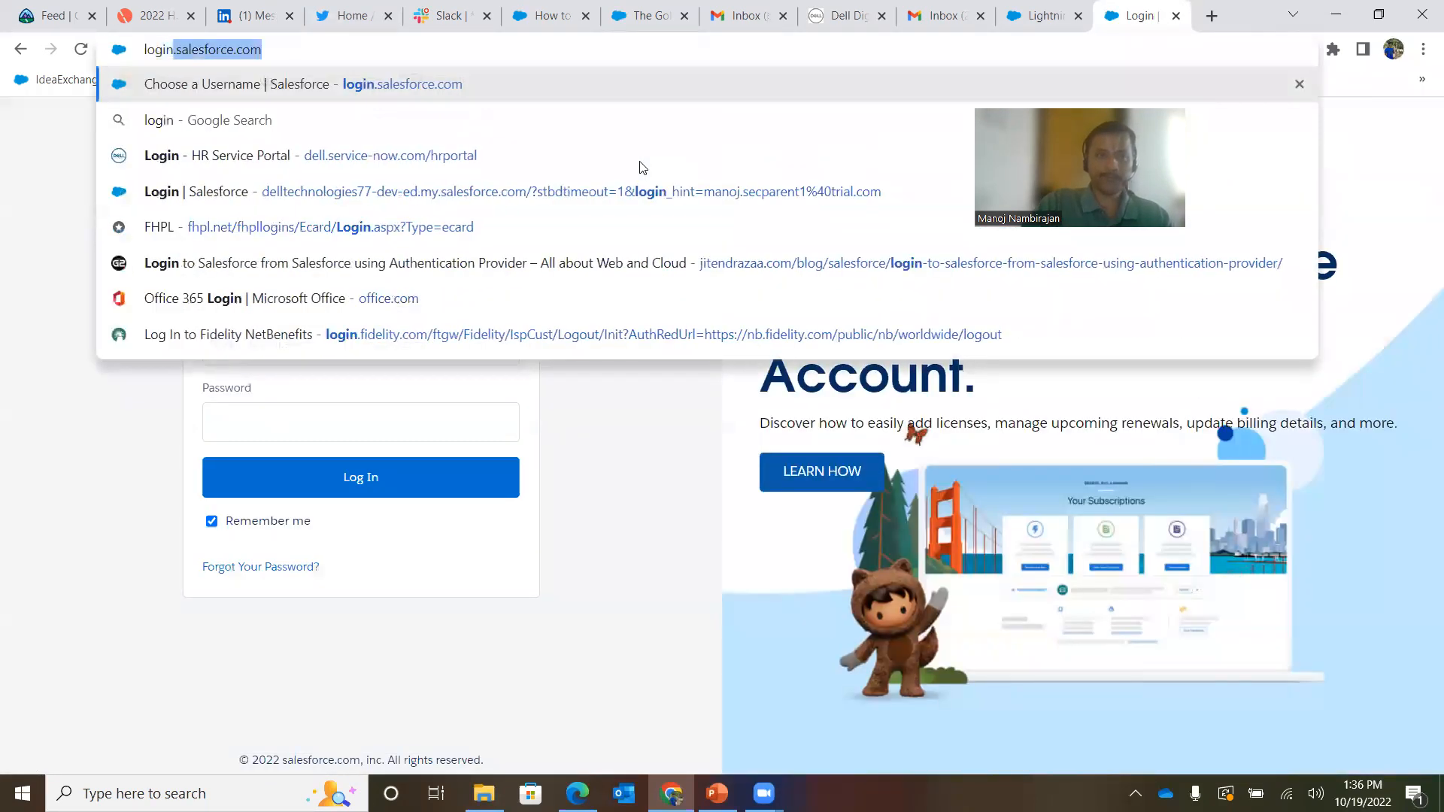
{"action": "key", "text": "Return"}
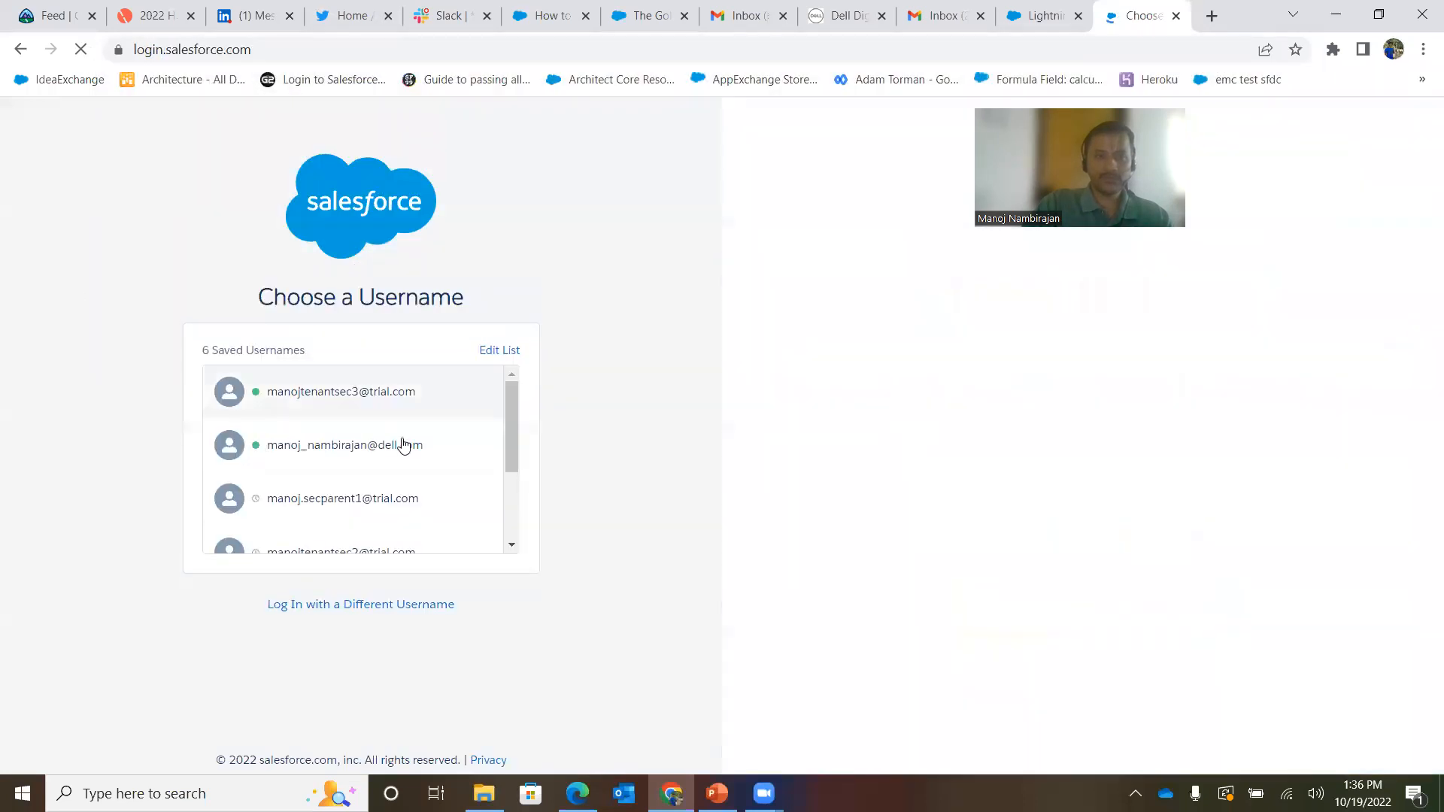
{"action": "left_click", "coordinate": [374, 407]}
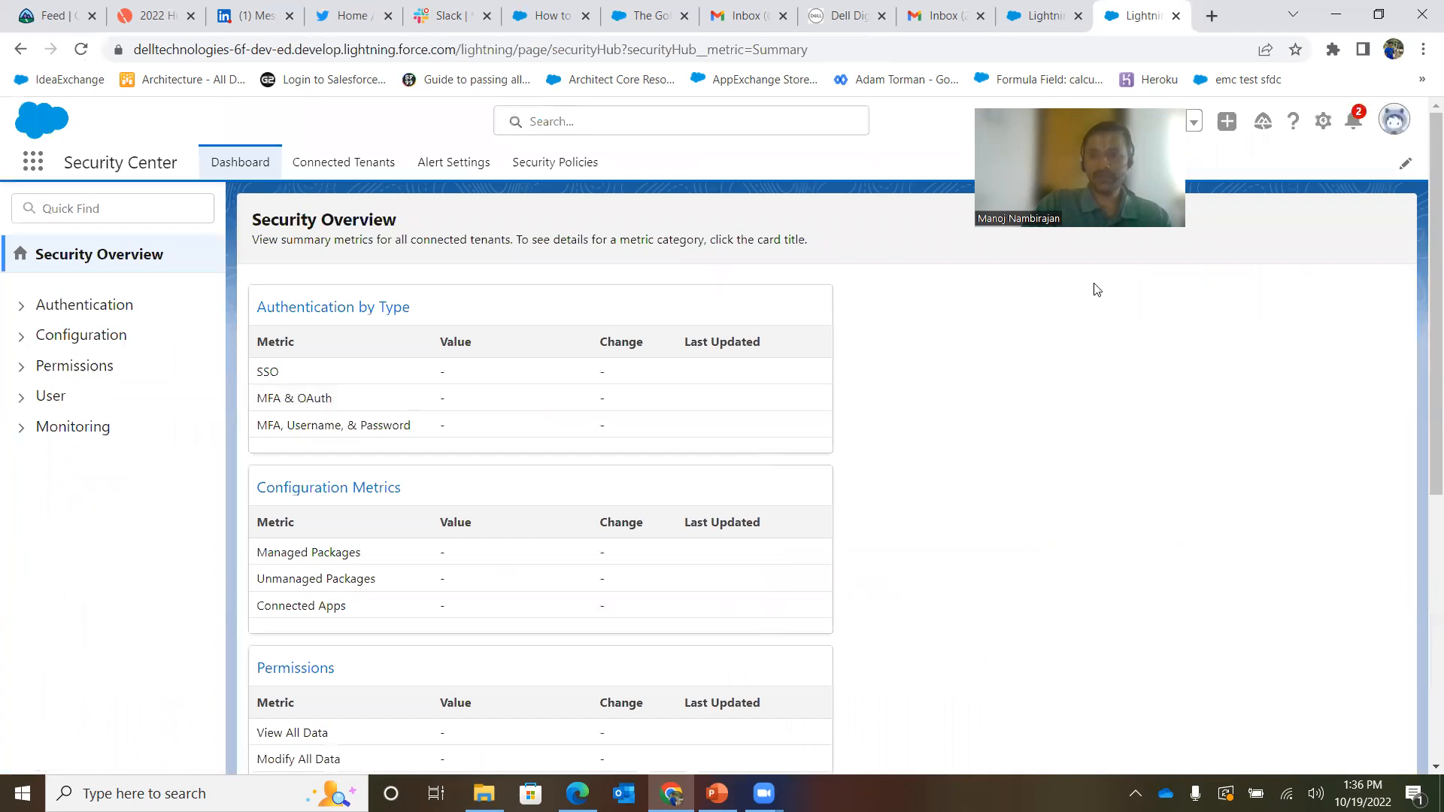
Open the tenant org's Setup and find the Network Access page to check its trusted IP ranges.
{"action": "left_click", "coordinate": [1325, 123]}
{"action": "left_click", "coordinate": [1264, 172]}
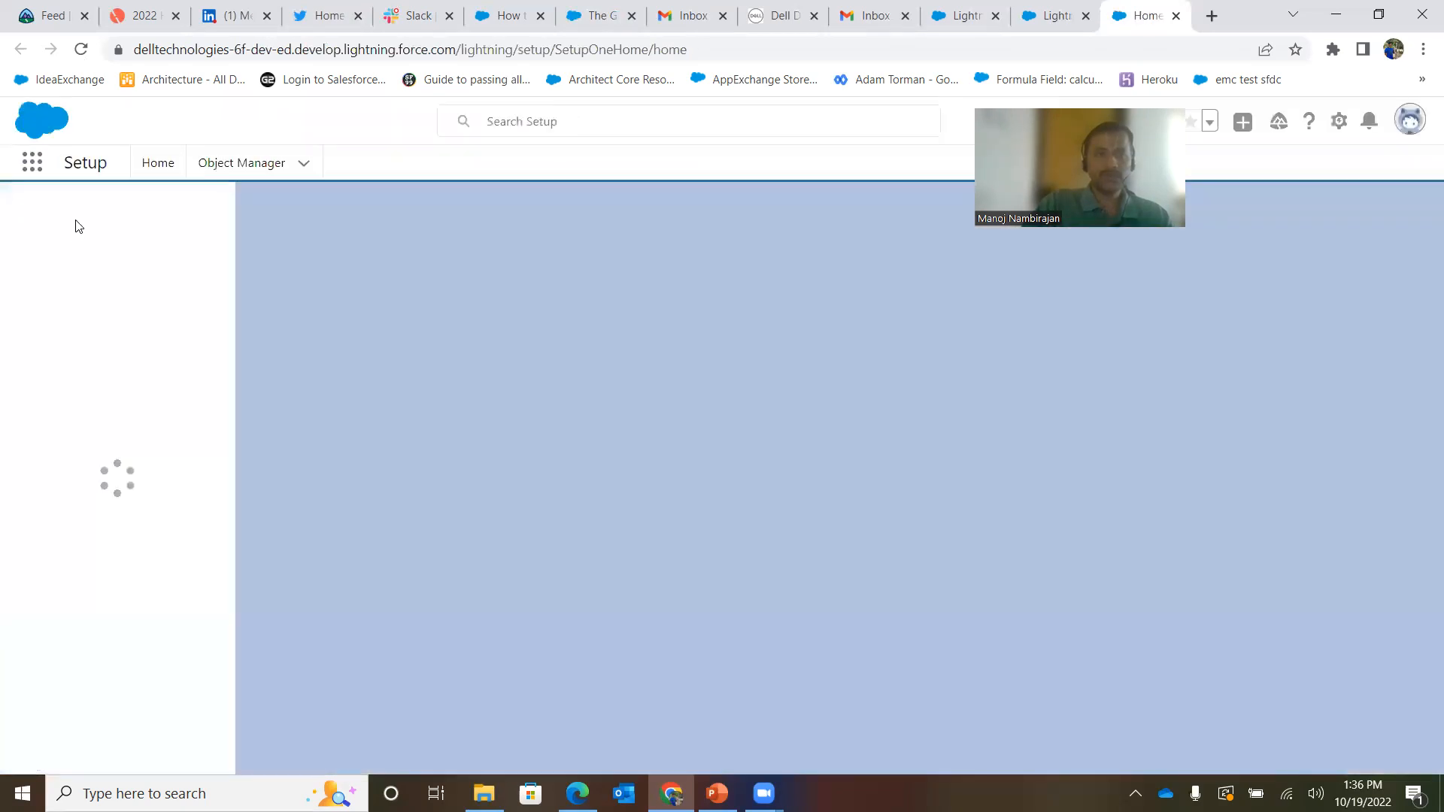
{"action": "left_click", "coordinate": [78, 215]}
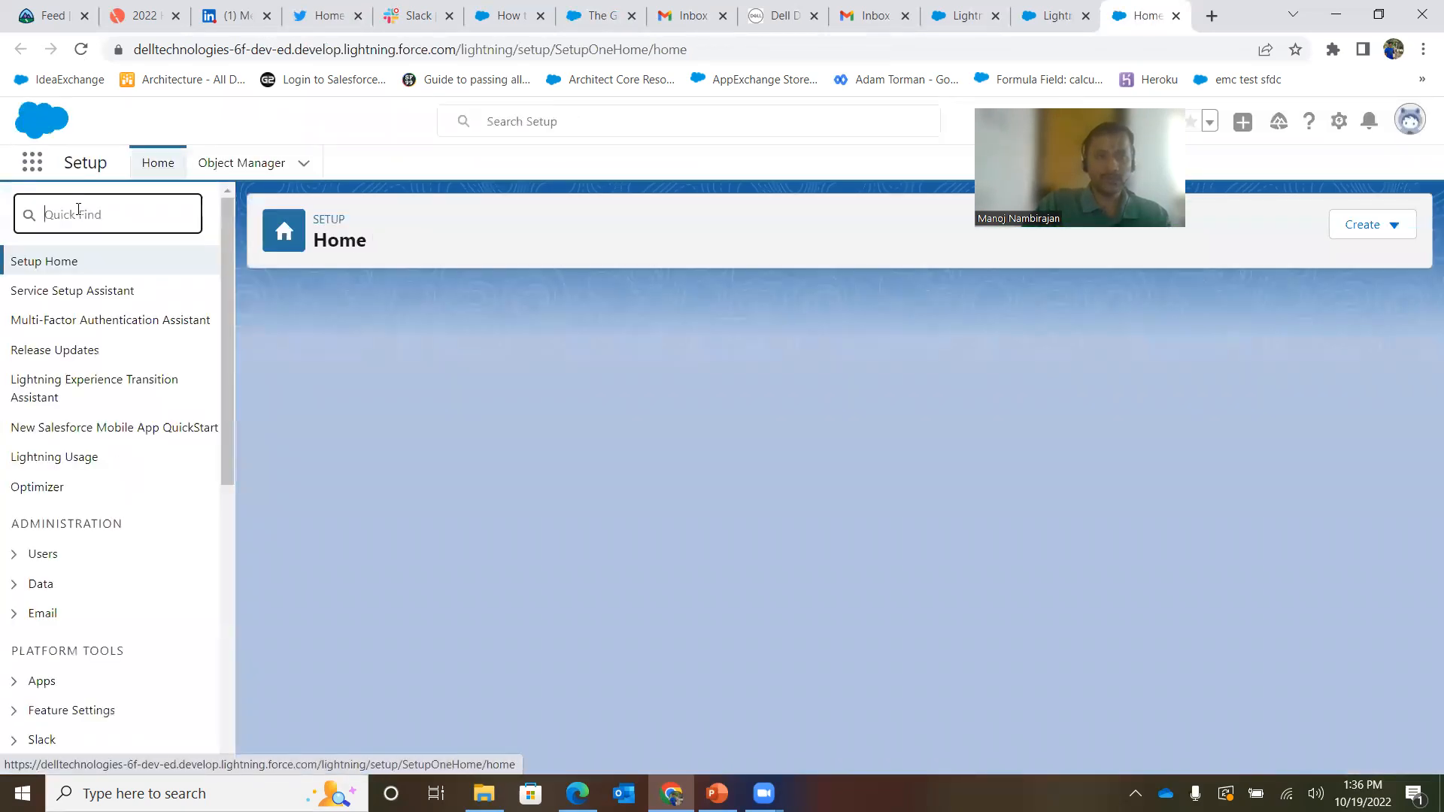
{"action": "type", "text": "netwo"}
{"action": "left_click", "coordinate": [97, 293]}
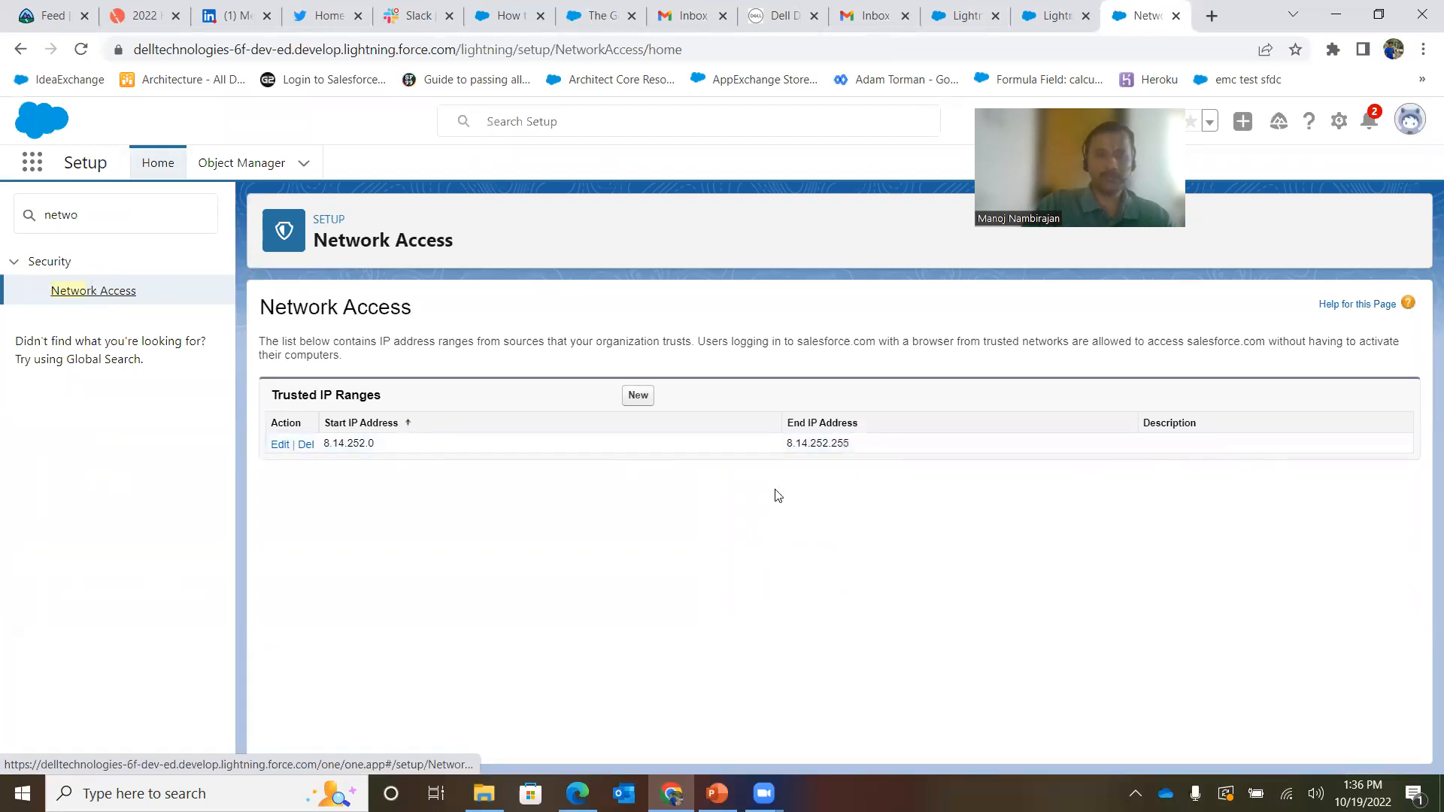
Find Session Settings in the tenant org's Setup and check the session timeout and session options.
{"action": "left_click", "coordinate": [102, 215]}
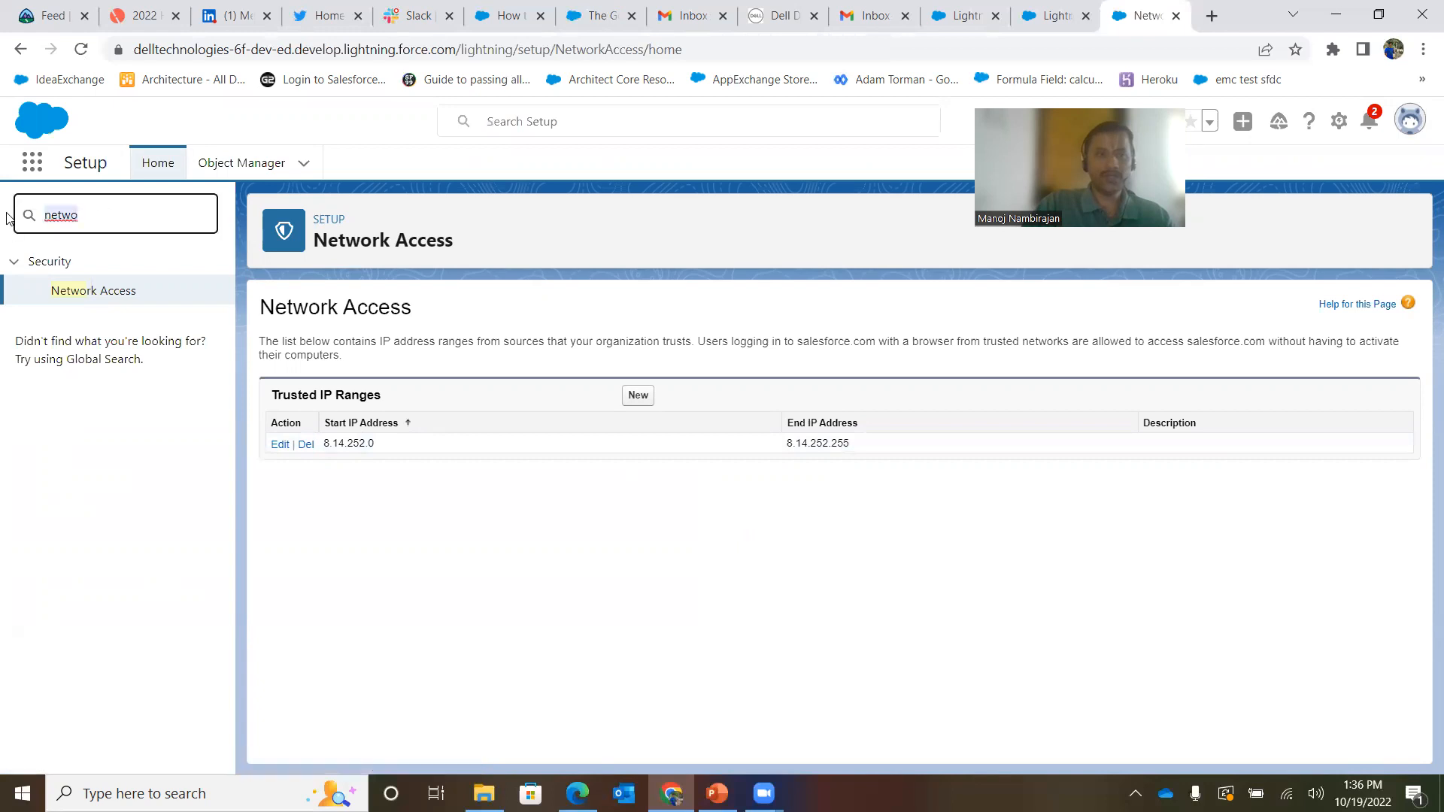
{"action": "type", "text": "sess"}
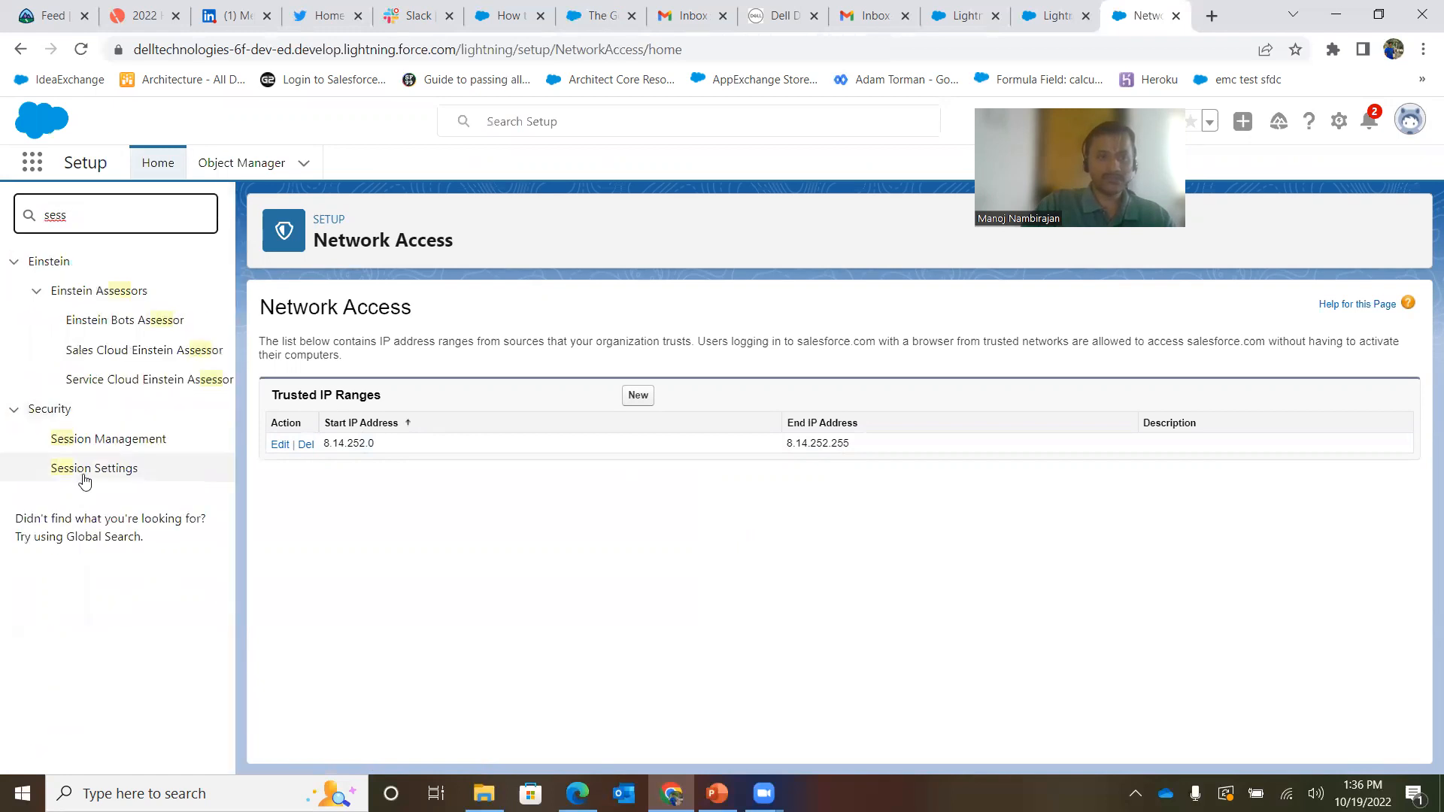
{"action": "left_click", "coordinate": [84, 474]}
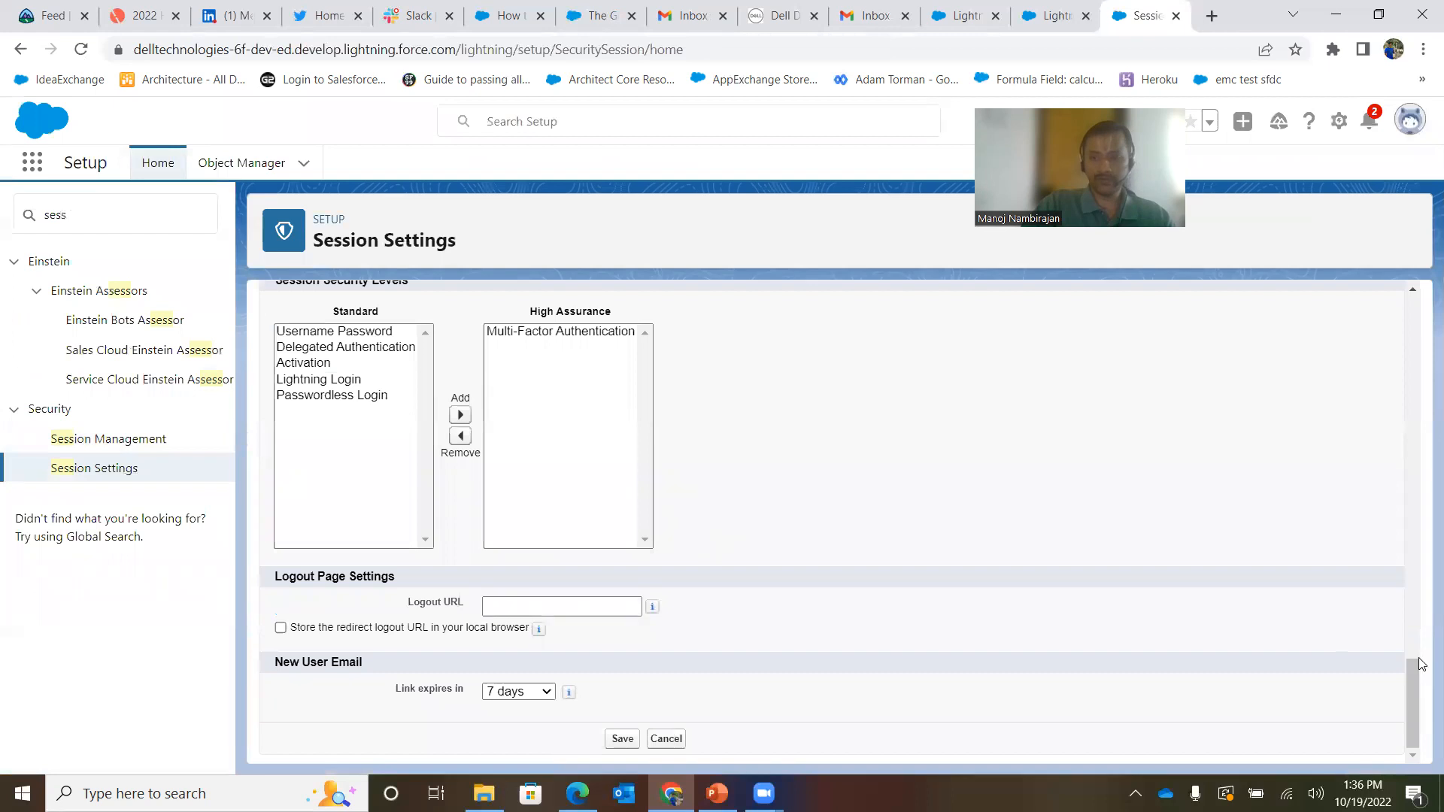
{"action": "left_click_drag", "start_coordinate": [1423, 664], "coordinate": [1424, 282]}
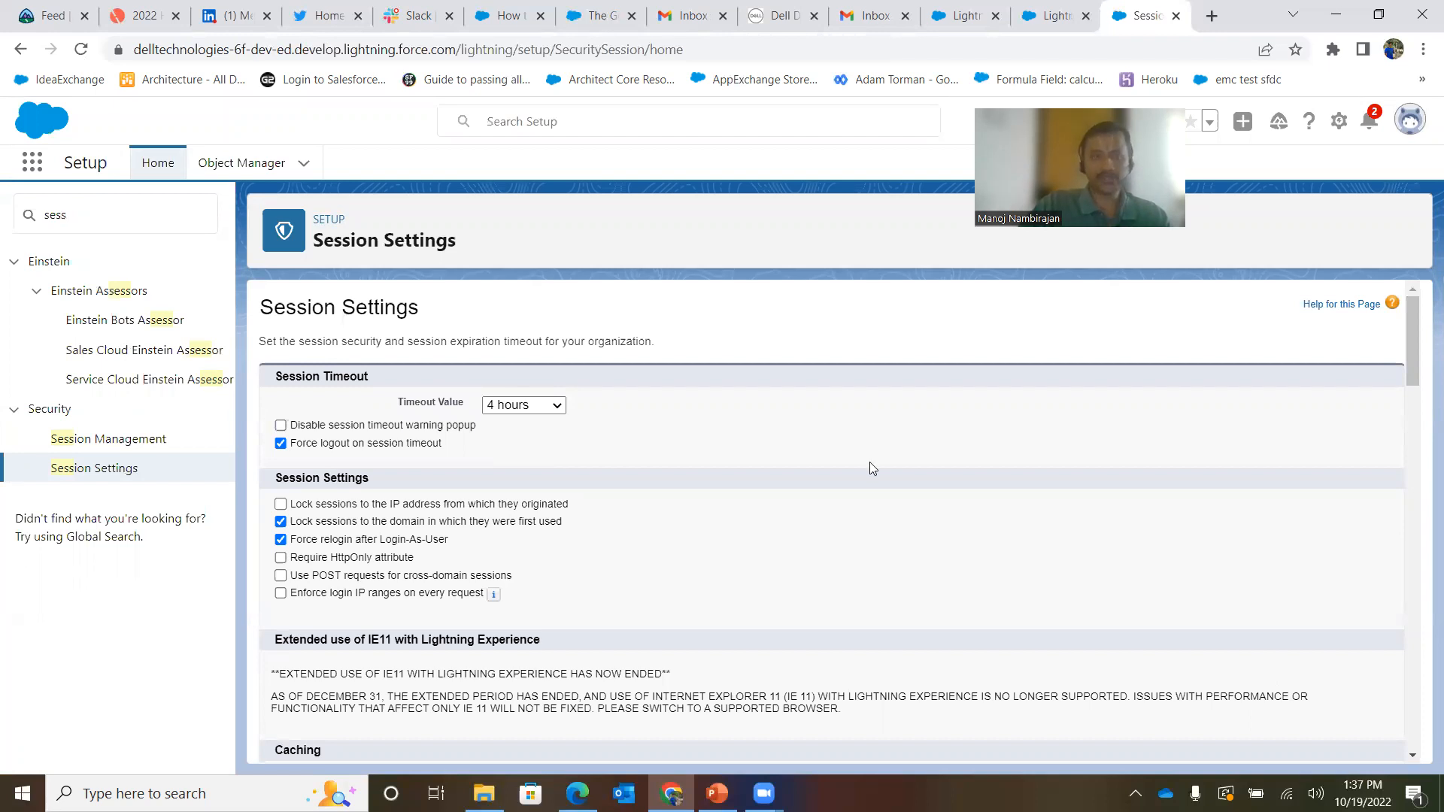
Log out of the tenant org and log back in to the parent org with its saved username and account password.
{"action": "left_click", "coordinate": [1410, 122]}
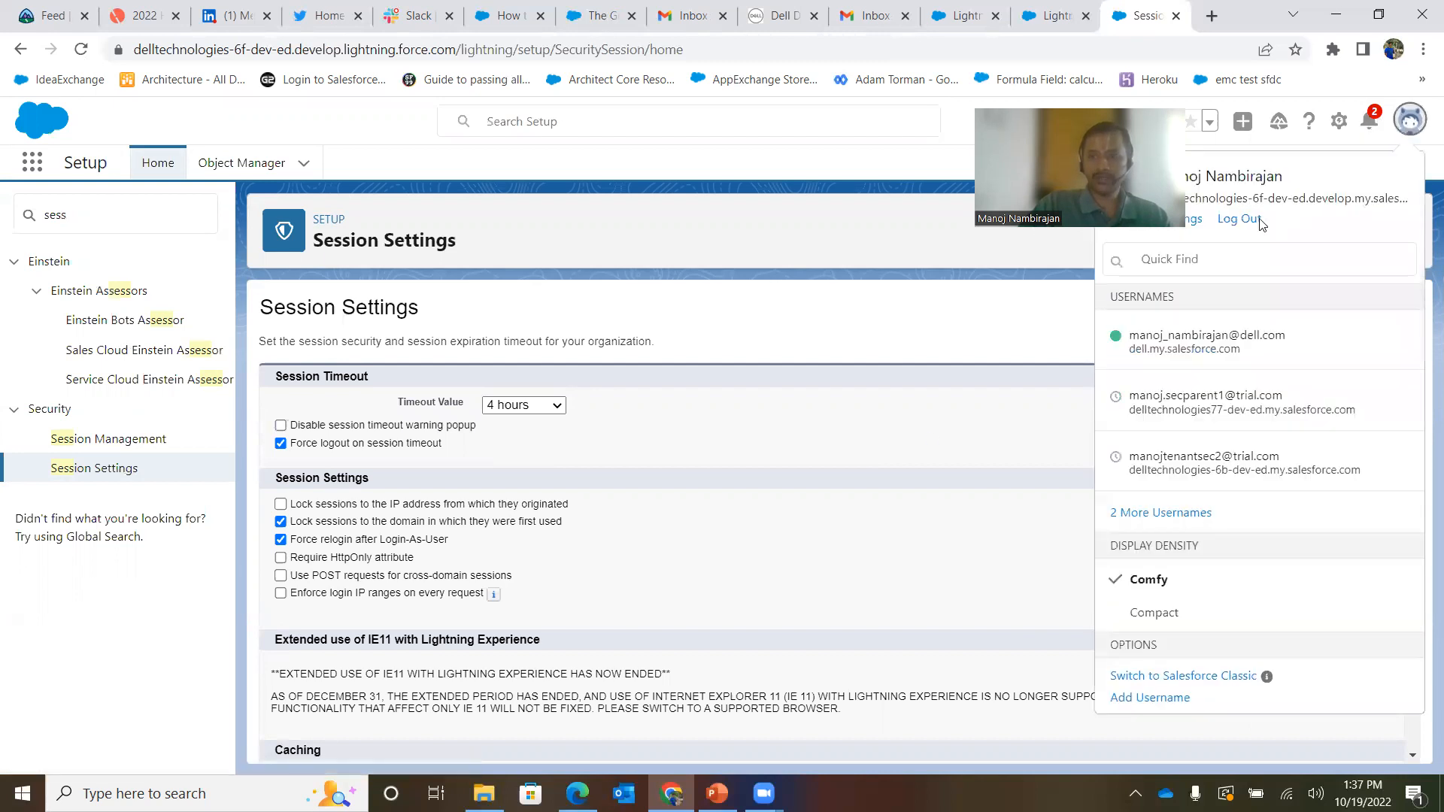
{"action": "left_click", "coordinate": [1239, 220]}
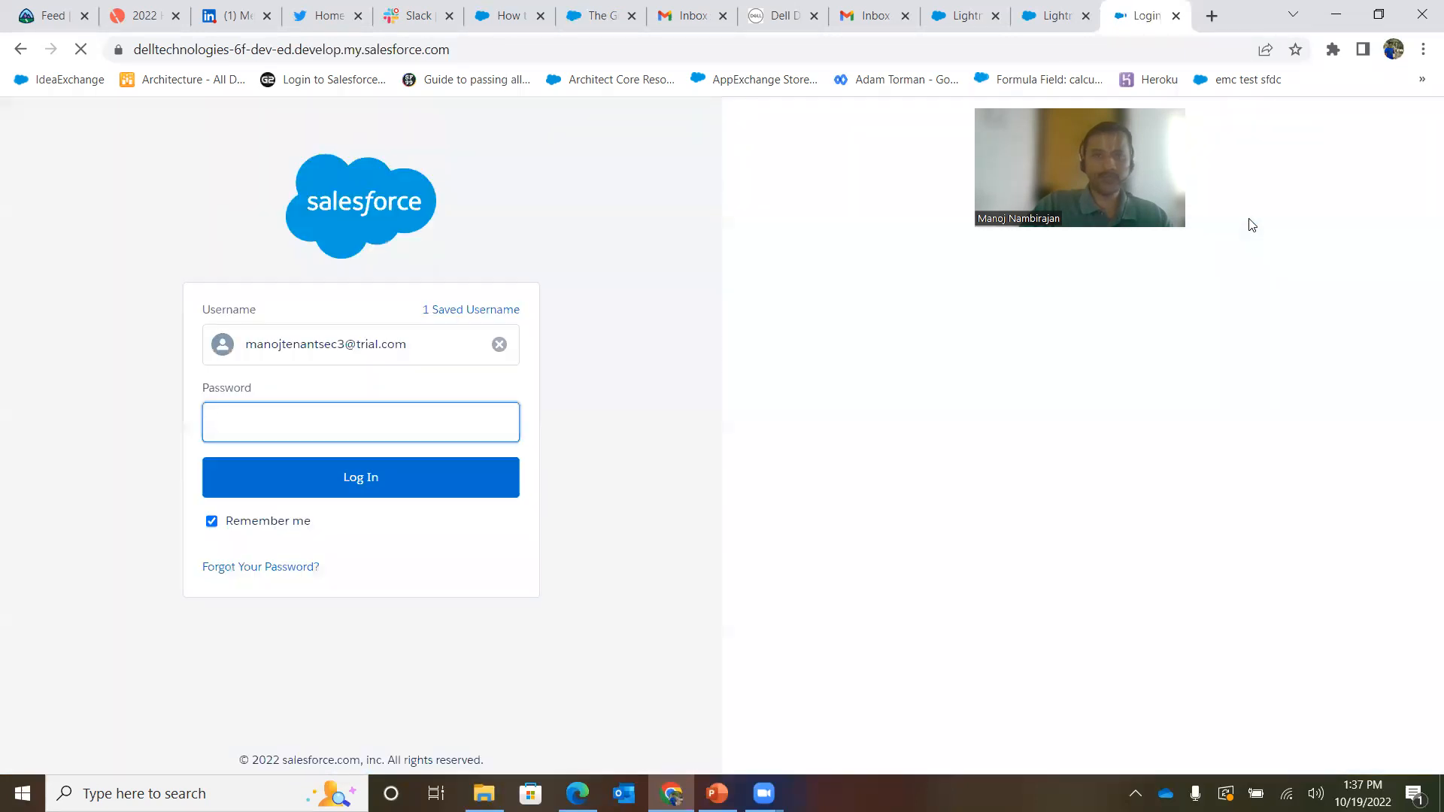
{"action": "key", "text": "ctrl+l"}
{"action": "type", "text": "login"}
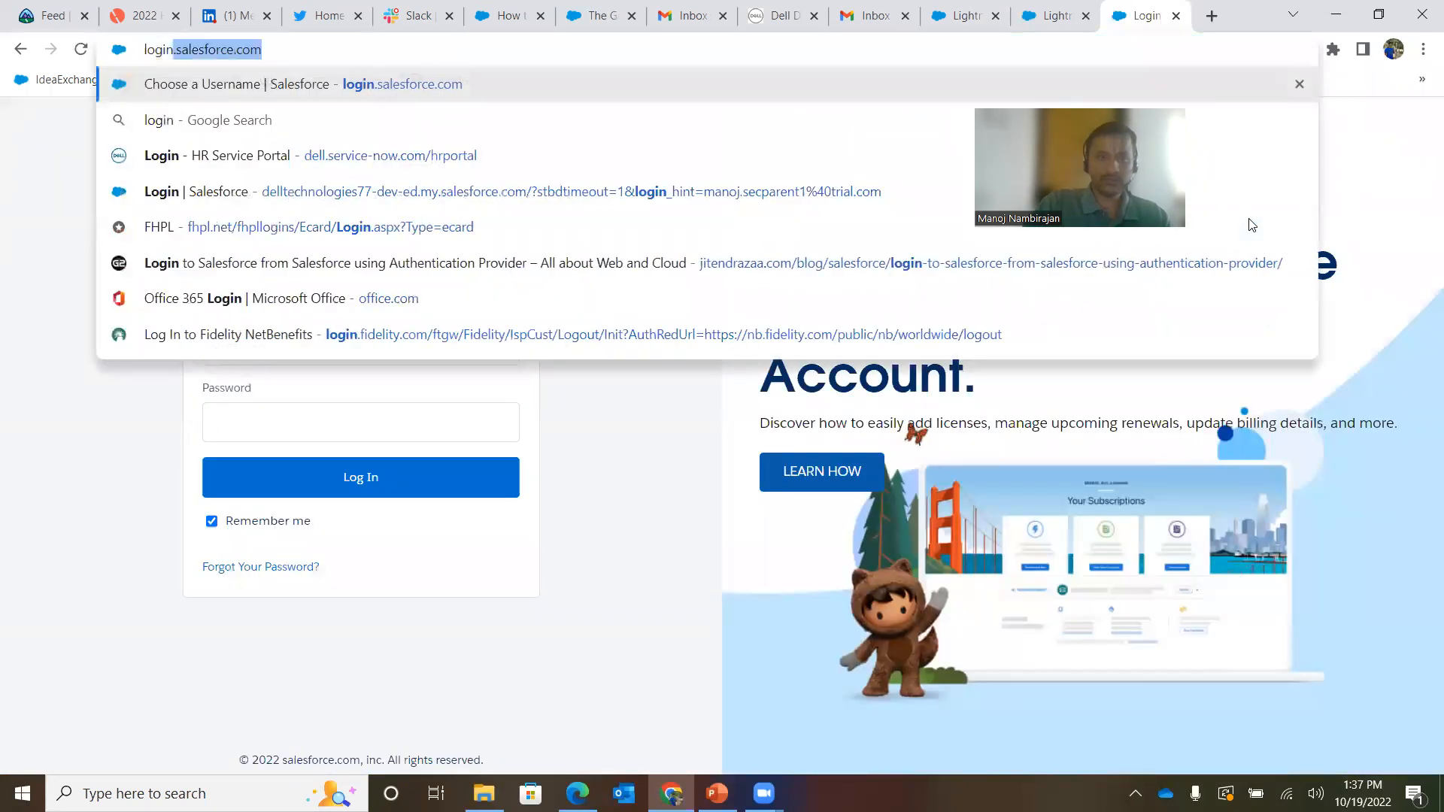
{"action": "left_click", "coordinate": [279, 100]}
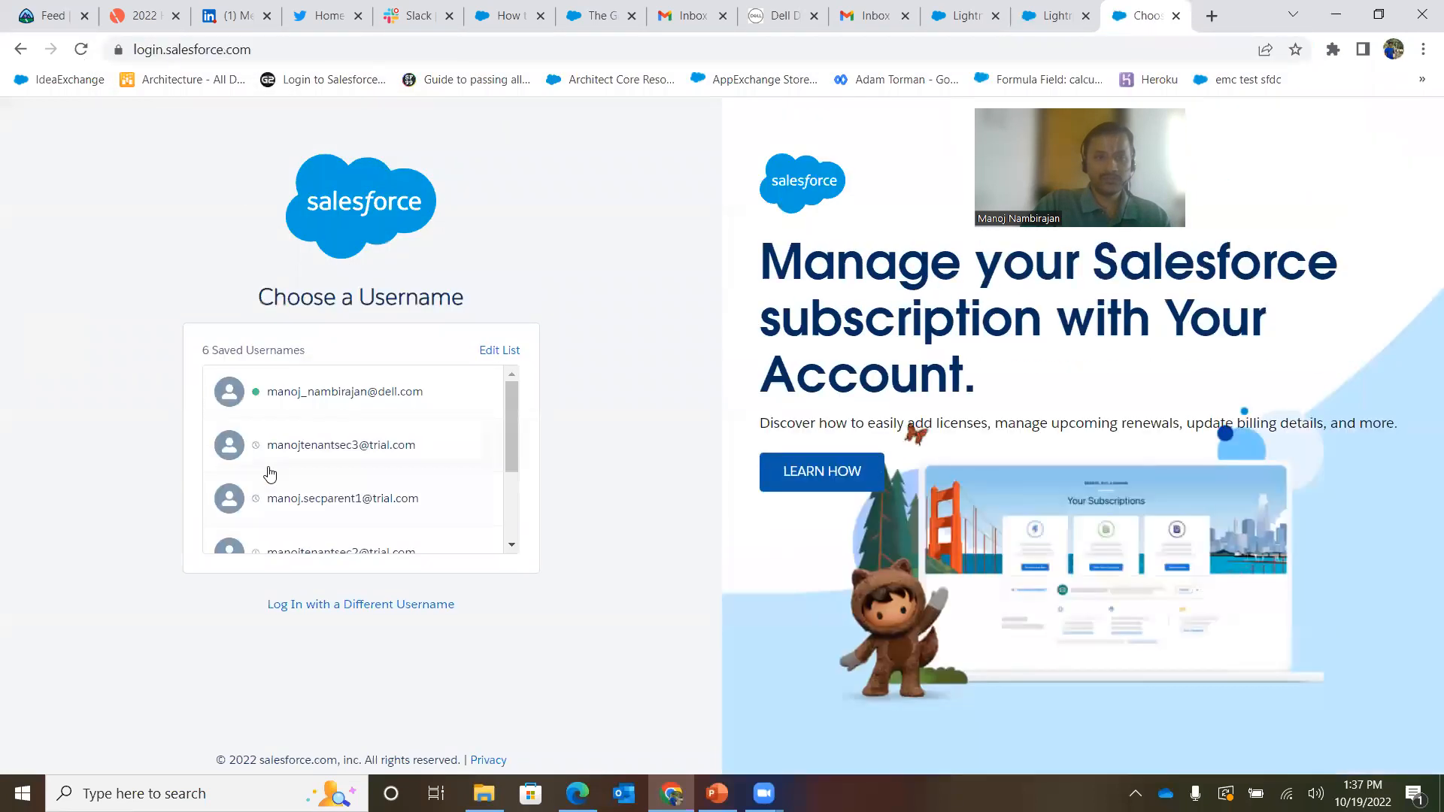
{"action": "left_click", "coordinate": [372, 508]}
{"action": "left_click", "coordinate": [332, 431]}
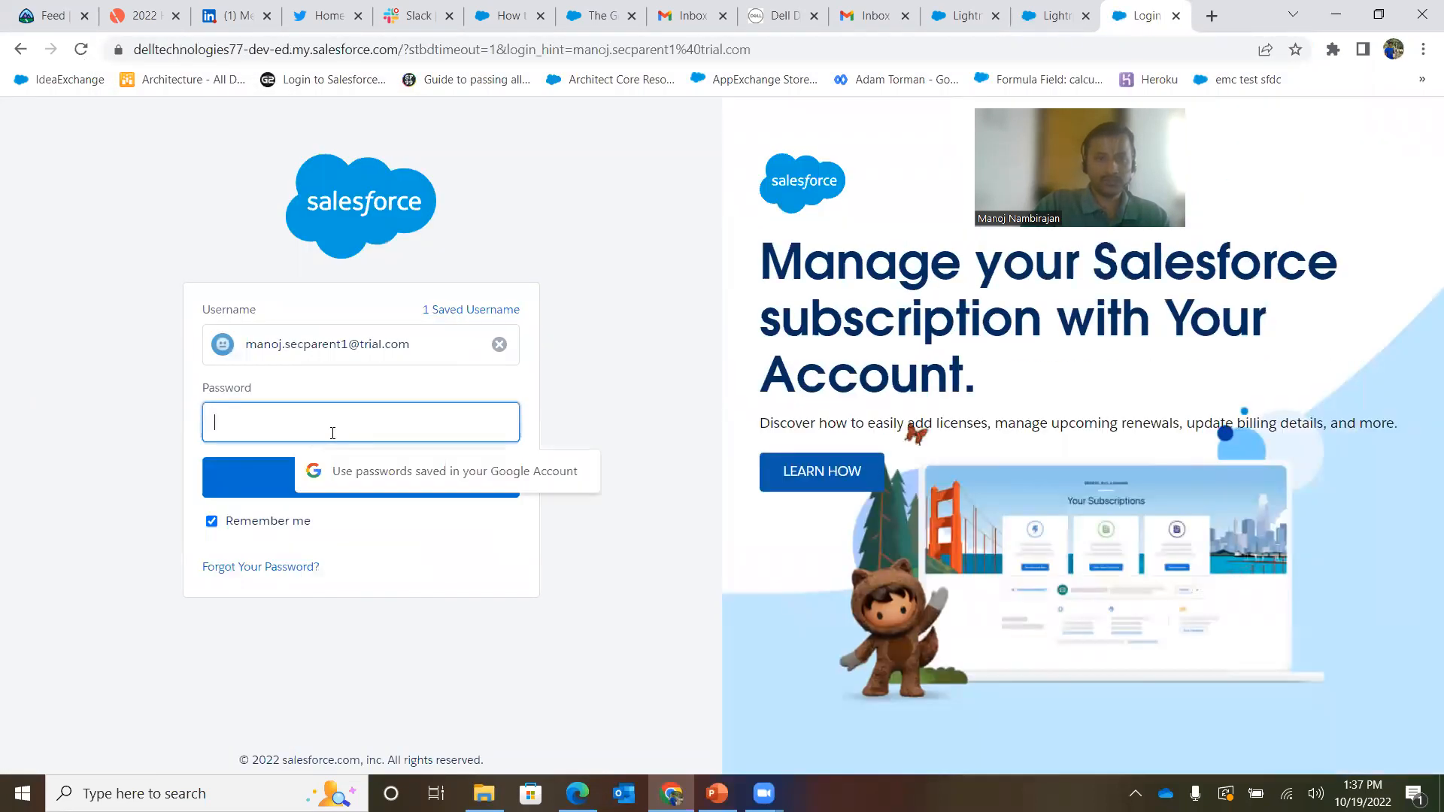
{"action": "type", "text": "•••••••••"}
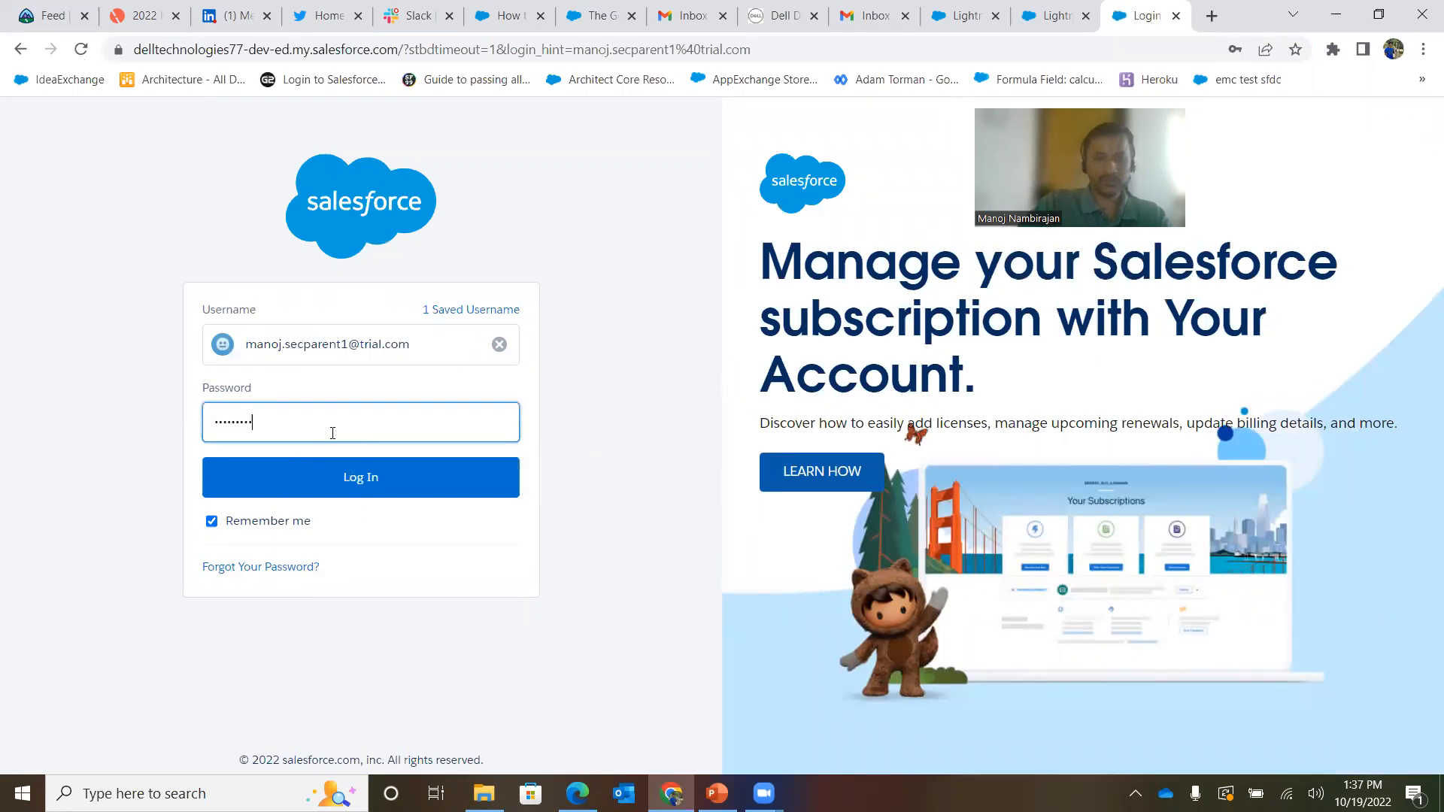
{"action": "left_click", "coordinate": [361, 485]}
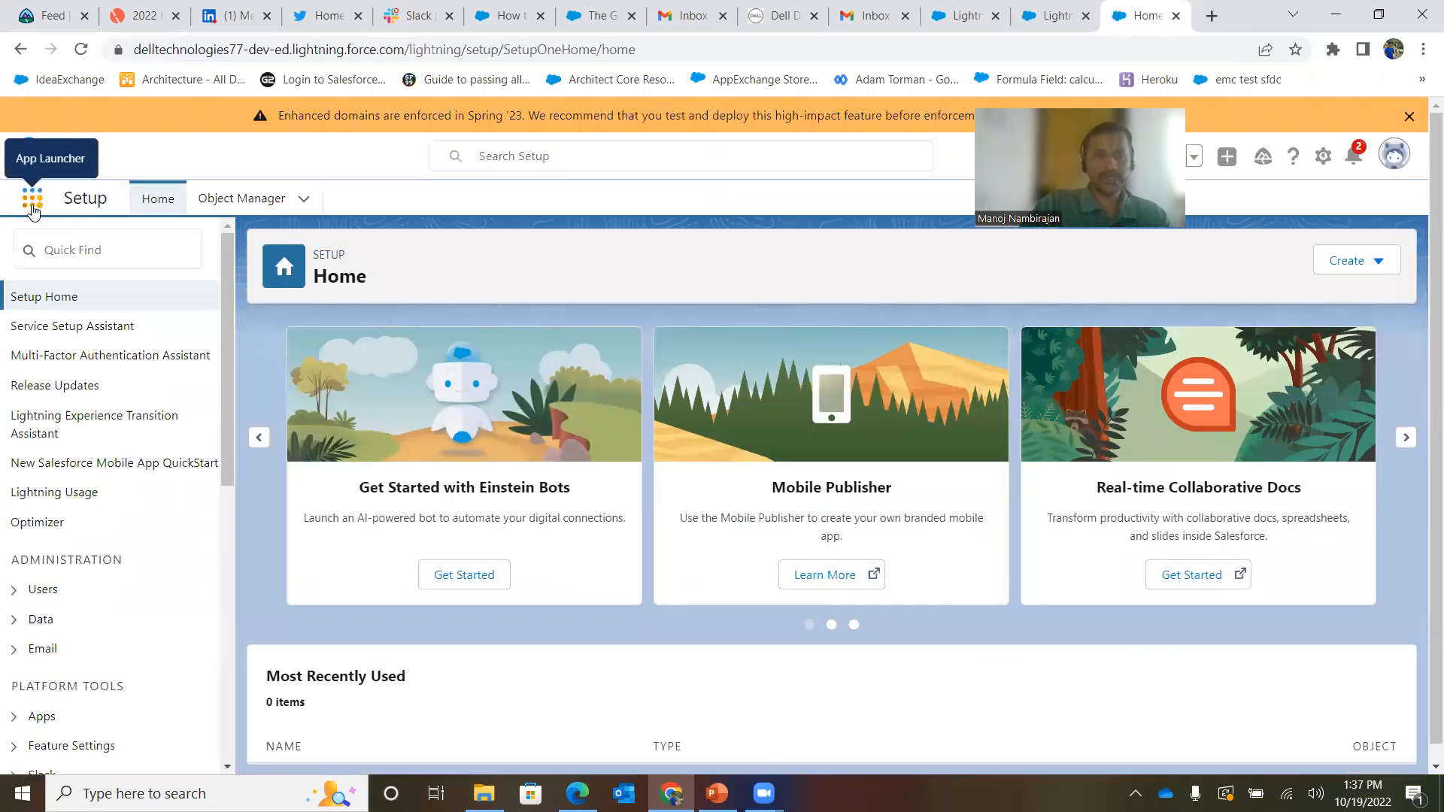
Open the Security Center app in the parent org and review the Security Overview metrics.
{"action": "left_click", "coordinate": [32, 209]}
{"action": "type", "text": "secu"}
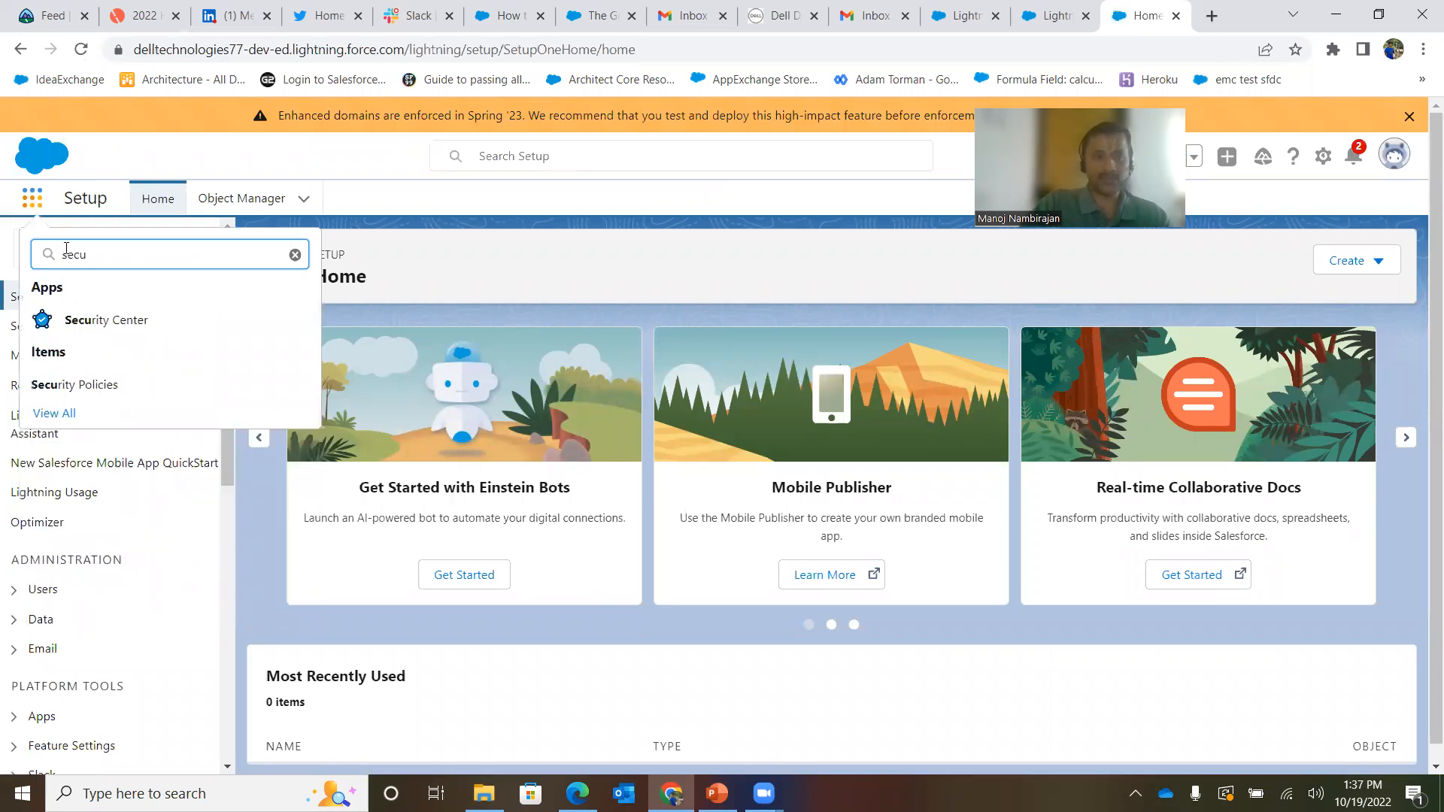
{"action": "left_click", "coordinate": [101, 321]}
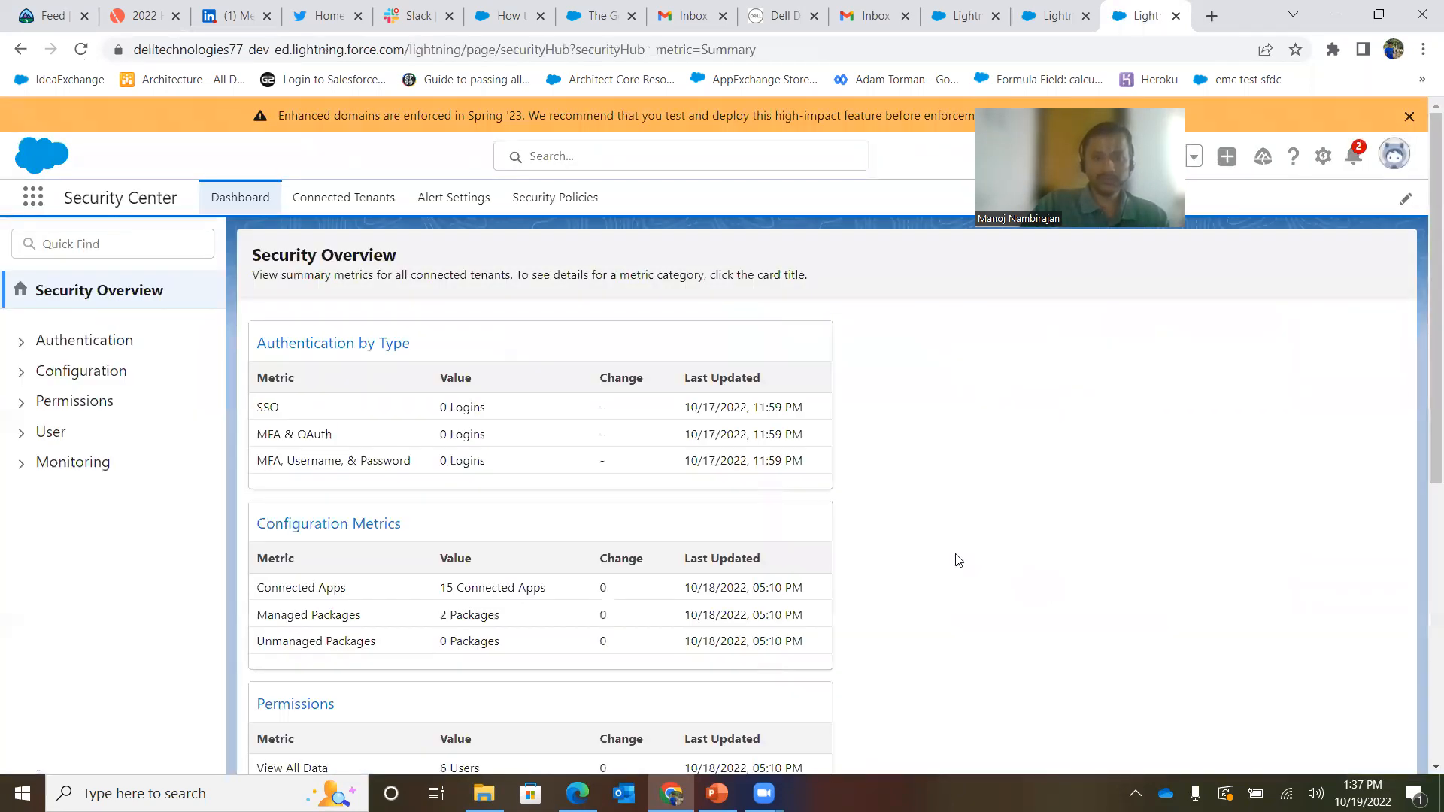
{"action": "left_click_drag", "start_coordinate": [1424, 481], "coordinate": [1424, 756]}
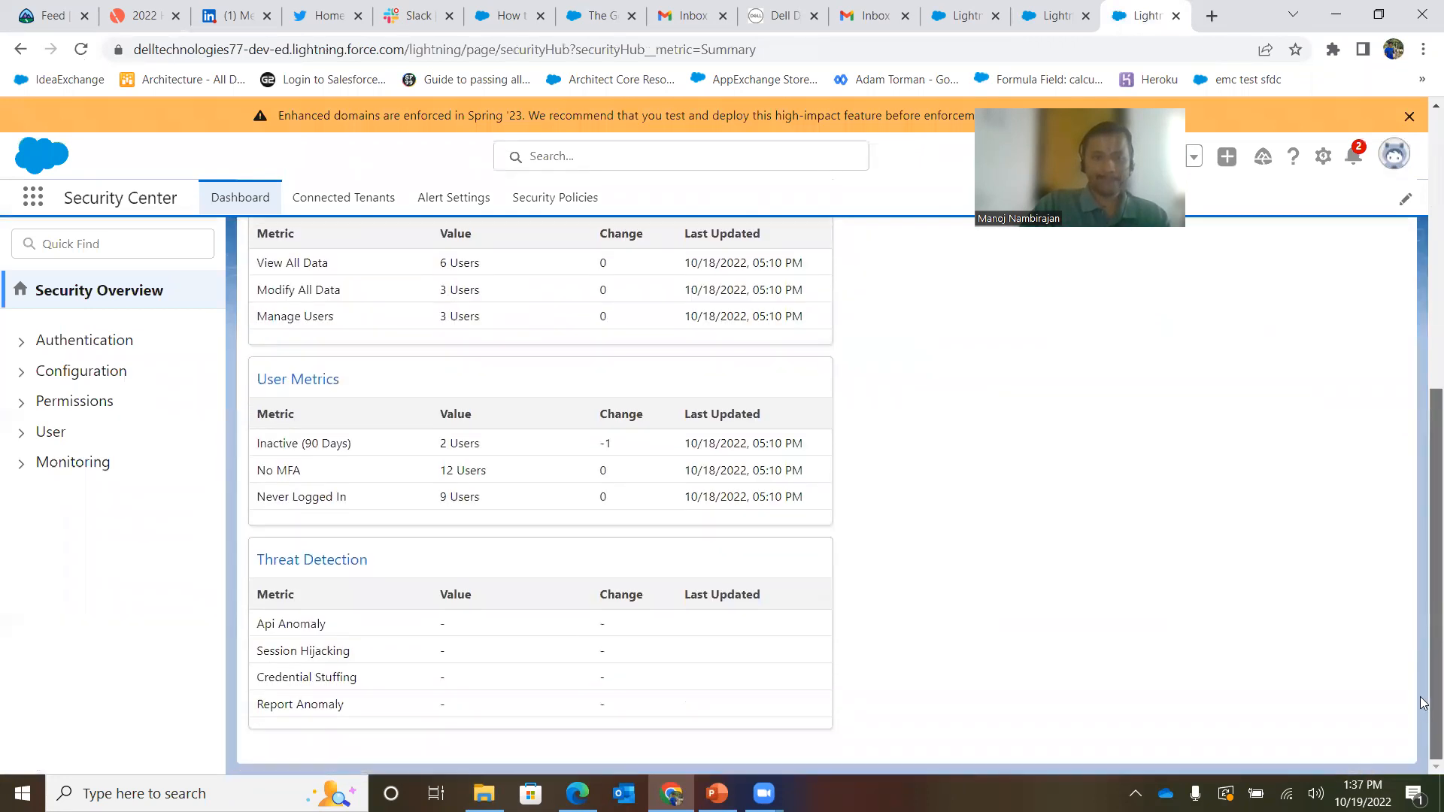
{"action": "scroll", "coordinate": [1389, 483], "scroll_direction": "up", "scroll_amount": 6}
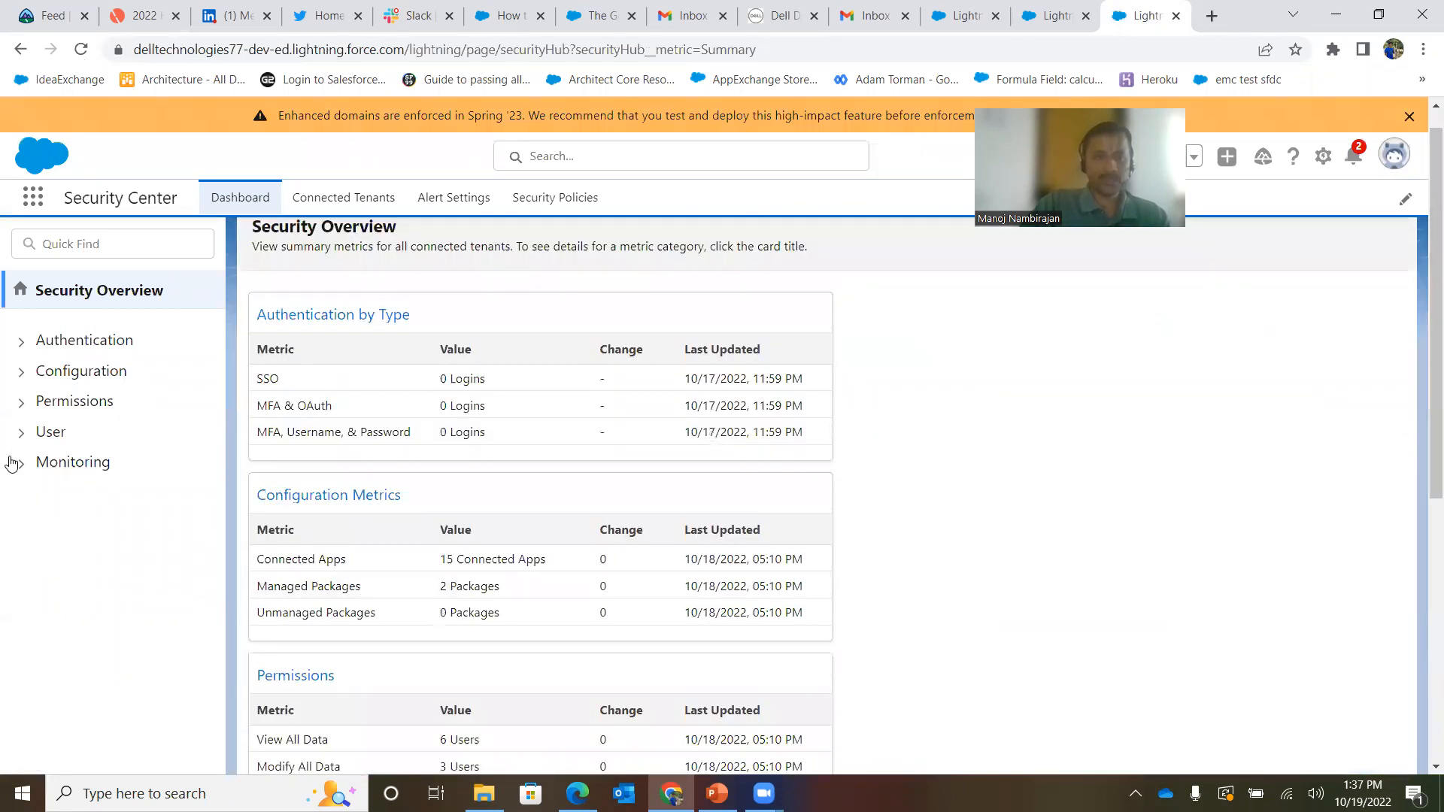
Open the Transaction Security Policies metric under Configuration, then examine the Trusted IP Ranges trend for October 19 and its changes by date.
{"action": "left_click", "coordinate": [20, 382]}
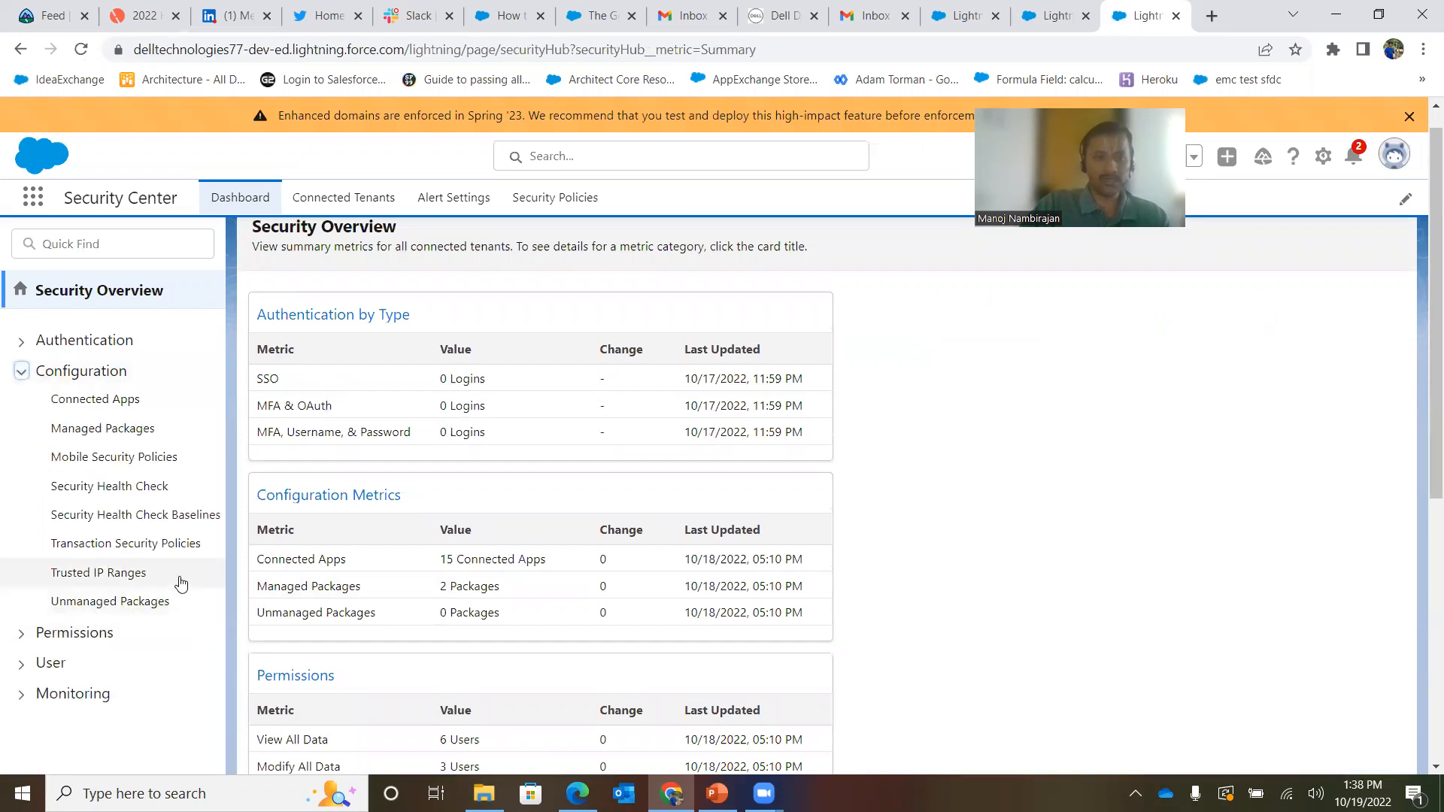
{"action": "left_click", "coordinate": [134, 553]}
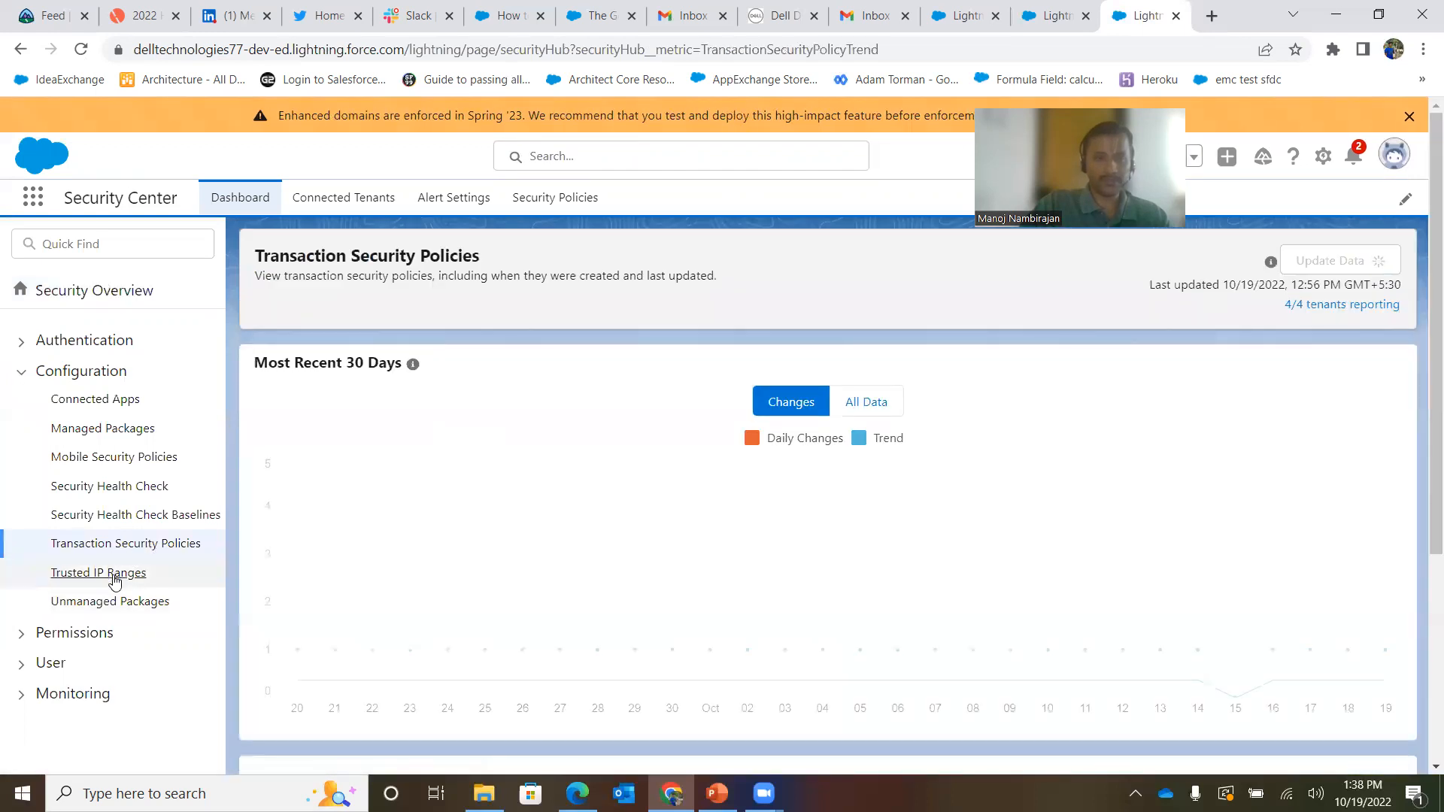
{"action": "left_click", "coordinate": [115, 579]}
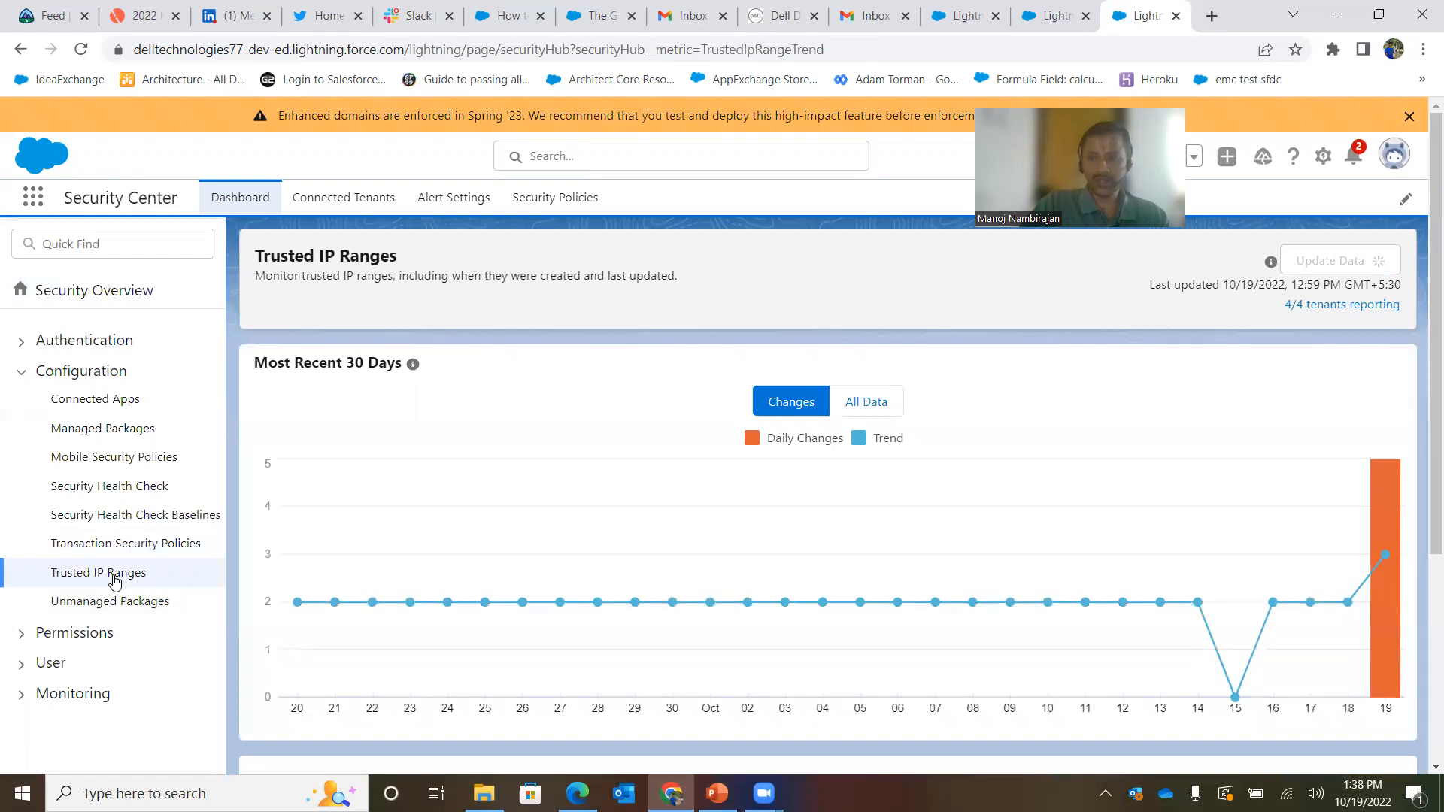
{"action": "mouse_move", "coordinate": [1386, 568]}
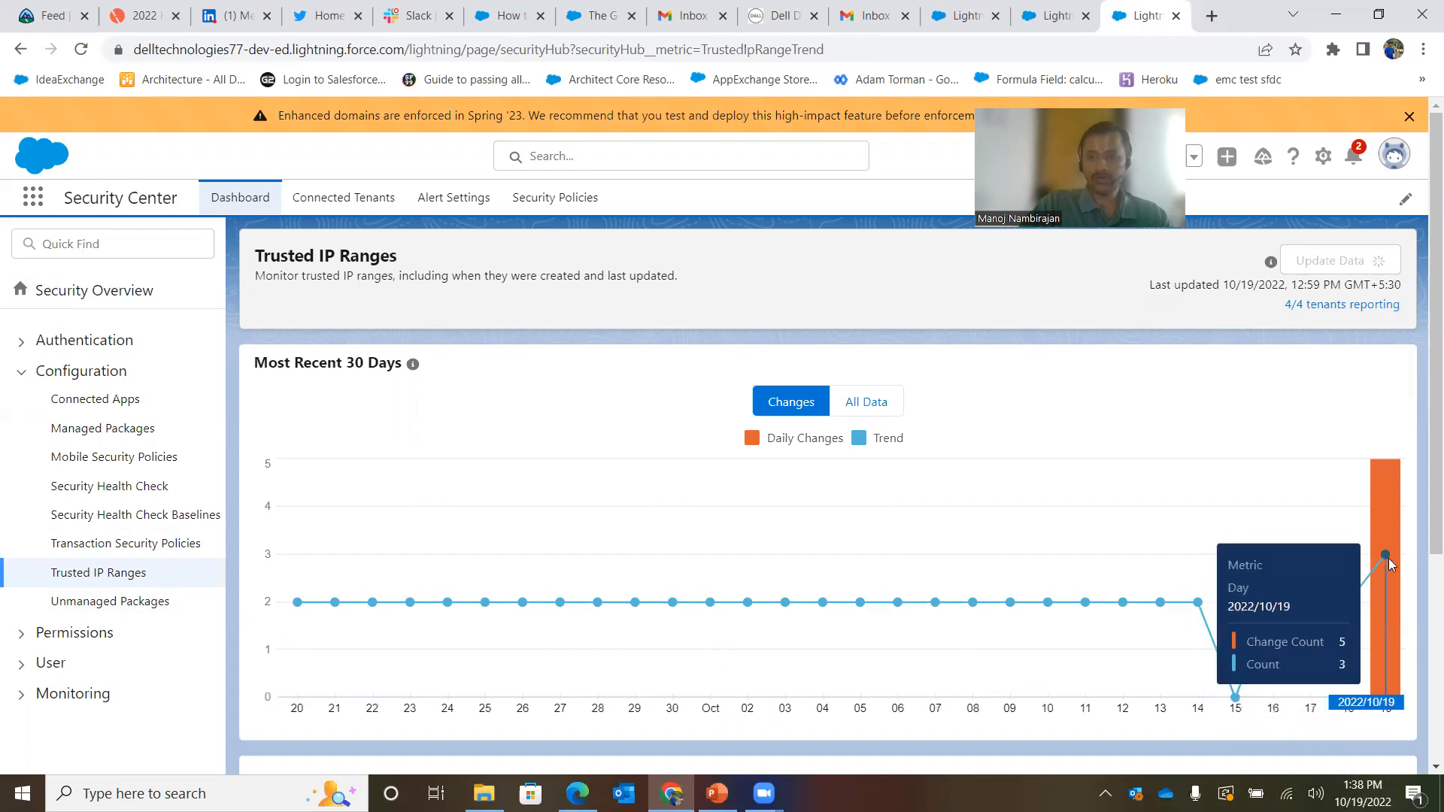
{"action": "scroll", "coordinate": [1422, 590], "scroll_direction": "down", "scroll_amount": 2}
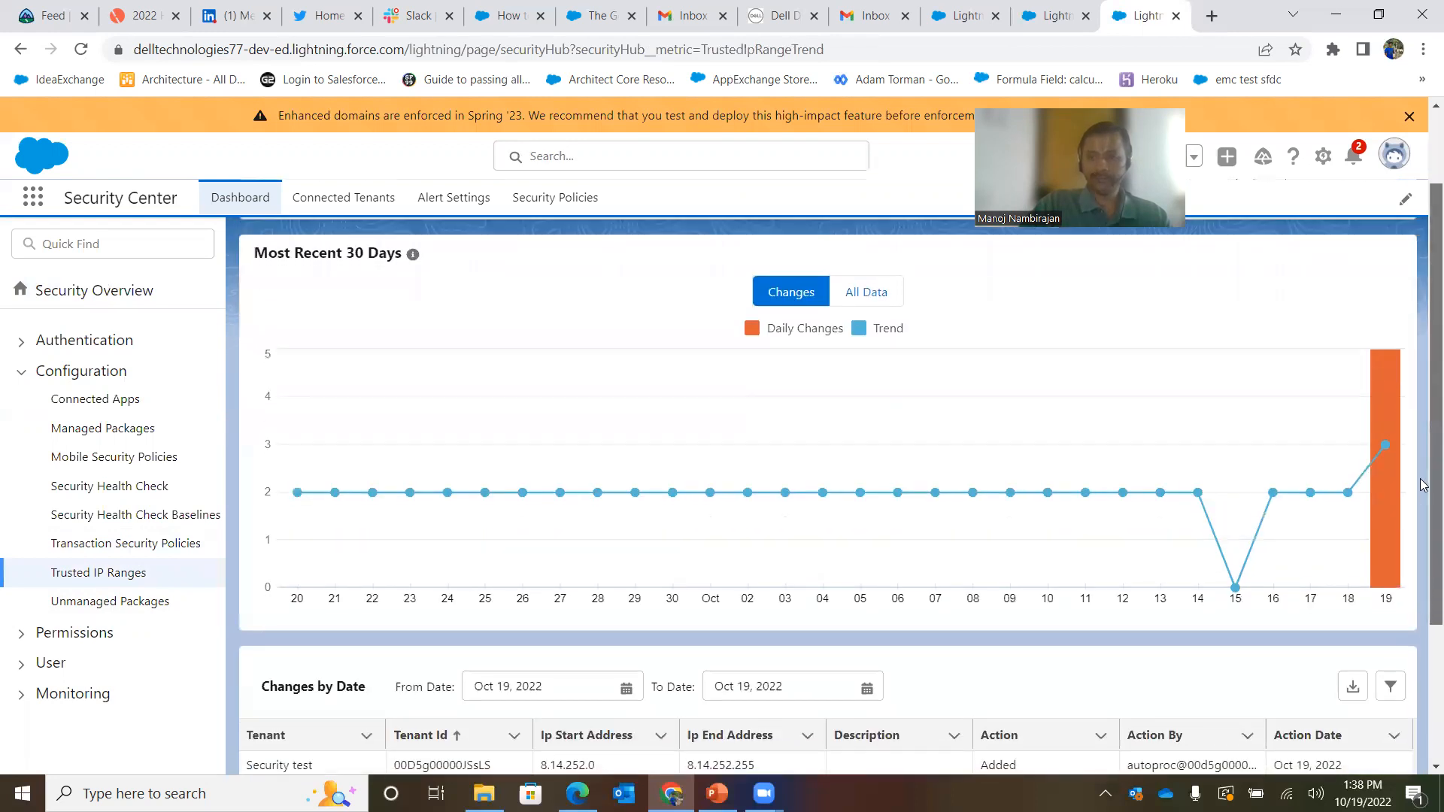
{"action": "scroll", "coordinate": [1424, 485], "scroll_direction": "up", "scroll_amount": 2}
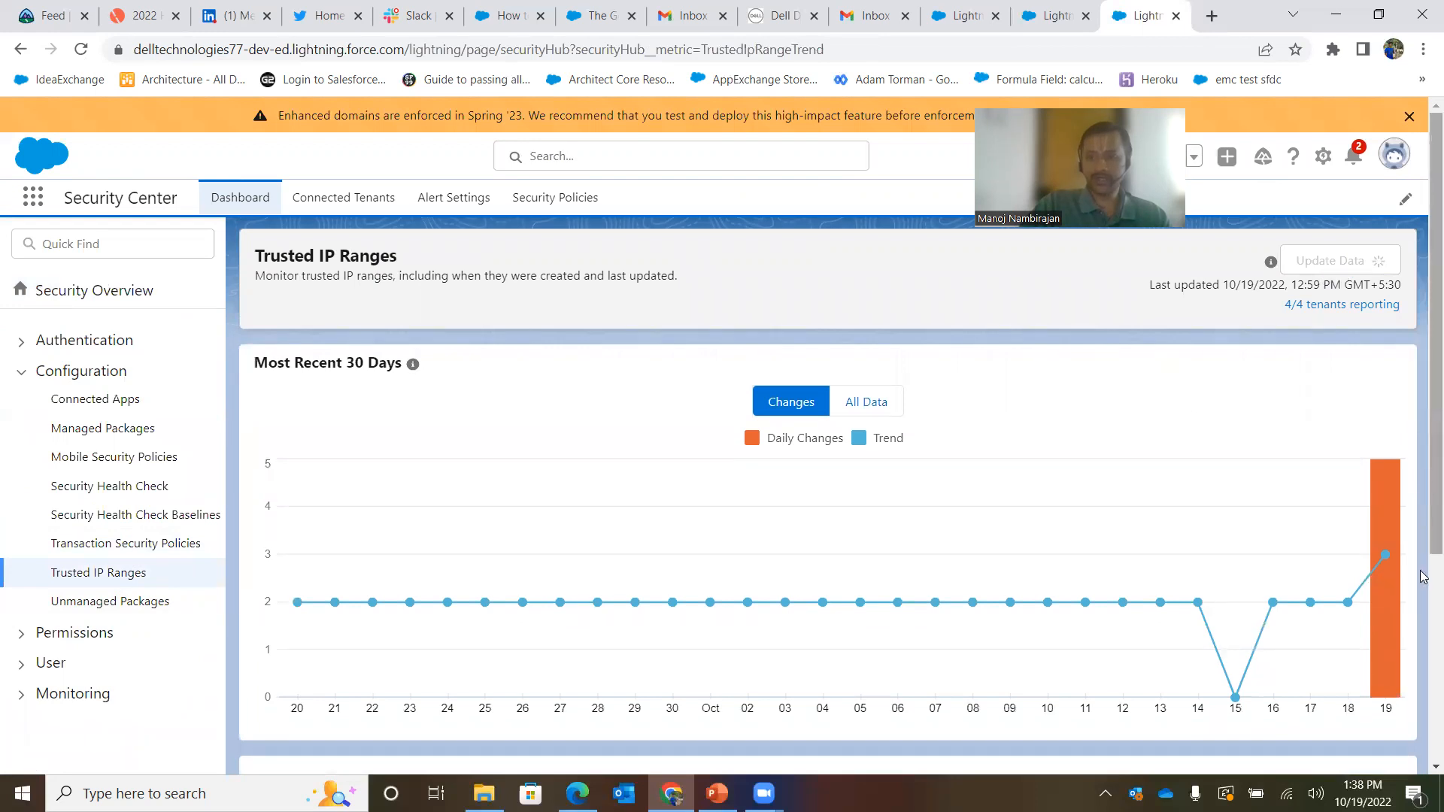
{"action": "scroll", "coordinate": [1422, 329], "scroll_direction": "down", "scroll_amount": 5}
{"action": "scroll", "coordinate": [1424, 327], "scroll_direction": "up", "scroll_amount": 5}
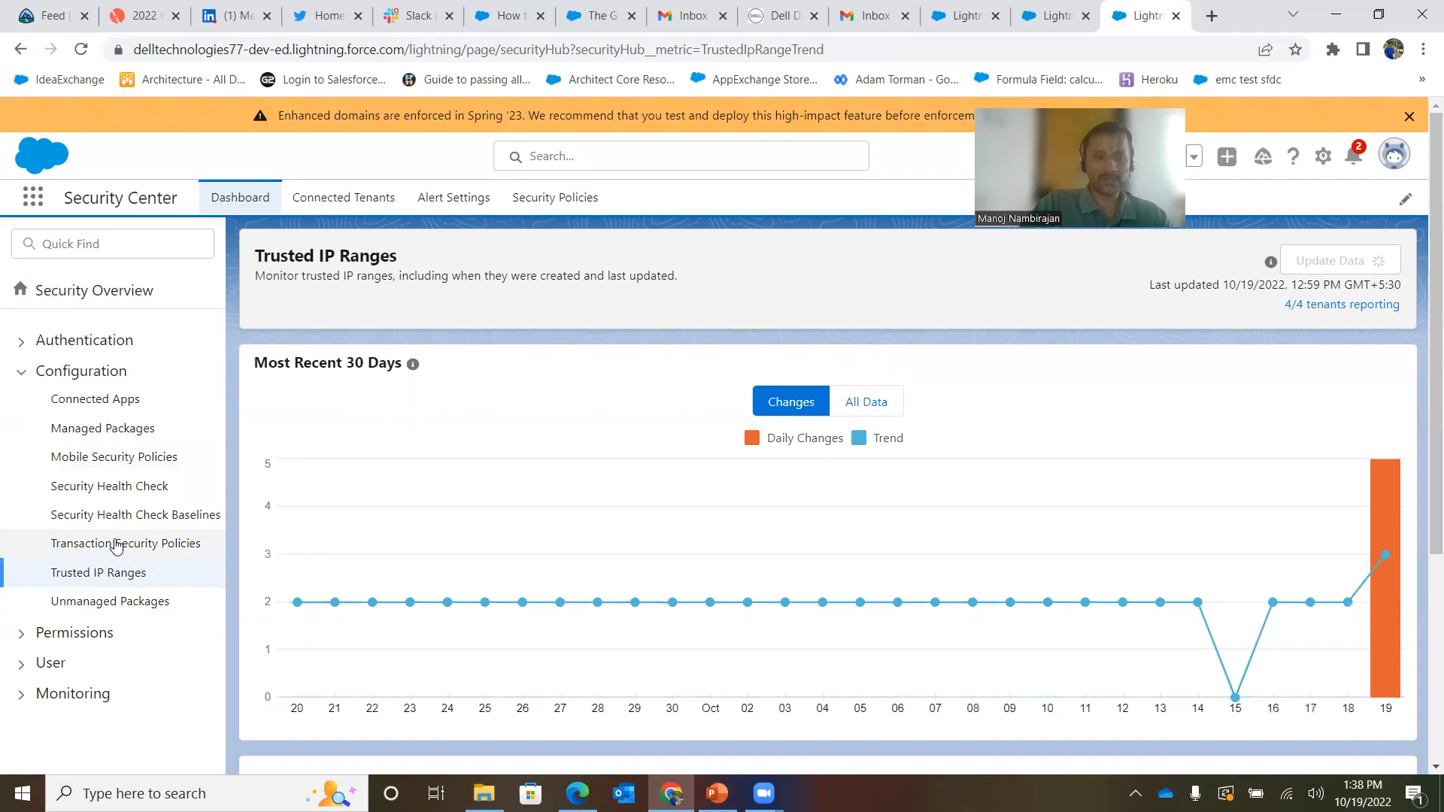
View the Security Health Check metric, and review the Transaction Security Policies trend and changes by date.
{"action": "left_click", "coordinate": [110, 487]}
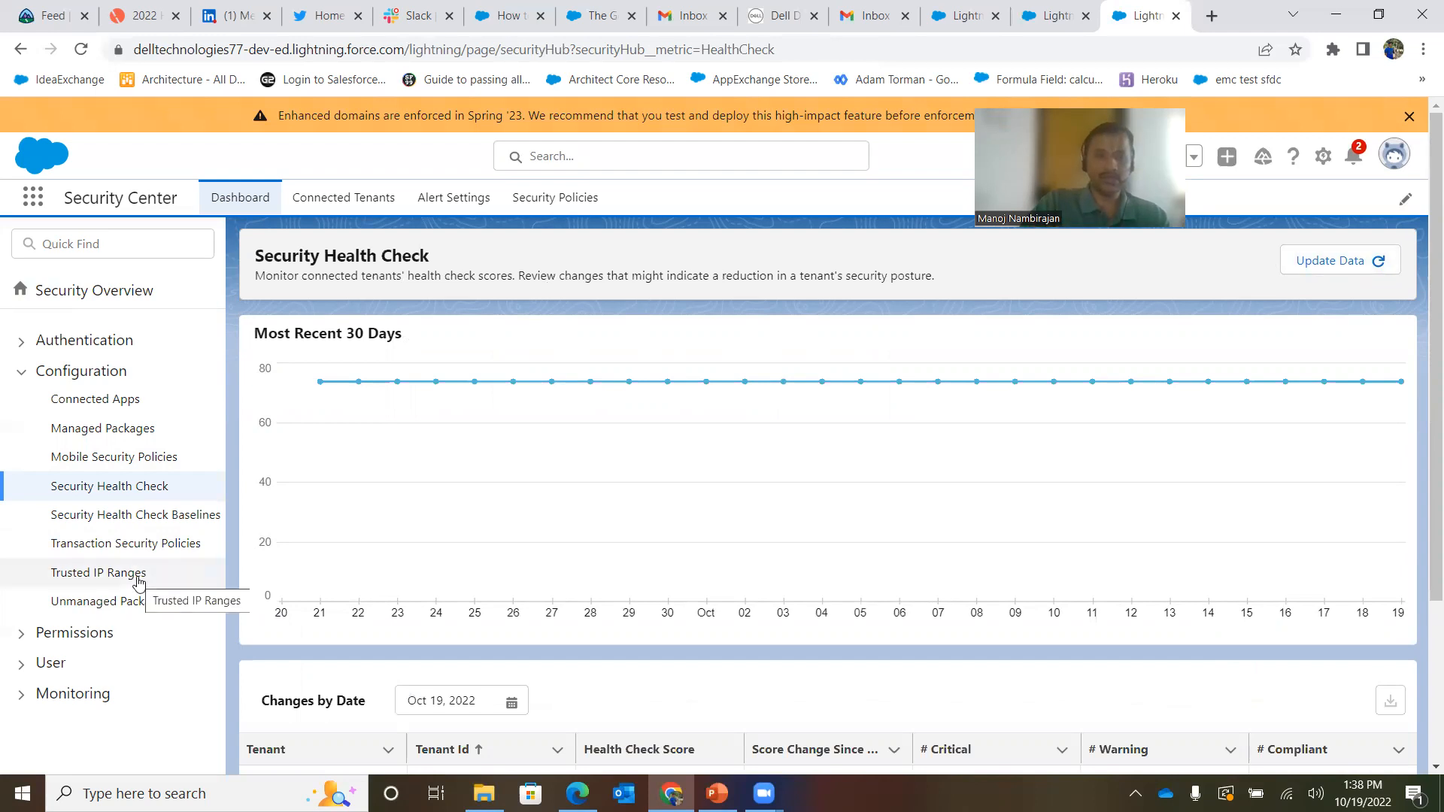
{"action": "left_click", "coordinate": [120, 548]}
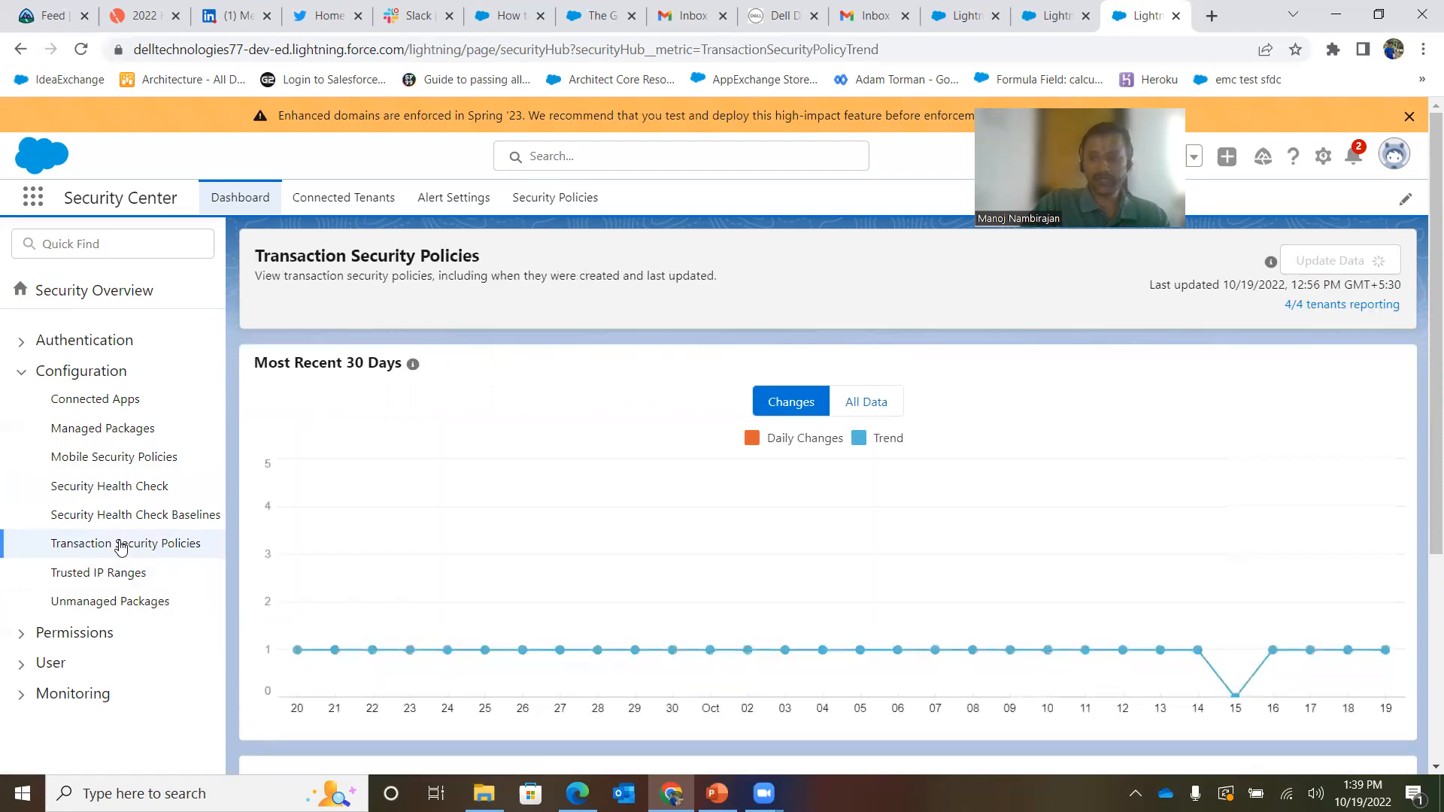
{"action": "left_click_drag", "start_coordinate": [1426, 316], "coordinate": [1423, 592]}
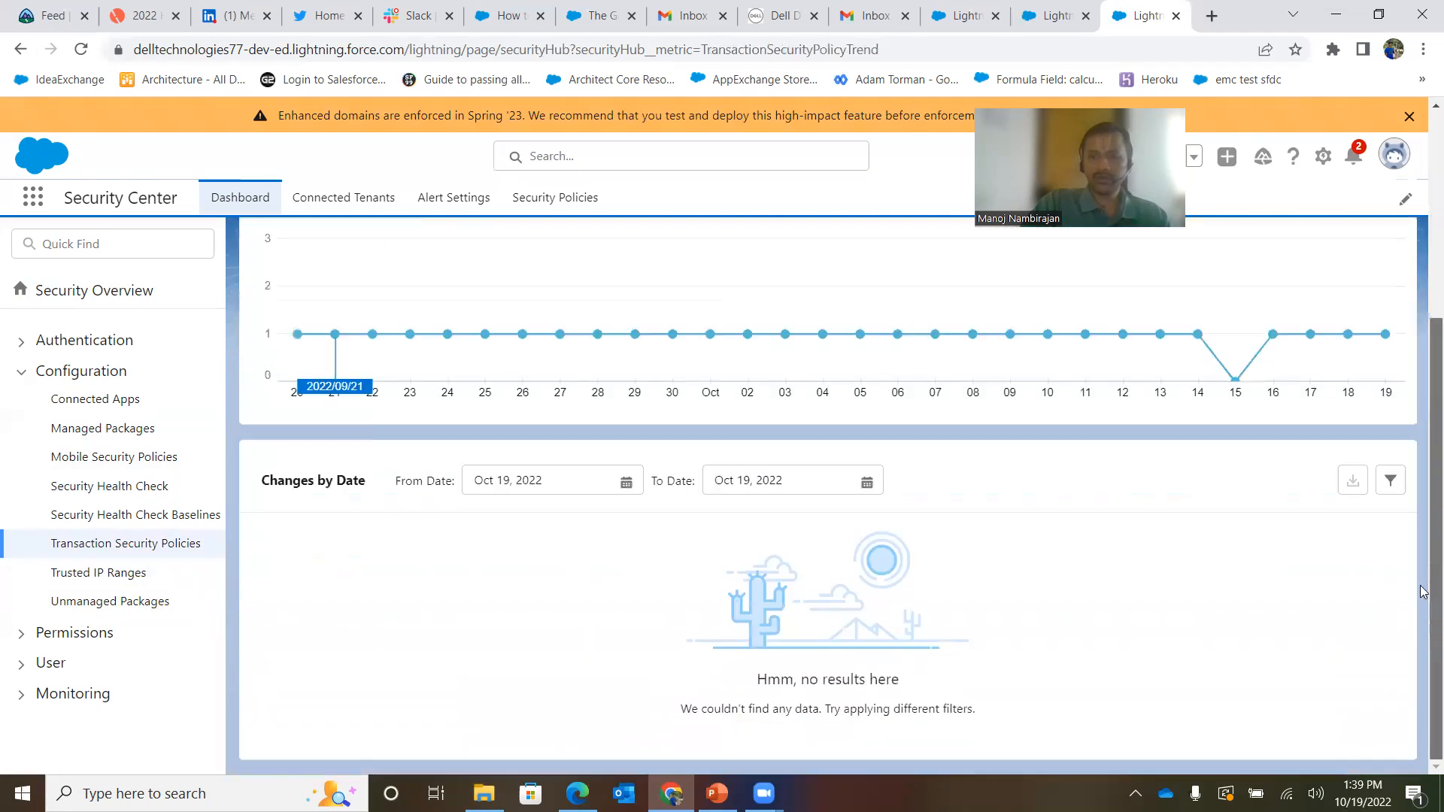
{"action": "scroll", "coordinate": [1424, 518], "scroll_direction": "up", "scroll_amount": 4}
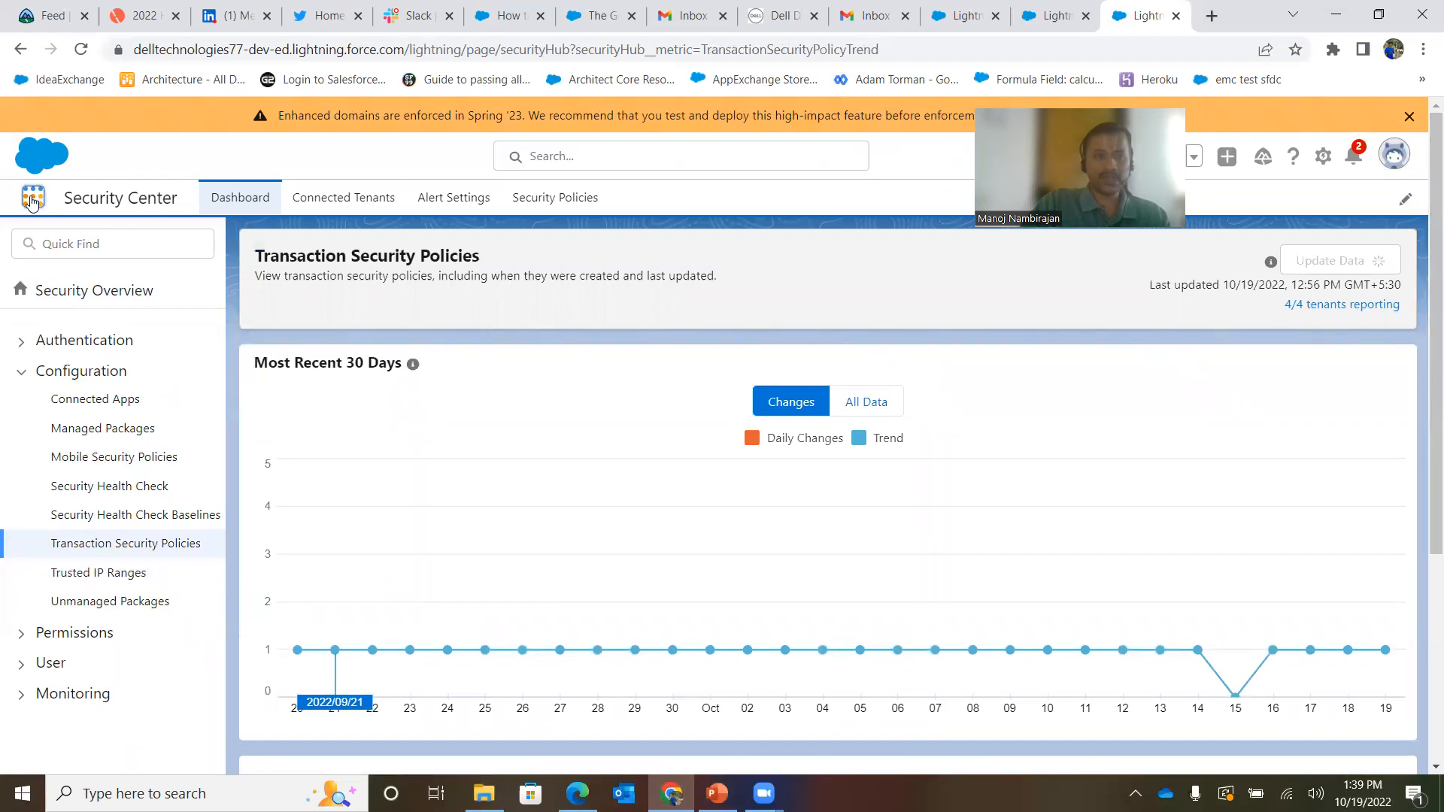
Open Setup, search it for "event", and open the Transaction Security Policies page under Event Monitoring.
{"action": "left_click", "coordinate": [32, 198]}
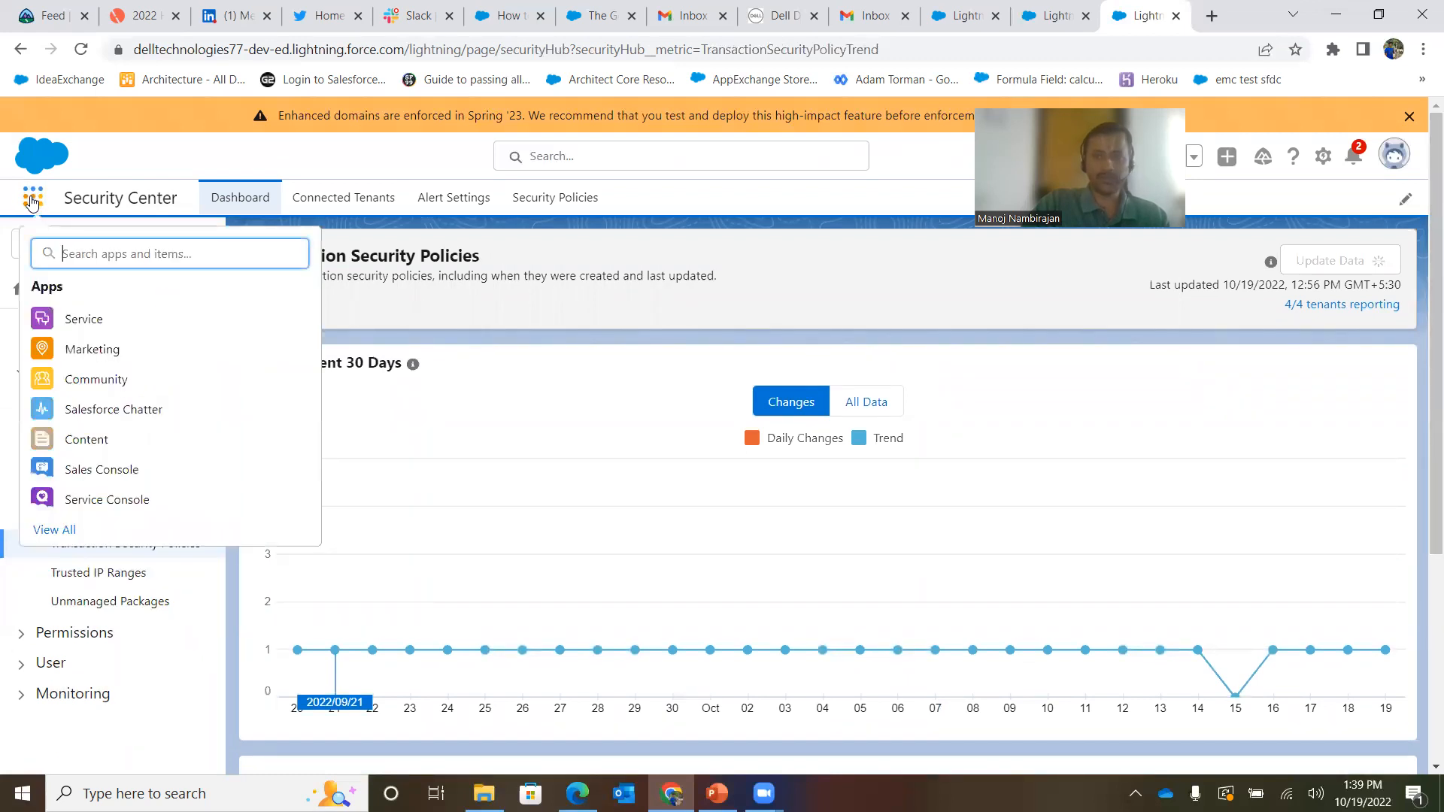
{"action": "left_click", "coordinate": [1323, 156]}
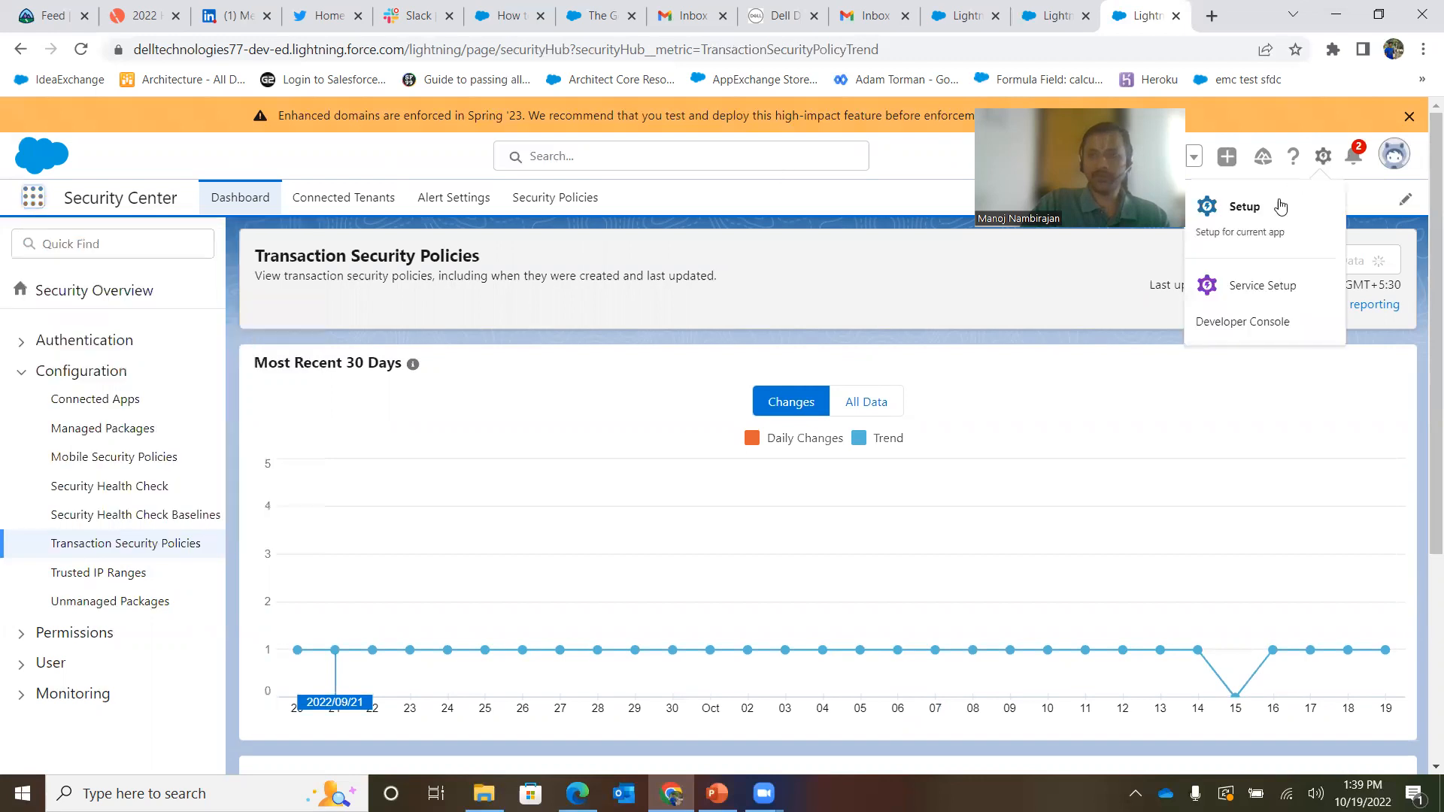
{"action": "left_click", "coordinate": [1268, 219]}
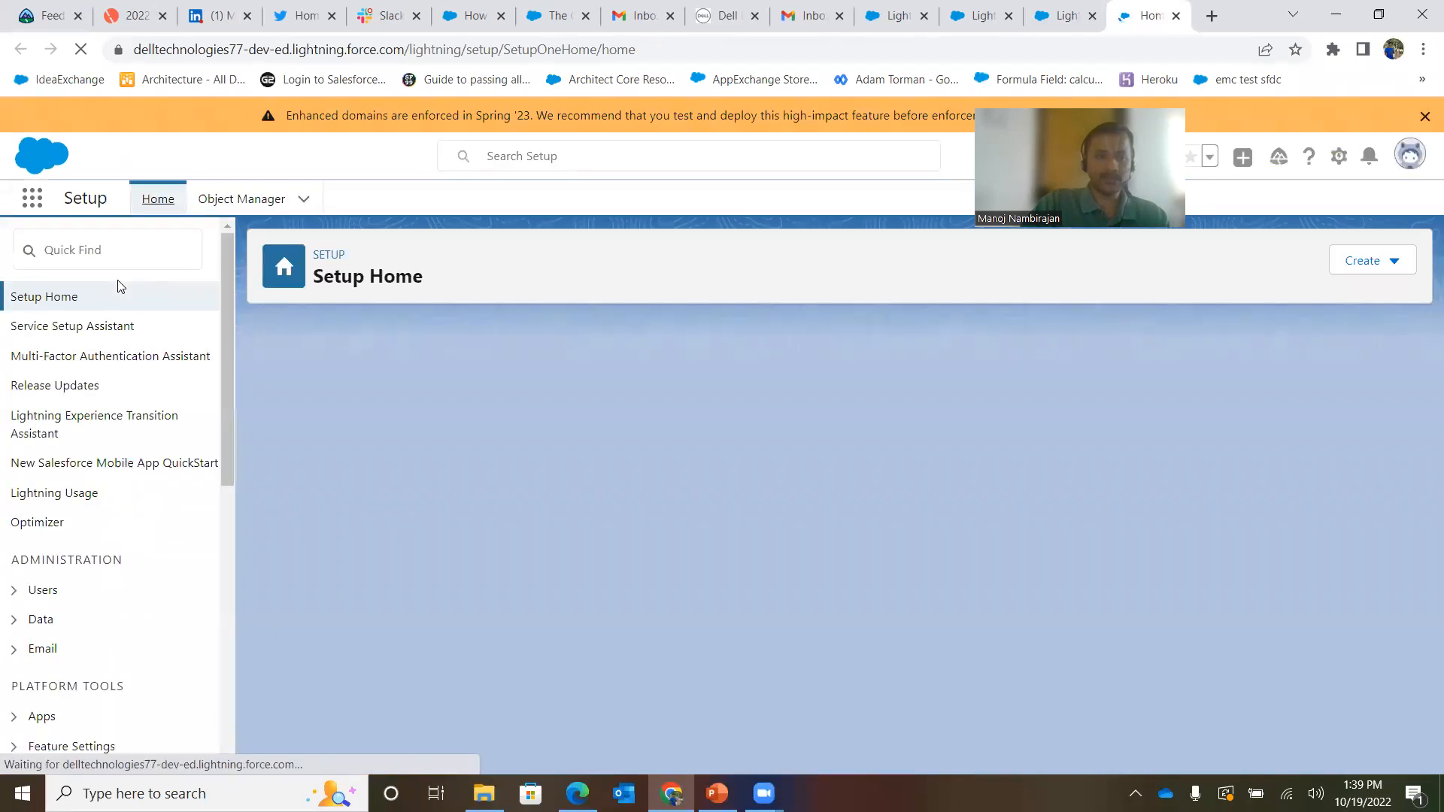
{"action": "type", "text": "event"}
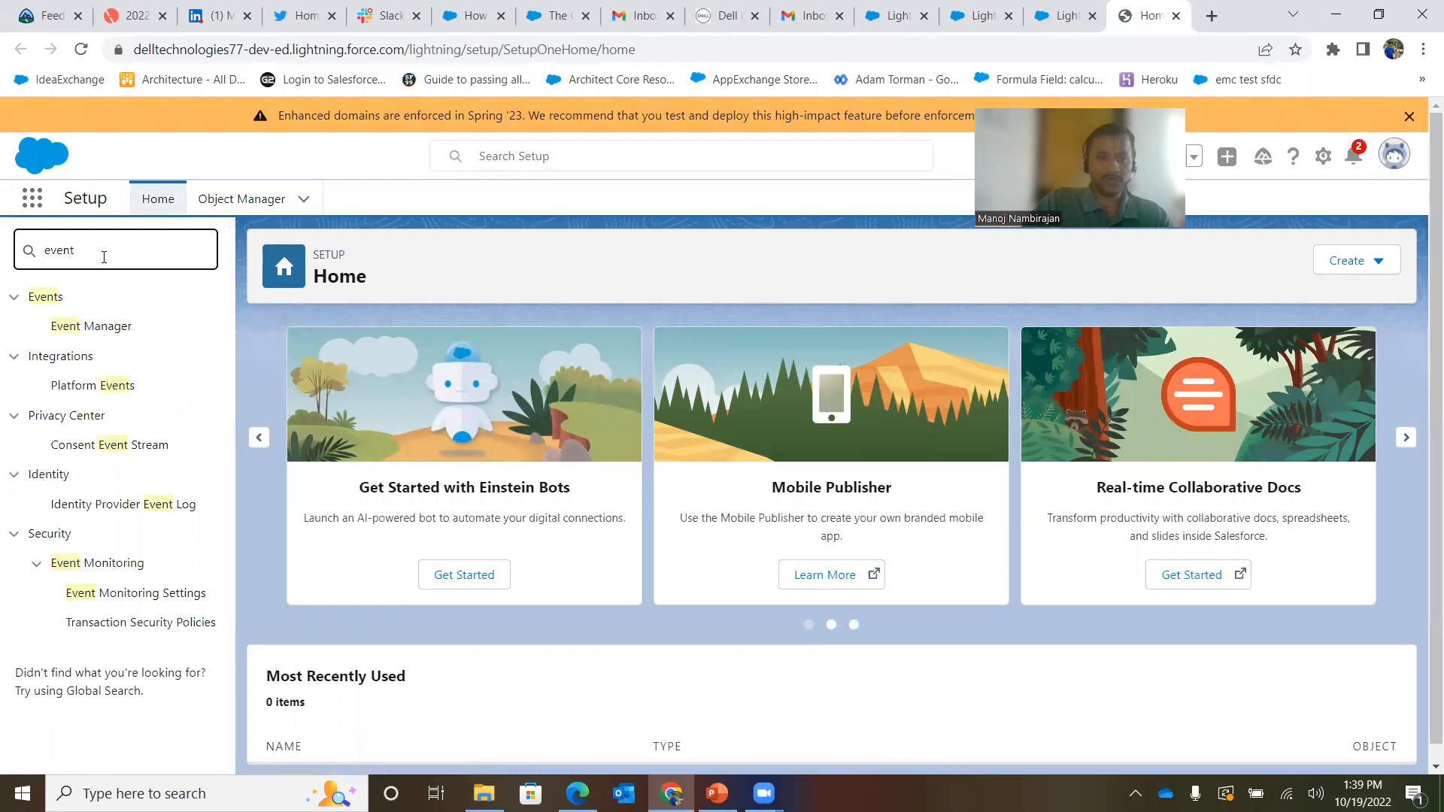
{"action": "left_click", "coordinate": [140, 628]}
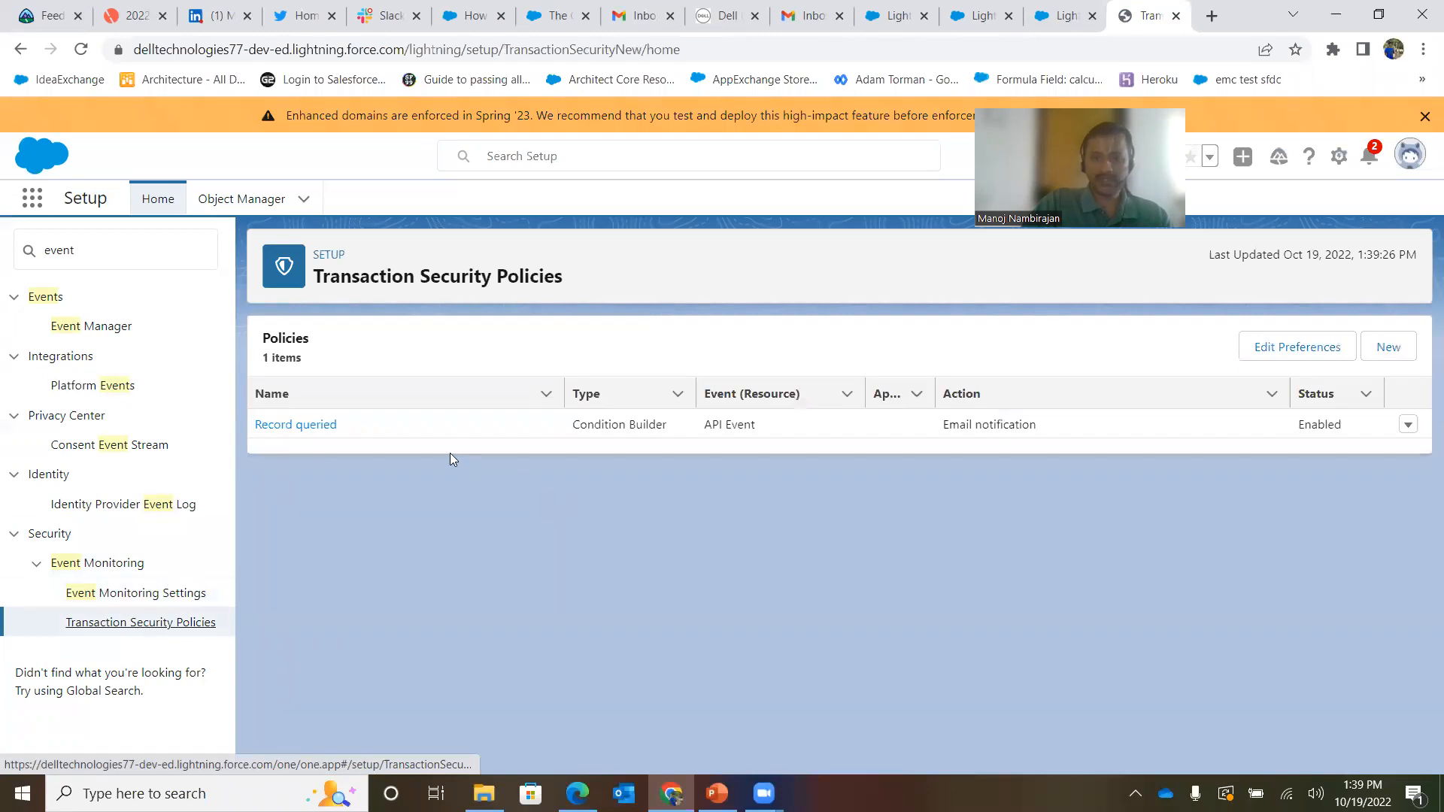
Open the Record queried policy for editing, review its trigger conditions, and close the editor.
{"action": "left_click", "coordinate": [320, 427]}
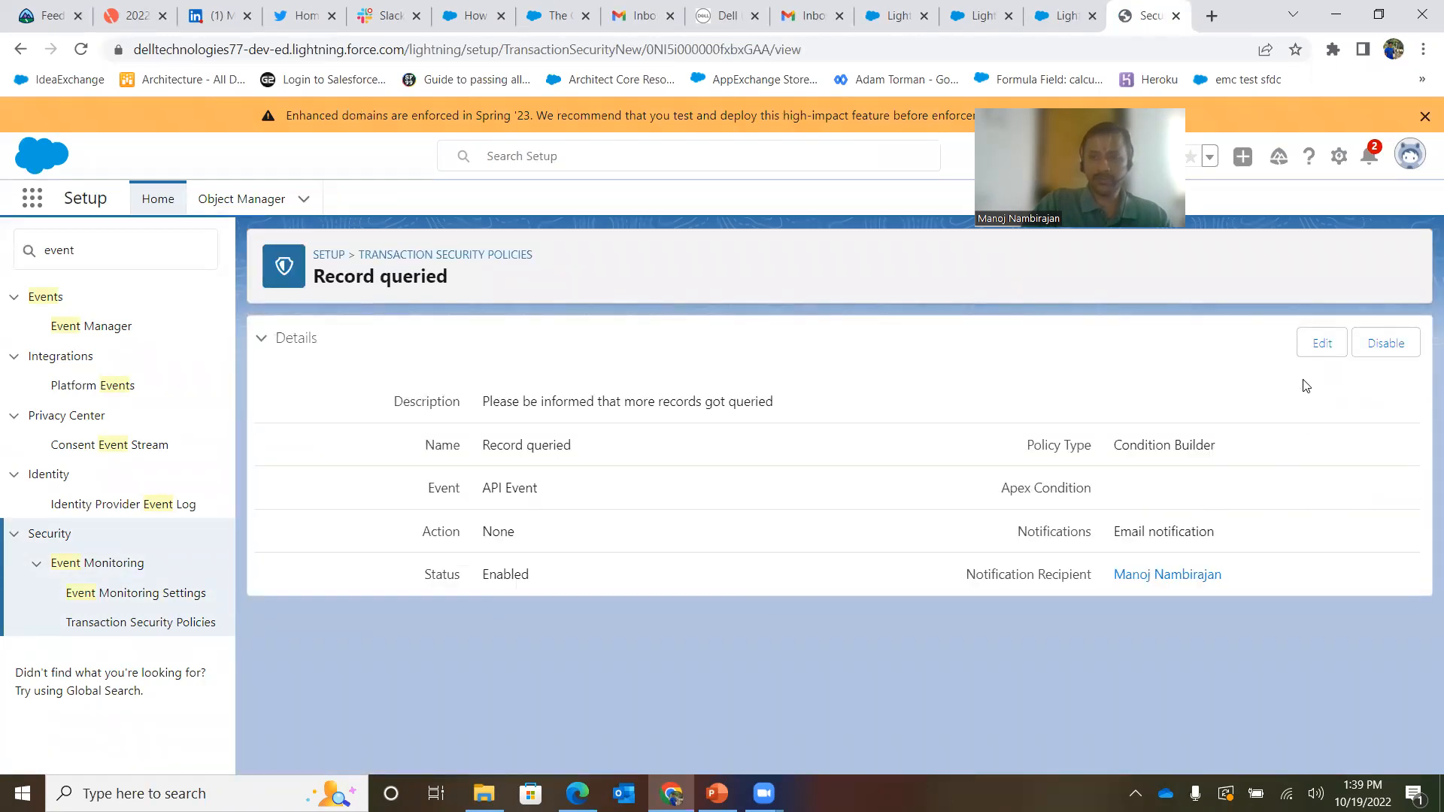
{"action": "left_click", "coordinate": [1309, 347]}
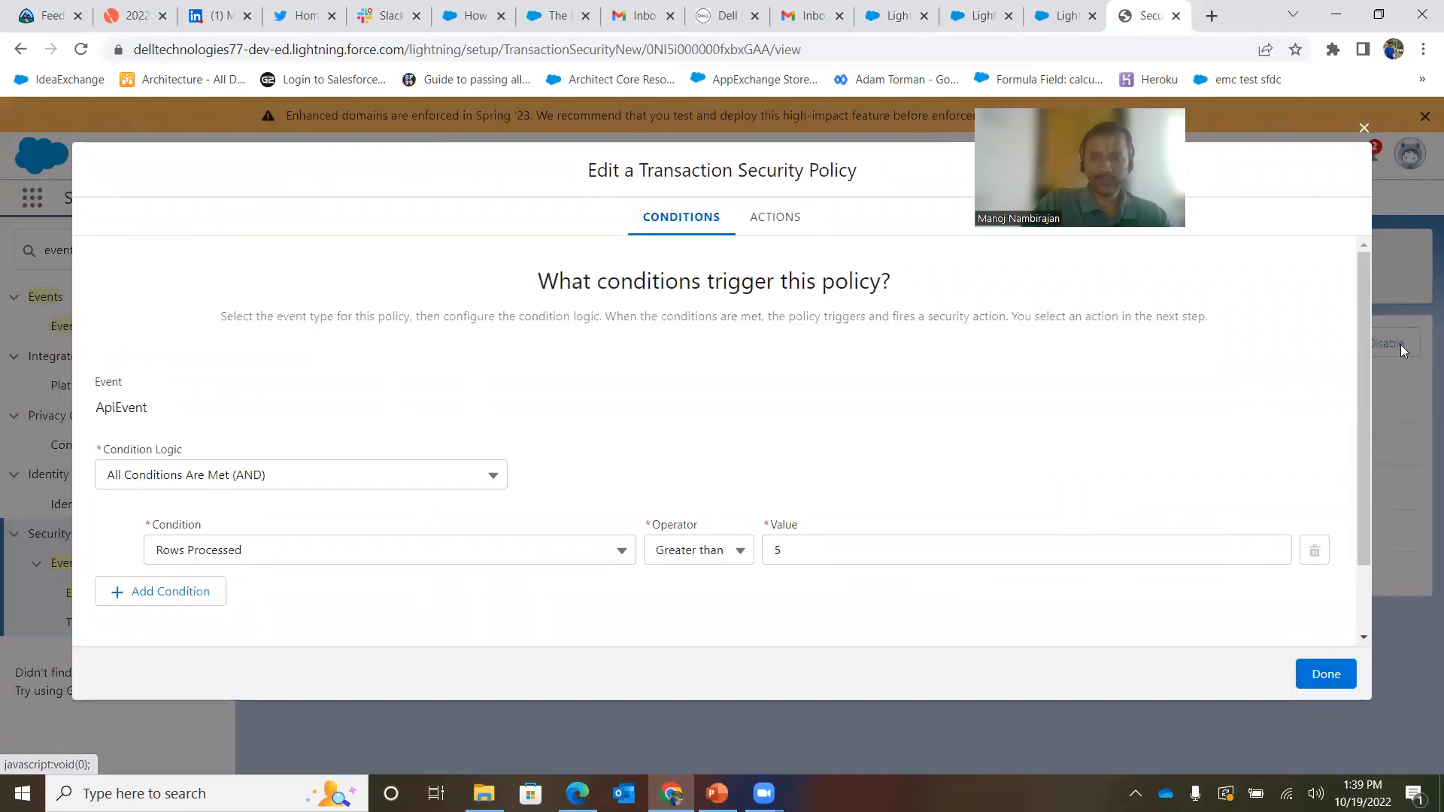
{"action": "left_click_drag", "start_coordinate": [1363, 311], "coordinate": [1365, 387]}
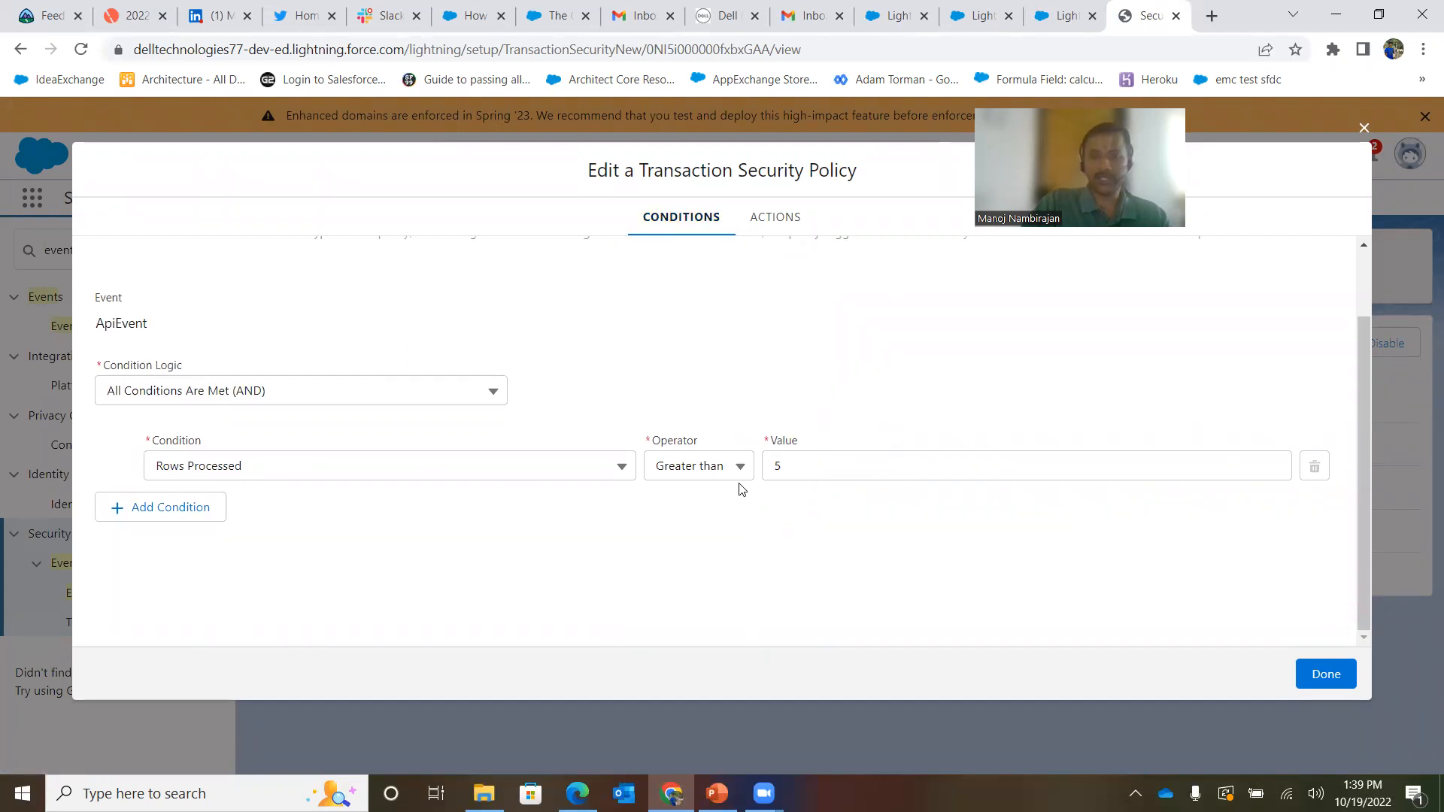
{"action": "left_click", "coordinate": [1317, 673]}
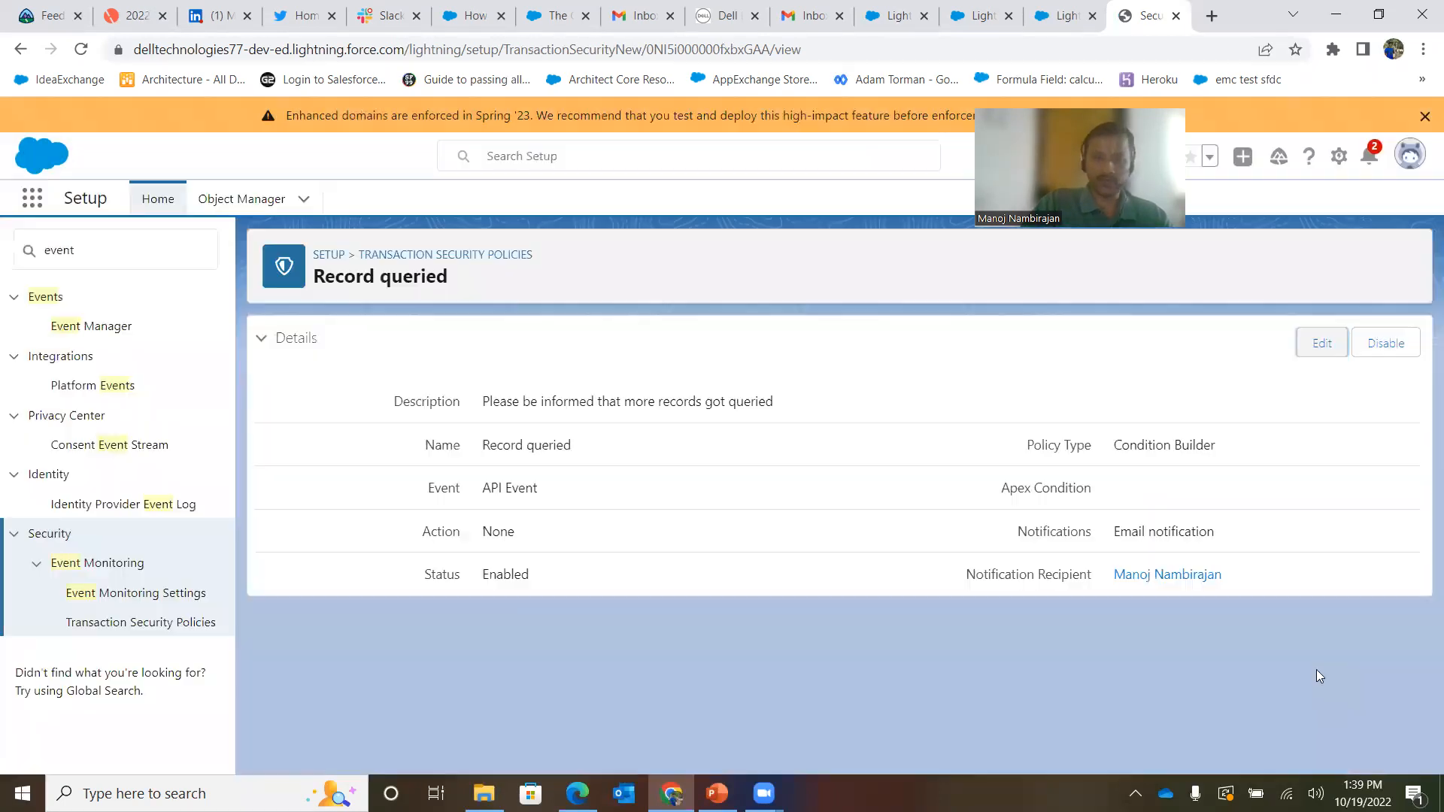
Open the Sales app, close the Guidance Center, and show the All Accounts list view of Accounts.
{"action": "left_click", "coordinate": [33, 209]}
{"action": "type", "text": "sal"}
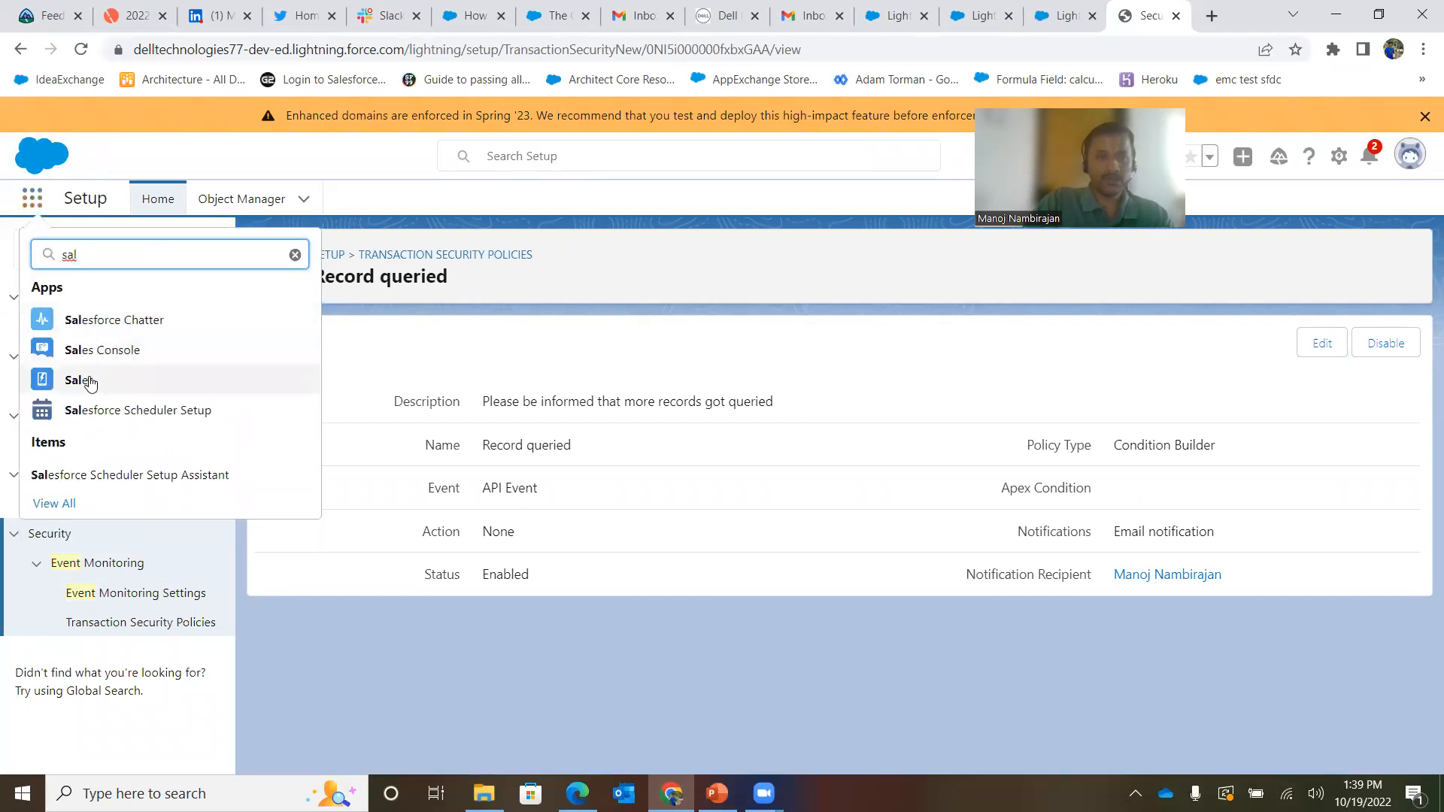
{"action": "left_click", "coordinate": [88, 382]}
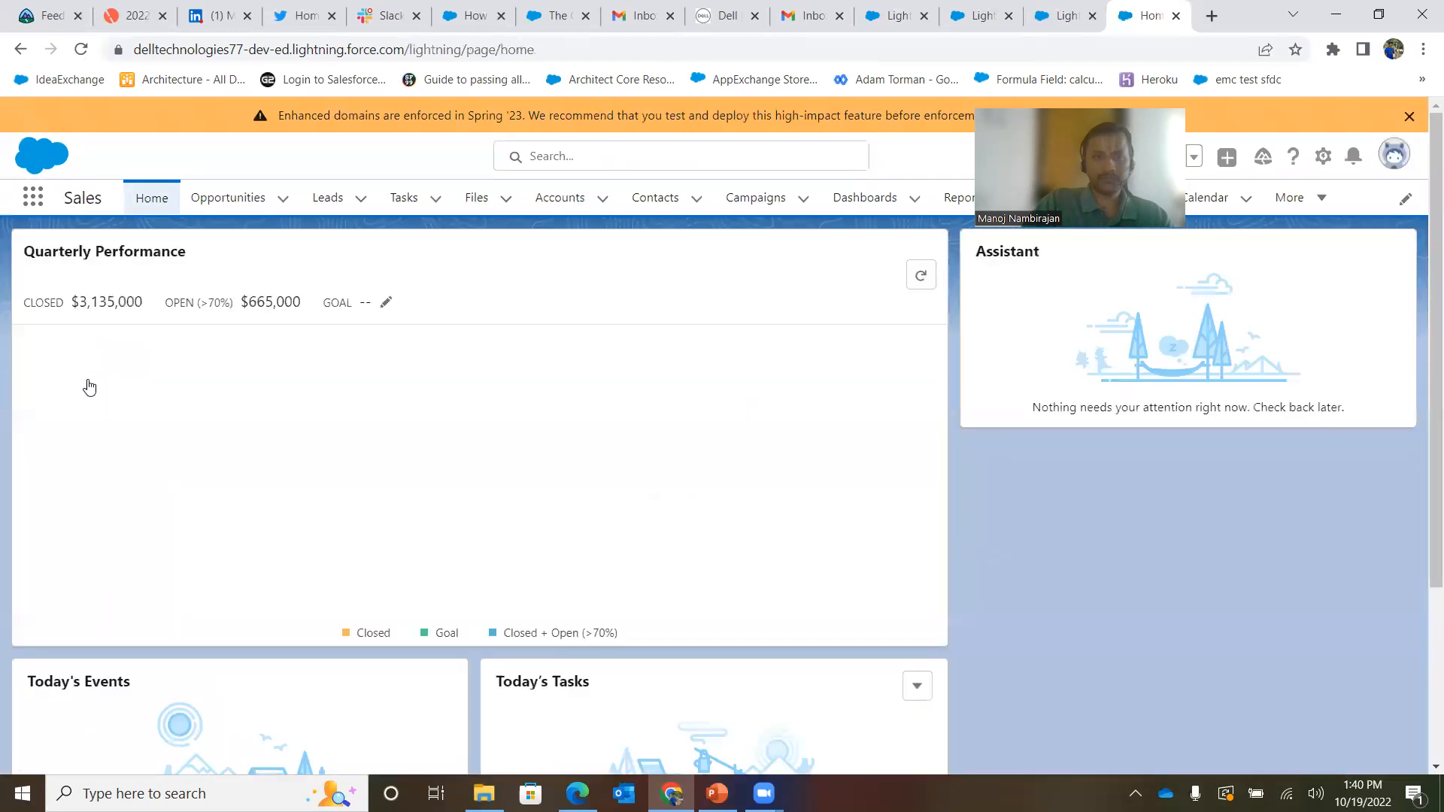
{"action": "left_click", "coordinate": [573, 199]}
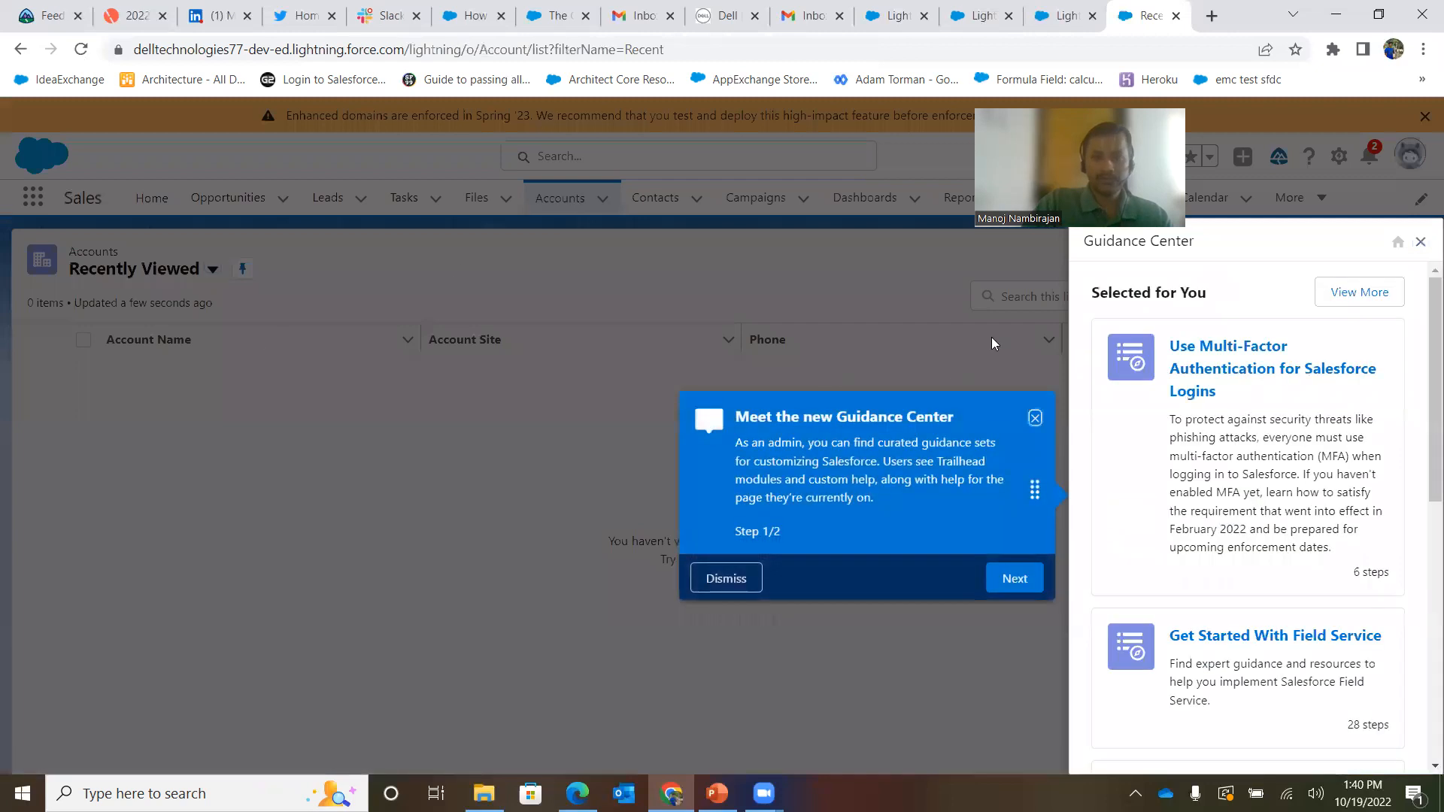
{"action": "left_click", "coordinate": [1035, 417]}
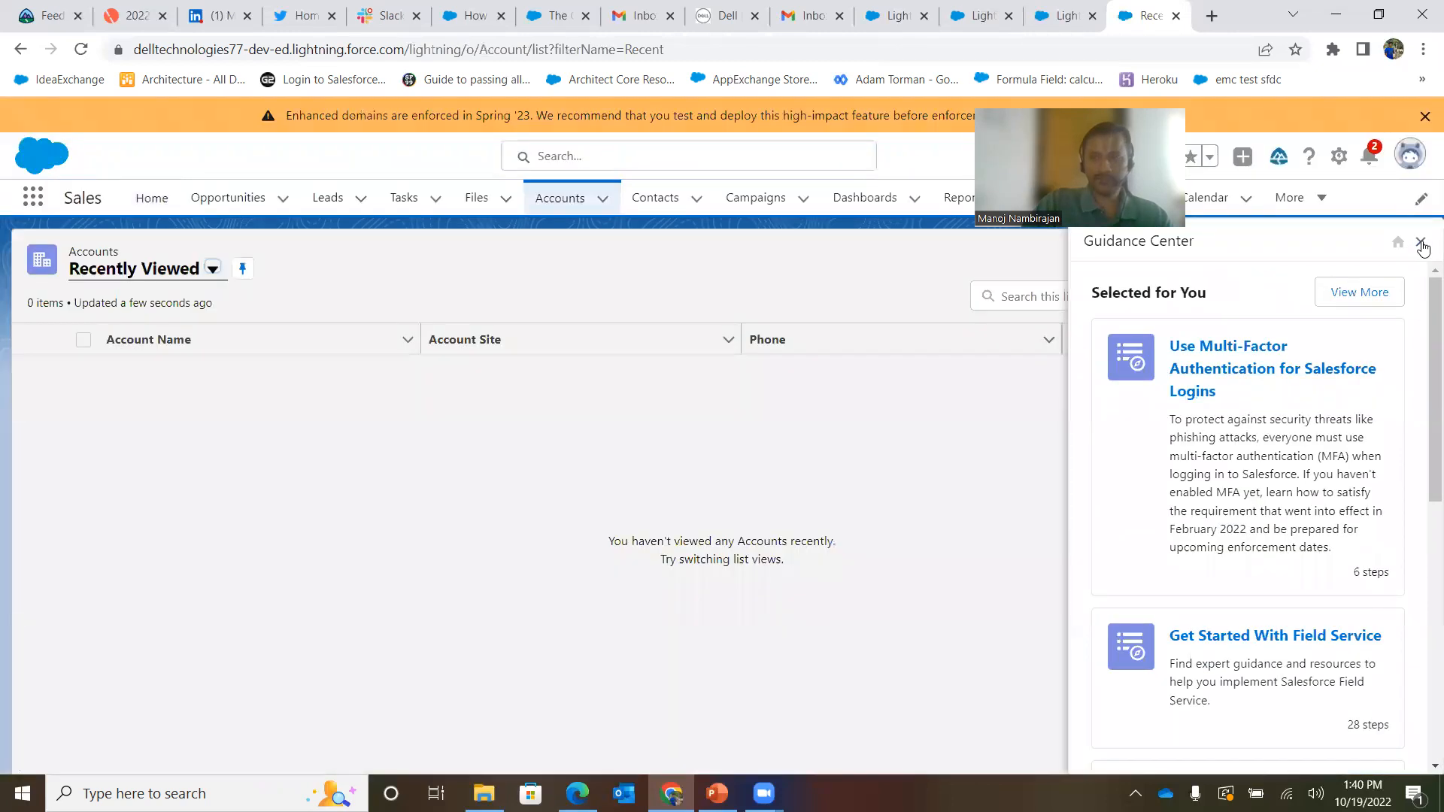
{"action": "left_click", "coordinate": [1421, 244]}
{"action": "left_click", "coordinate": [207, 270]}
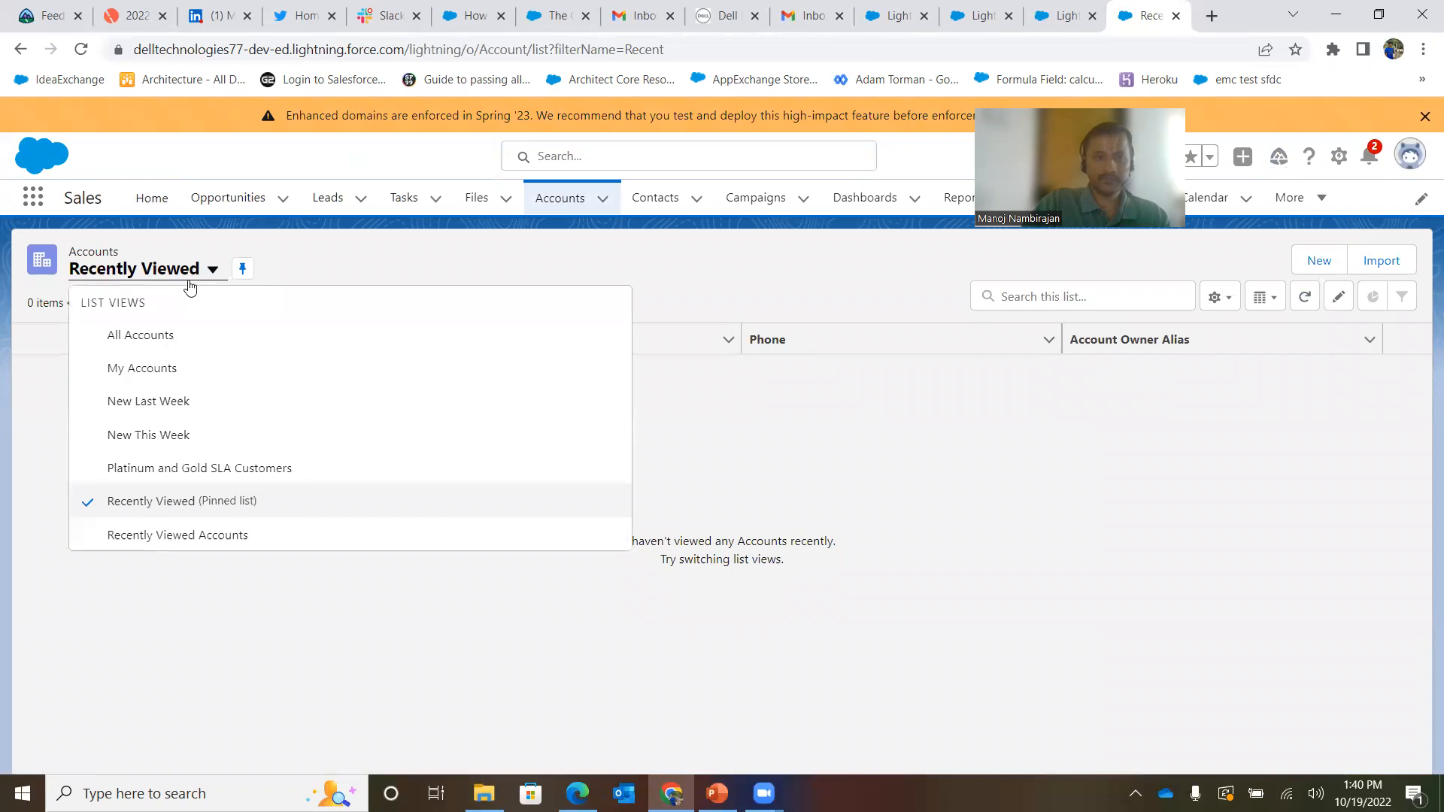
{"action": "left_click", "coordinate": [145, 335]}
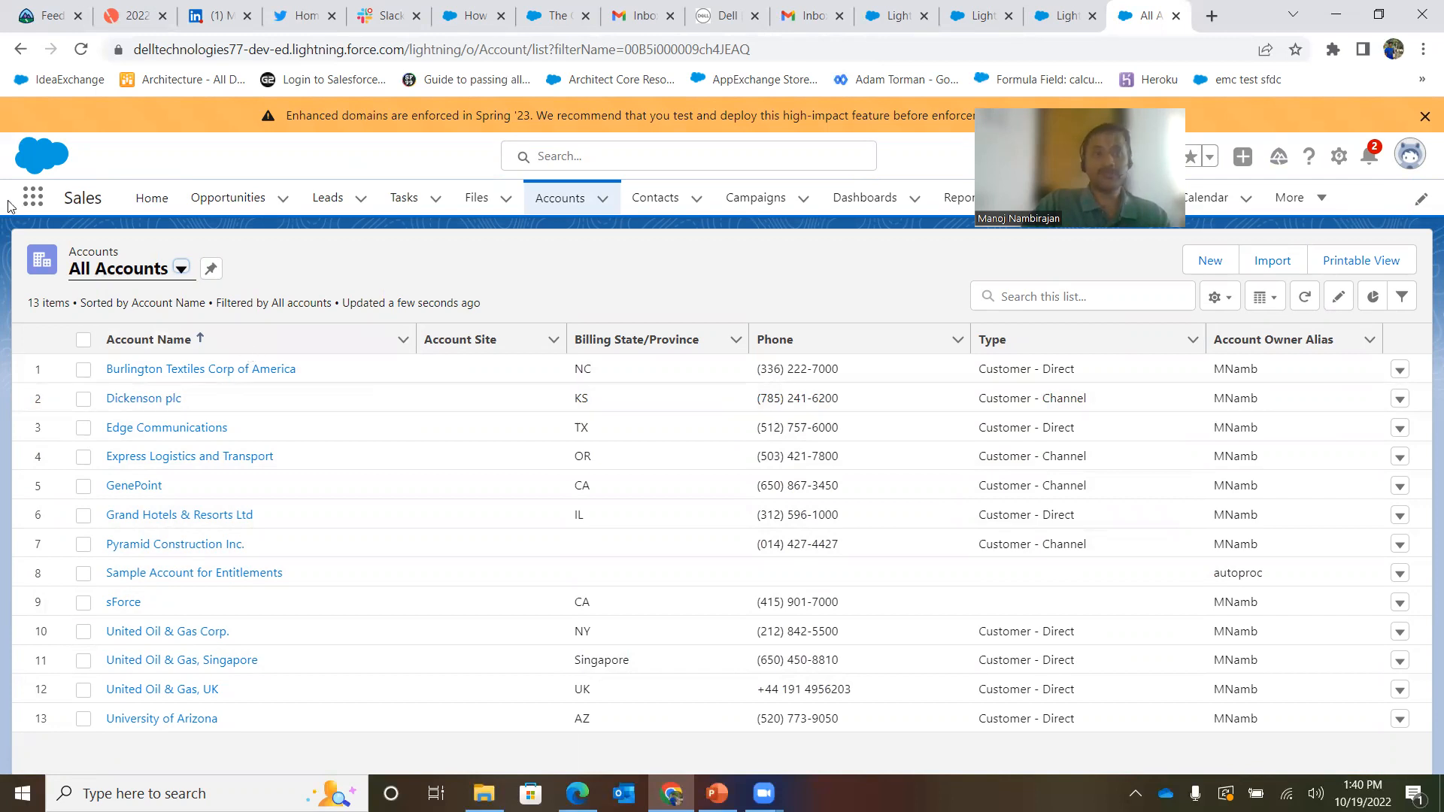
Return to the Security Center app, and review the Authentication metric types and the connected tenants.
{"action": "left_click", "coordinate": [33, 199]}
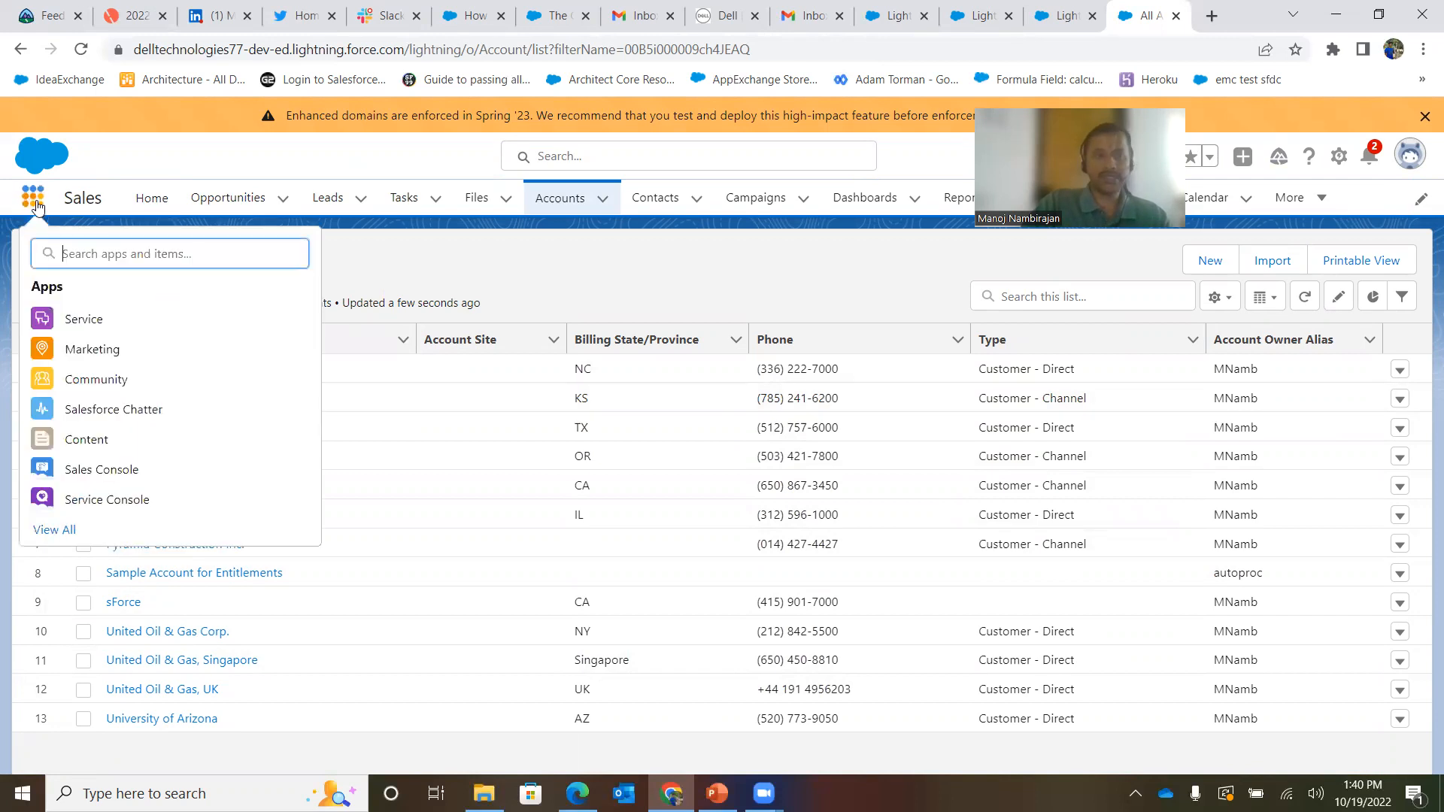
{"action": "type", "text": "secu"}
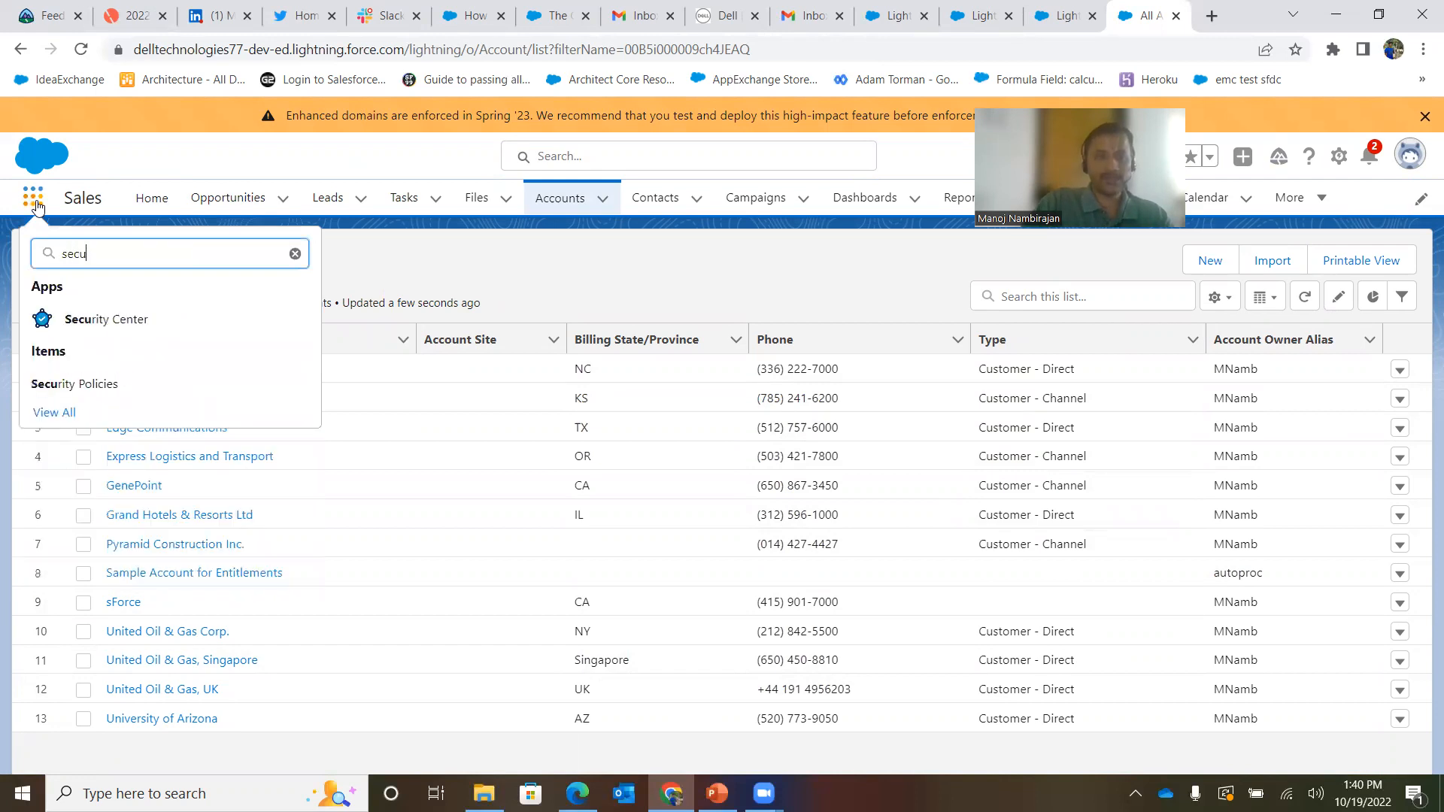
{"action": "left_click", "coordinate": [125, 320]}
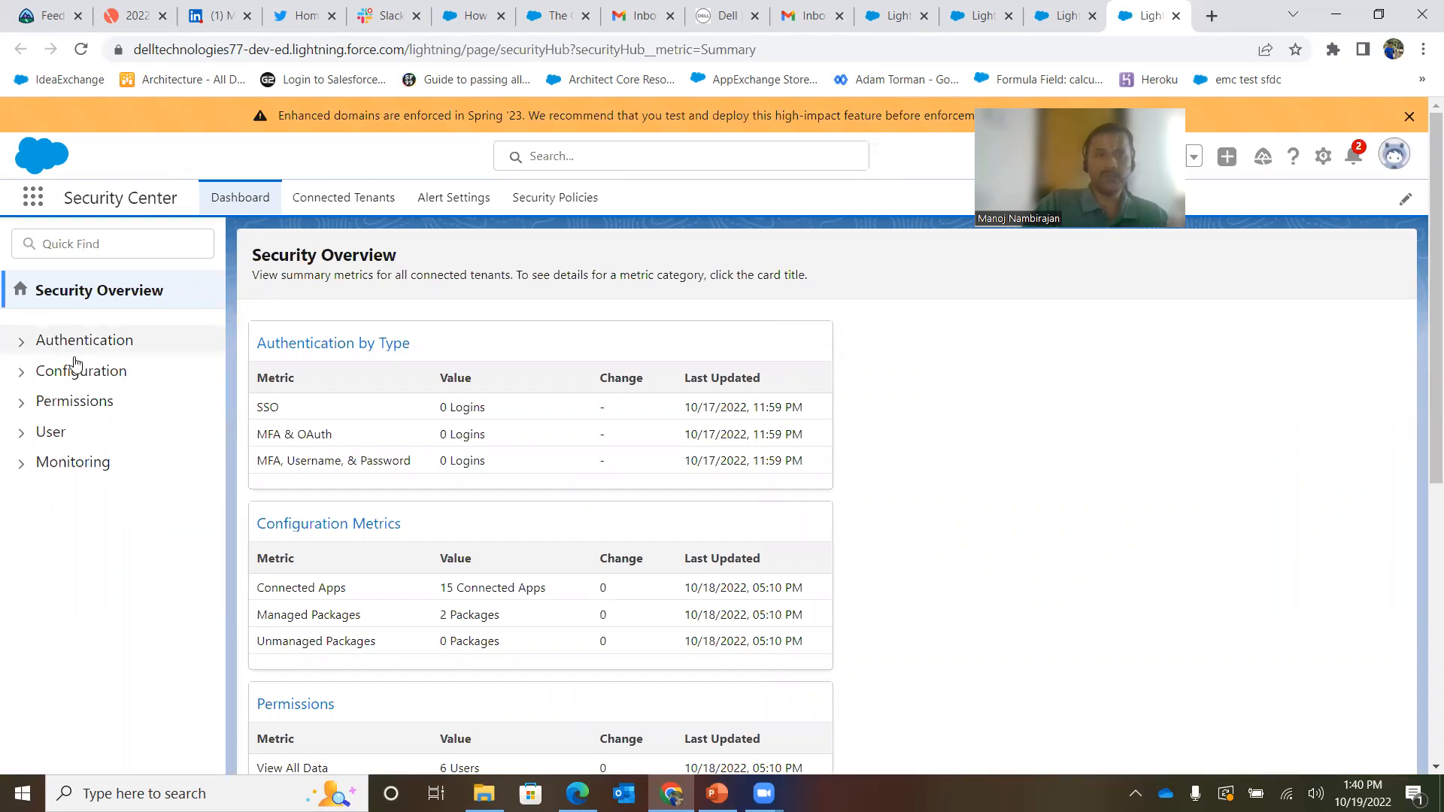
{"action": "left_click", "coordinate": [20, 345]}
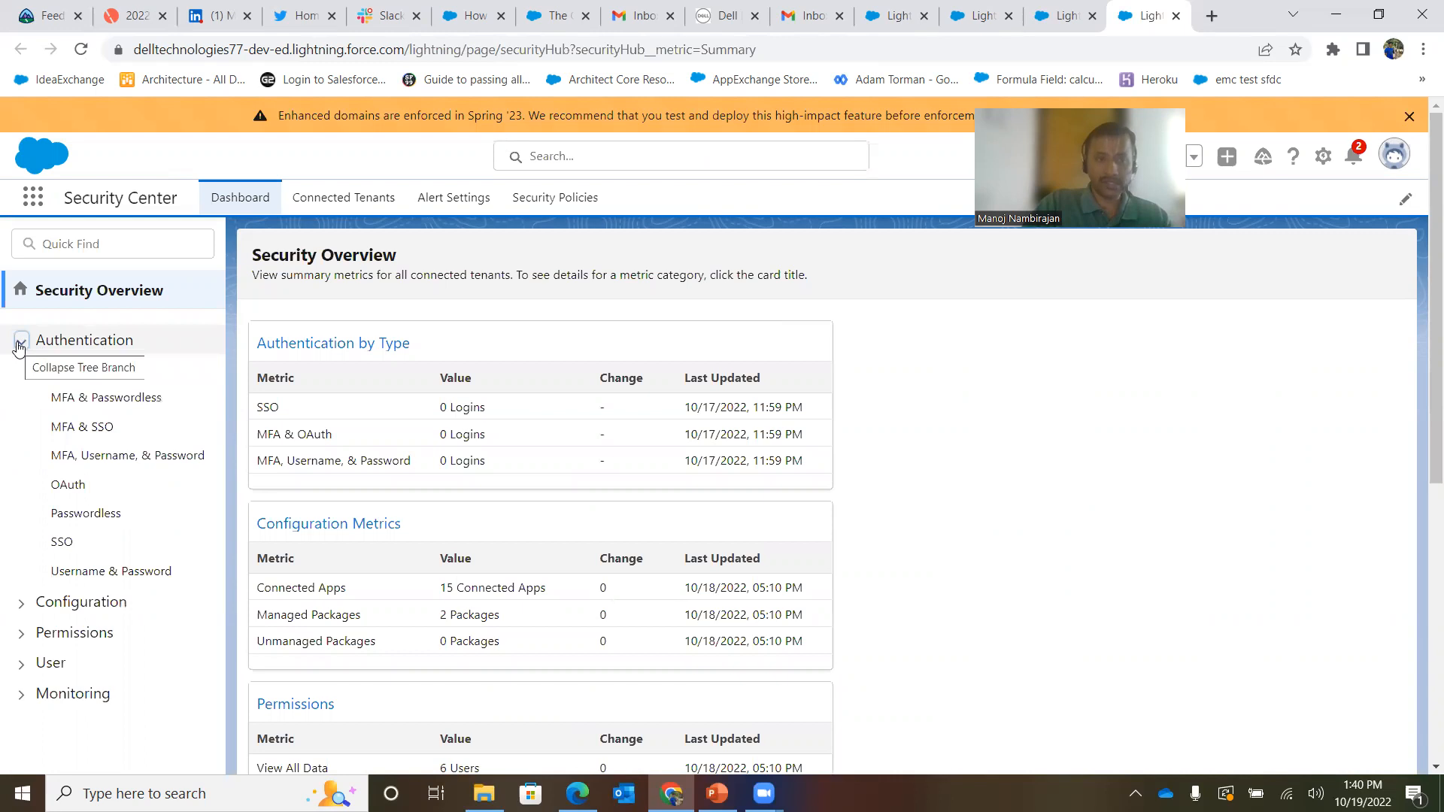
{"action": "left_click", "coordinate": [21, 342]}
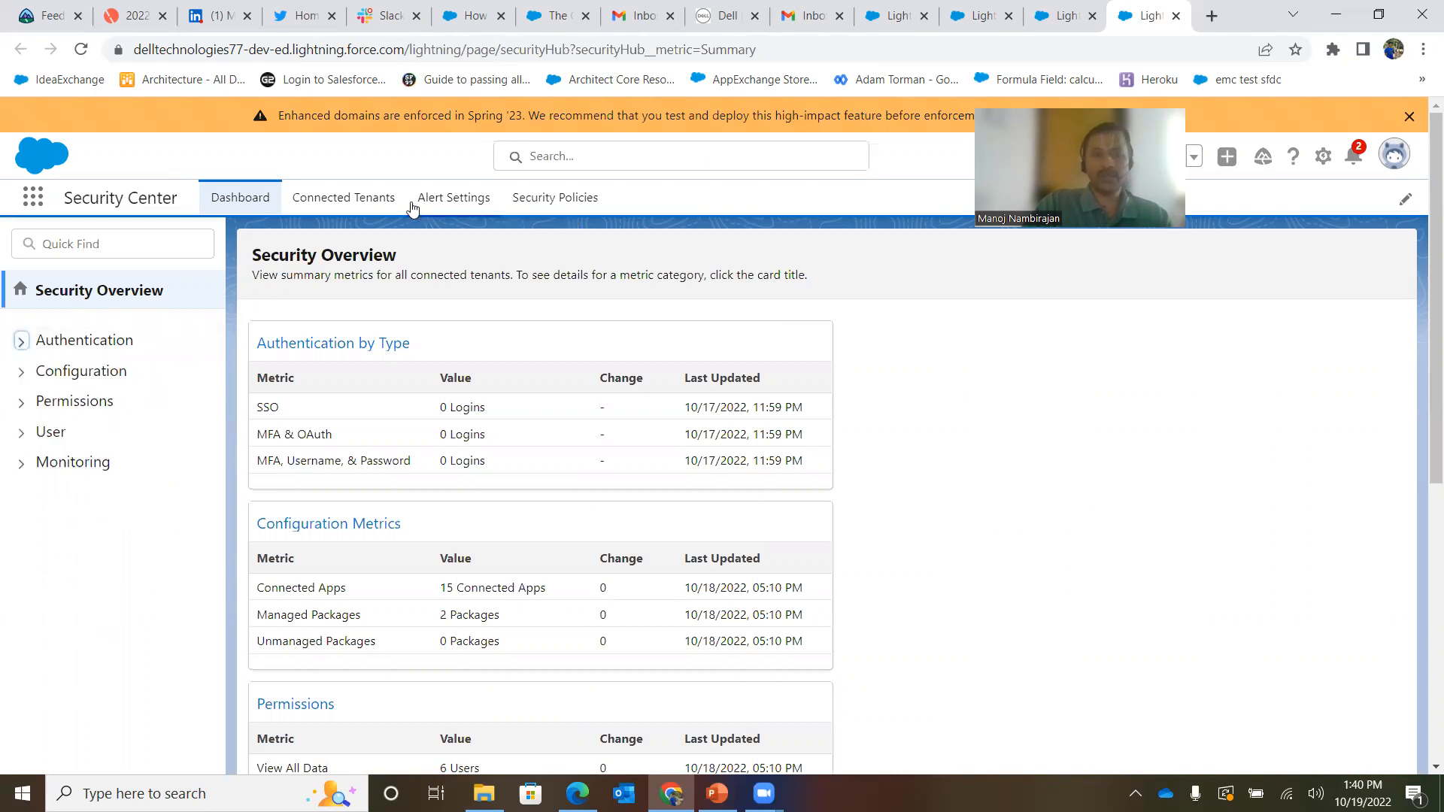
{"action": "left_click", "coordinate": [373, 203]}
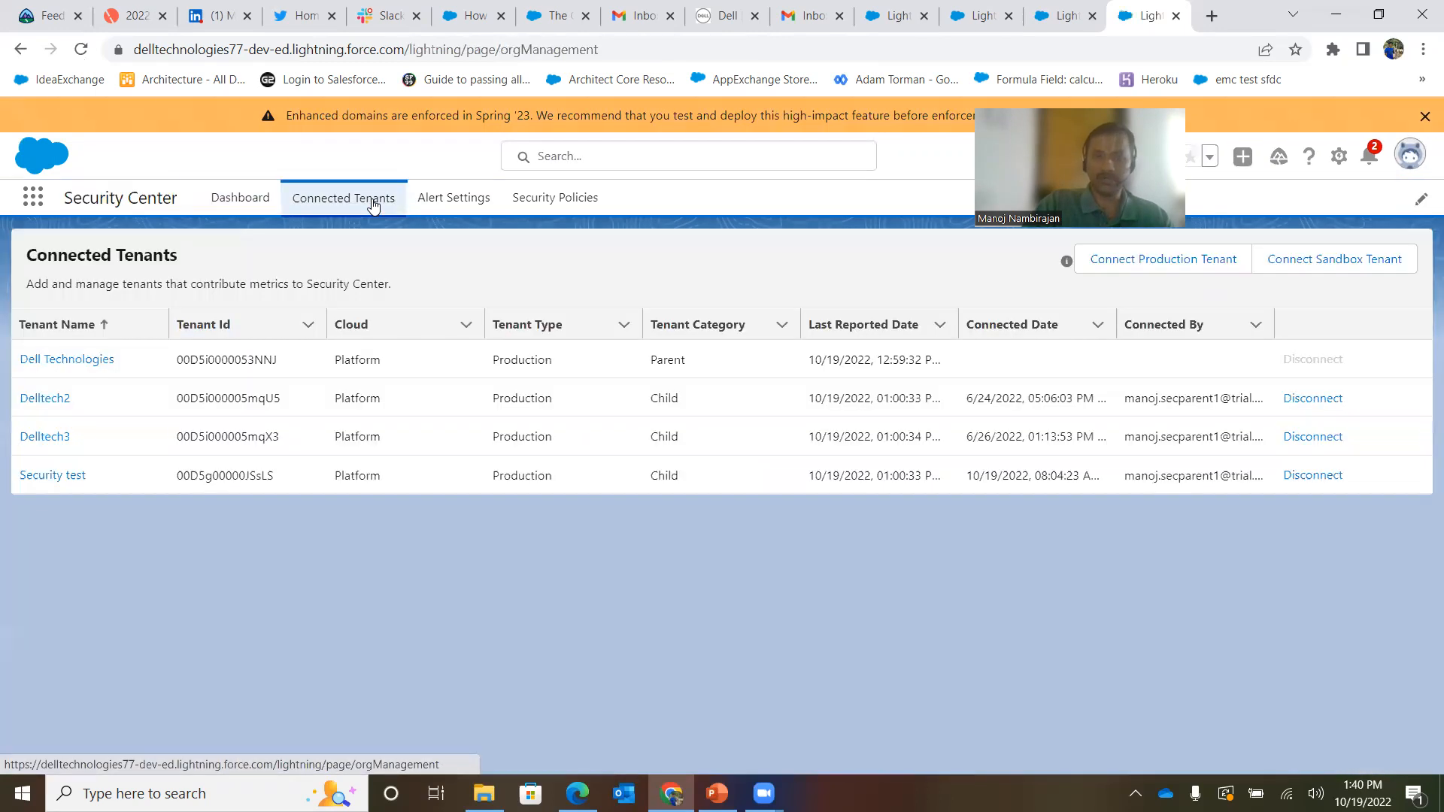
Start a new alert in Alert Settings, examine its metric options and available tenants, and cancel it.
{"action": "left_click", "coordinate": [442, 207]}
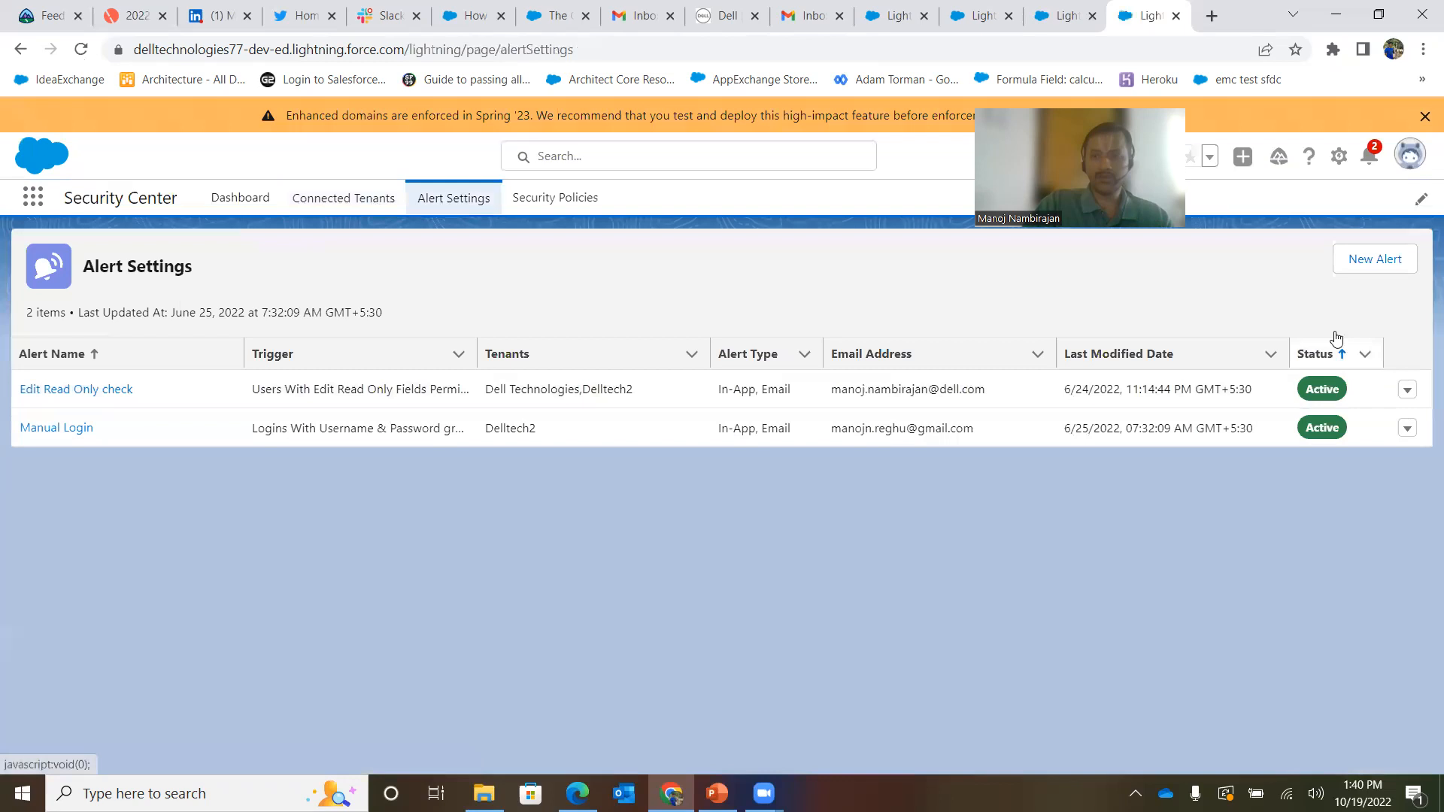
{"action": "left_click", "coordinate": [1360, 270]}
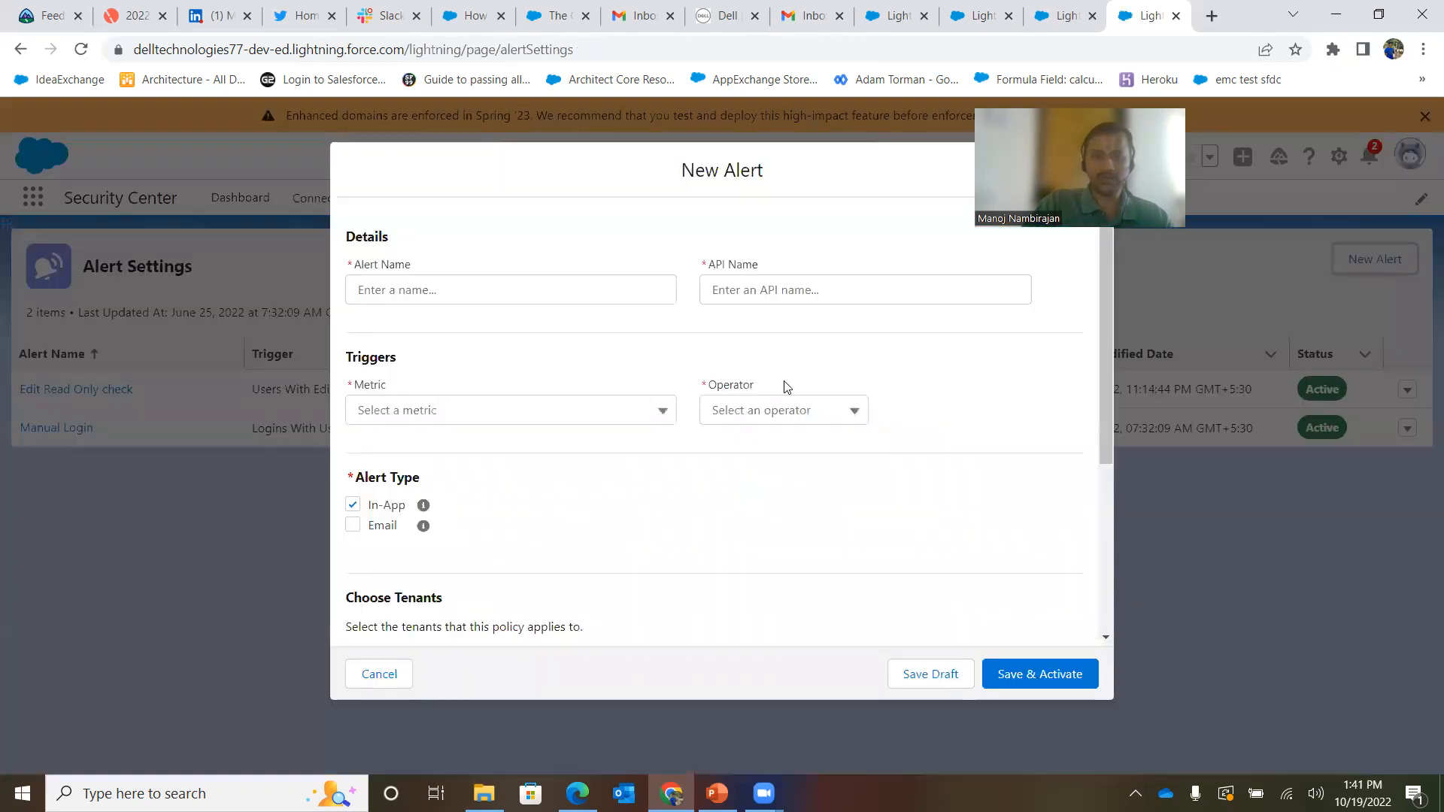
{"action": "left_click", "coordinate": [641, 423]}
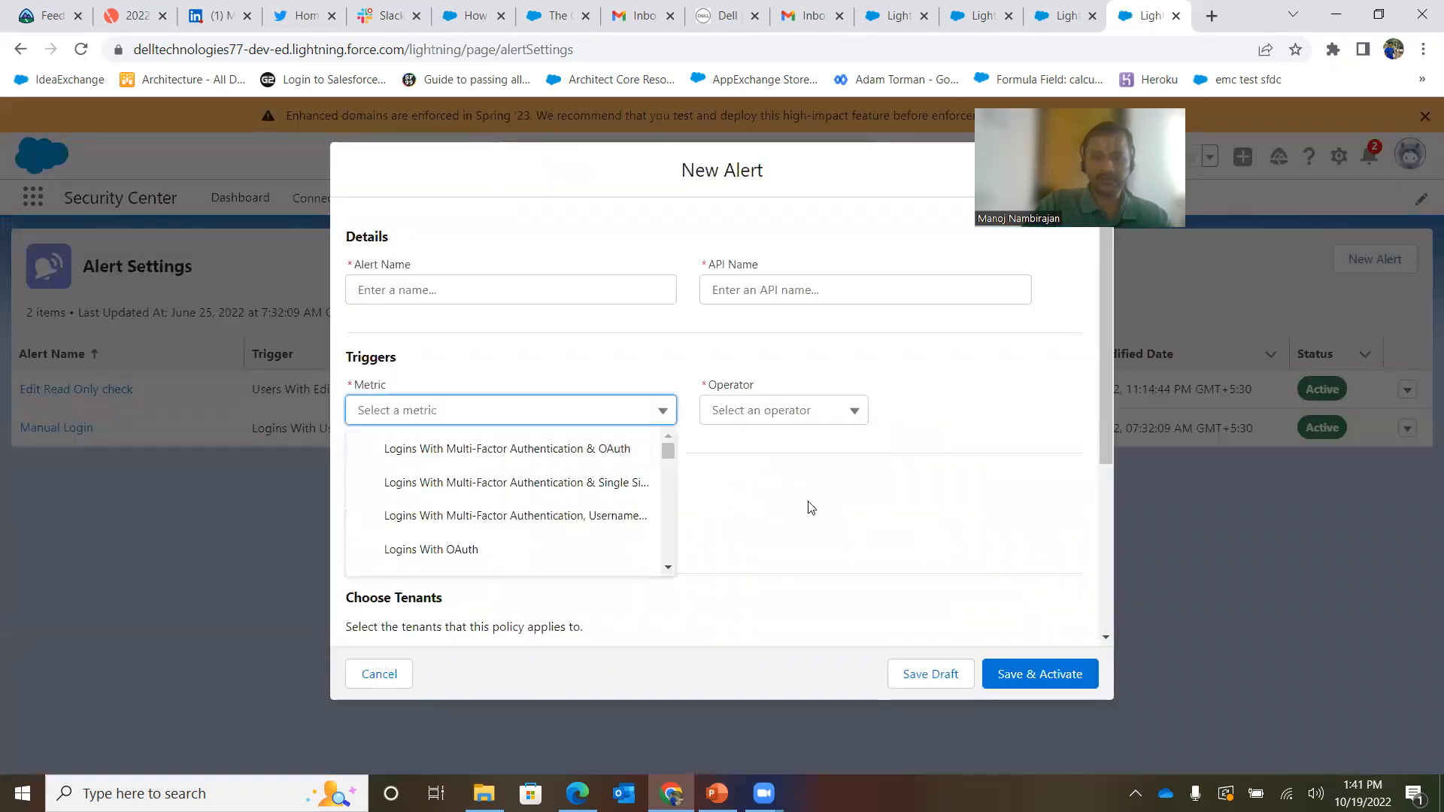
{"action": "left_click", "coordinate": [829, 516]}
{"action": "left_click_drag", "start_coordinate": [1108, 429], "coordinate": [1143, 612]}
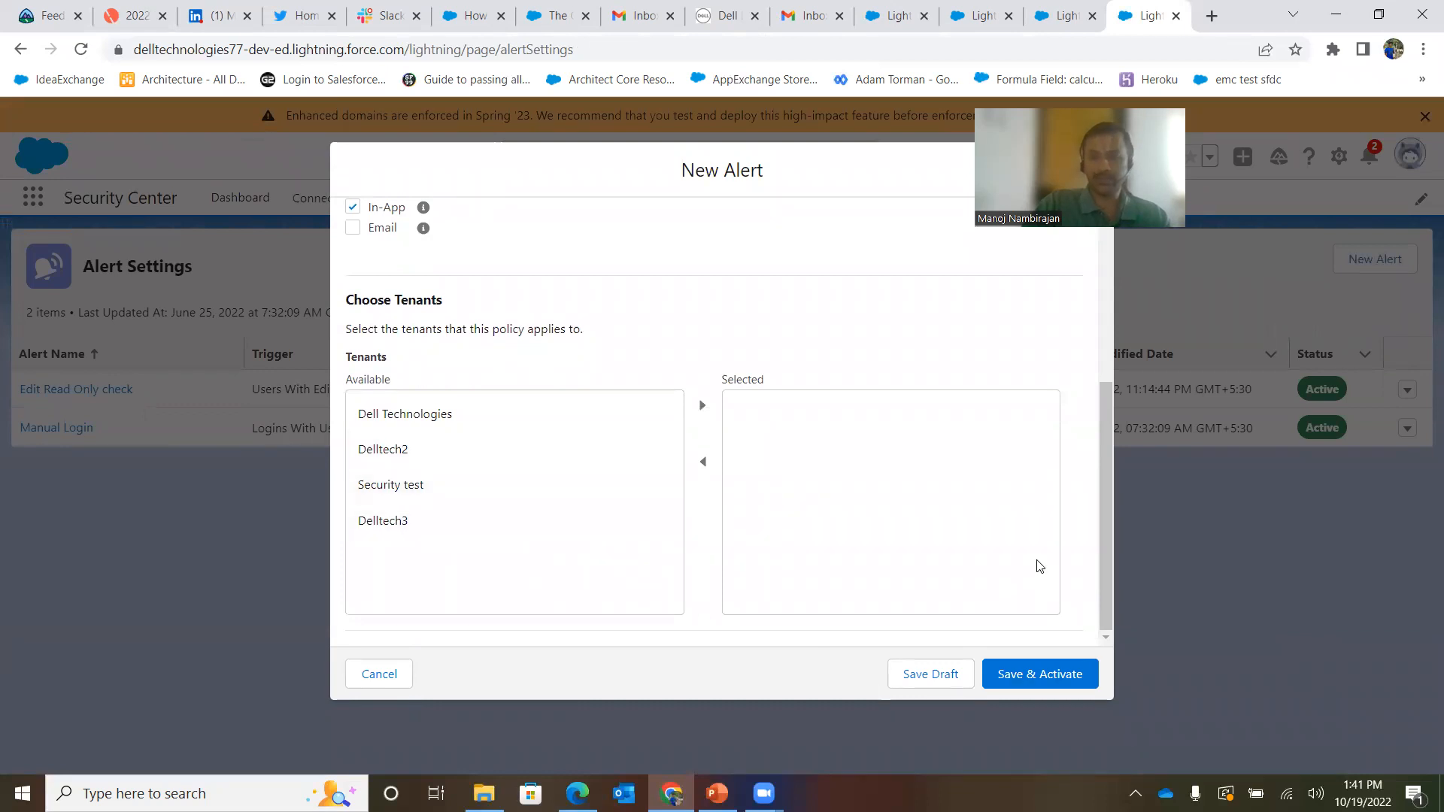
{"action": "left_click", "coordinate": [389, 677]}
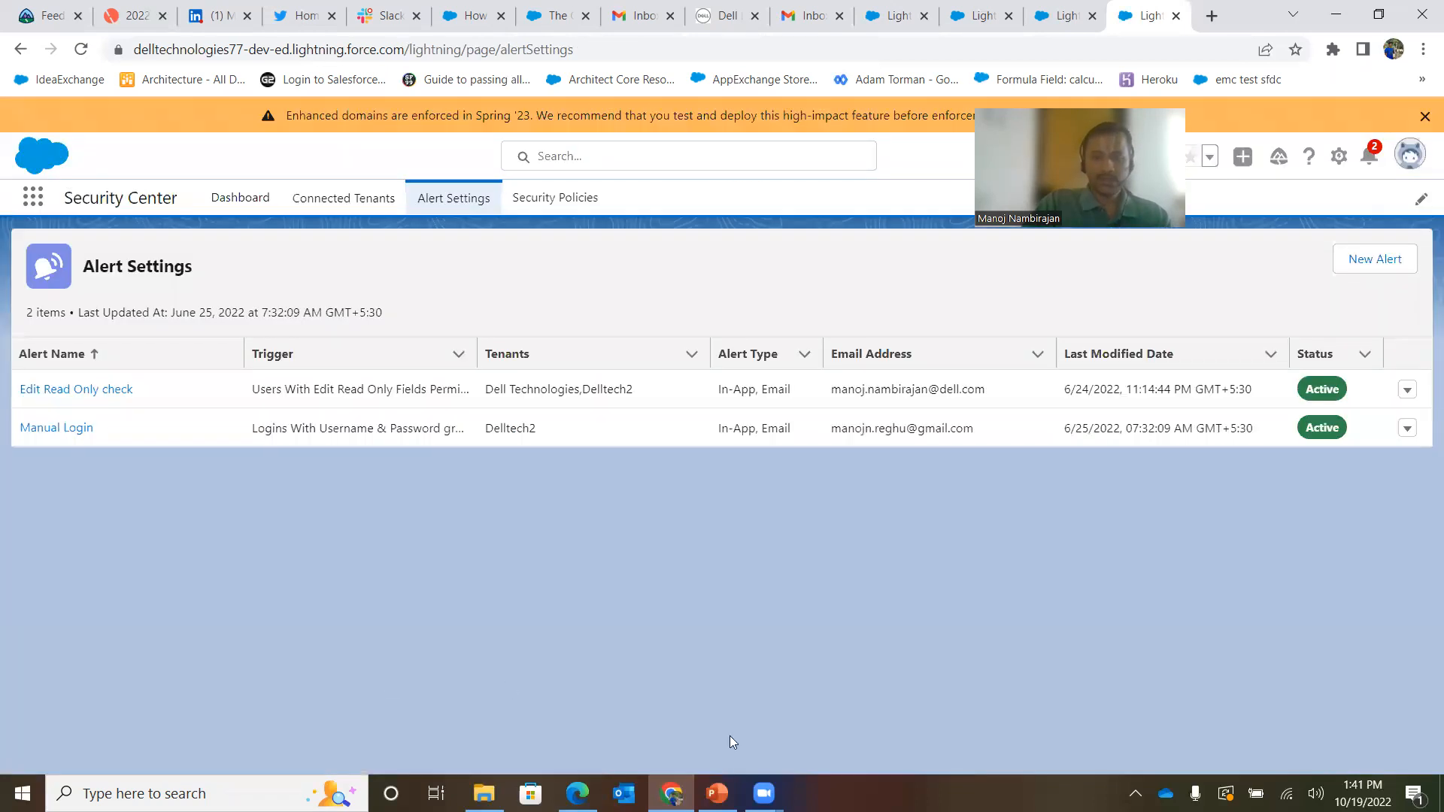
Switch to the PowerPoint presentation and go to slide 11, Reference Materials.
{"action": "left_click", "coordinate": [717, 794]}
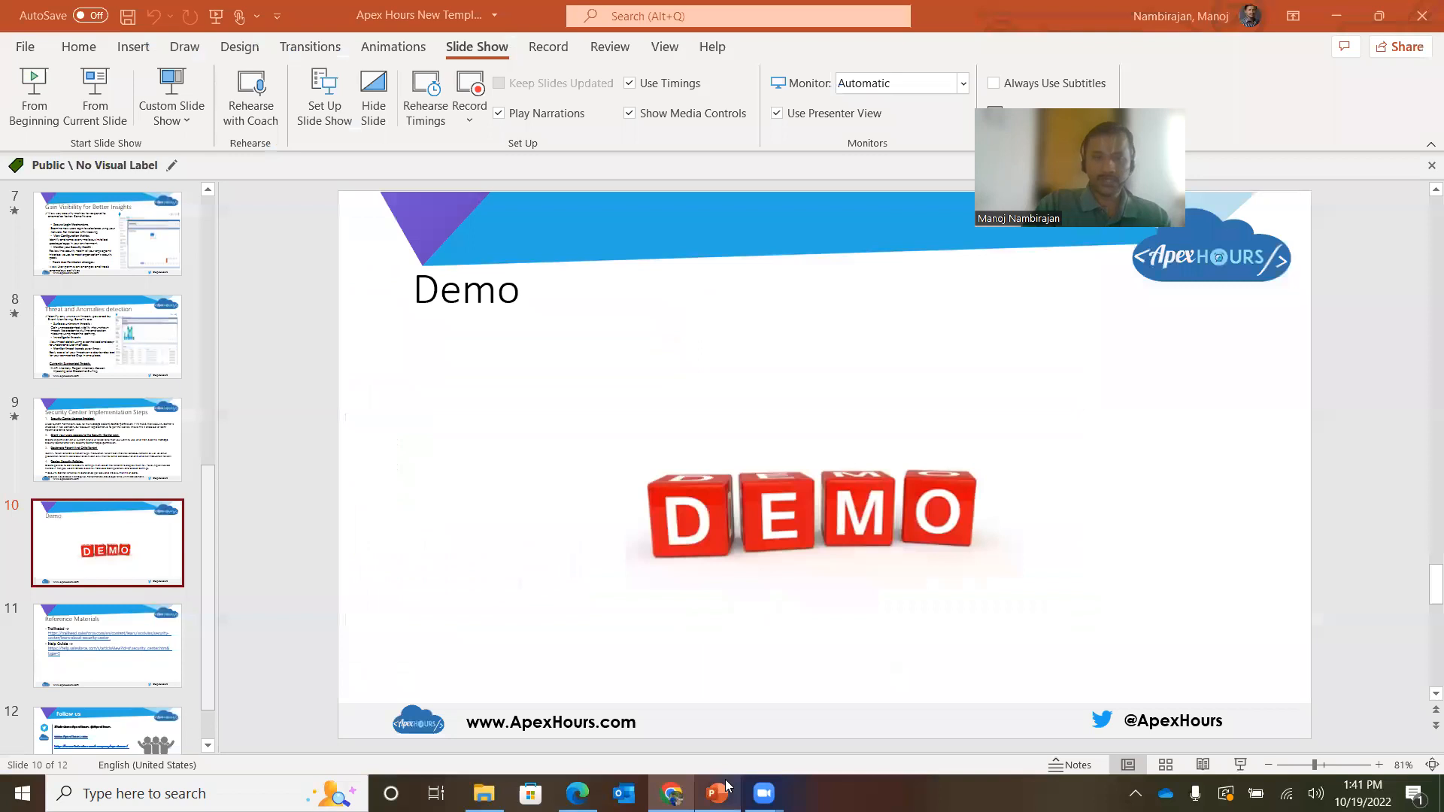
{"action": "left_click", "coordinate": [104, 645]}
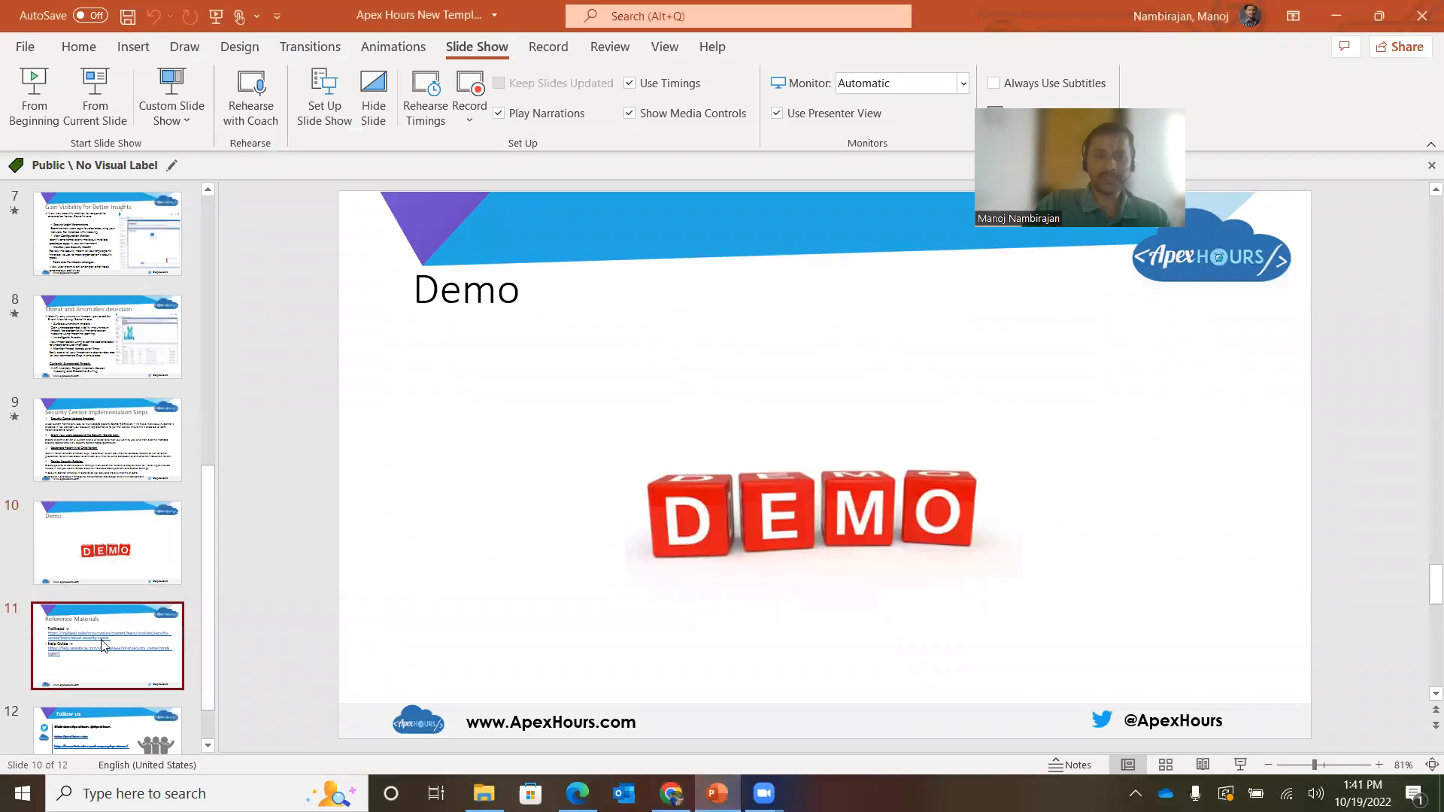